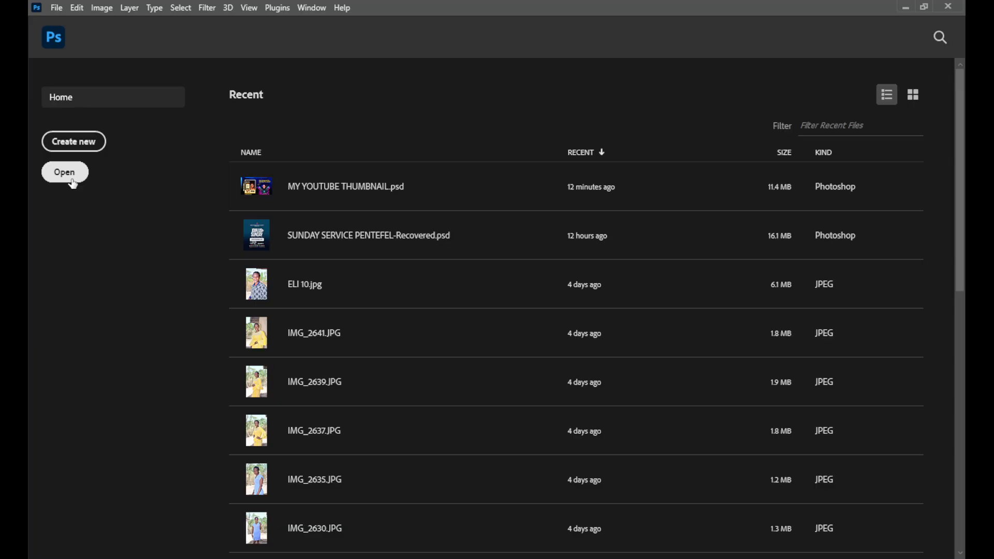
# Begin setting up a new document and examine its preset width and height values
pyautogui.click(90, 144)
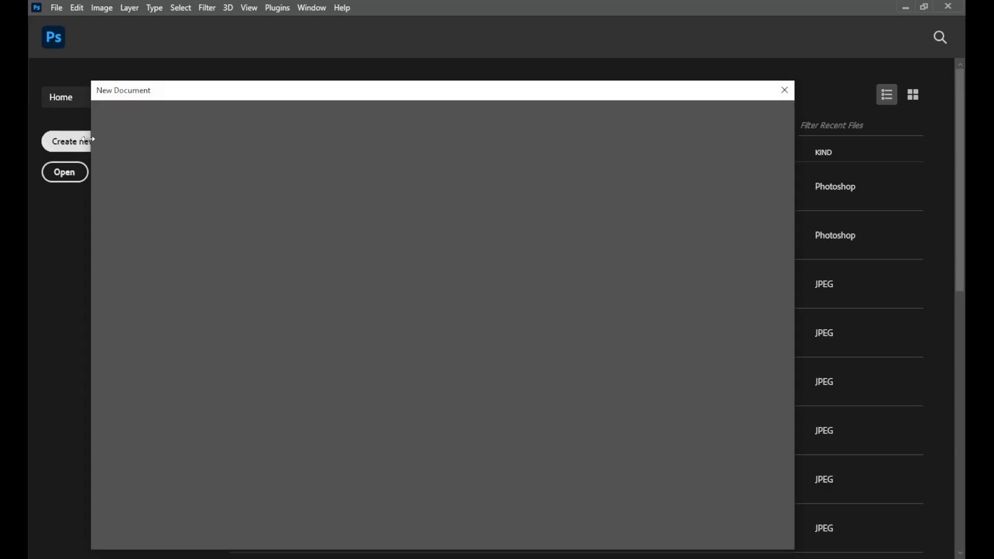
pyautogui.moveTo(287, 95); pyautogui.dragTo(347, 79)
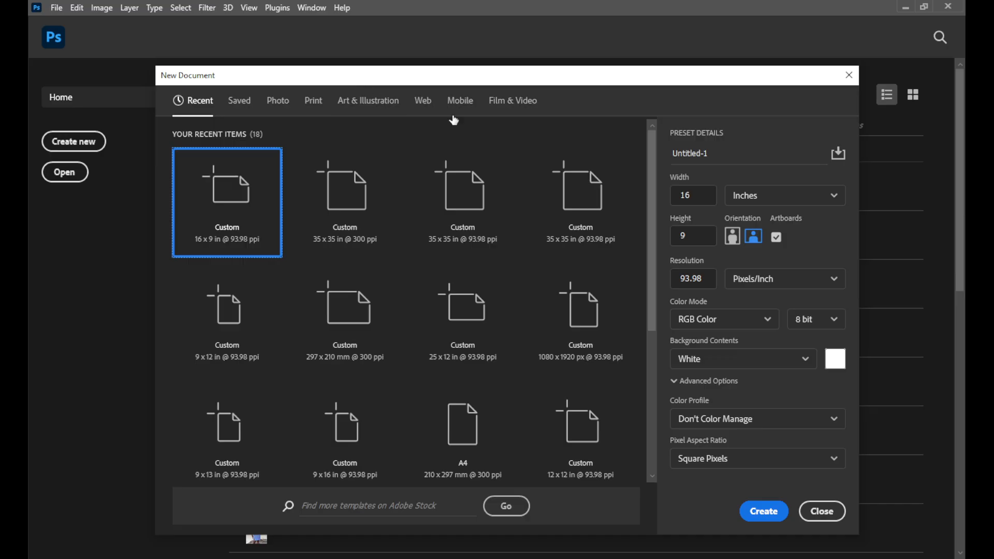
pyautogui.moveTo(694, 194); pyautogui.dragTo(681, 198)
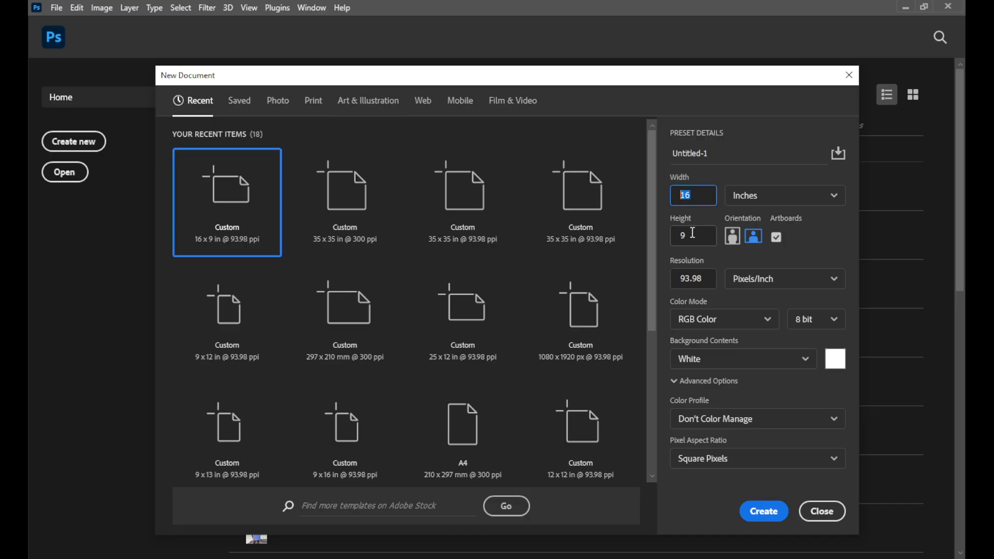
pyautogui.moveTo(692, 233); pyautogui.dragTo(679, 235)
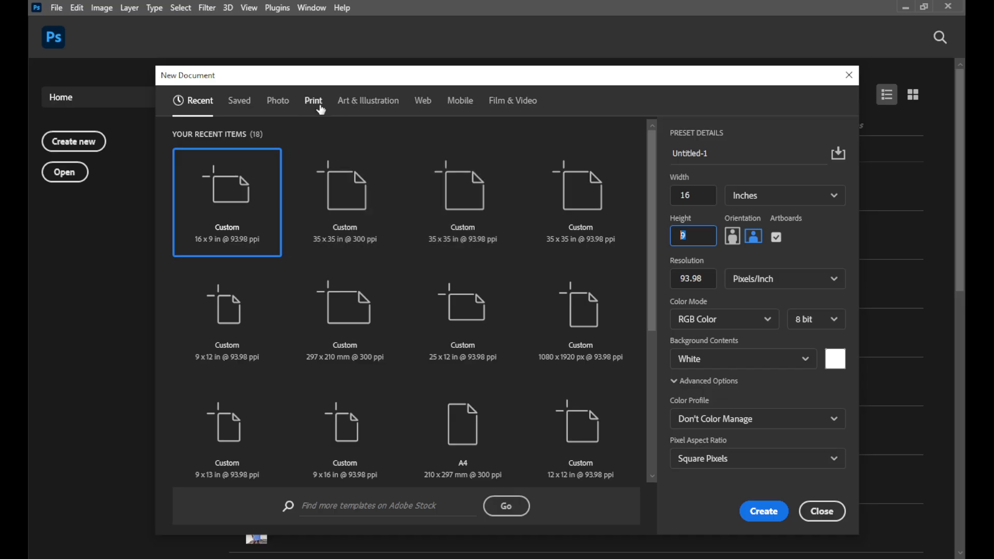
# Look through the Print, Art & Illustration, Web, Mobile, Film & Video, Photo and Recent document presets, then close the new document setup
pyautogui.click(319, 107)
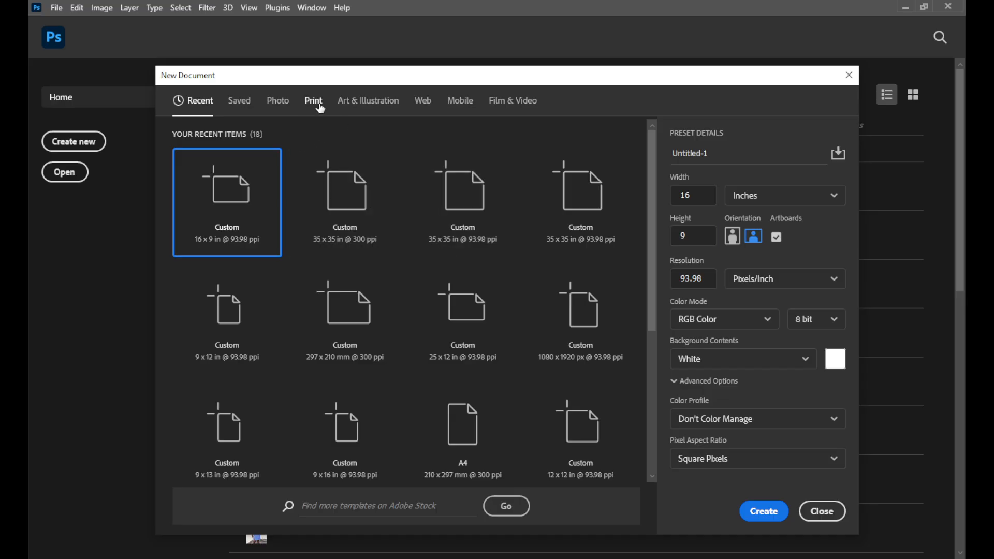
pyautogui.click(365, 103)
pyautogui.click(423, 102)
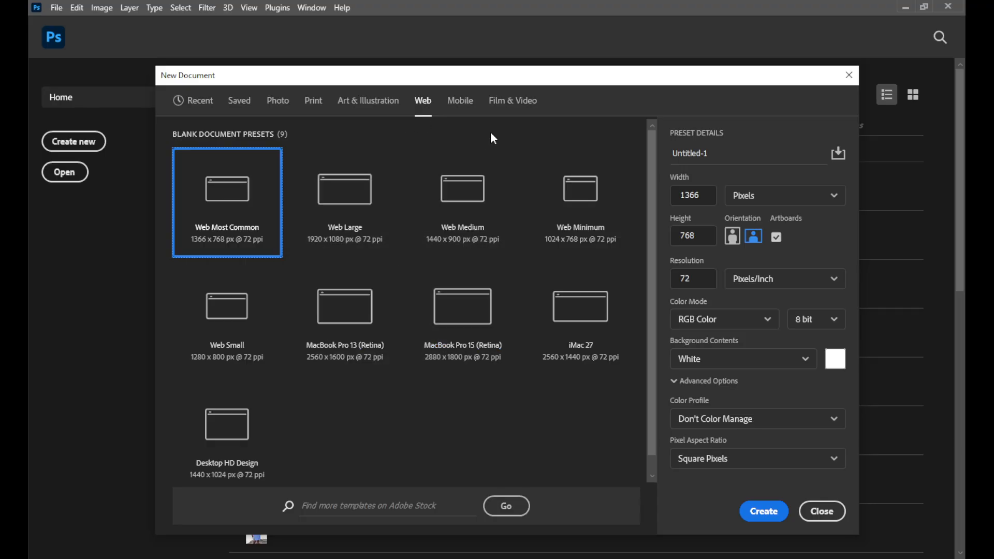
pyautogui.click(460, 104)
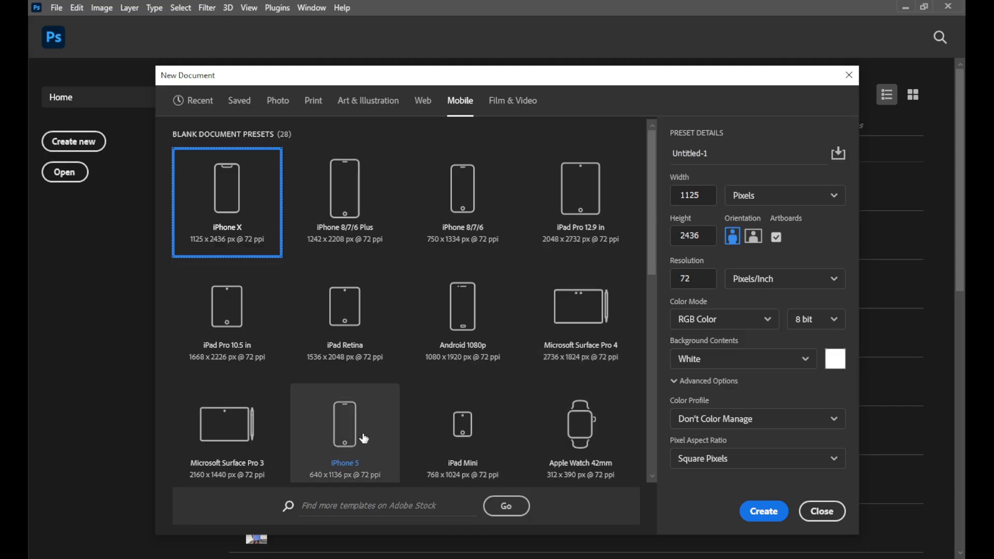
pyautogui.scroll(-9, 375, 409)
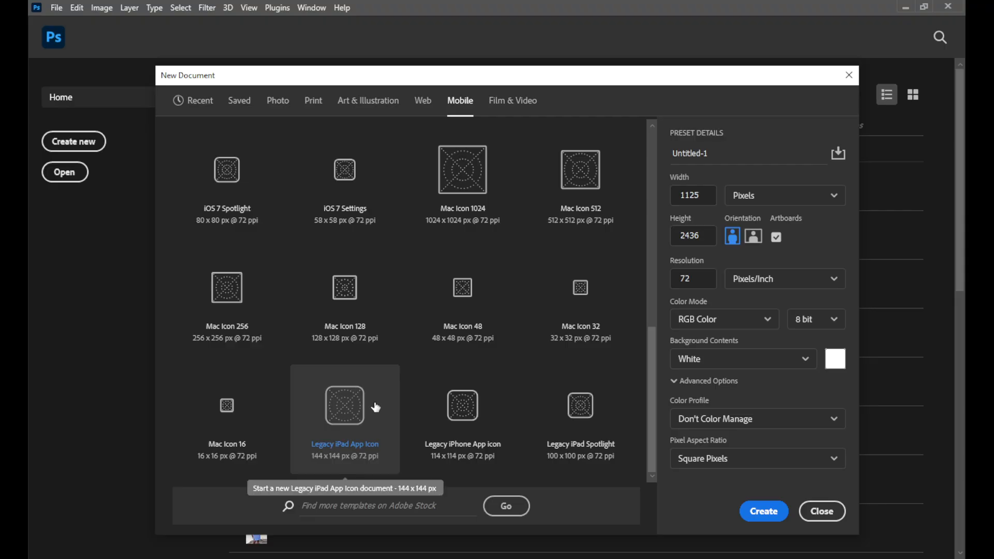
pyautogui.scroll(9, 393, 383)
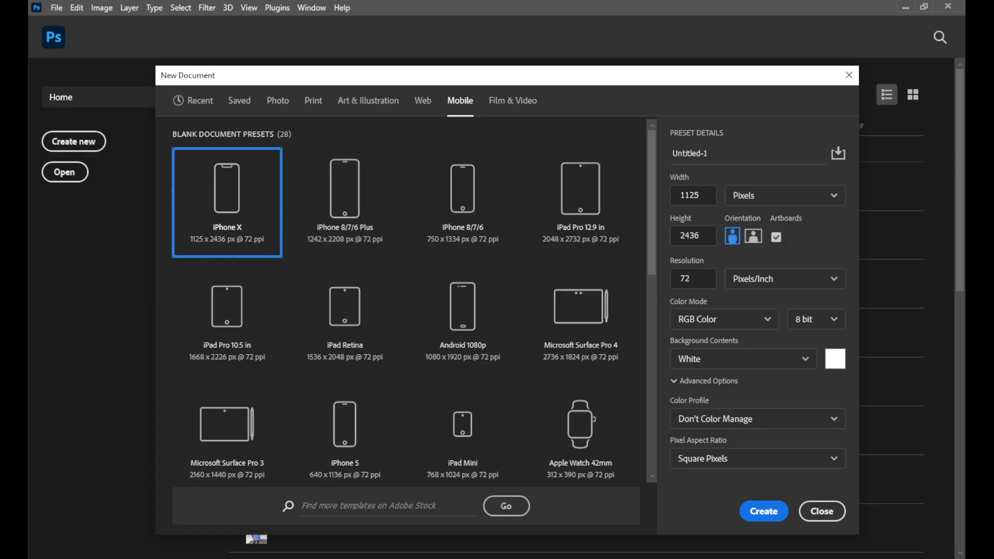
pyautogui.moveTo(416, 558)
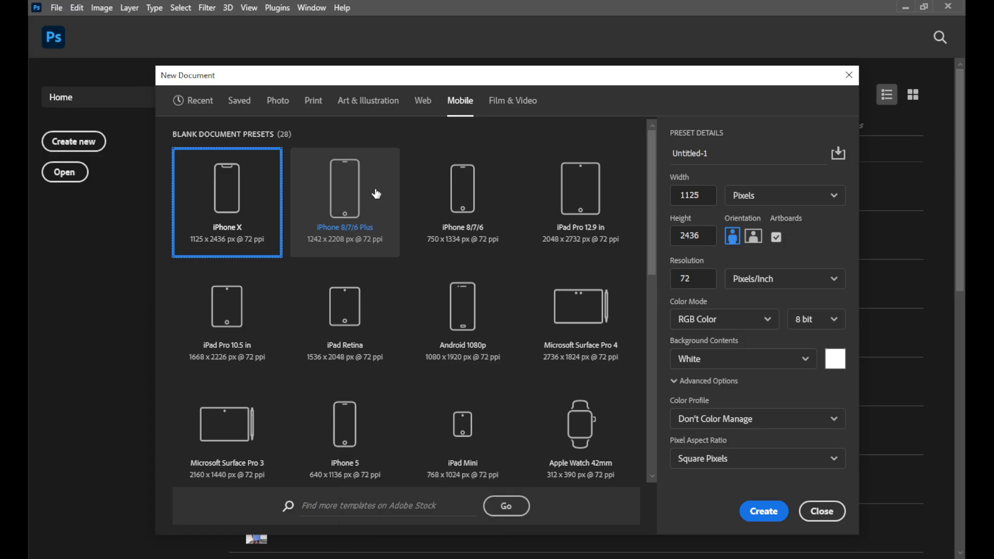
pyautogui.click(507, 109)
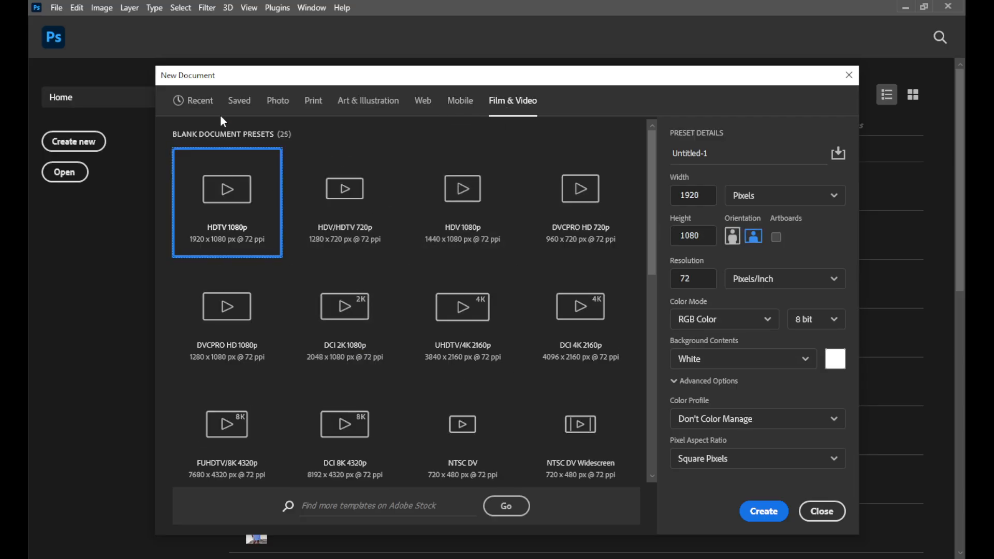
pyautogui.click(270, 108)
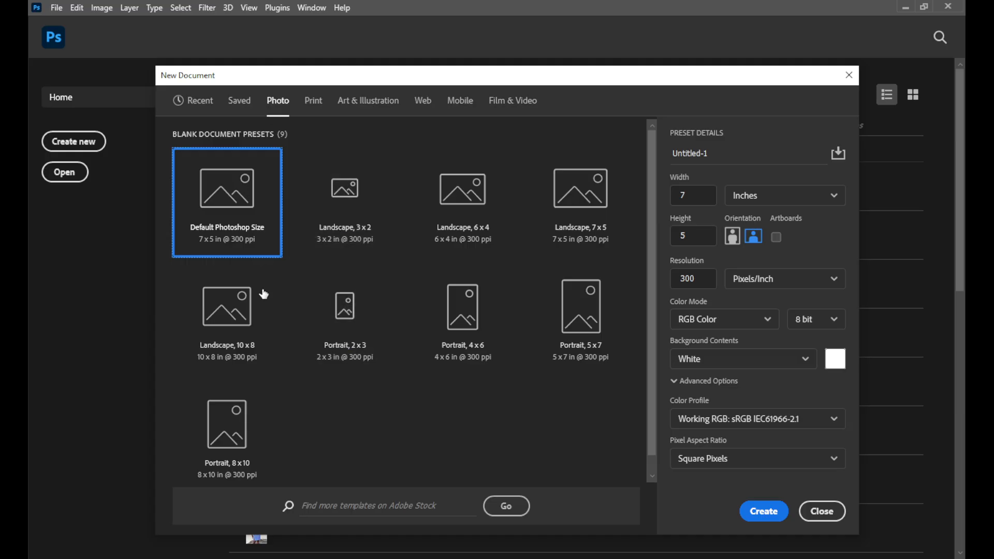
pyautogui.scroll(-1, 337, 243)
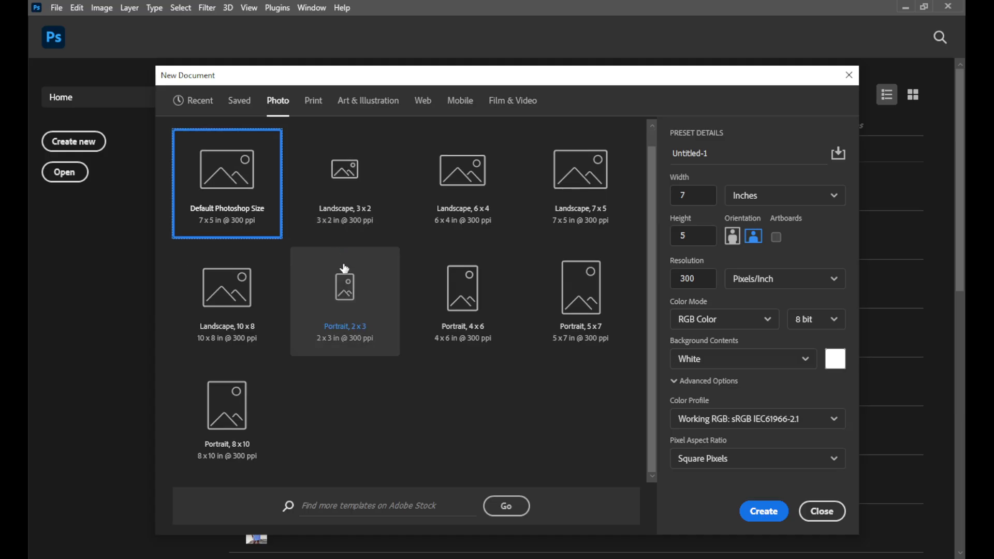
pyautogui.scroll(1, 344, 268)
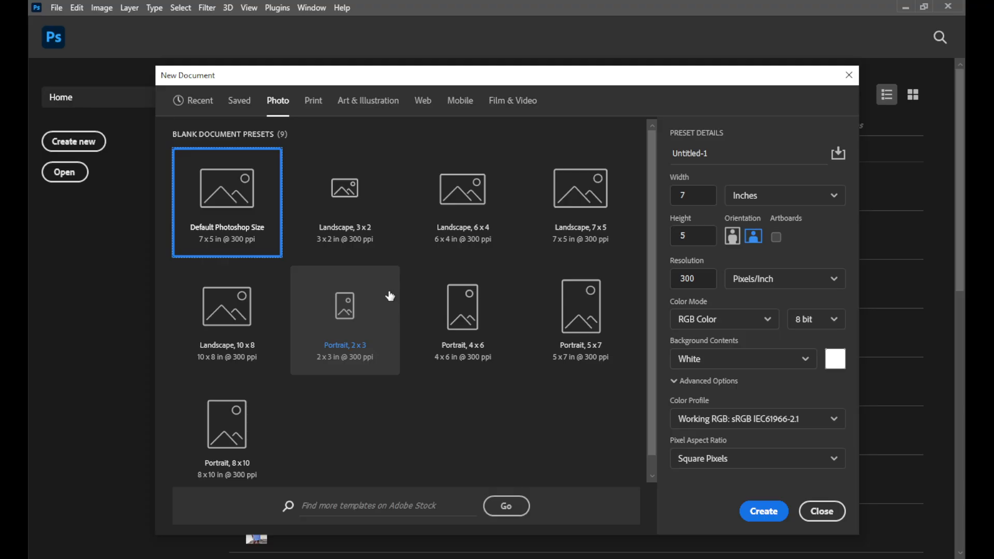
pyautogui.click(212, 103)
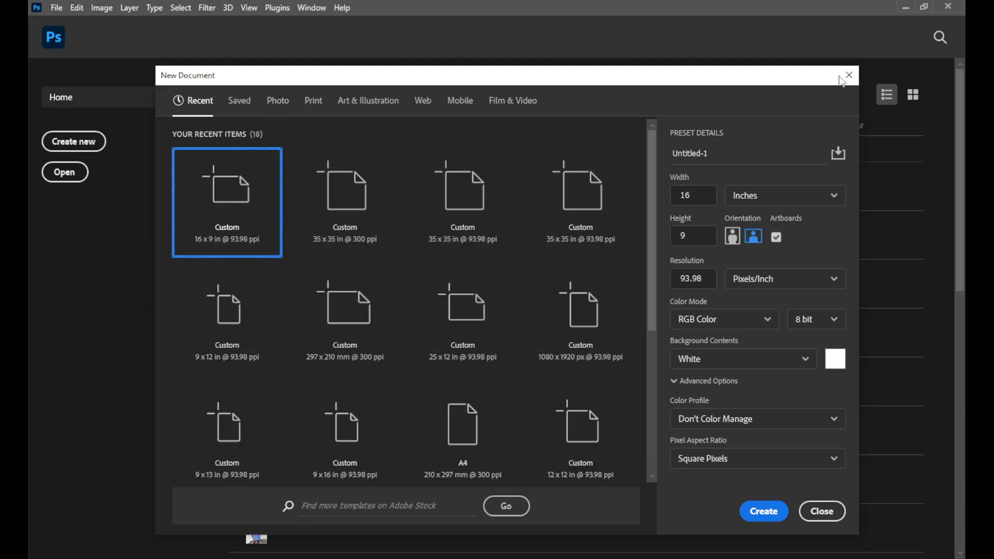
pyautogui.click(848, 76)
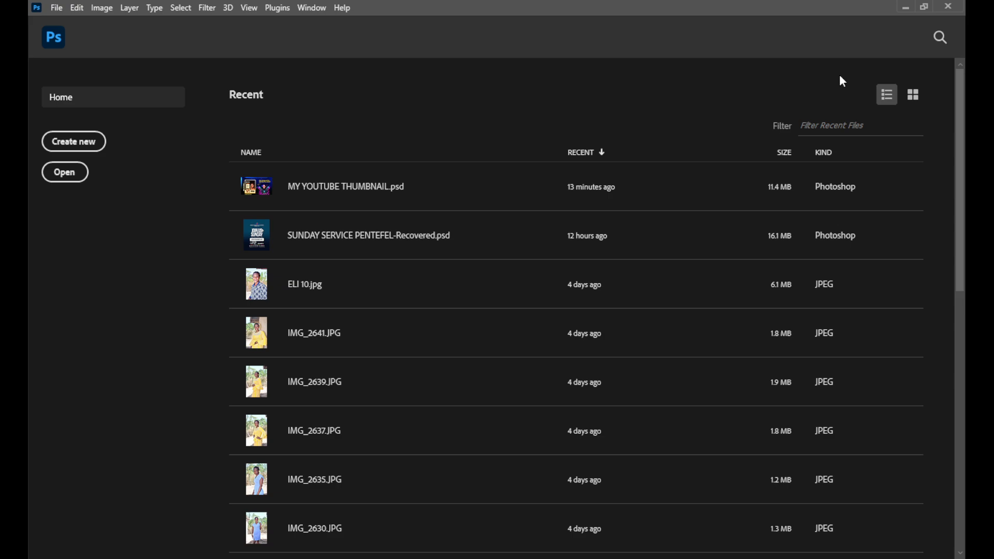
# Reopen the new document setup, examine the height, width and document name settings, and close it without creating anything
pyautogui.click(57, 9)
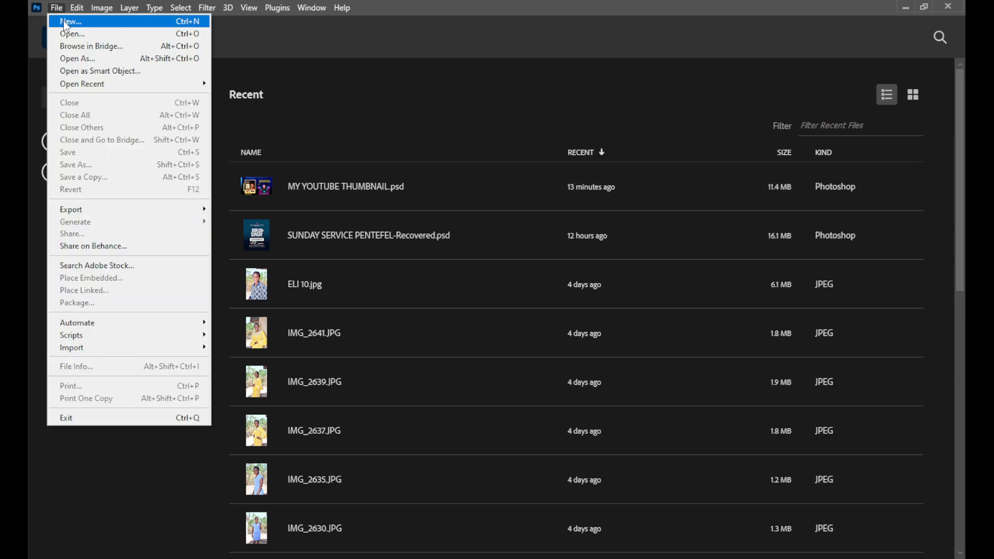
pyautogui.click(63, 21)
pyautogui.moveTo(273, 83); pyautogui.dragTo(268, 87)
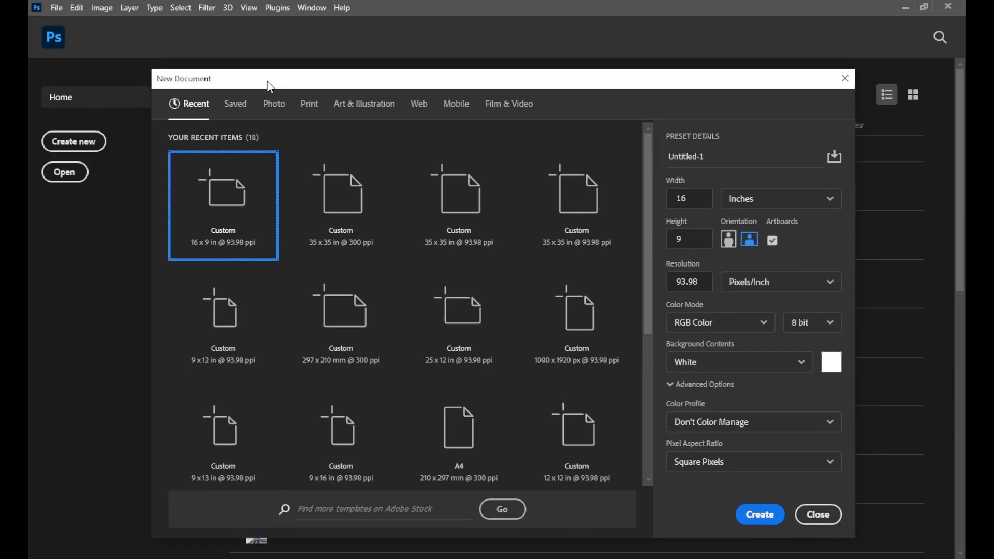
pyautogui.click(681, 242)
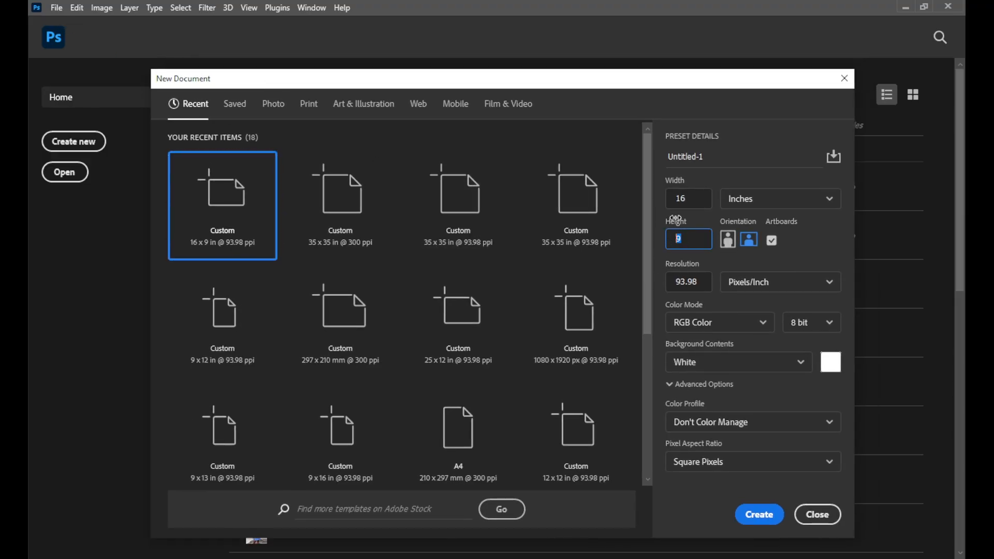
pyautogui.moveTo(684, 203)
pyautogui.mouseDown()
pyautogui.moveTo(676, 203)
pyautogui.moveTo(686, 188)
pyautogui.mouseUp()
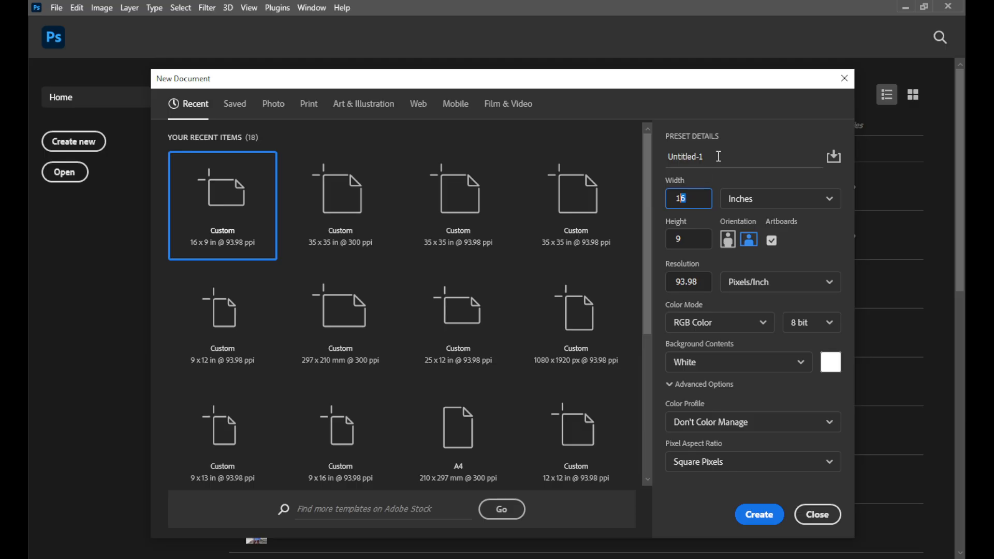
pyautogui.moveTo(718, 157); pyautogui.dragTo(665, 160)
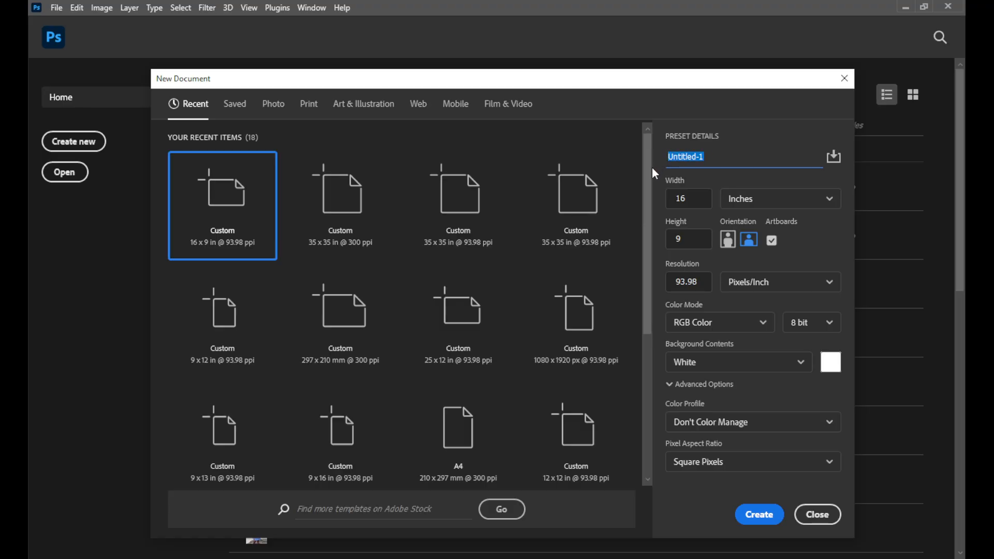
pyautogui.click(816, 515)
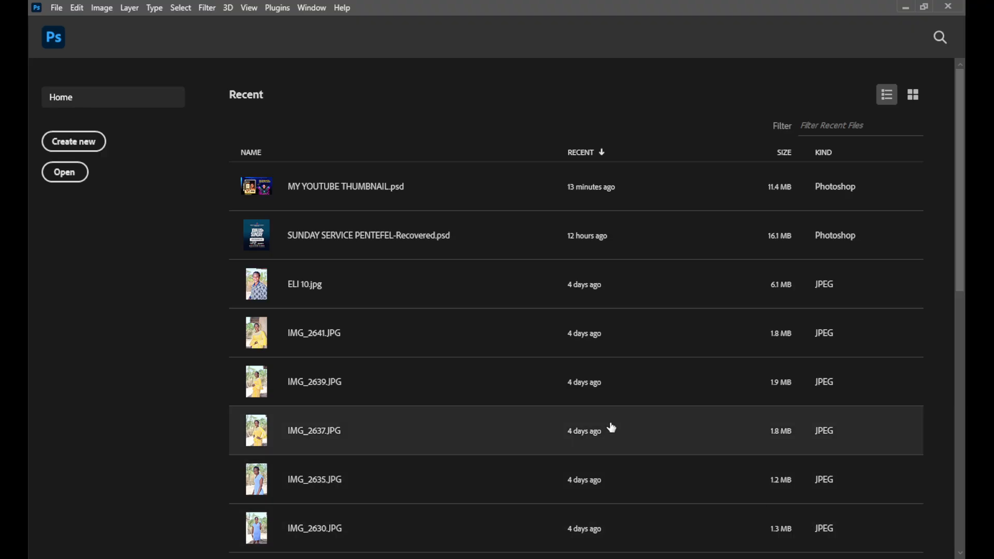
# Start a new document setup with the height set to 12 inches and the width to 9 inches
pyautogui.hotkey('ctrl', 'n')
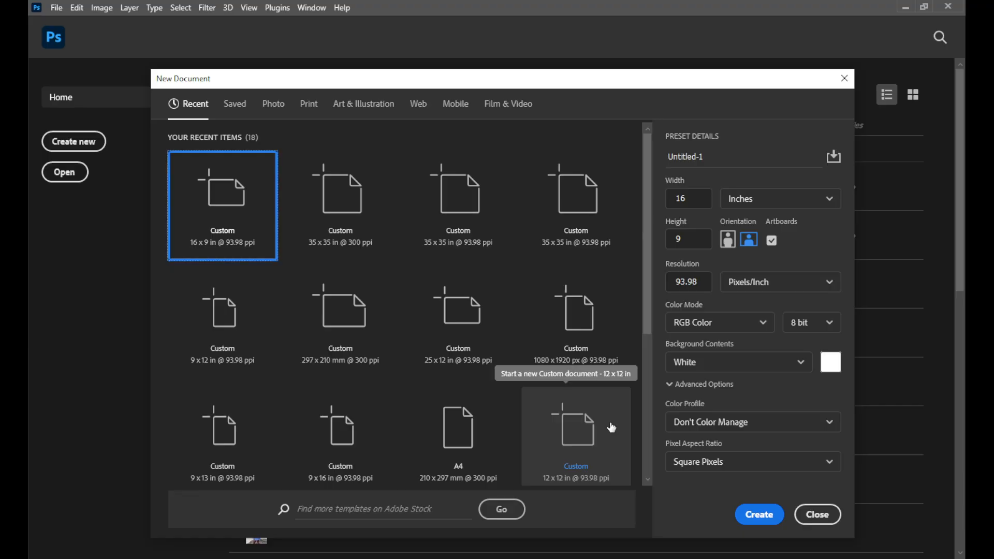
pyautogui.moveTo(563, 87); pyautogui.dragTo(561, 71)
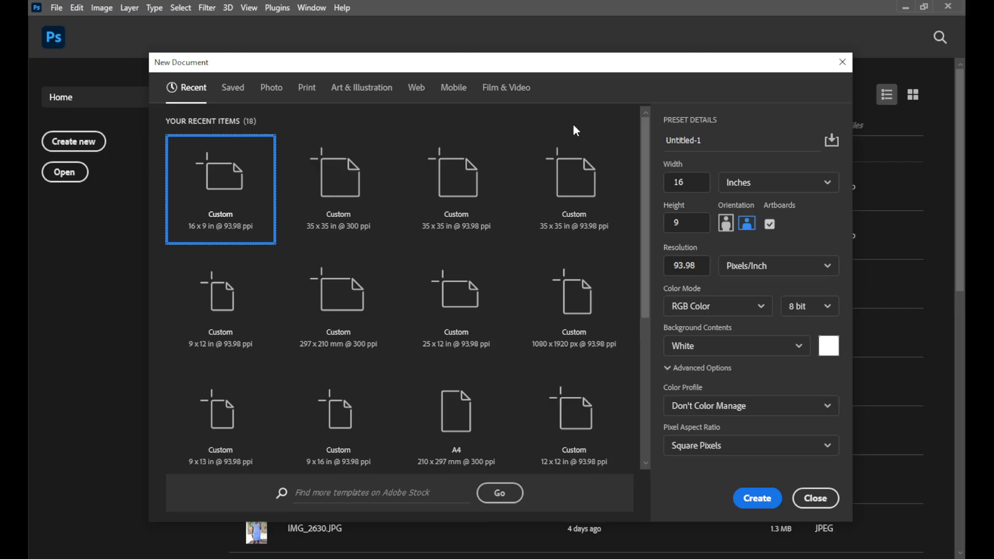
pyautogui.moveTo(435, 66); pyautogui.dragTo(427, 67)
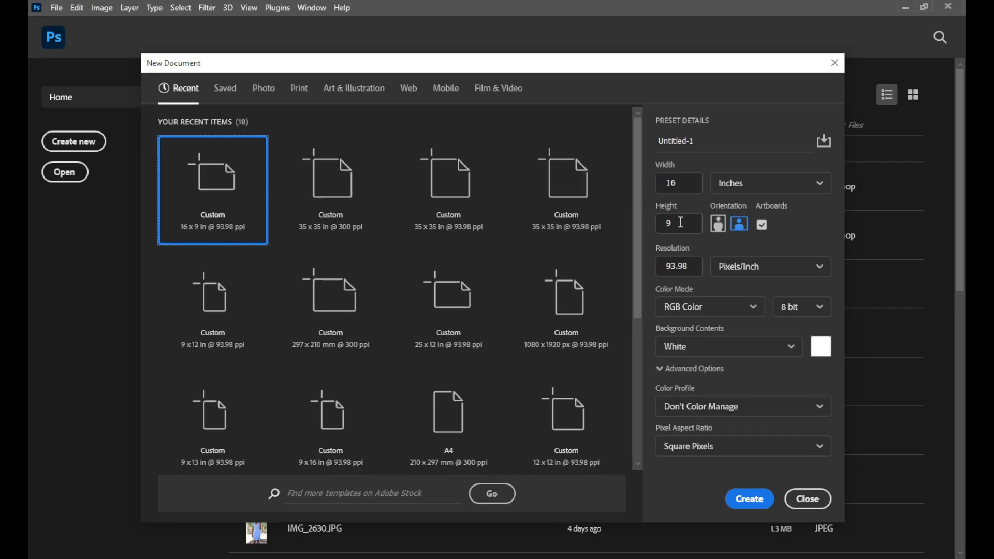
pyautogui.moveTo(681, 223); pyautogui.dragTo(658, 223)
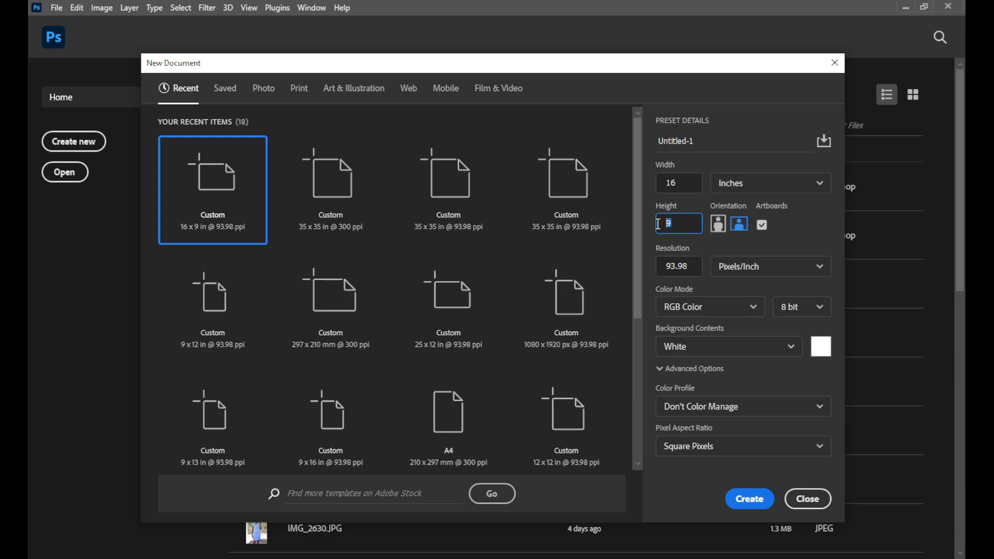
pyautogui.click(795, 191)
pyautogui.click(762, 228)
pyautogui.click(685, 229)
pyautogui.moveTo(686, 228); pyautogui.dragTo(674, 228)
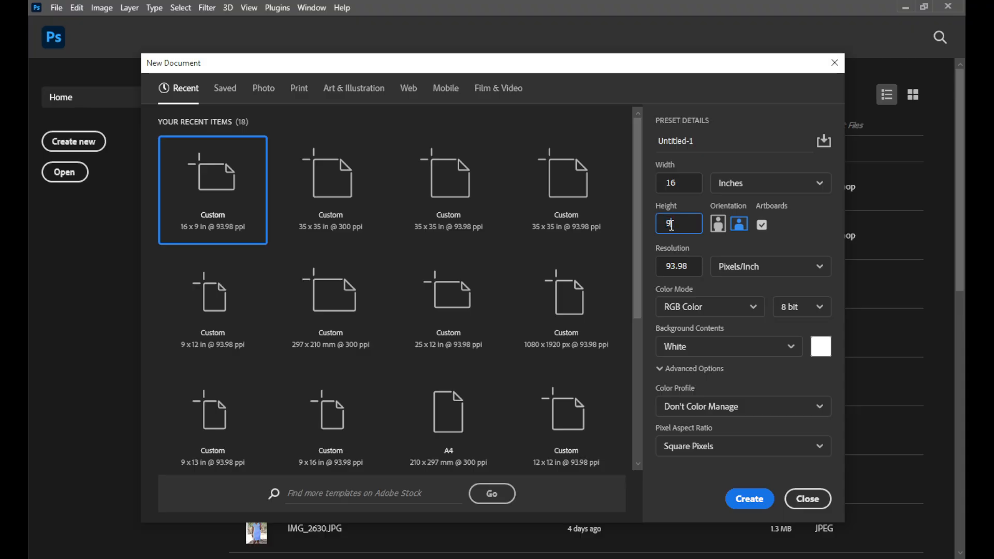
pyautogui.press('BackSpace')
pyautogui.moveTo(683, 180); pyautogui.dragTo(660, 181)
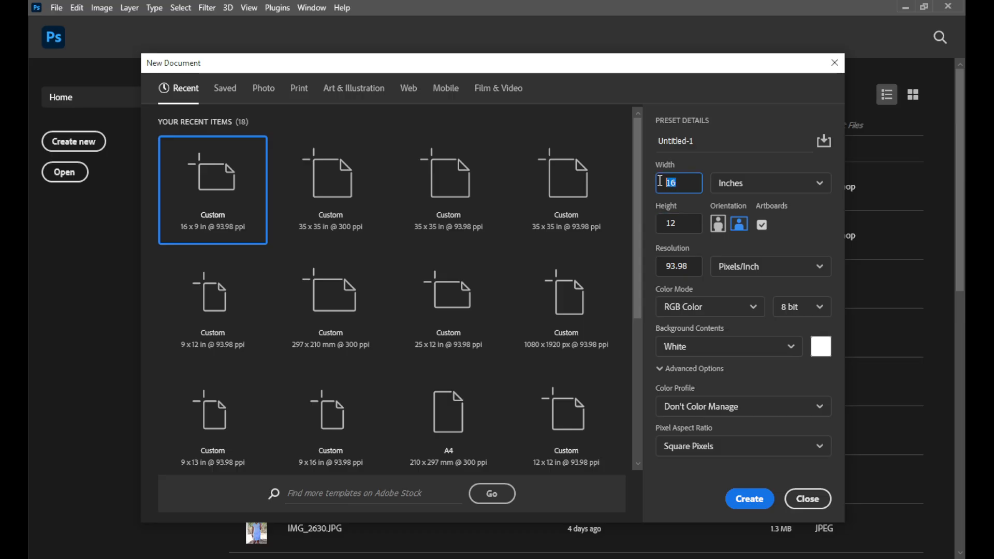
pyautogui.write('9')
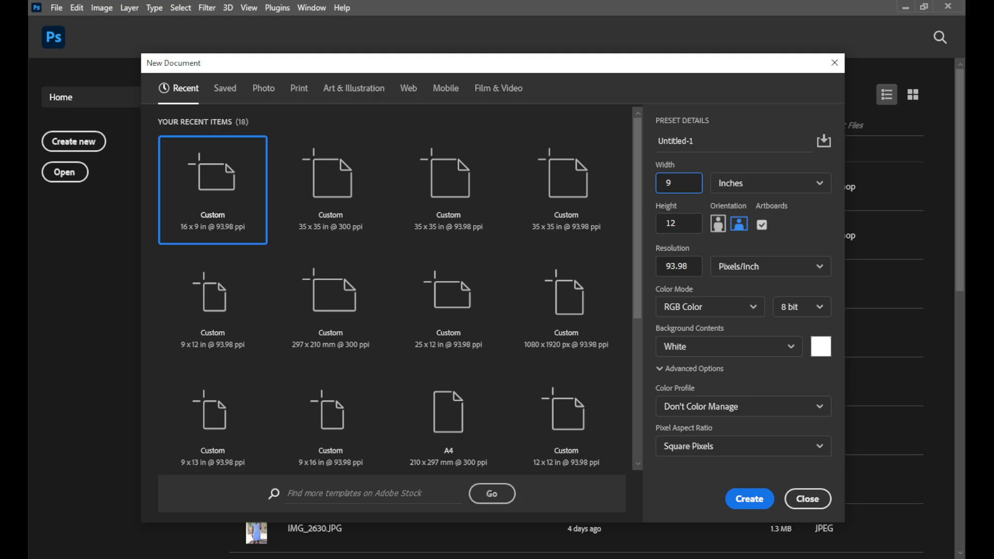
# Switch to Chrome, search Google for "PORTRAIT LAYOUT" and examine the Fotor image comparing portrait and landscape
pyautogui.click(560, 558)
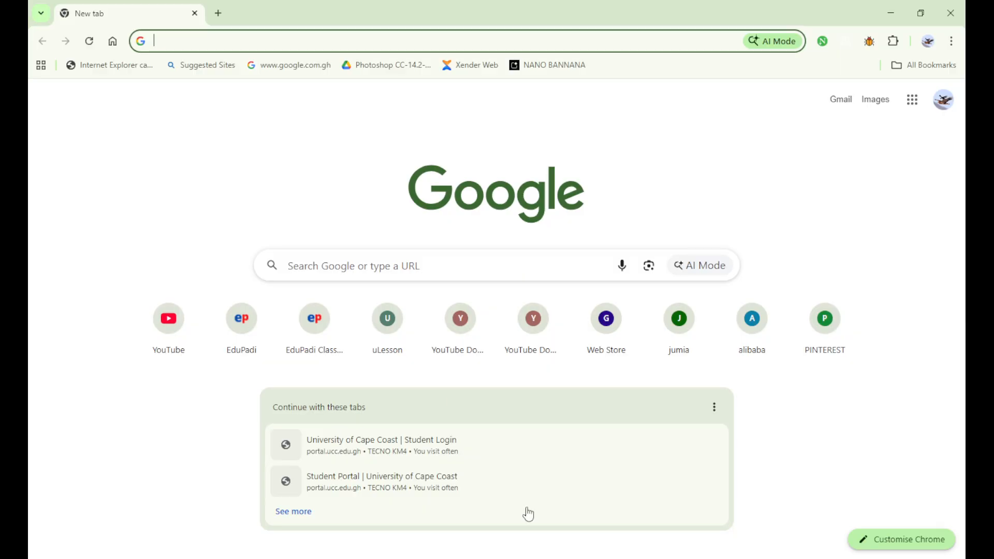
pyautogui.click(226, 42)
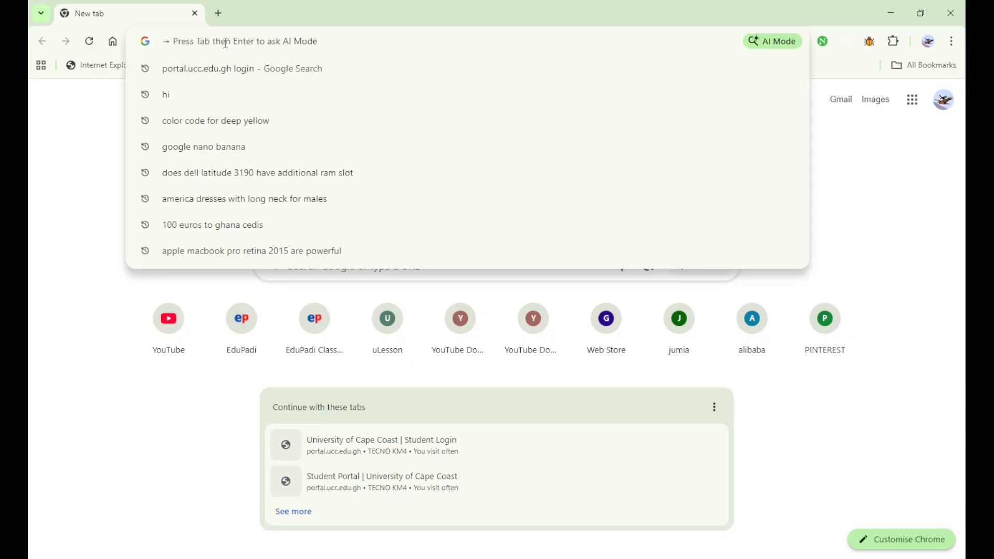
pyautogui.write('PORTRA')
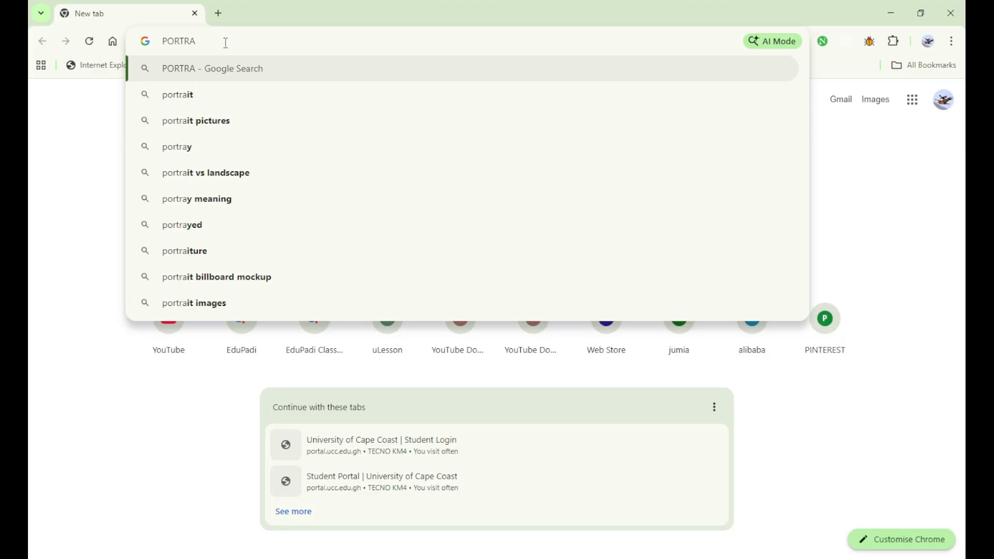
pyautogui.write('IT ')
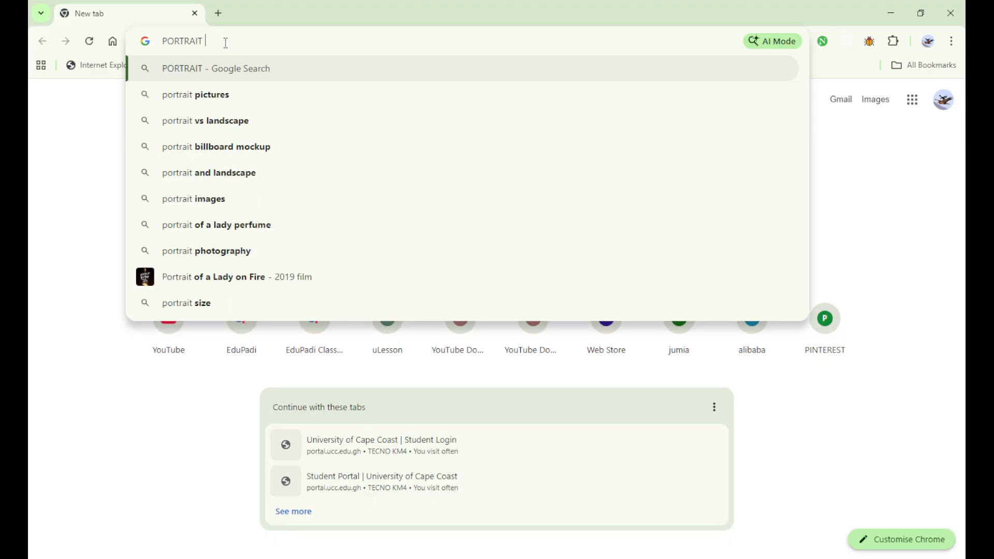
pyautogui.write('LAY')
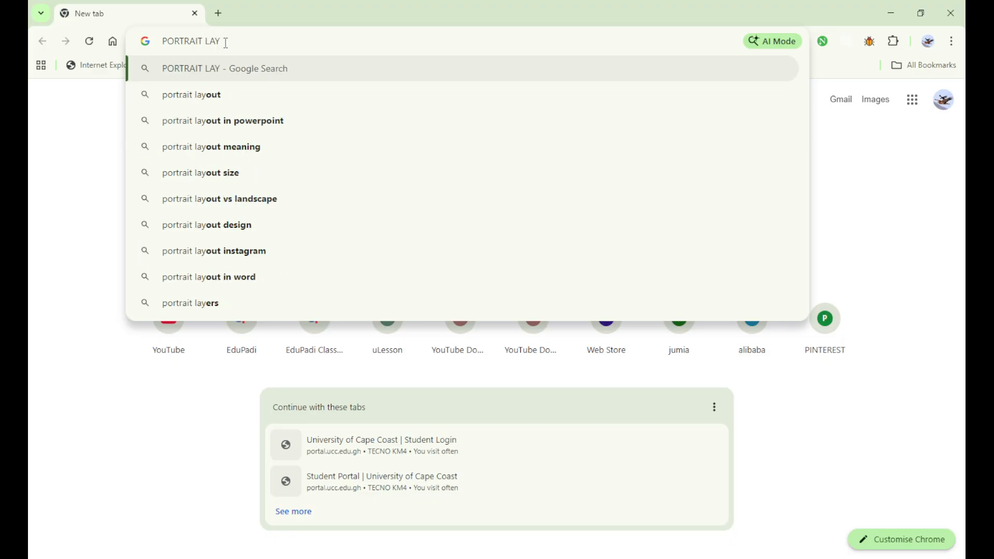
pyautogui.write('OUT')
pyautogui.press('Return')
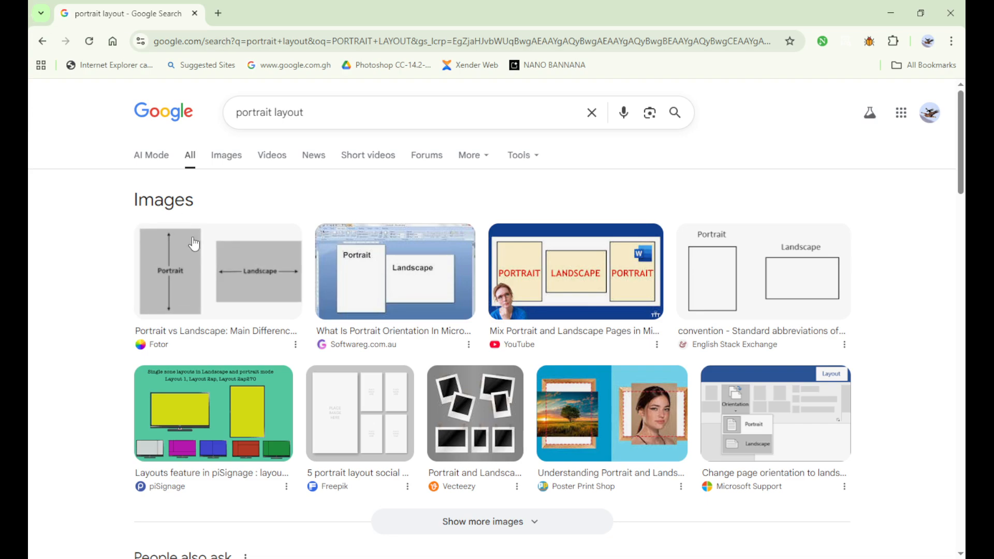
pyautogui.click(191, 269)
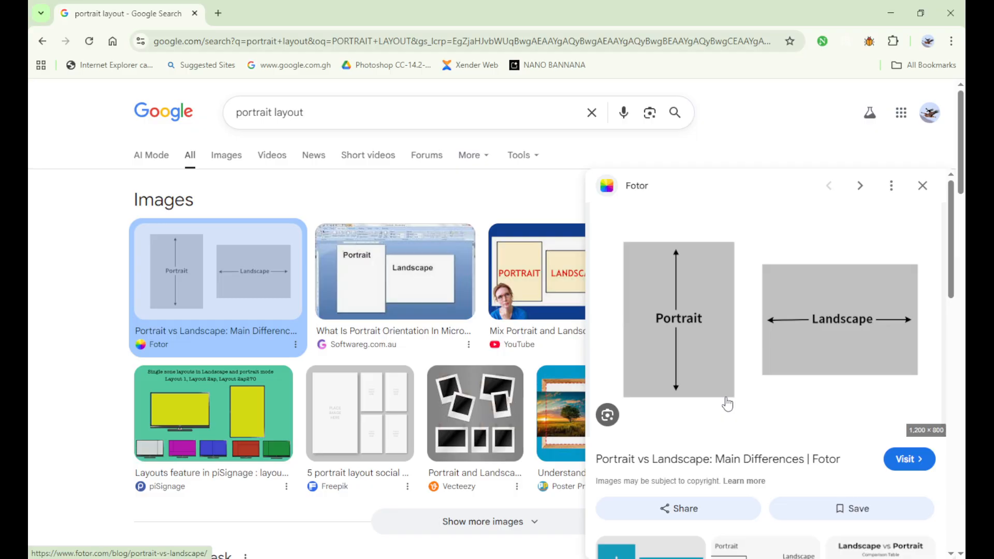
pyautogui.moveTo(728, 400); pyautogui.dragTo(735, 360)
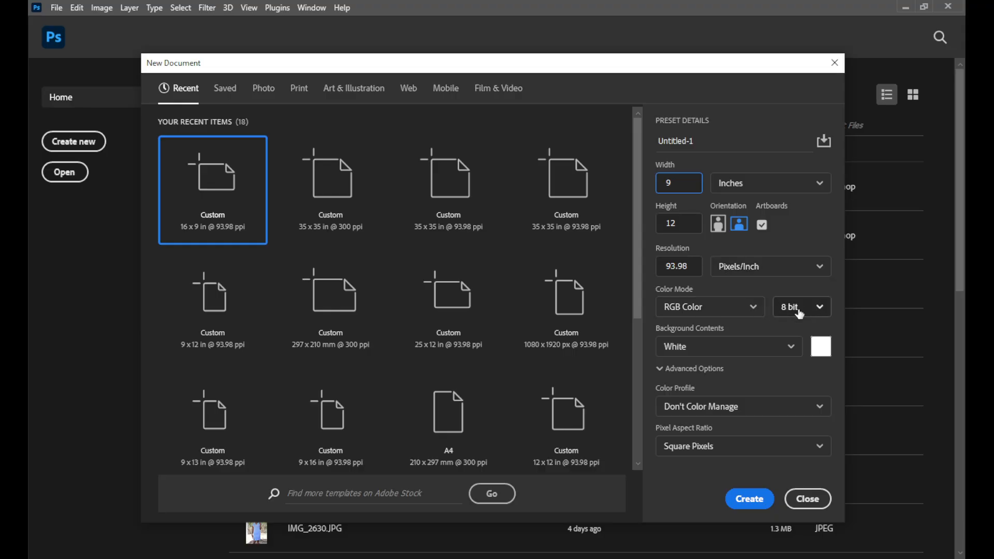
# Back in Photoshop, look through the new document's bit depth options, keeping 8 bit, and choose White background contents
pyautogui.click(823, 309)
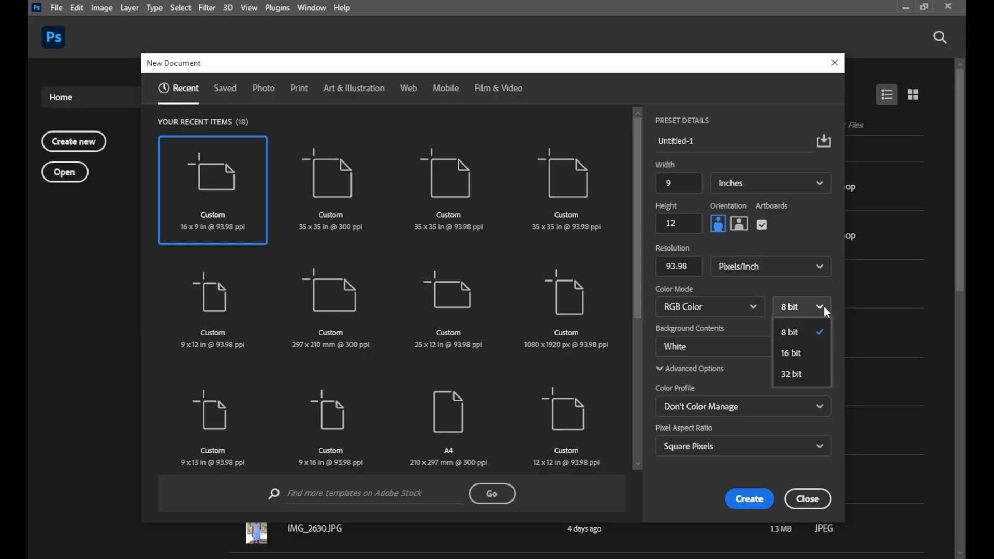
pyautogui.click(827, 312)
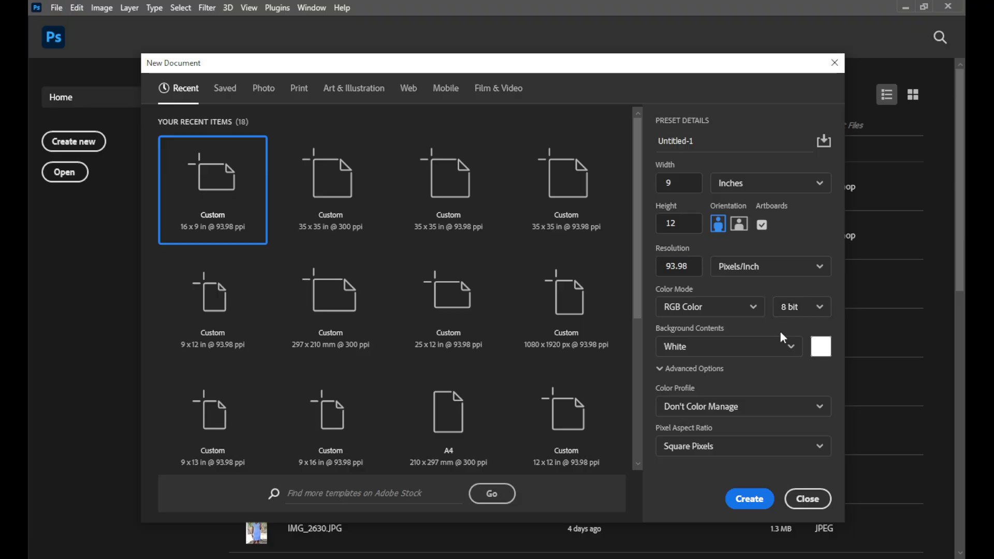
pyautogui.click(776, 351)
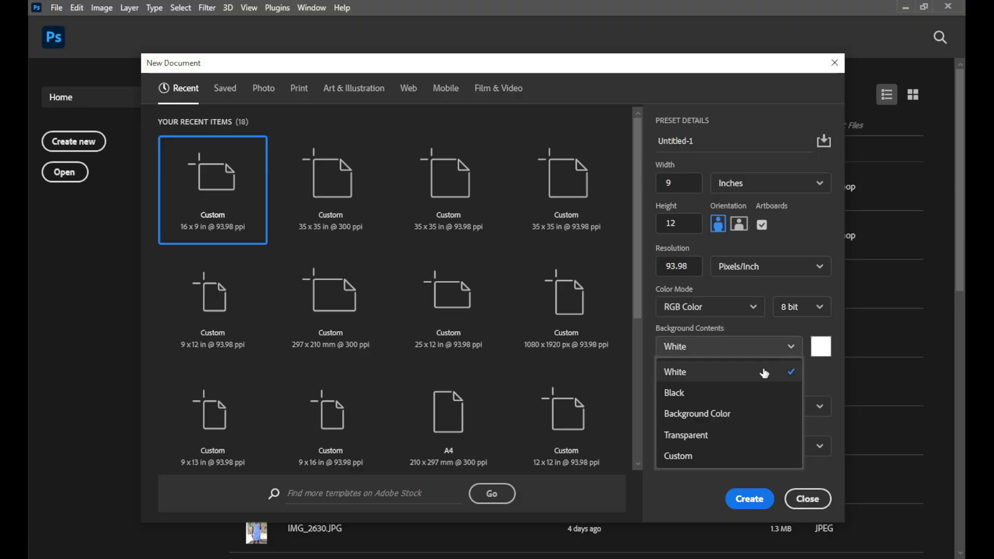
pyautogui.click(764, 374)
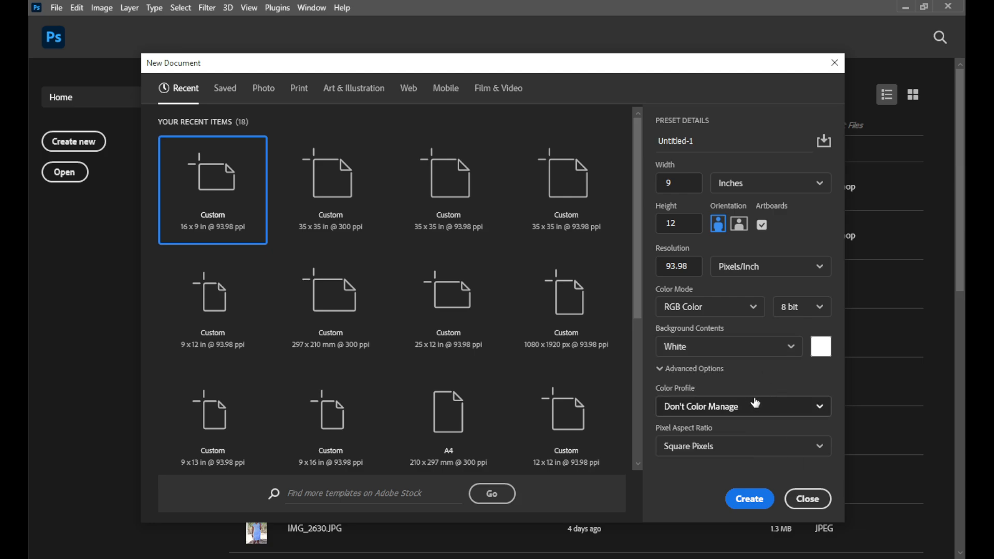
# Set the color profile to sRGB IEC61966-2.1 and the pixel aspect ratio to Square Pixels, and create the document
pyautogui.click(701, 406)
pyautogui.click(734, 414)
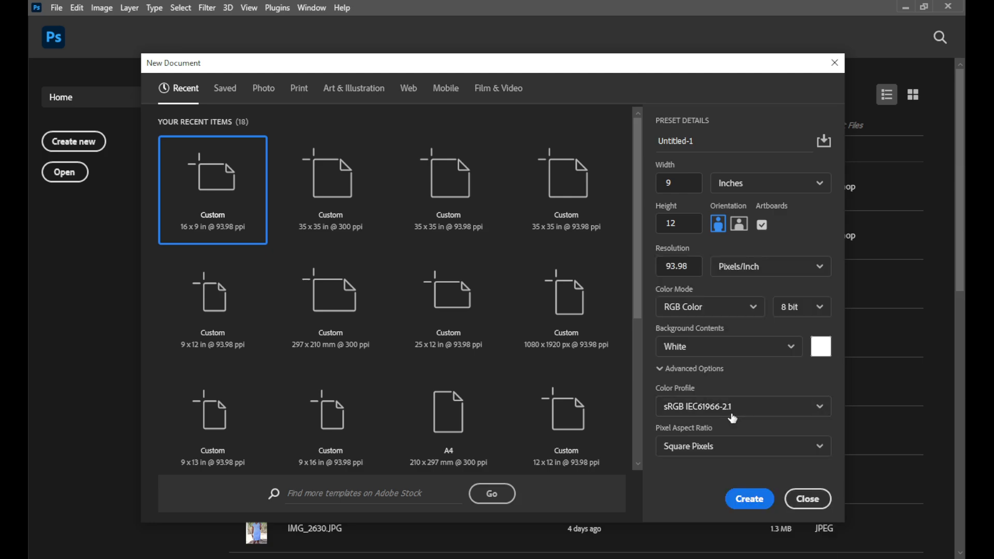
pyautogui.click(754, 449)
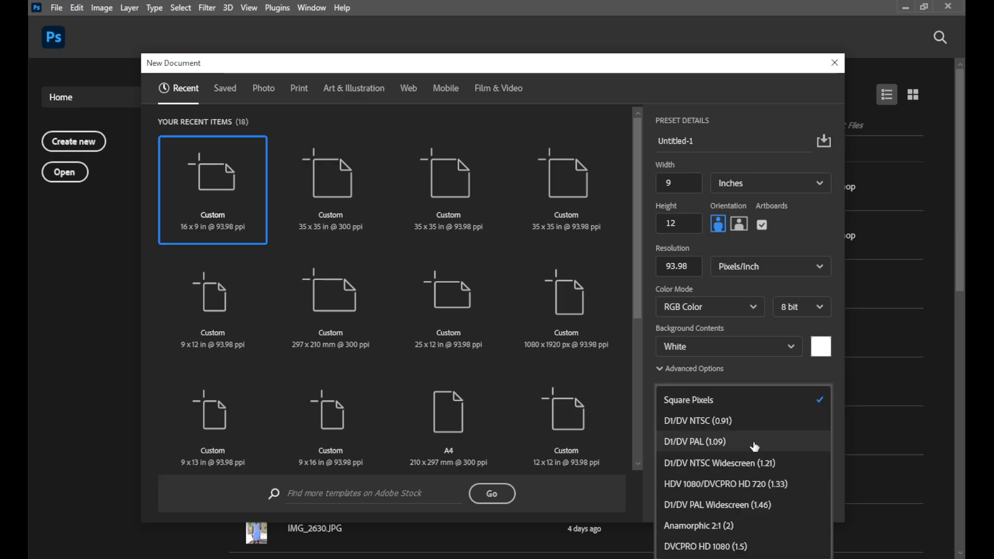
pyautogui.click(767, 404)
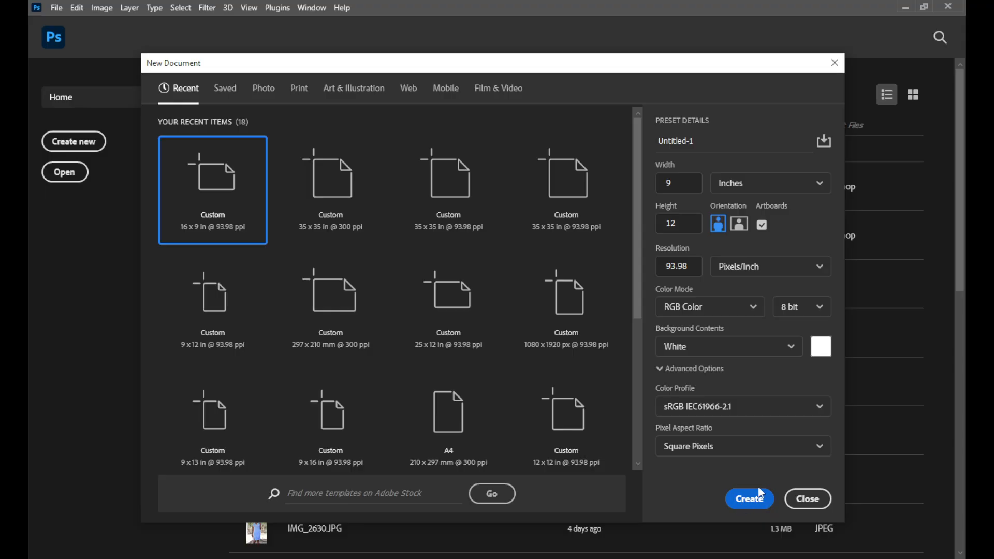
pyautogui.click(747, 499)
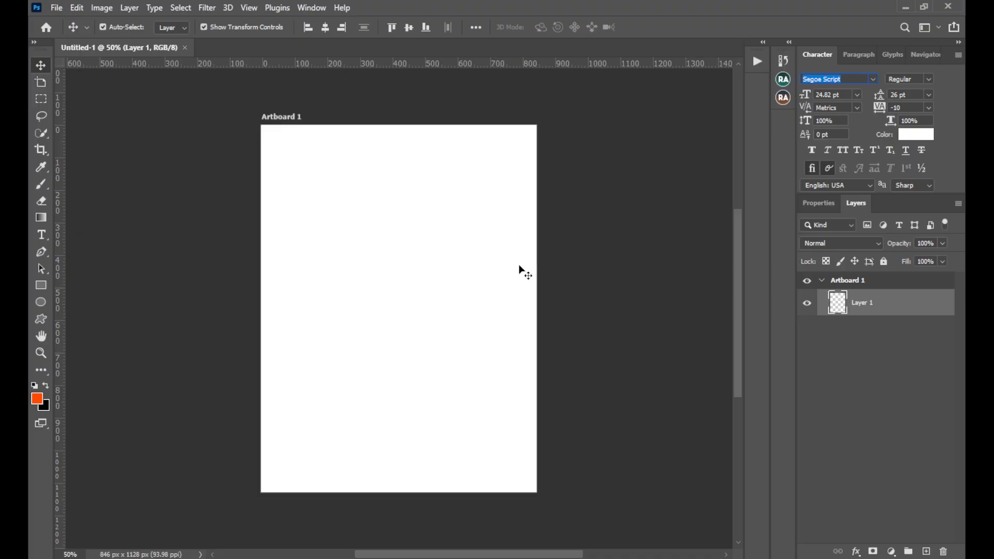
# Select the empty layer inside the artboard and draw a rectangle of about 903 by 1176 px covering the whole artboard
pyautogui.click(291, 119)
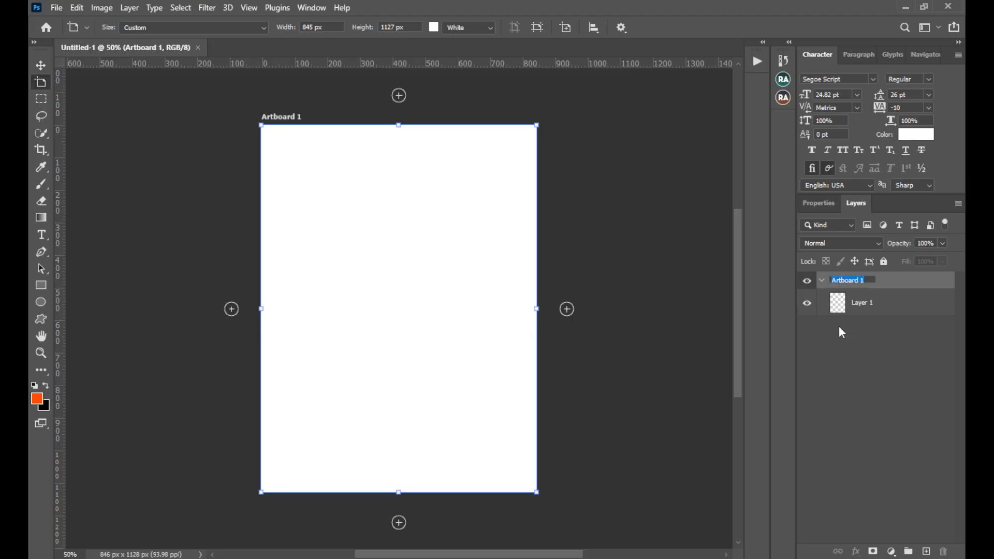
pyautogui.click(845, 313)
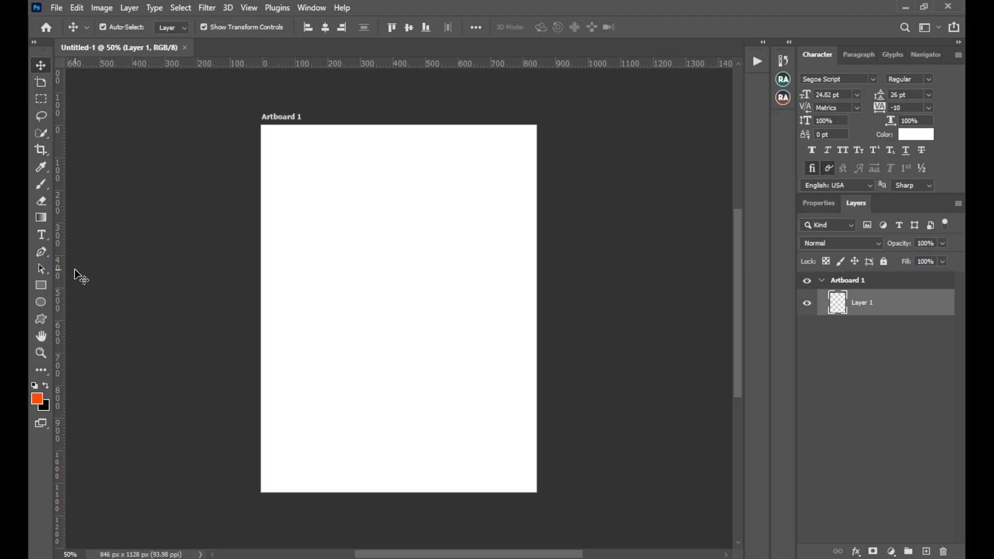
pyautogui.click(38, 288)
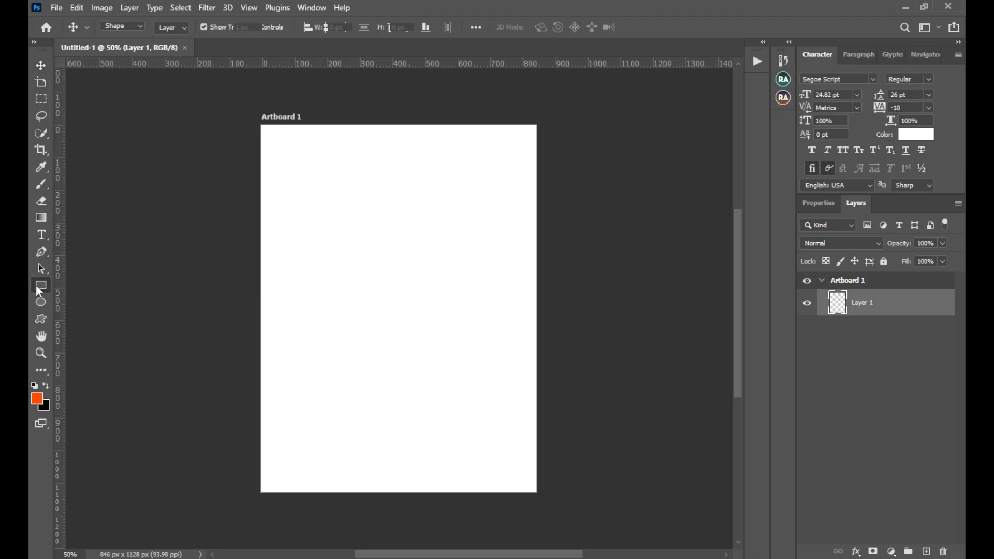
pyautogui.moveTo(250, 117); pyautogui.dragTo(543, 497)
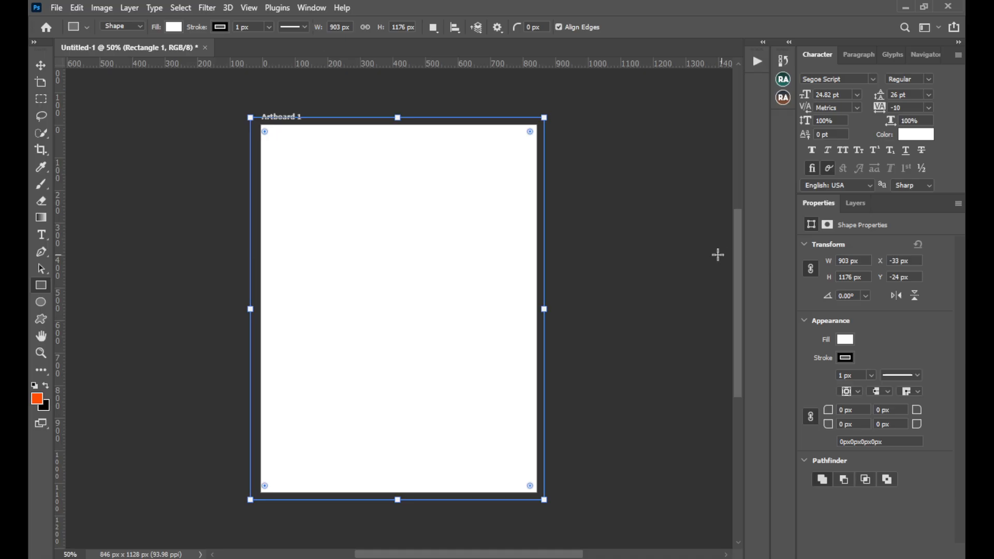
# Hide the Properties panel and show it again
pyautogui.click(318, 11)
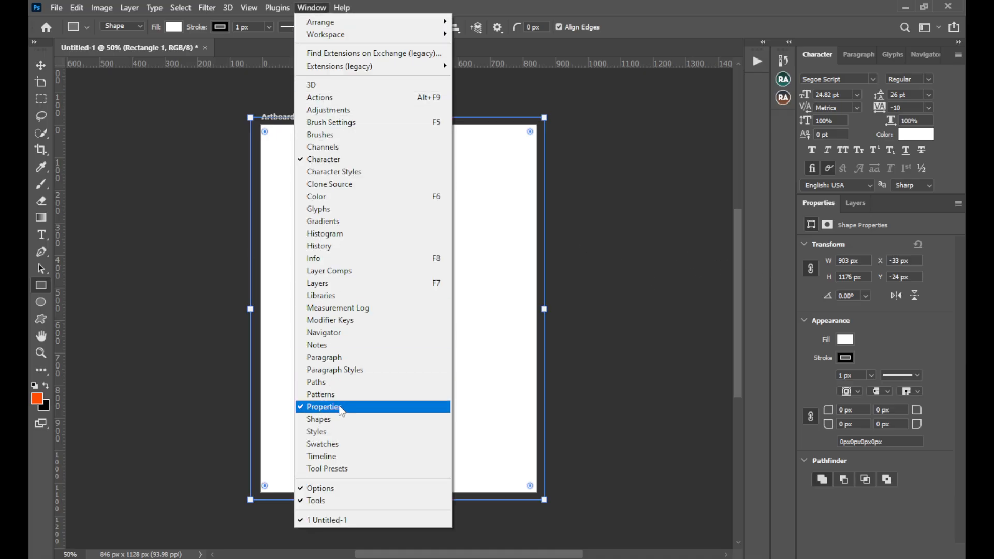
pyautogui.click(323, 407)
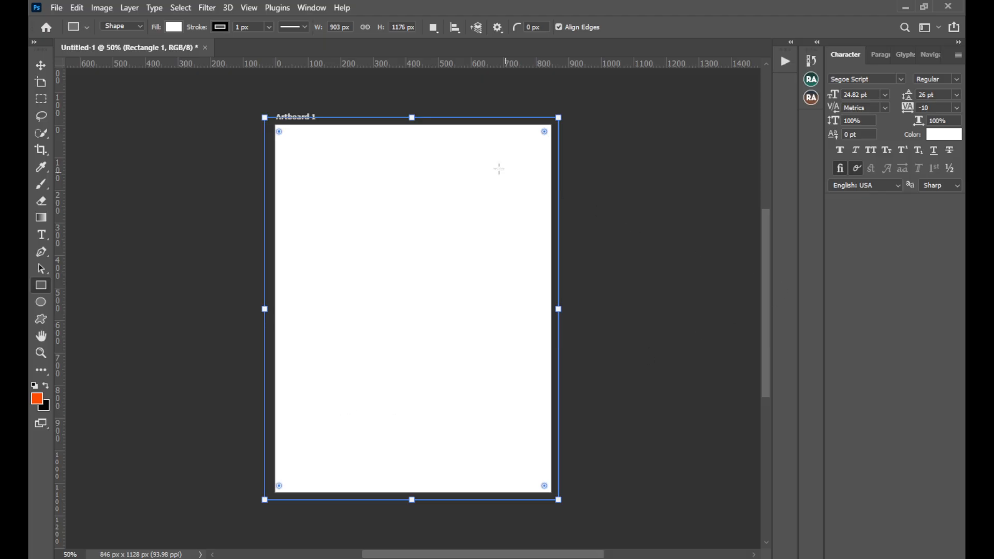
pyautogui.click(314, 7)
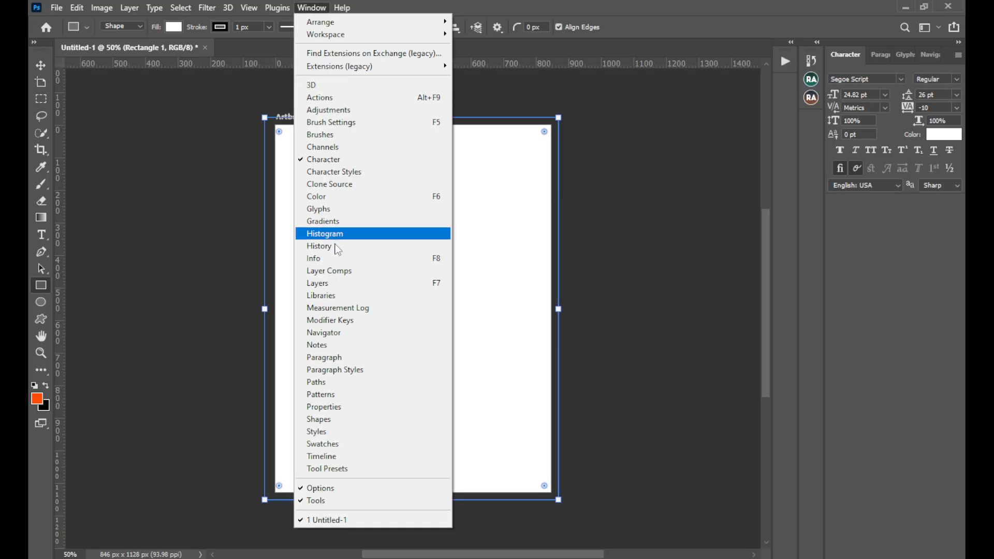
pyautogui.click(345, 407)
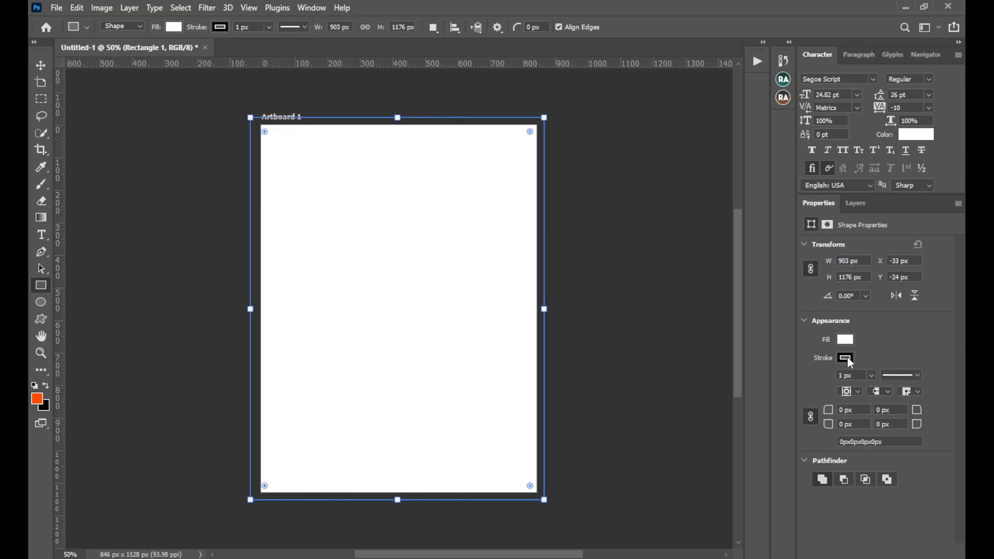
# Remove the rectangle's stroke and look at its fill colour options
pyautogui.click(846, 358)
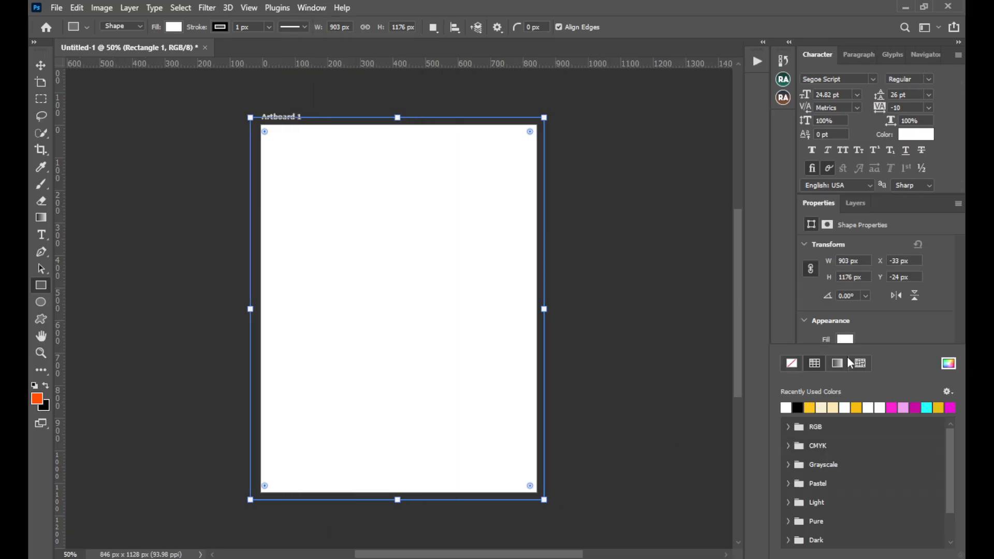
pyautogui.click(790, 363)
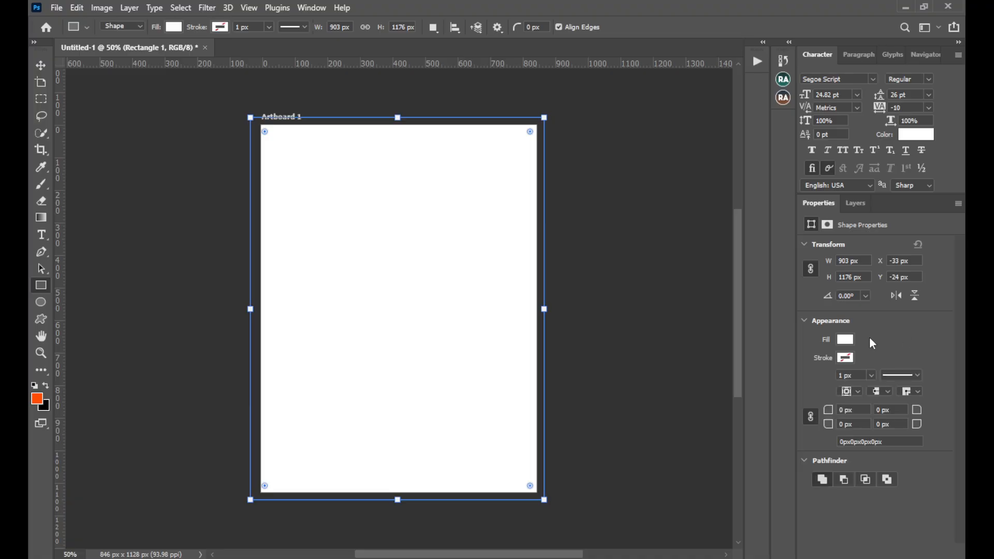
pyautogui.click(850, 340)
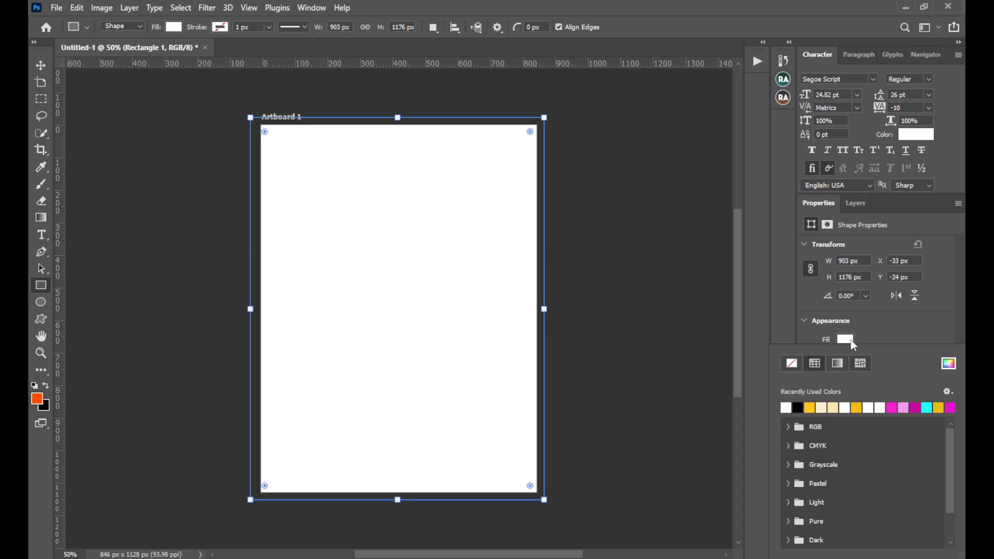
pyautogui.click(859, 336)
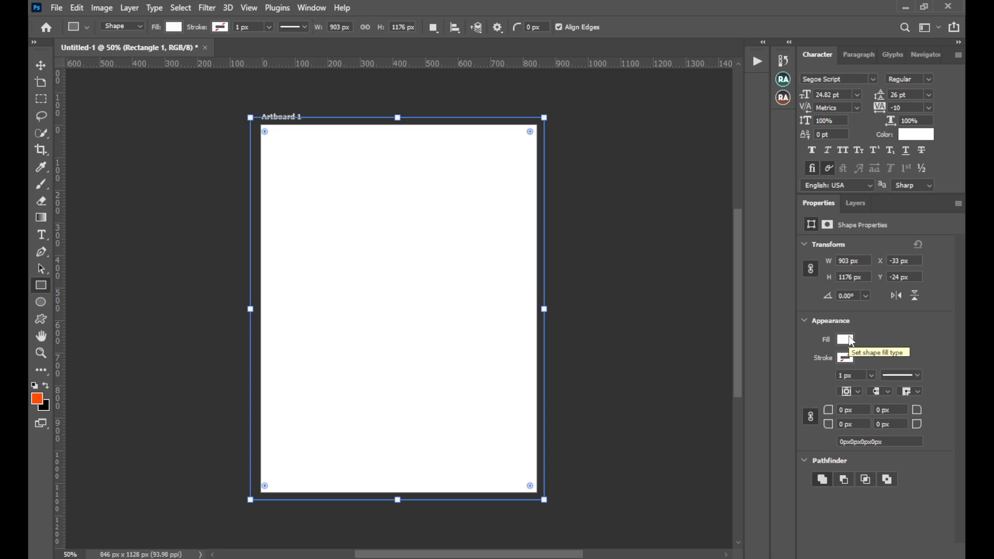
pyautogui.click(850, 340)
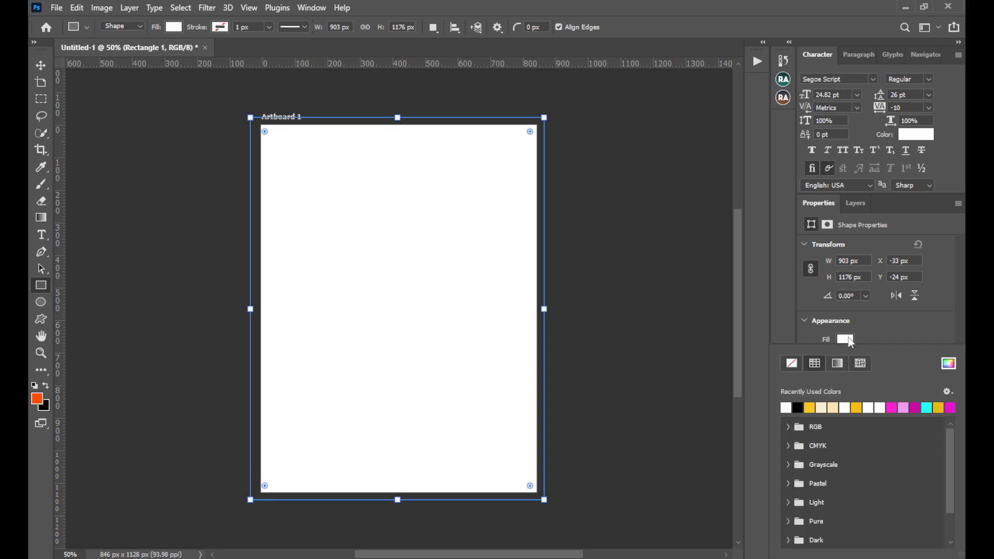
pyautogui.click(872, 338)
# Try magenta and cyan from the recently used colours as the rectangle's fill
pyautogui.click(852, 342)
pyautogui.click(897, 406)
pyautogui.click(877, 338)
pyautogui.click(852, 341)
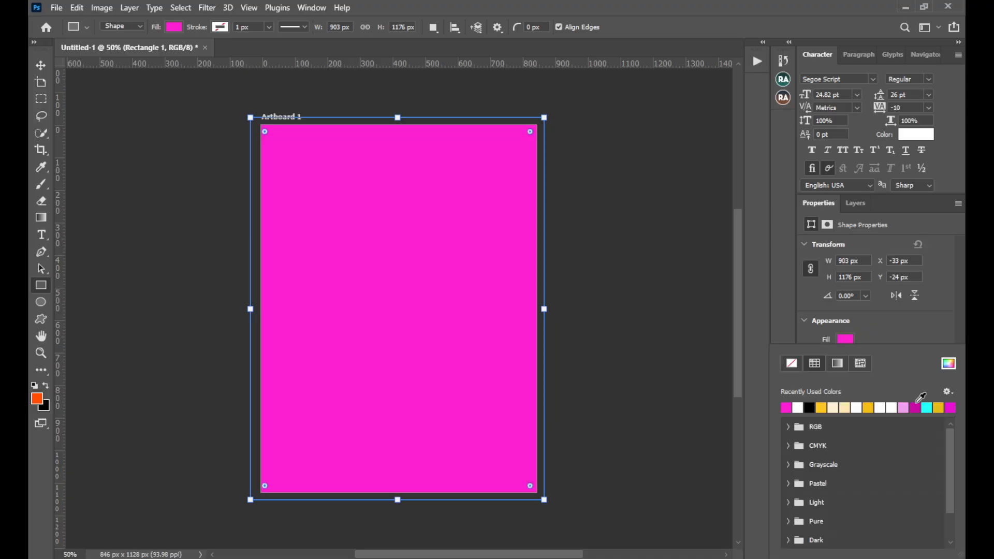
pyautogui.click(928, 407)
pyautogui.click(875, 338)
# Try cream and black from the recently used colours as the rectangle's fill
pyautogui.click(852, 337)
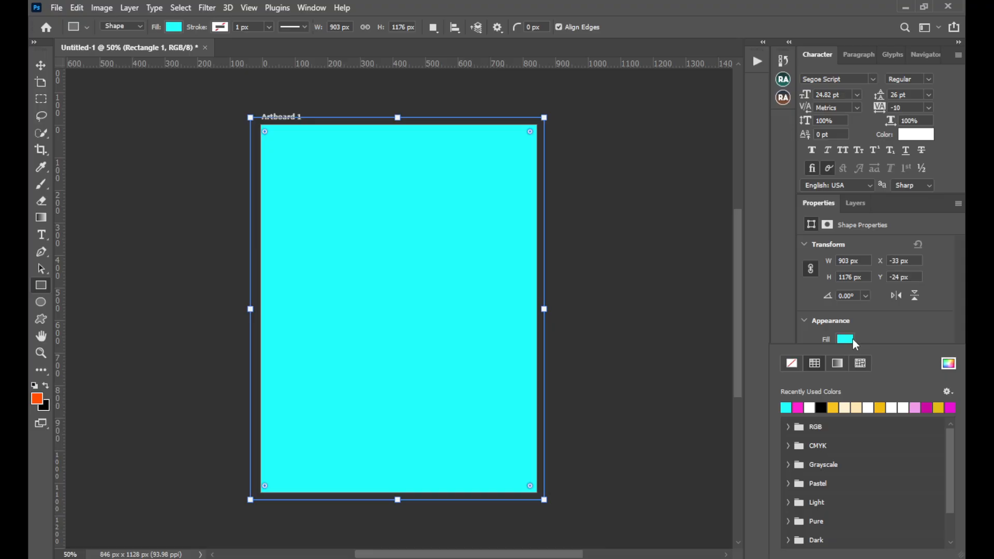
pyautogui.click(859, 406)
pyautogui.click(855, 329)
pyautogui.click(847, 342)
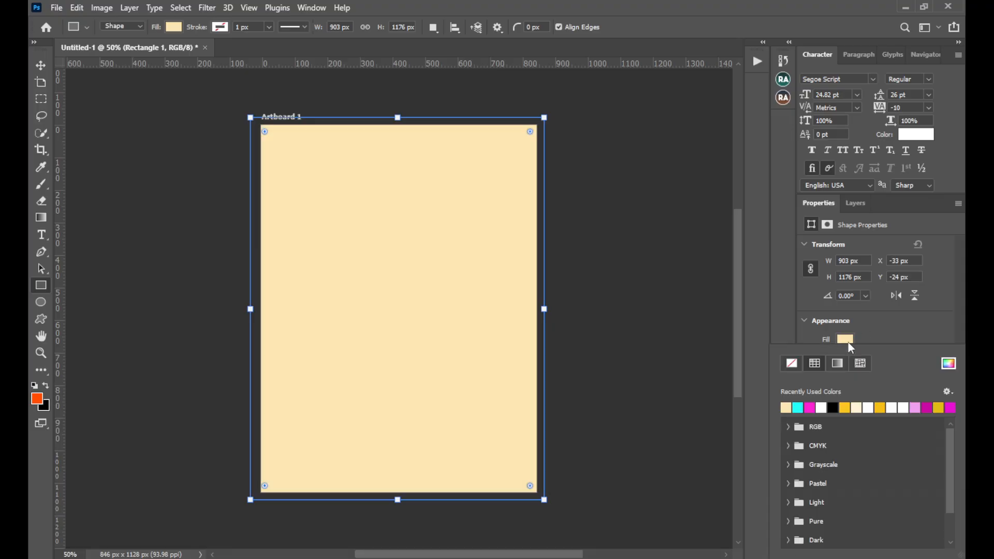
pyautogui.click(833, 407)
pyautogui.click(873, 320)
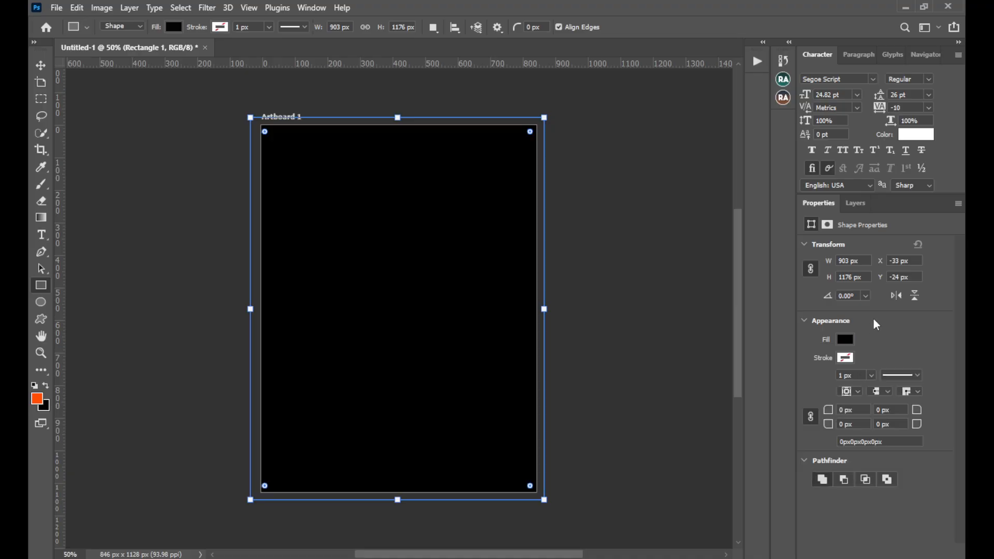
# Set the rectangle's fill to white
pyautogui.click(851, 340)
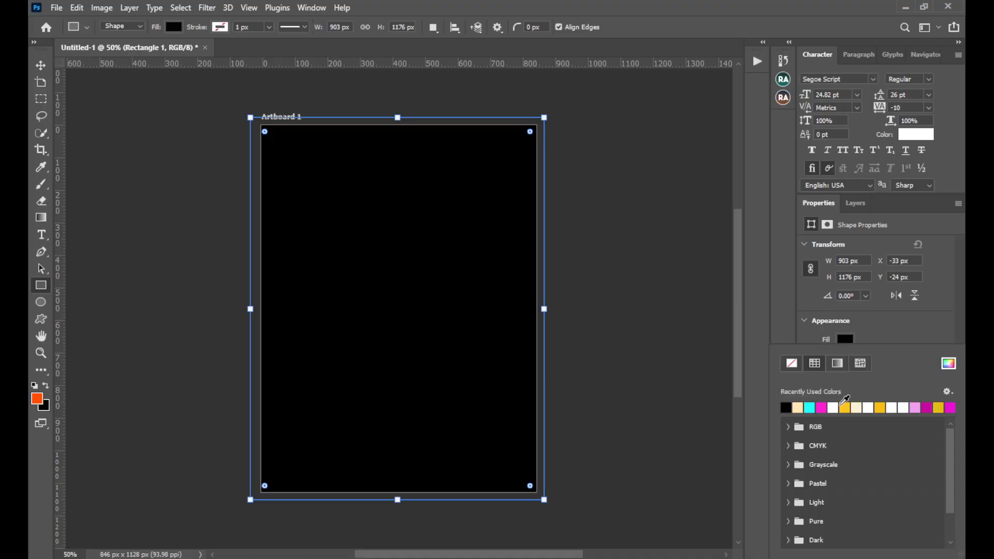
pyautogui.click(785, 408)
pyautogui.click(874, 319)
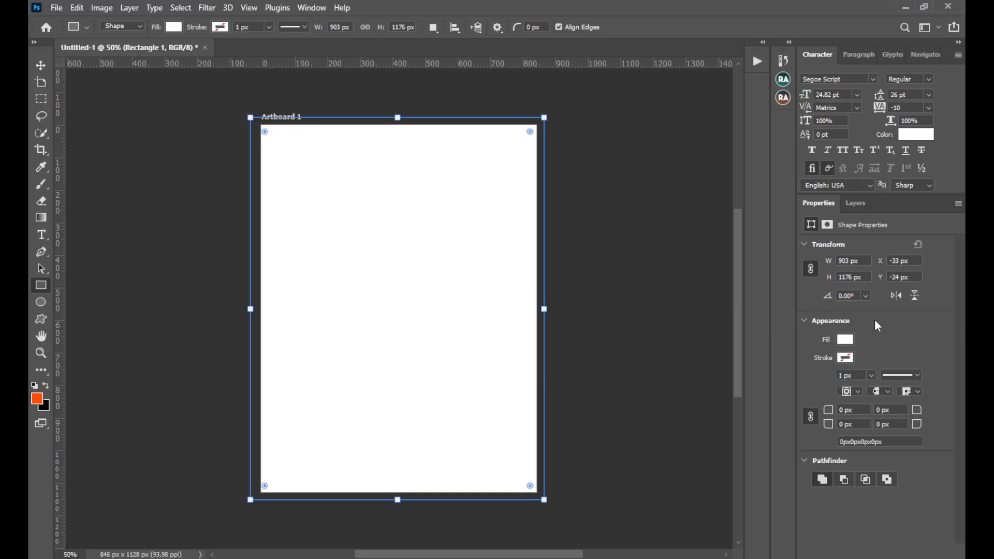
# Add a Gradient Overlay layer style to the background rectangle
pyautogui.click(859, 203)
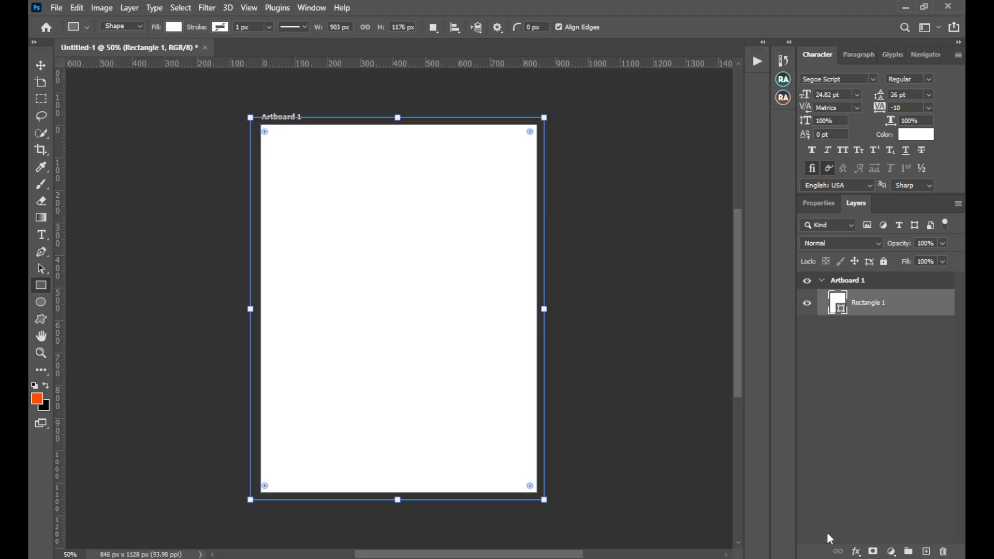
pyautogui.click(857, 552)
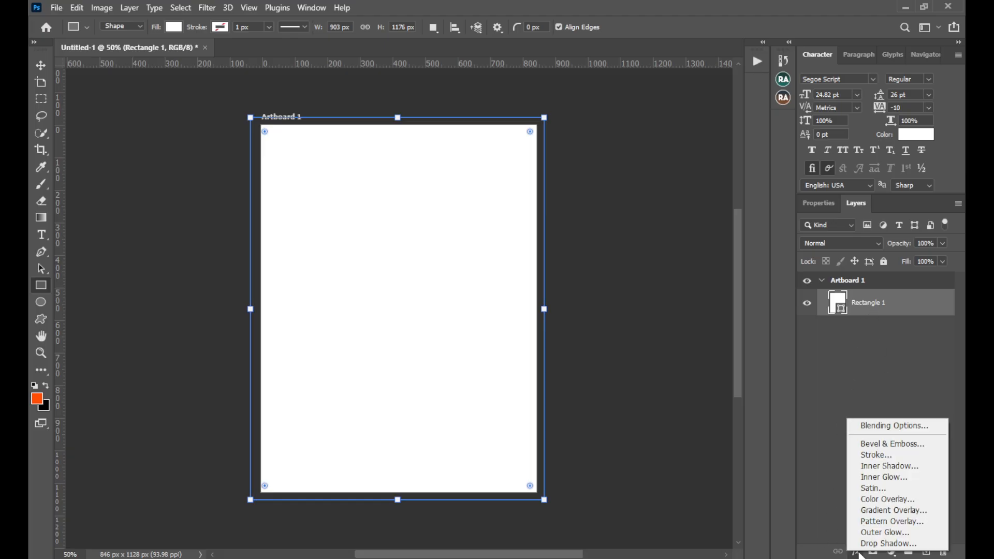
pyautogui.click(884, 512)
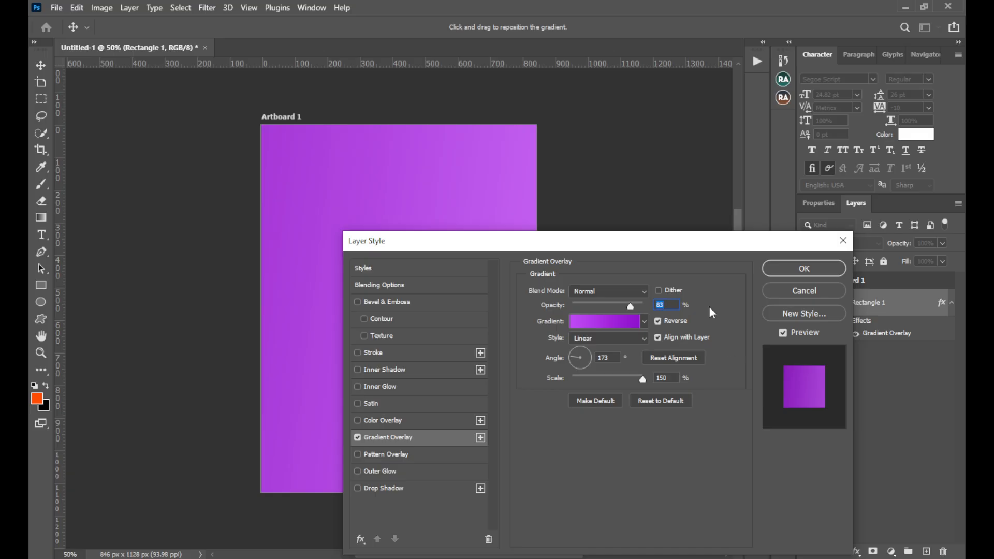
pyautogui.moveTo(671, 249); pyautogui.dragTo(858, 216)
# Try the gold-to-white preset for the overlay gradient, and choose the dark-to-light pink preset instead
pyautogui.click(800, 290)
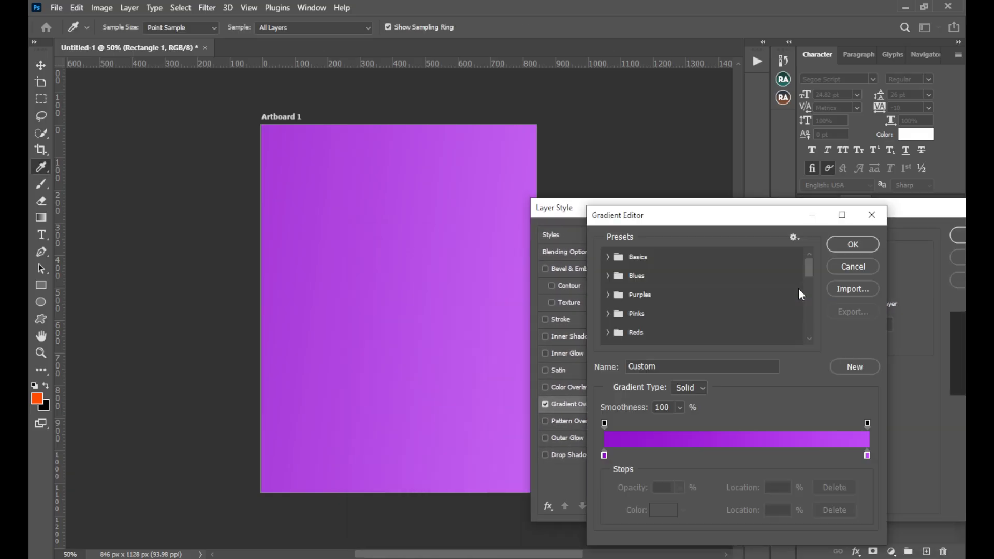
pyautogui.scroll(-5, 745, 296)
pyautogui.scroll(-5, 740, 301)
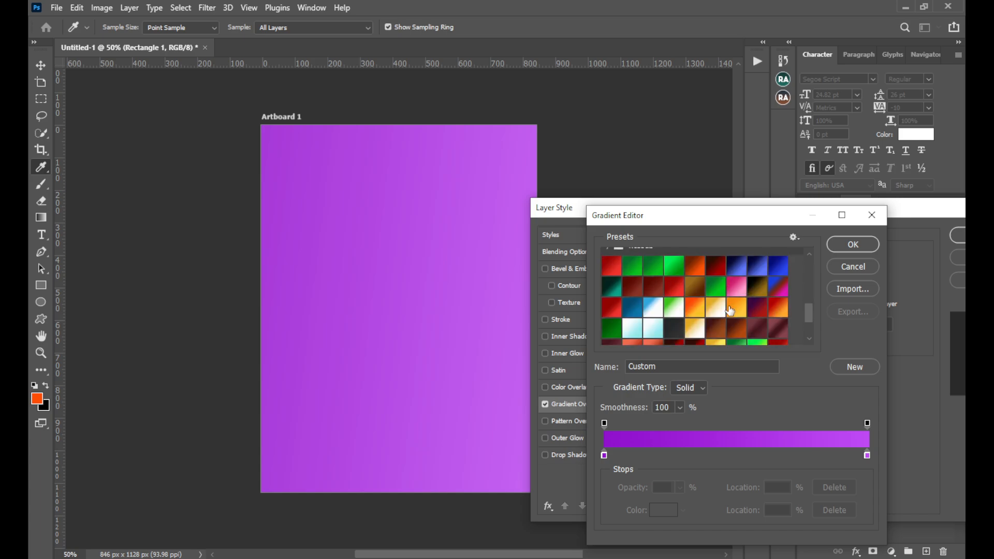
pyautogui.click(695, 276)
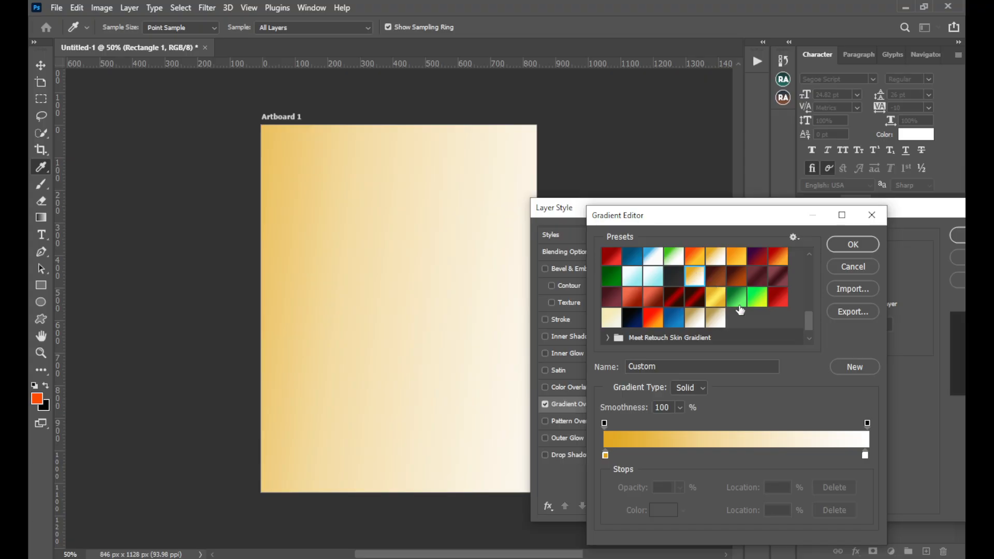
pyautogui.scroll(1, 688, 284)
pyautogui.scroll(3, 688, 284)
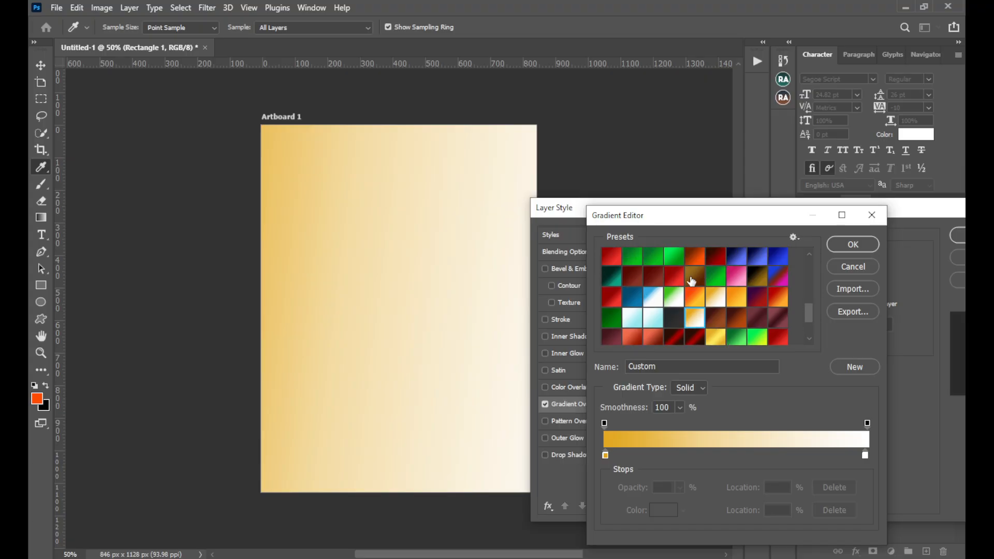
pyautogui.click(735, 286)
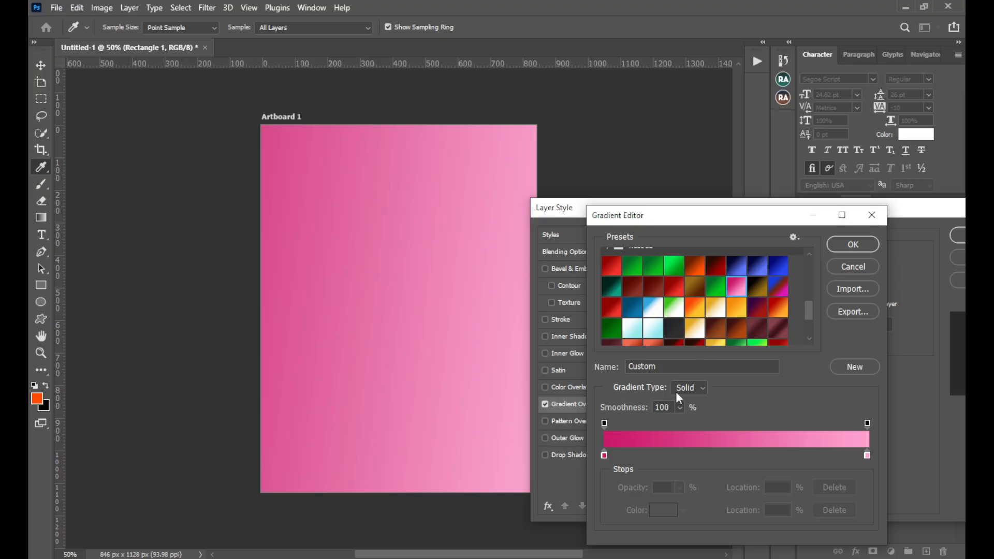
# Recolour the gradient's dark pink stop at location 0 to magenta f000ff and accept the edited gradient
pyautogui.click(604, 456)
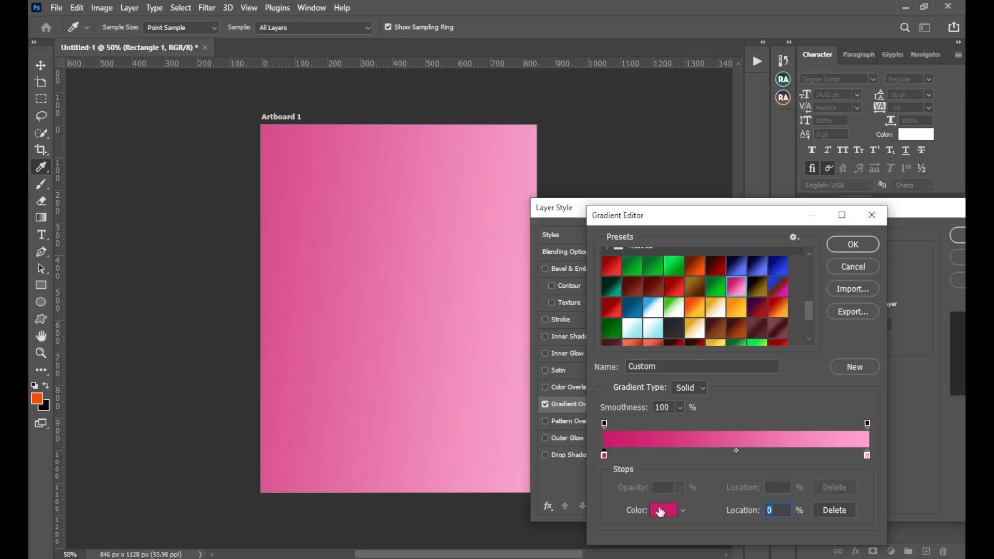
pyautogui.click(665, 515)
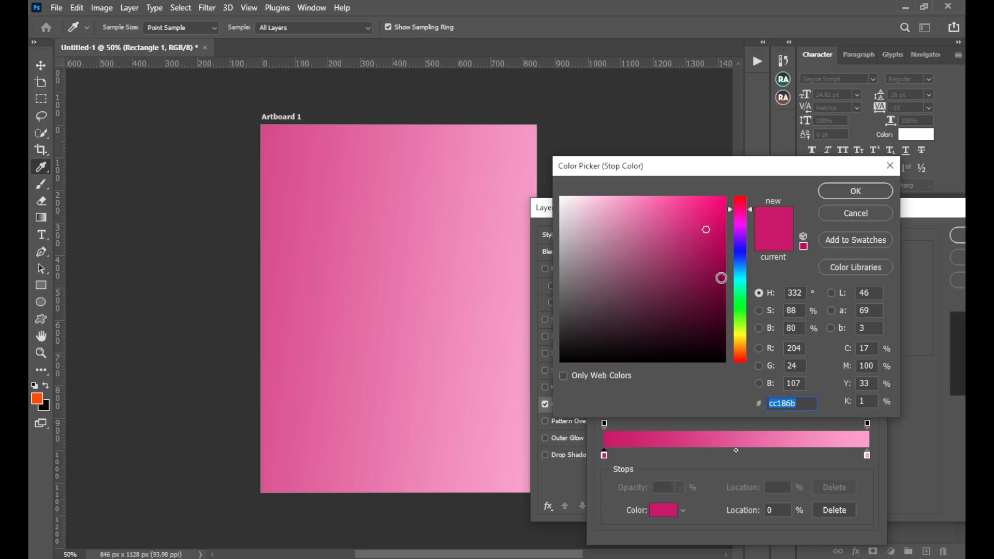
pyautogui.click(741, 219)
pyautogui.moveTo(741, 221)
pyautogui.mouseDown()
pyautogui.moveTo(716, 206)
pyautogui.moveTo(735, 196)
pyautogui.mouseUp()
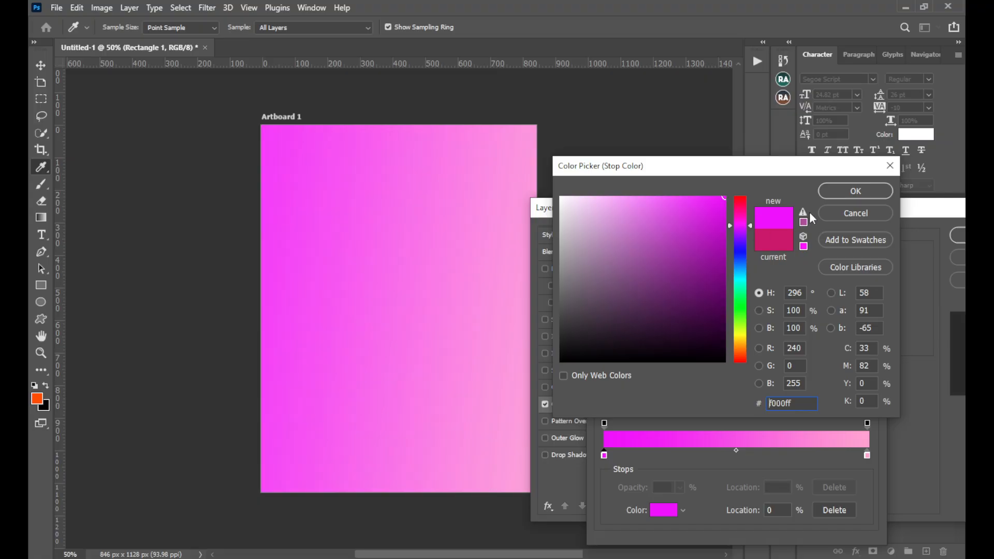
pyautogui.click(830, 196)
pyautogui.click(861, 249)
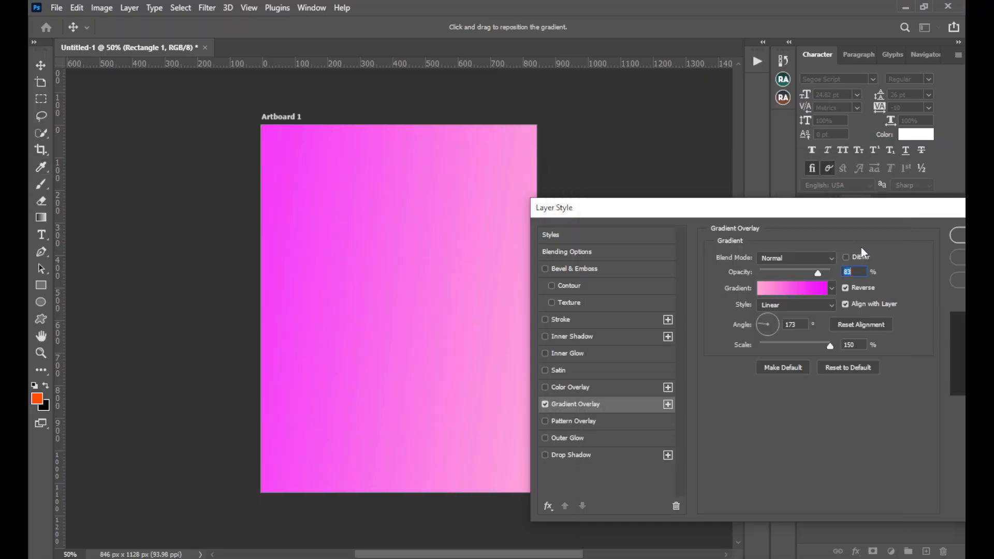
# Change the gradient overlay's style to Radial and apply the layer style to the background
pyautogui.click(805, 305)
pyautogui.click(798, 325)
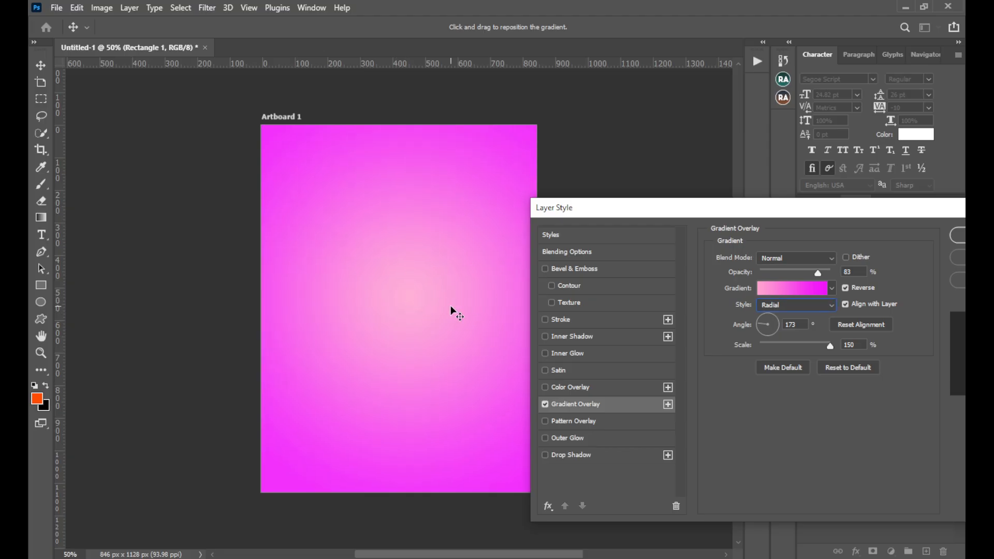
pyautogui.click(783, 290)
pyautogui.click(839, 243)
pyautogui.moveTo(880, 216); pyautogui.dragTo(768, 220)
pyautogui.click(894, 245)
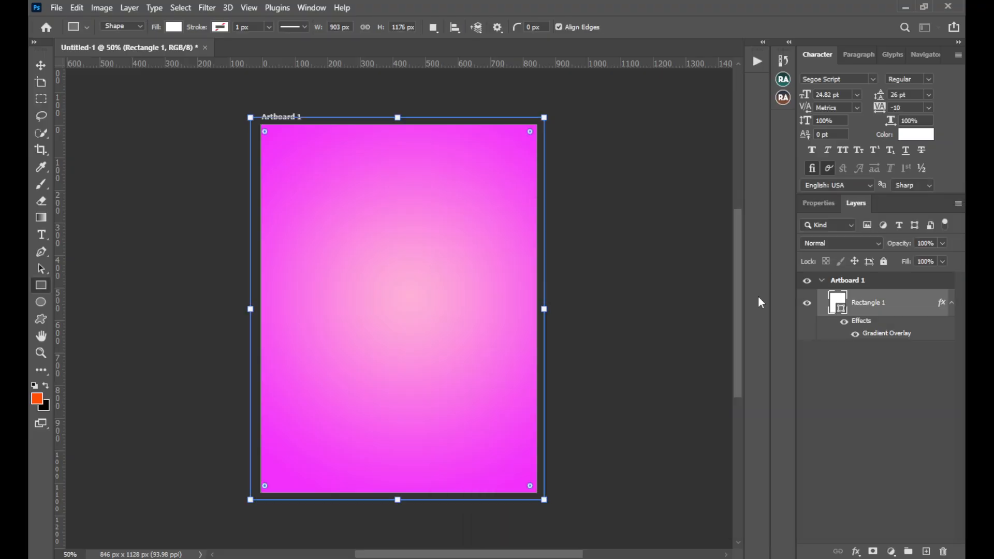
# On a new layer, draw a white rectangle across the artboard's bottom edge, about 917 px wide and 222 px high
pyautogui.click(926, 552)
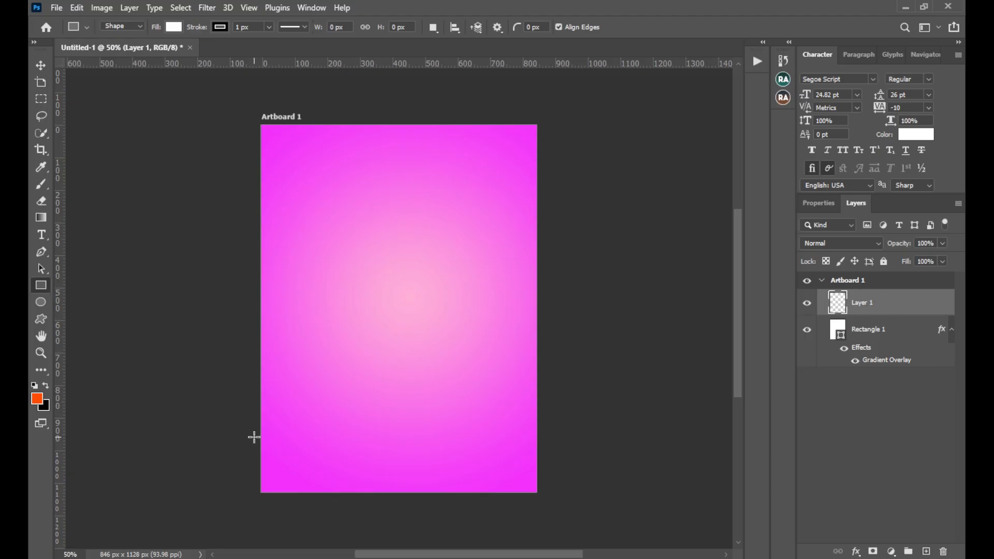
pyautogui.moveTo(253, 437); pyautogui.dragTo(551, 508)
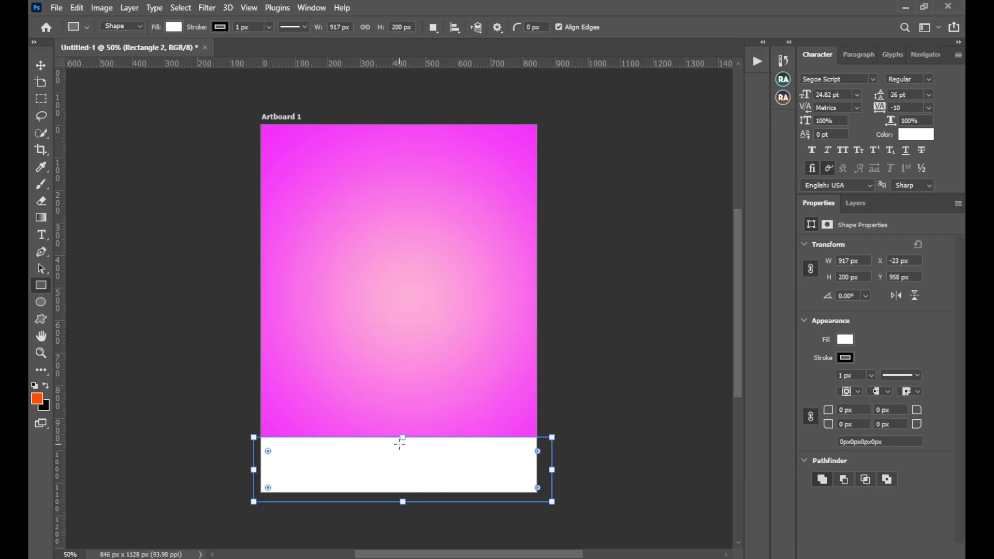
pyautogui.moveTo(400, 438); pyautogui.dragTo(400, 430)
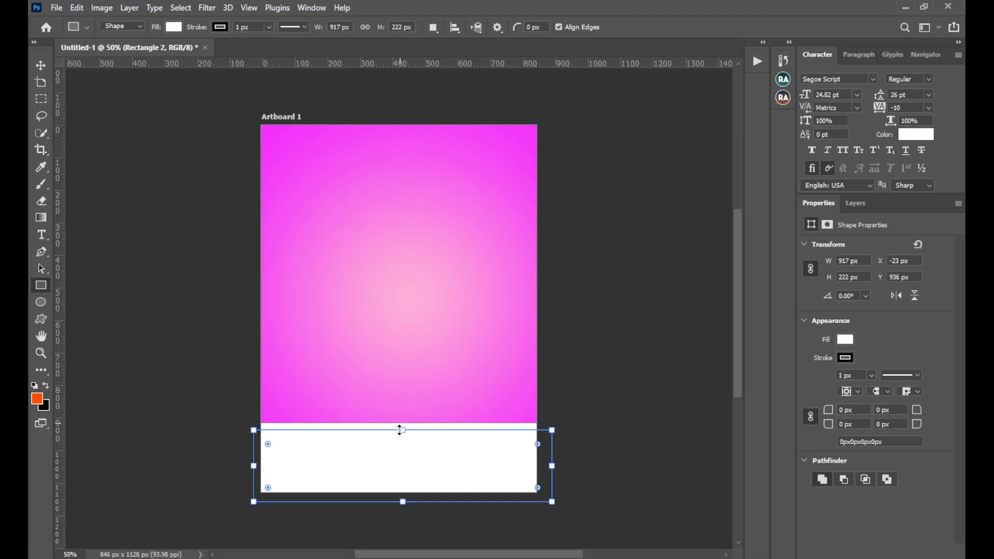
# Remove the bottom rectangle's stroke and check its fill options
pyautogui.click(845, 358)
pyautogui.click(883, 338)
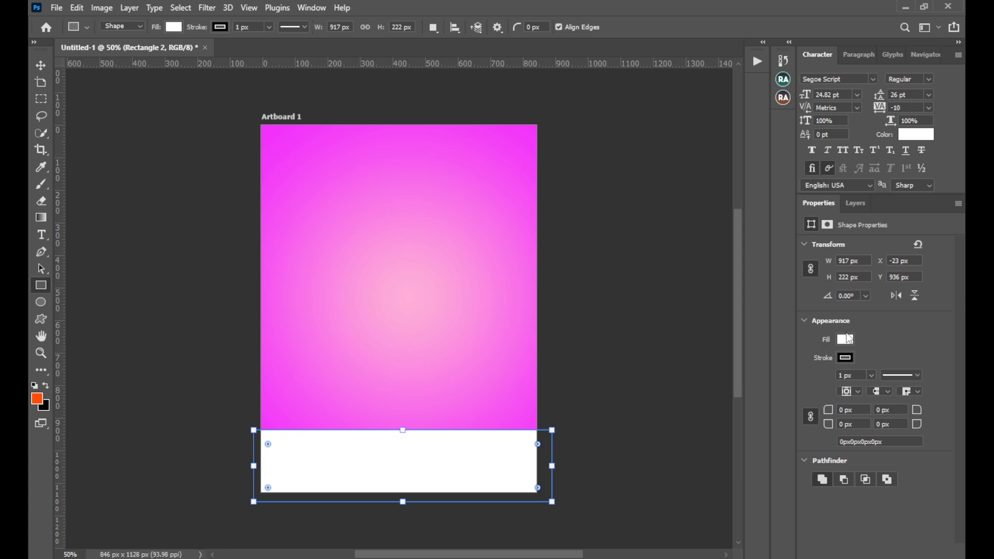
pyautogui.click(849, 362)
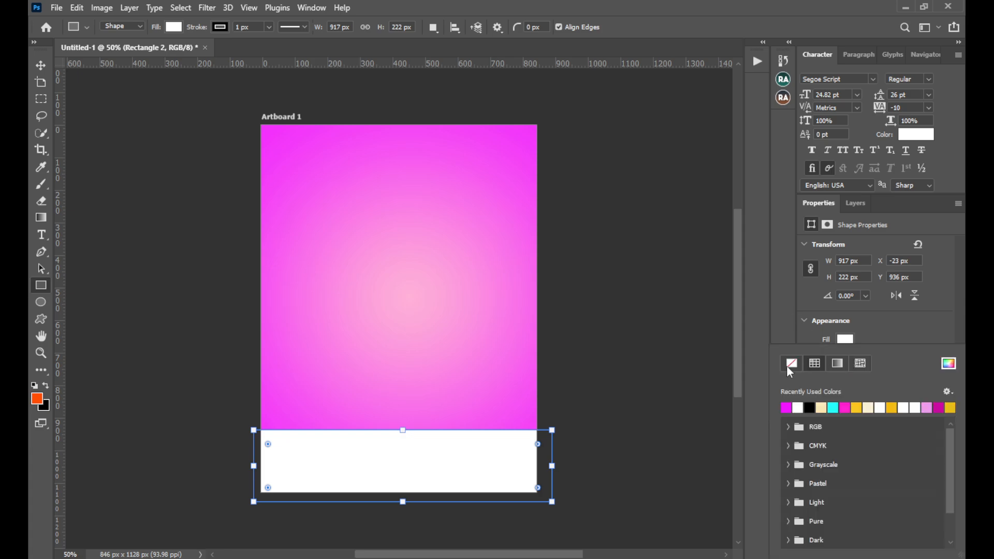
pyautogui.click(789, 363)
pyautogui.click(886, 319)
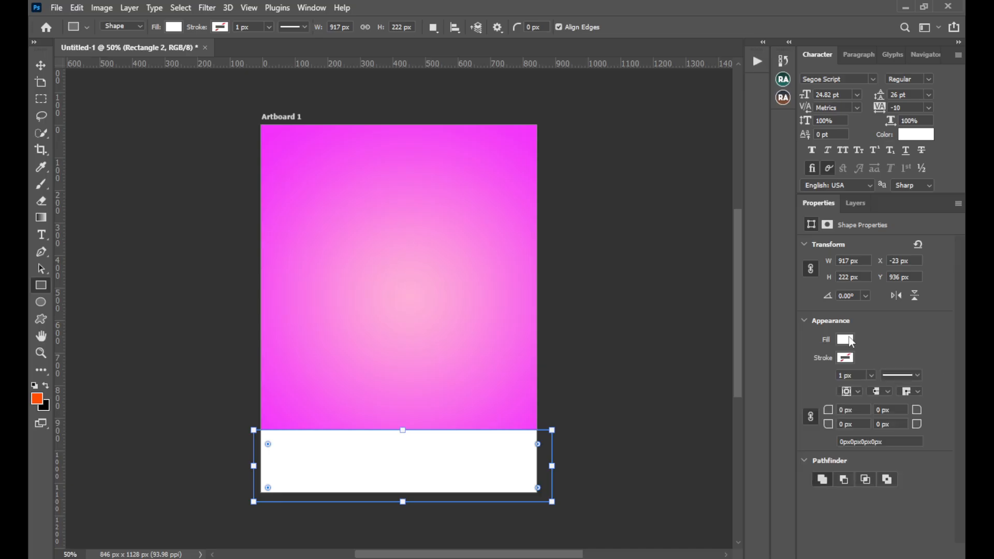
pyautogui.click(848, 339)
pyautogui.click(882, 337)
# Move the bottom rectangle down to about Y 950 px, centre it horizontally on the artboard, and deselect it
pyautogui.click(40, 66)
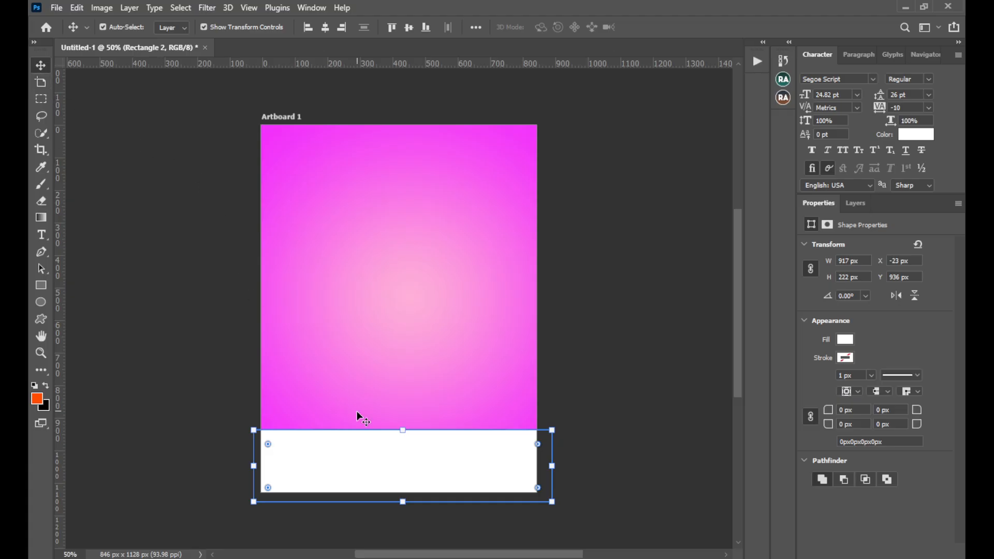
pyautogui.click(361, 446)
pyautogui.moveTo(361, 446)
pyautogui.mouseDown()
pyautogui.moveTo(345, 444)
pyautogui.moveTo(369, 451)
pyautogui.mouseUp()
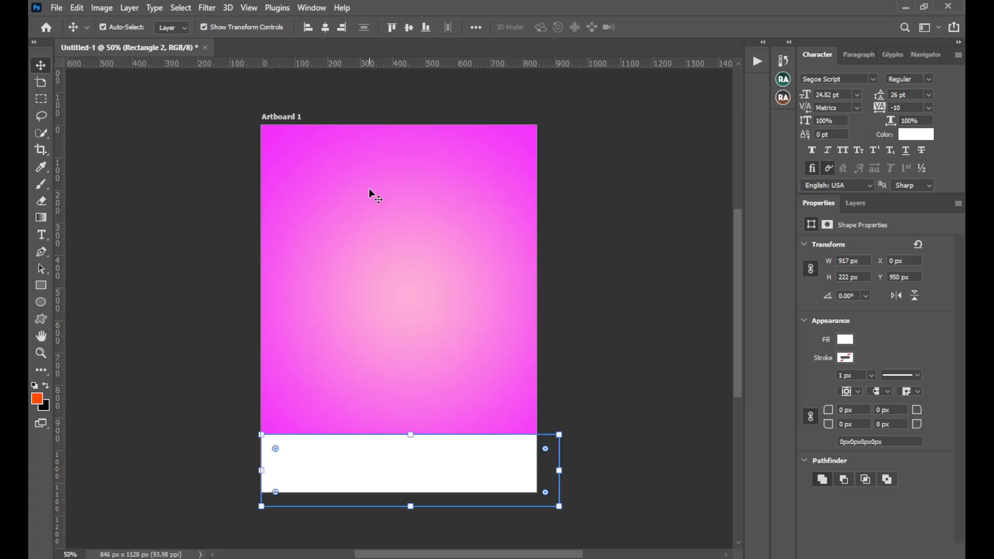
pyautogui.click(325, 28)
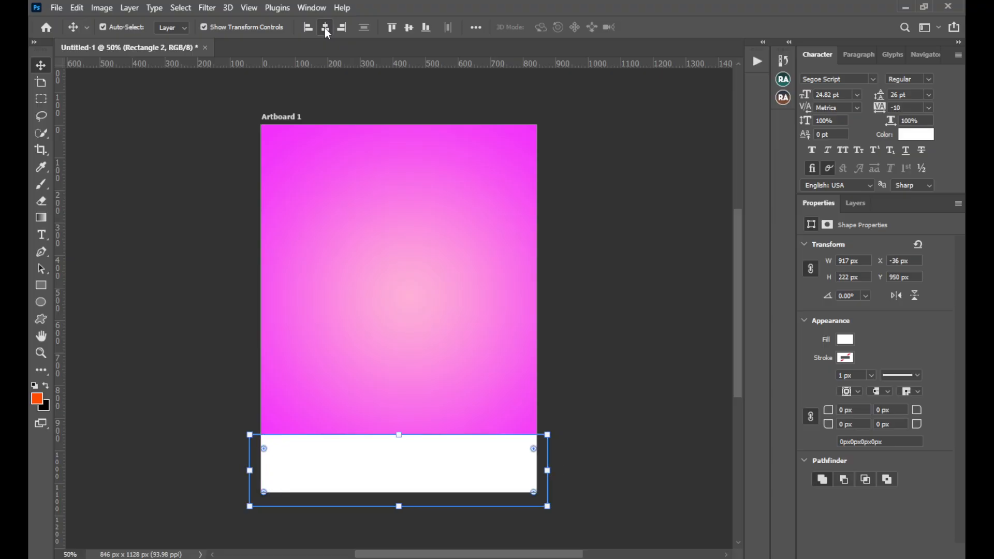
pyautogui.click(574, 386)
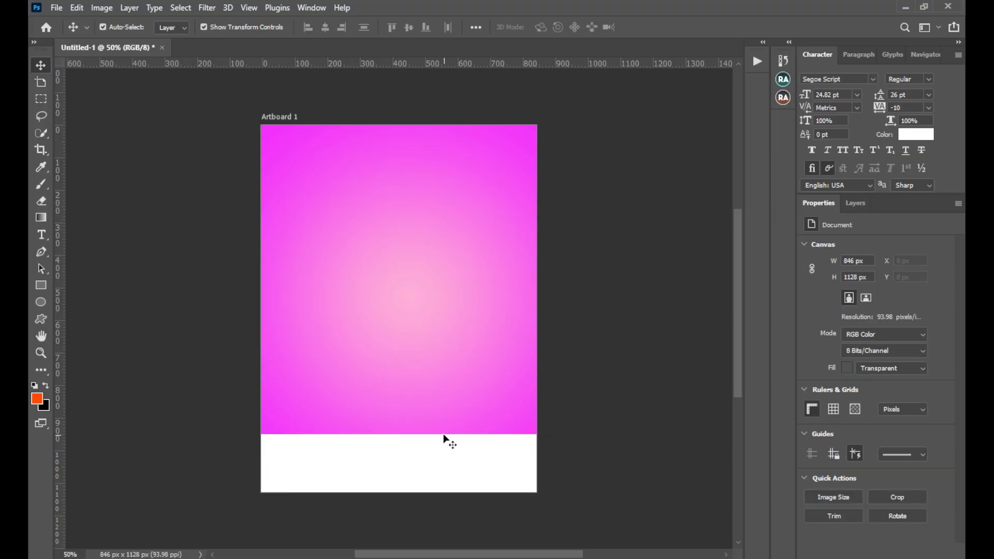
# Place the ice cream logo image download (15) from File Explorer's ICE CREAM DESIGN folder directly above the gradient background layer
pyautogui.click(402, 258)
pyautogui.click(197, 558)
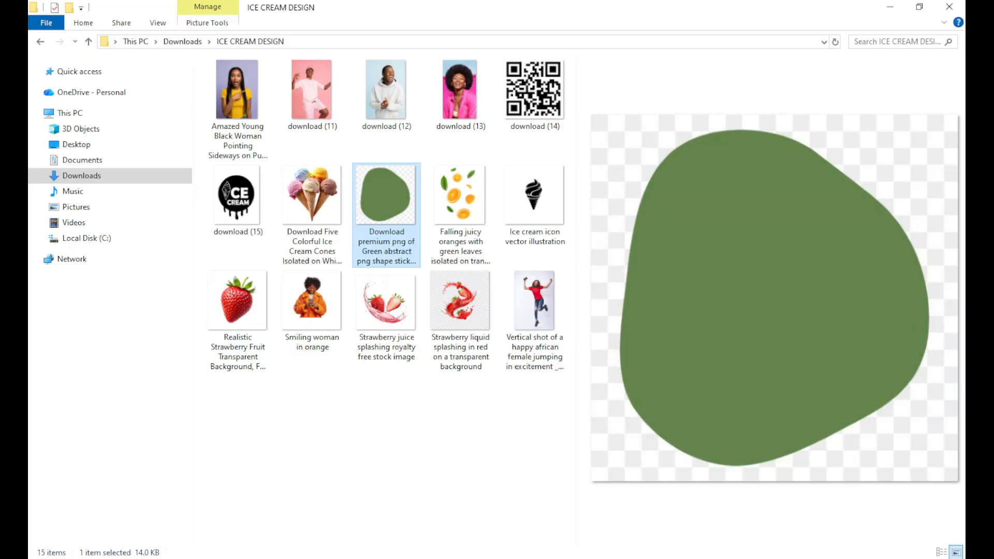
pyautogui.click(236, 198)
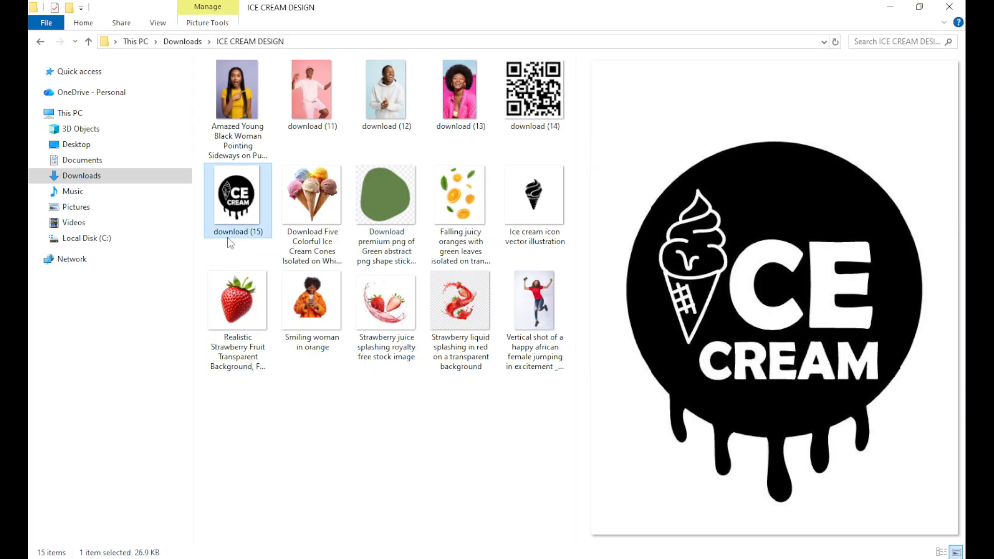
pyautogui.moveTo(237, 198); pyautogui.dragTo(360, 243)
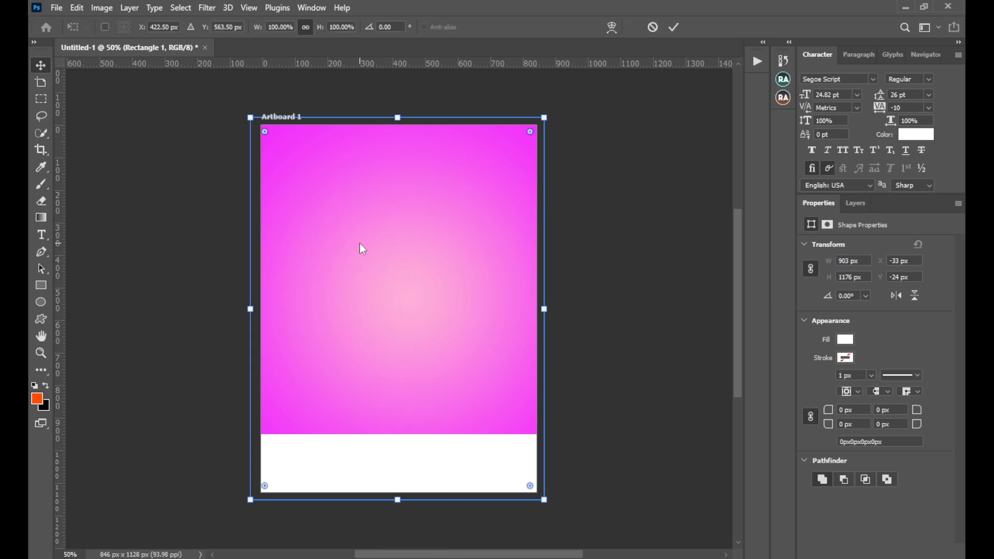
pyautogui.click(672, 27)
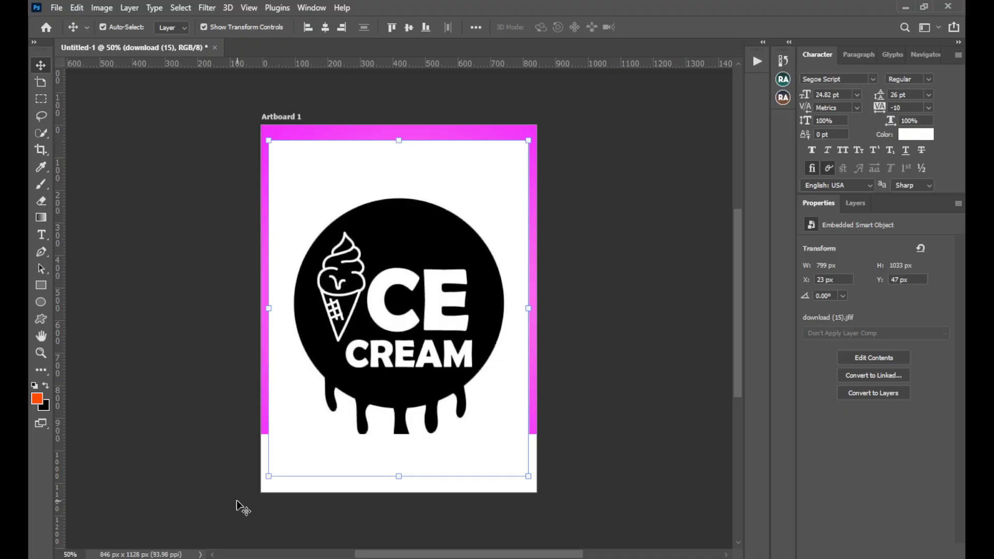
# Move the logo image up and slightly to the right, keeping it beneath the white bottom rectangle in the layer order
pyautogui.click(855, 204)
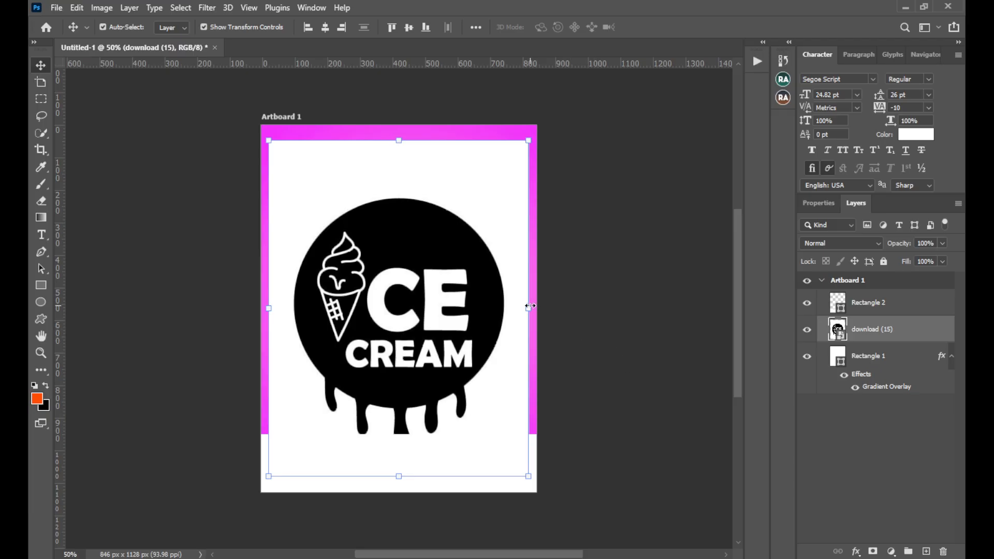
pyautogui.moveTo(516, 319)
pyautogui.mouseDown()
pyautogui.moveTo(505, 305)
pyautogui.moveTo(516, 304)
pyautogui.mouseUp()
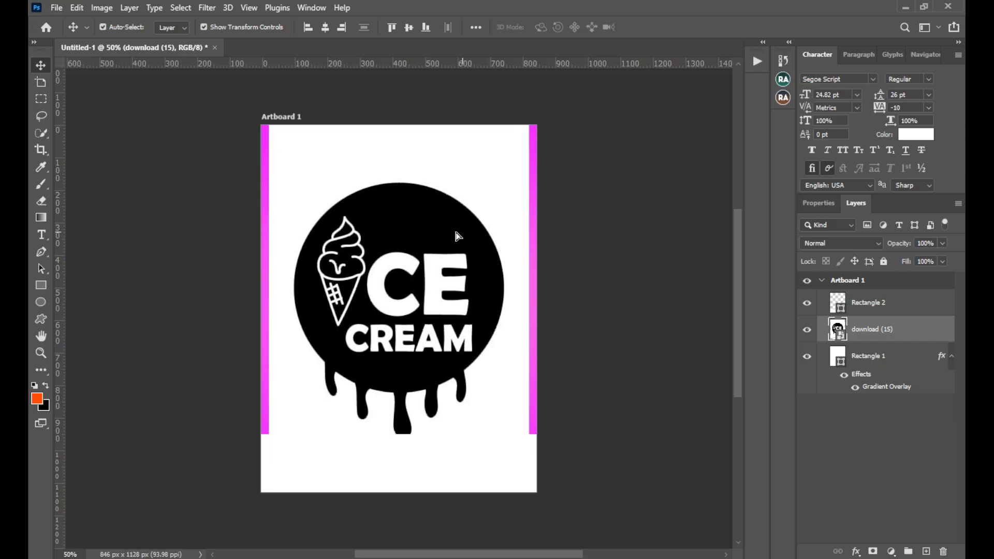
pyautogui.moveTo(455, 228); pyautogui.dragTo(483, 223)
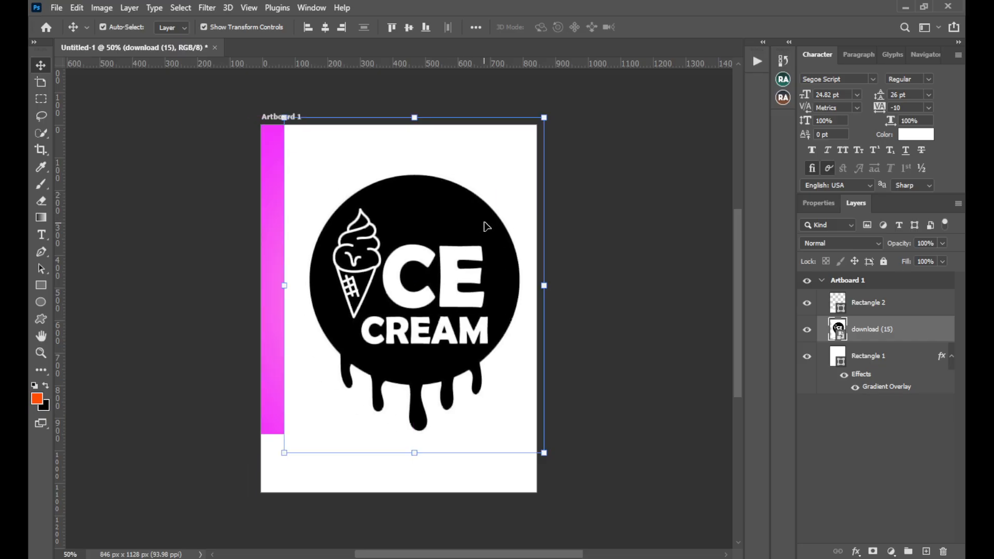
# Try the Multiply blend mode on the logo image and scaling it to about 55%
pyautogui.click(855, 252)
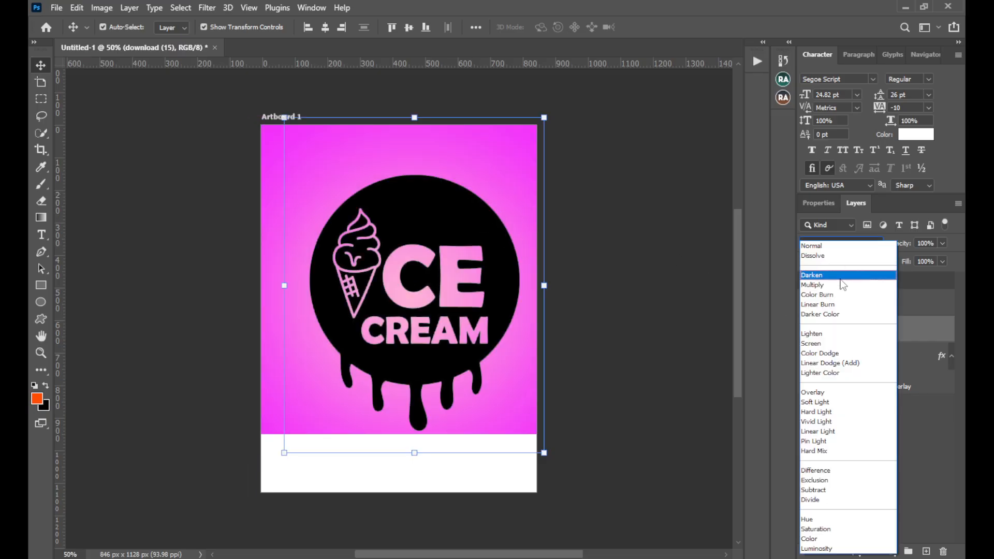
pyautogui.click(828, 285)
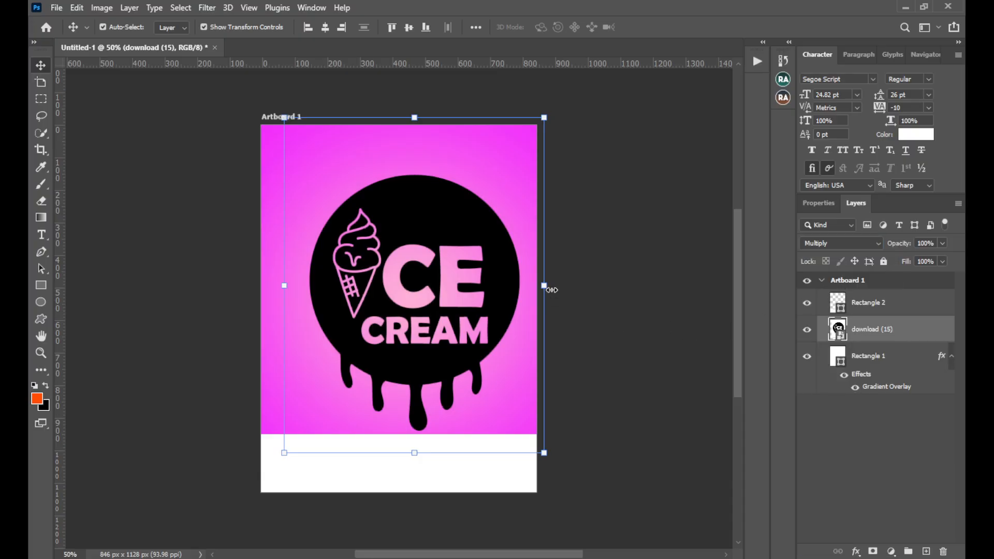
pyautogui.moveTo(543, 286); pyautogui.dragTo(406, 216)
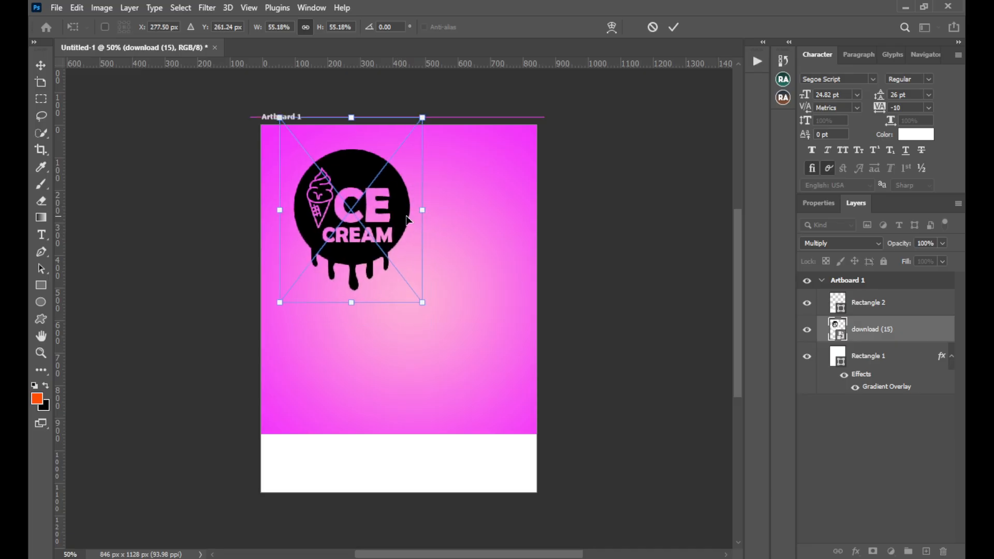
pyautogui.click(649, 26)
# Return the logo image's blend mode to Normal and move it left to about the artboard's horizontal centre
pyautogui.click(840, 243)
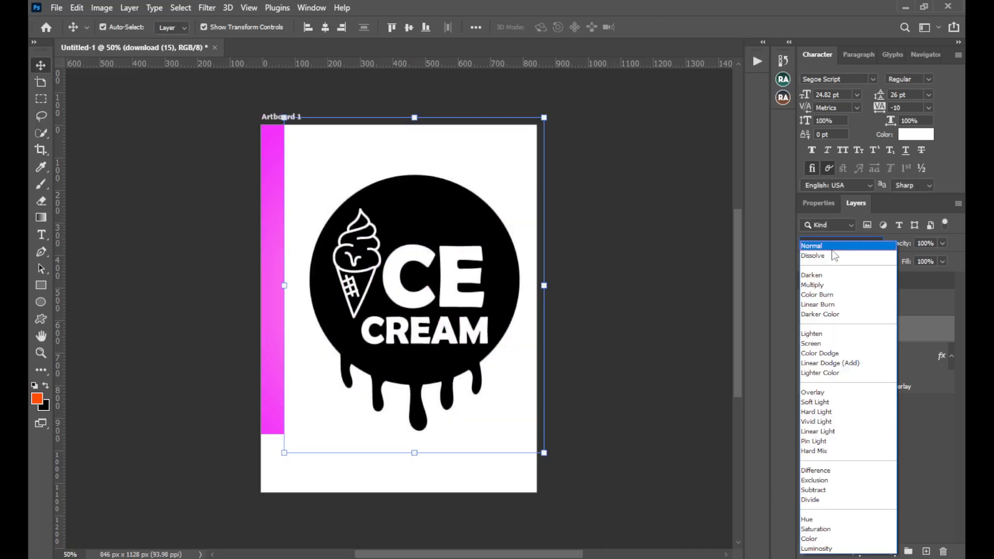
pyautogui.click(828, 253)
pyautogui.moveTo(484, 234); pyautogui.dragTo(462, 224)
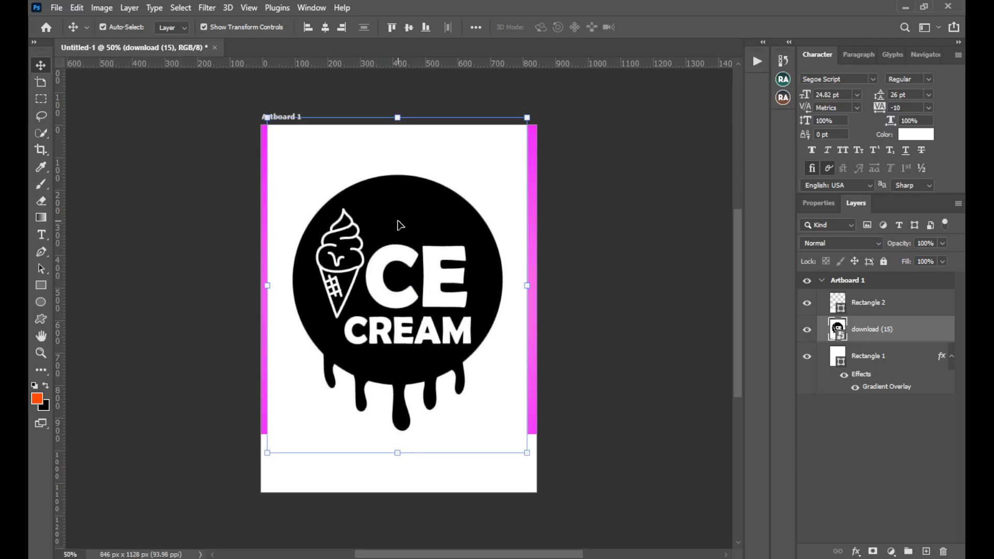
# Mask the logo image to its automatically selected subject and scale it to about 25% near the artboard's upper-left corner
pyautogui.click(181, 7)
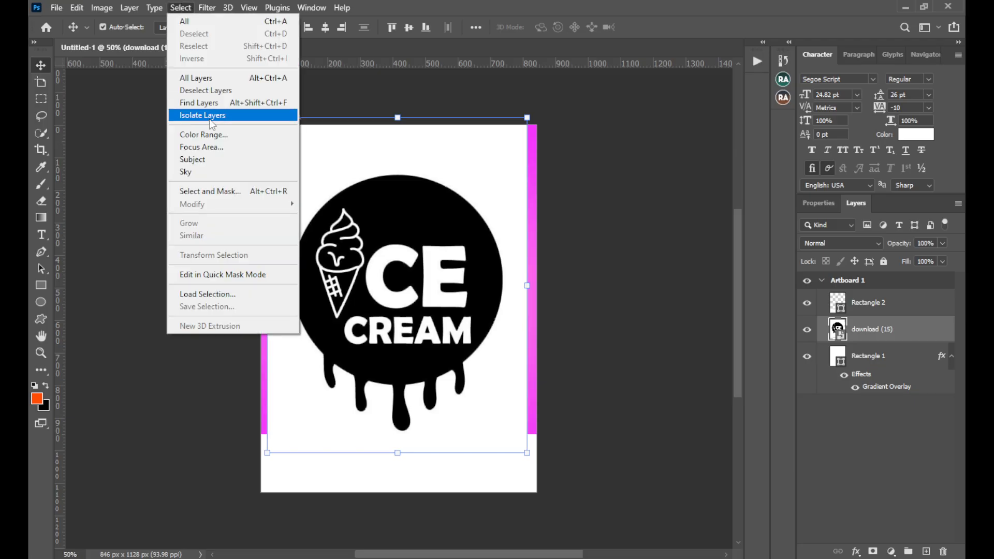
pyautogui.click(211, 160)
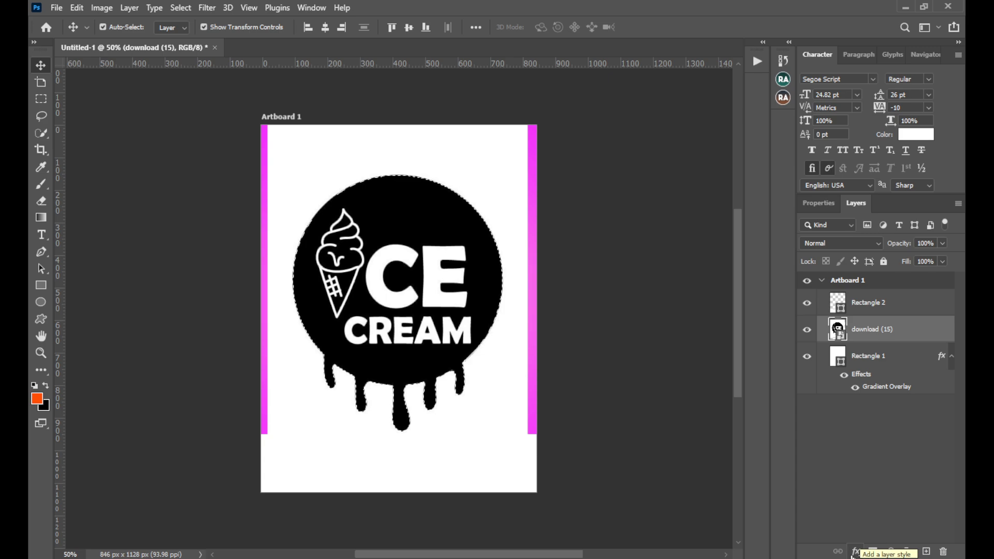
pyautogui.click(873, 551)
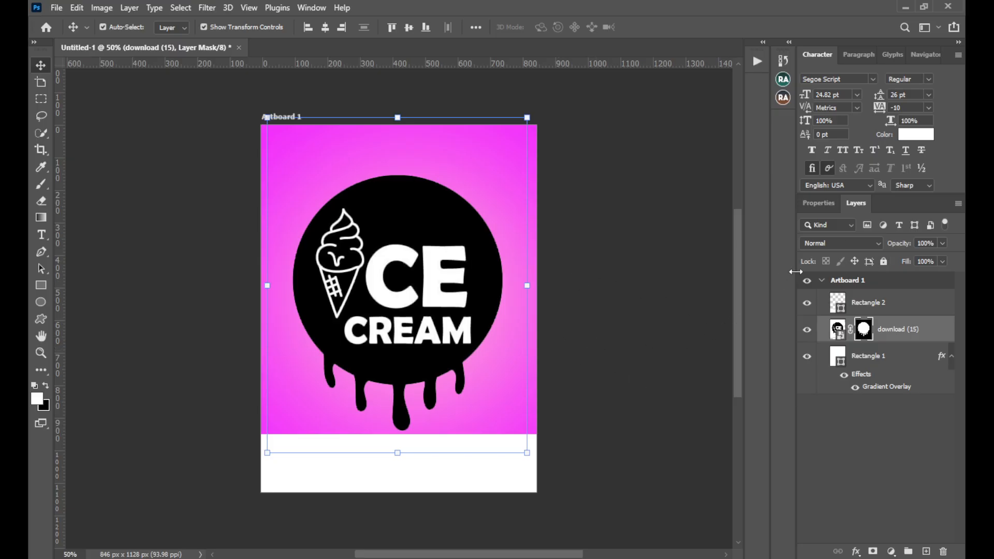
pyautogui.moveTo(526, 286); pyautogui.dragTo(301, 190)
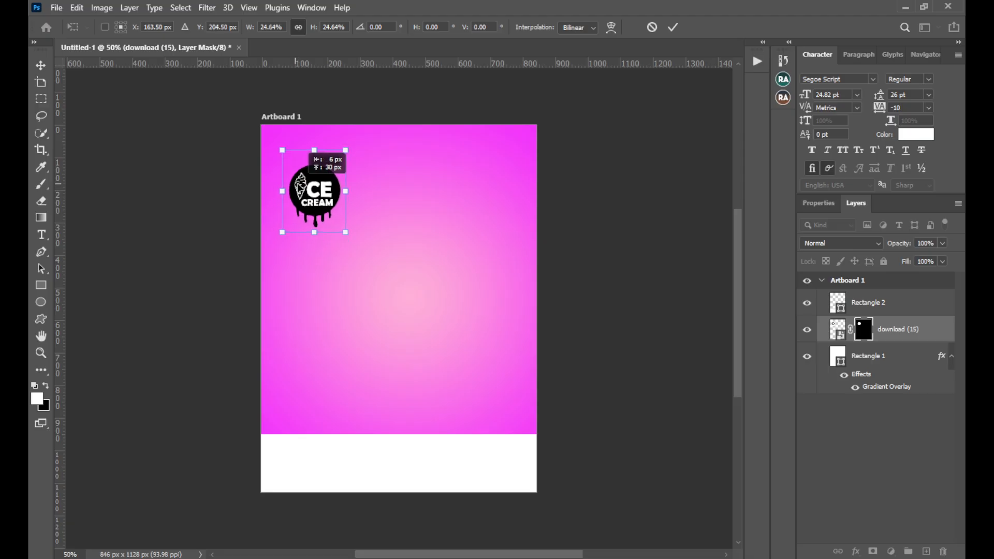
pyautogui.click(673, 27)
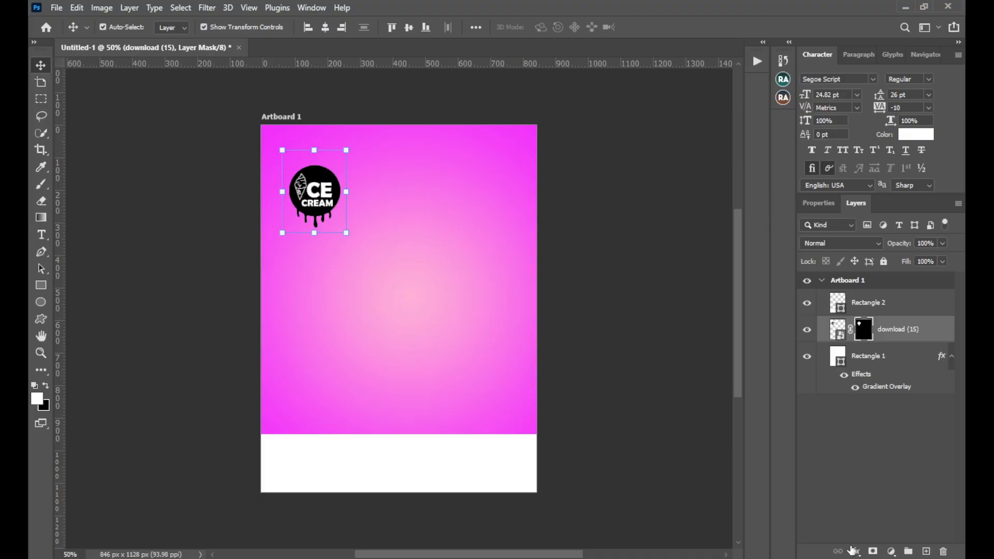
pyautogui.click(856, 552)
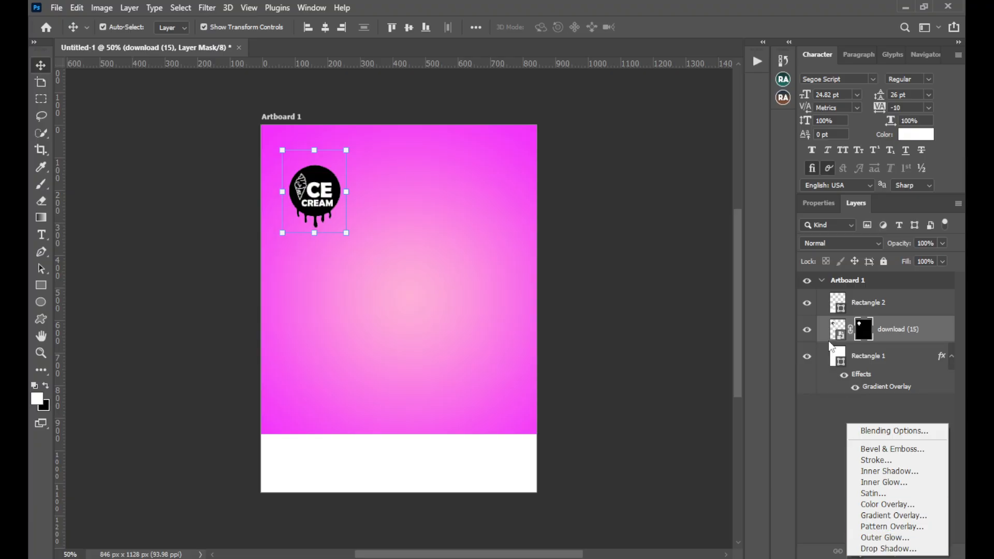
pyautogui.click(834, 326)
pyautogui.click(834, 327)
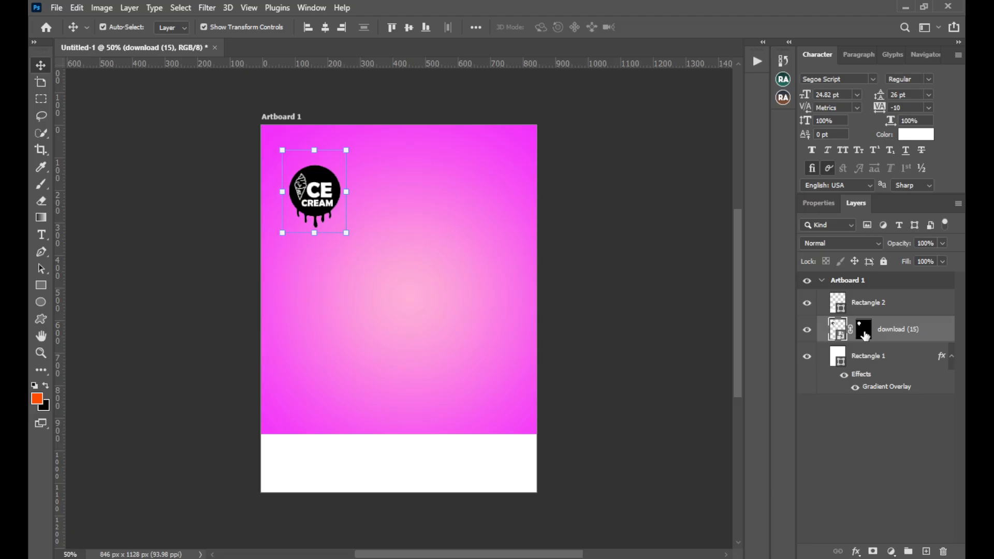
pyautogui.click(854, 551)
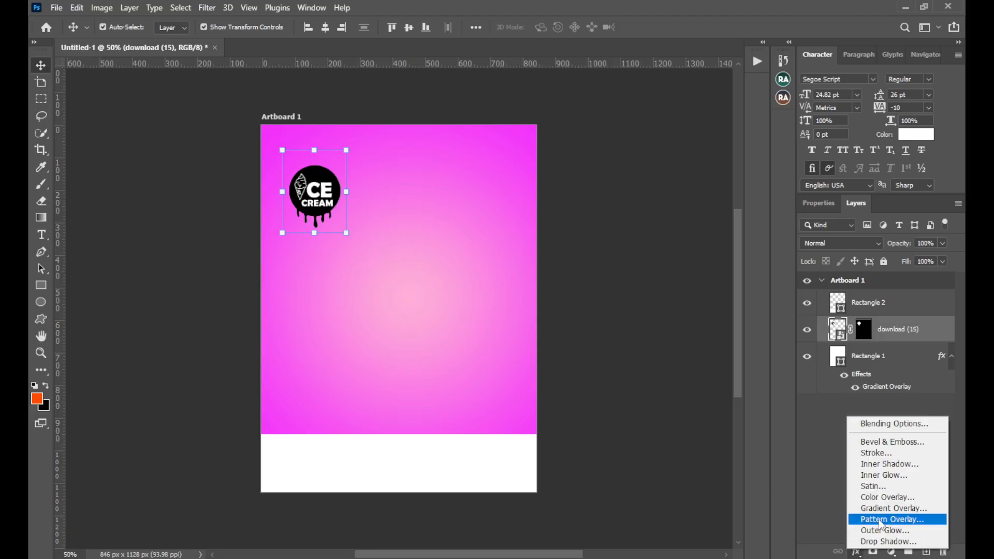
pyautogui.click(883, 498)
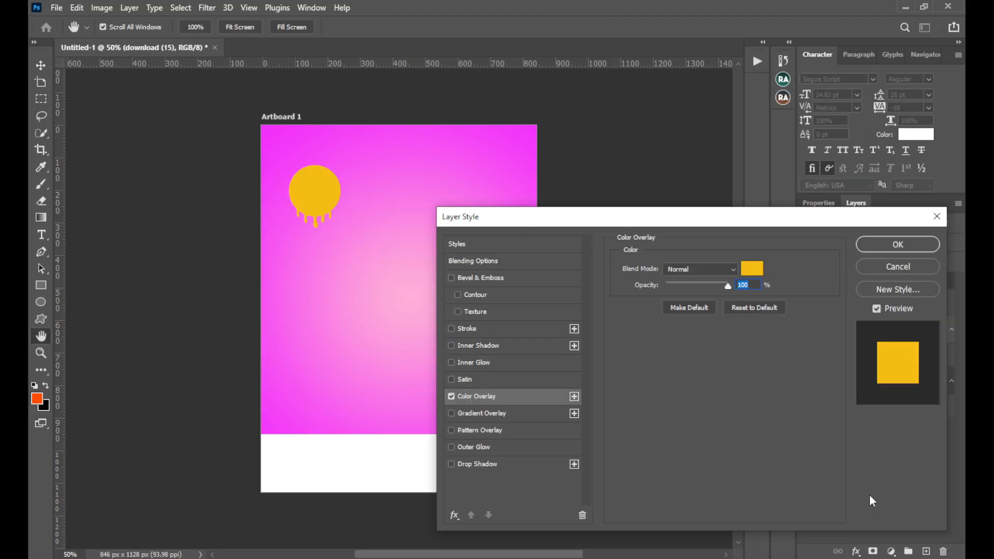
pyautogui.click(896, 266)
# Set the logo layer's blend mode to Divide
pyautogui.click(862, 246)
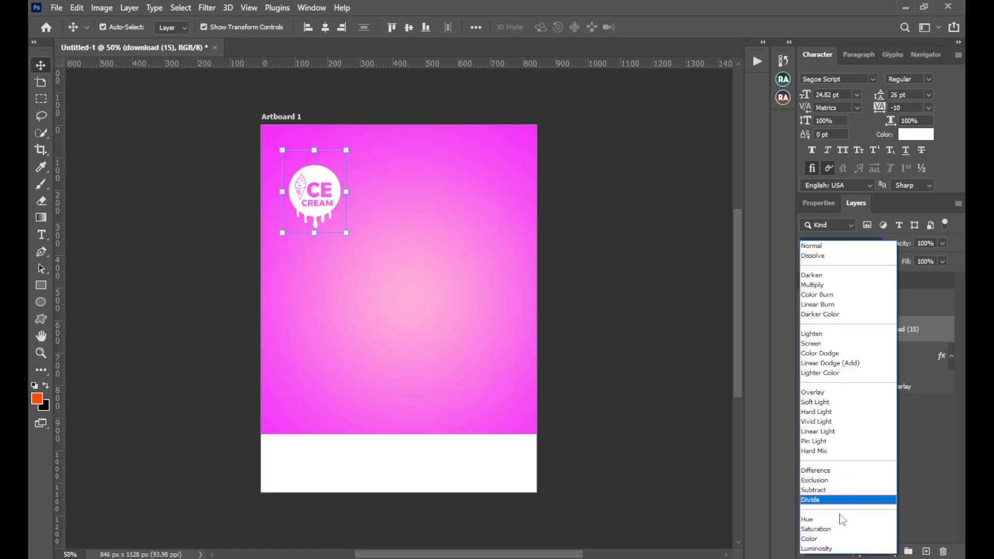
pyautogui.click(827, 501)
pyautogui.click(669, 314)
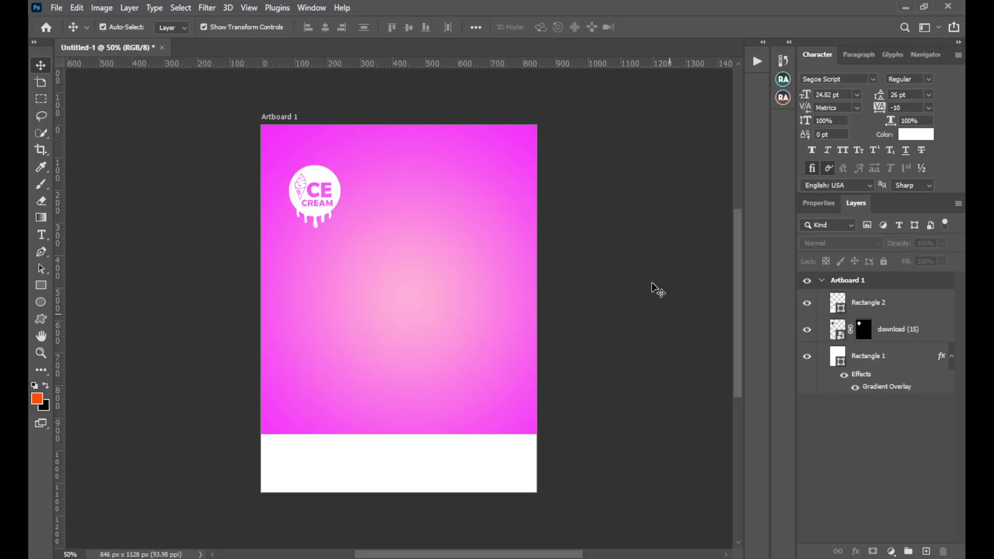
# Add a 6 px outside Stroke effect to the logo, keeping its magenta-to-light-pink linear gradient fill
pyautogui.click(324, 179)
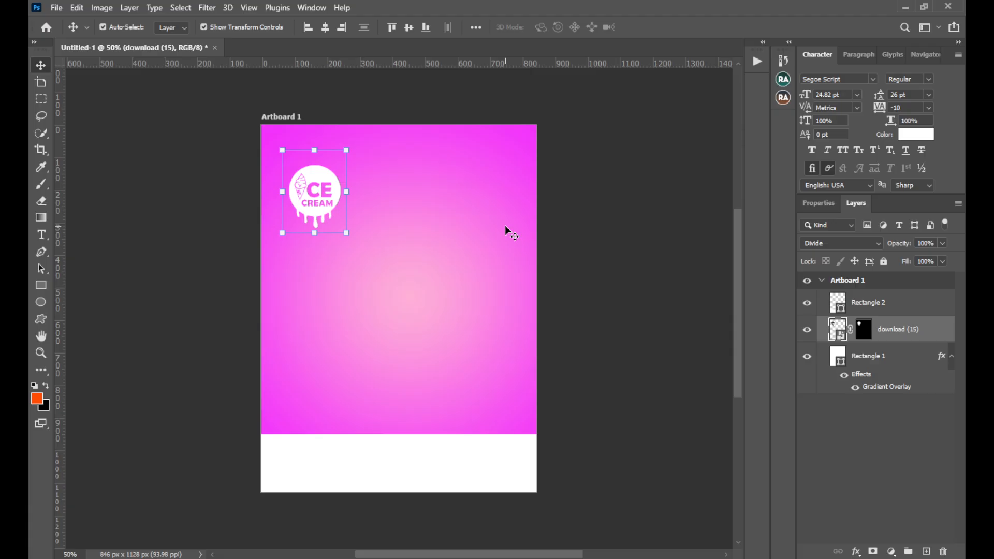
pyautogui.click(856, 553)
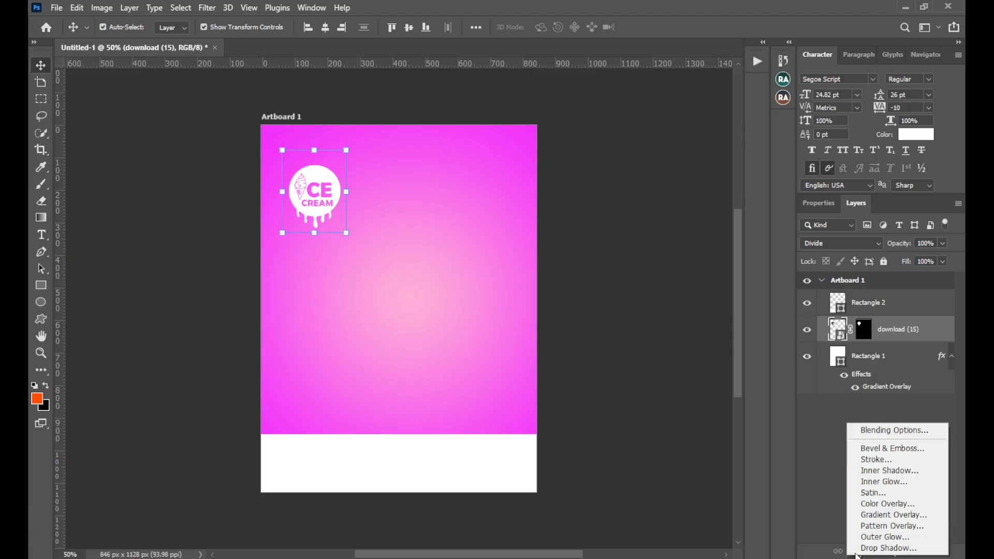
pyautogui.click(889, 460)
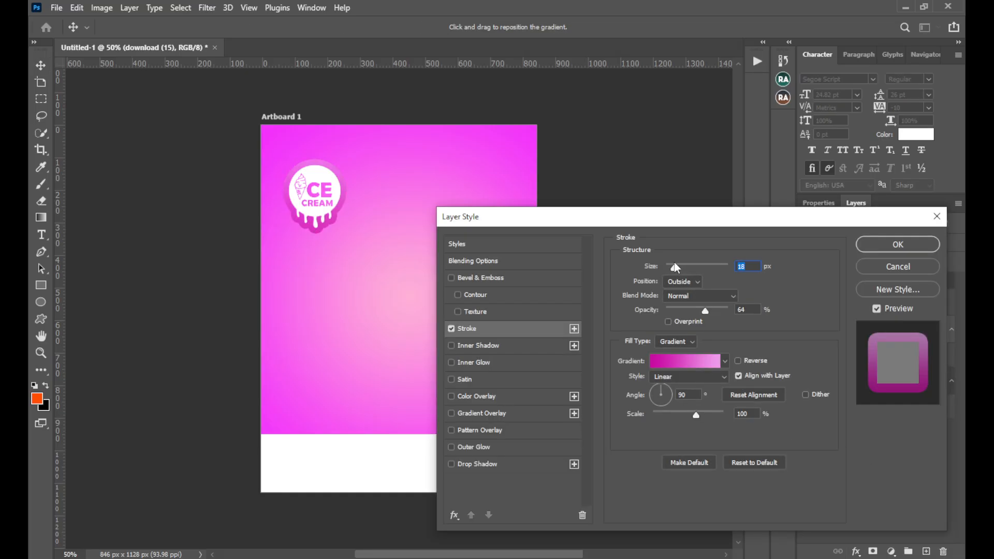
pyautogui.moveTo(674, 262); pyautogui.dragTo(669, 265)
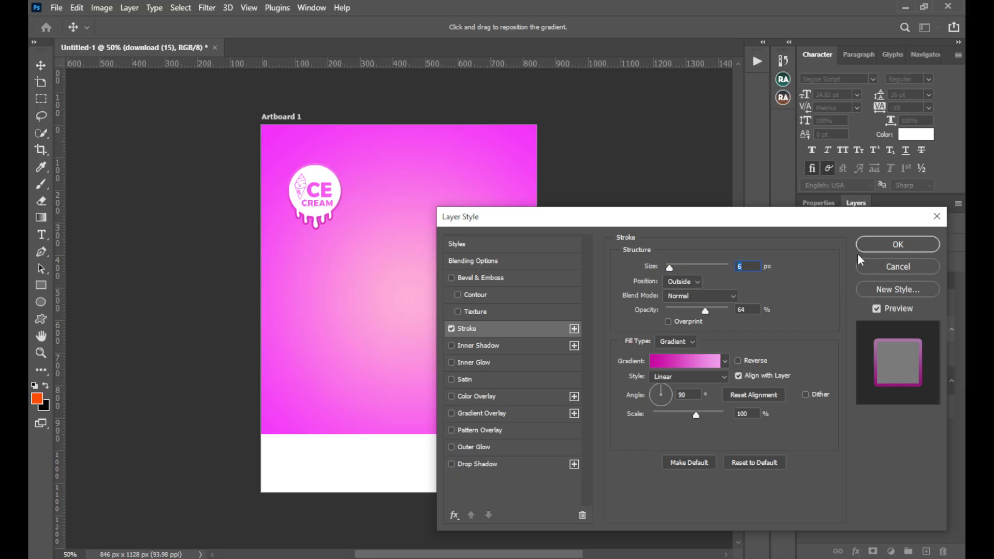
pyautogui.click(677, 342)
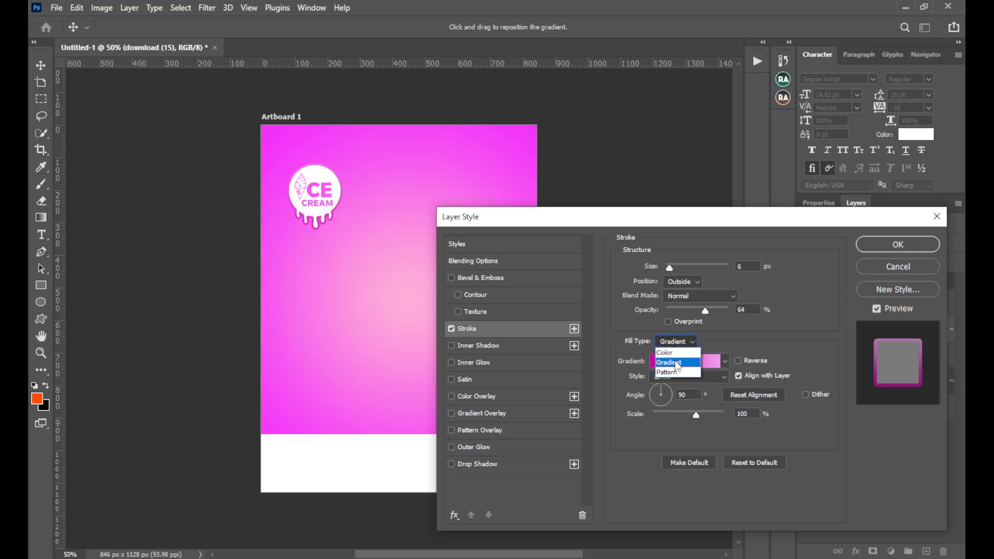
pyautogui.click(689, 367)
pyautogui.scroll(-5, 723, 319)
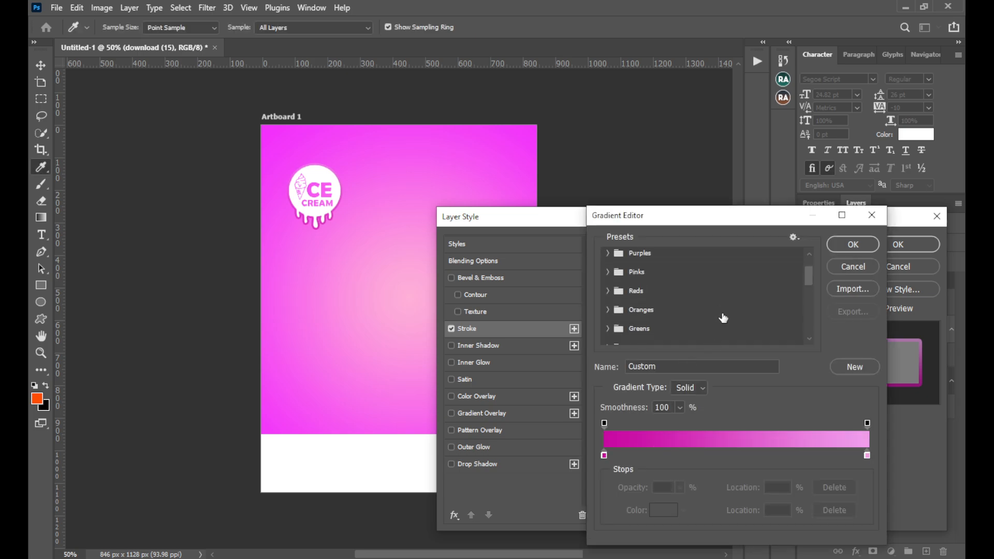
pyautogui.scroll(-10, 724, 318)
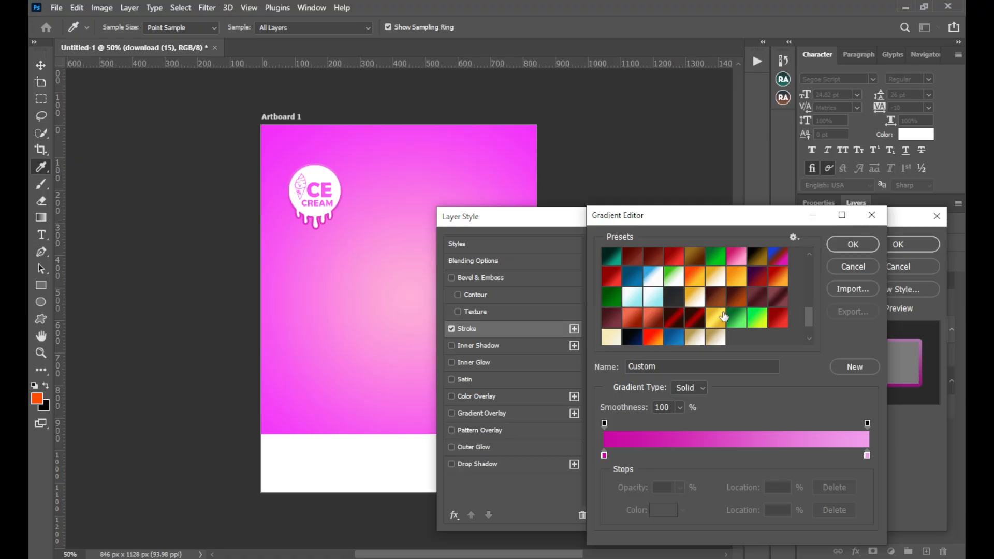
pyautogui.click(851, 244)
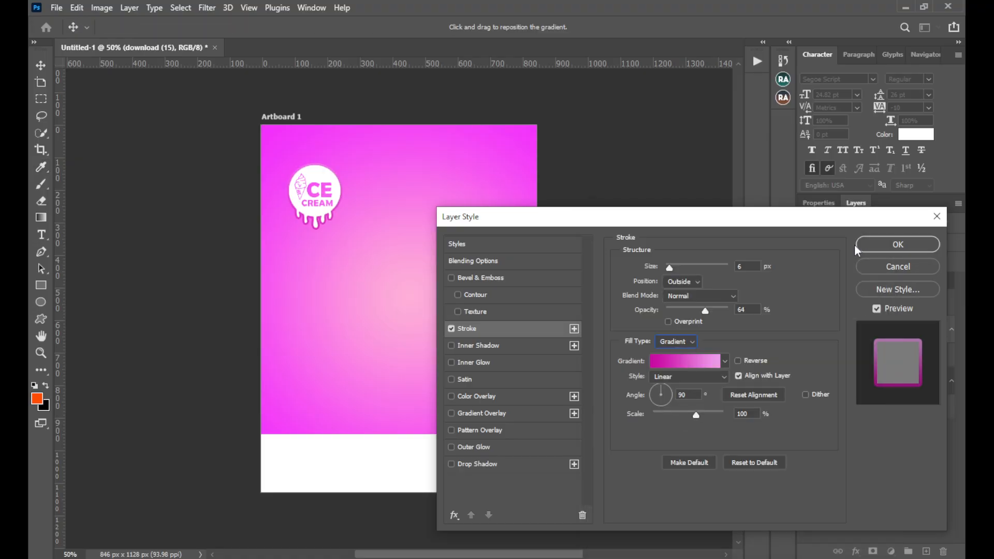
pyautogui.click(903, 244)
pyautogui.click(628, 214)
# Scale the ice cream logo down to about 91%, keeping it near the artboard's upper-left corner
pyautogui.click(325, 193)
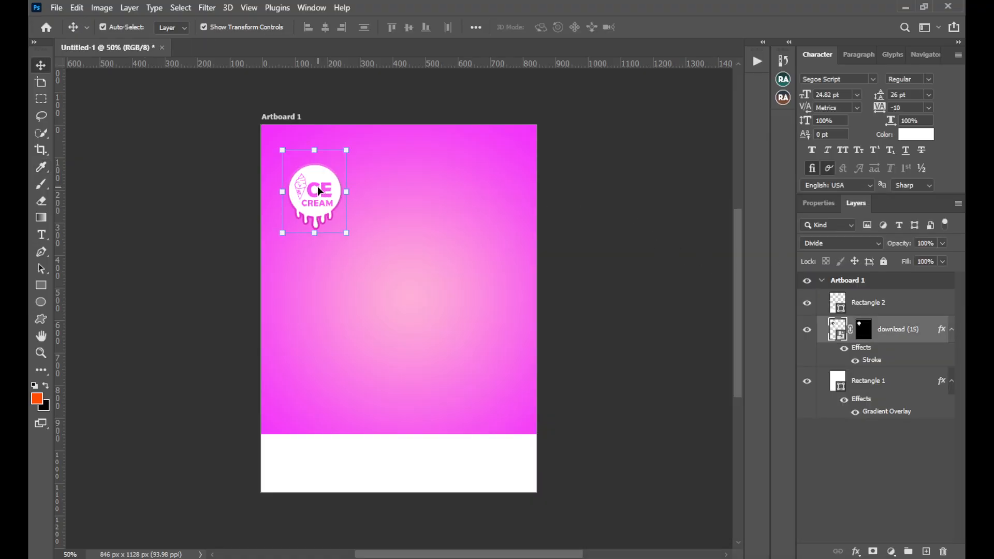
pyautogui.moveTo(314, 233); pyautogui.dragTo(311, 230)
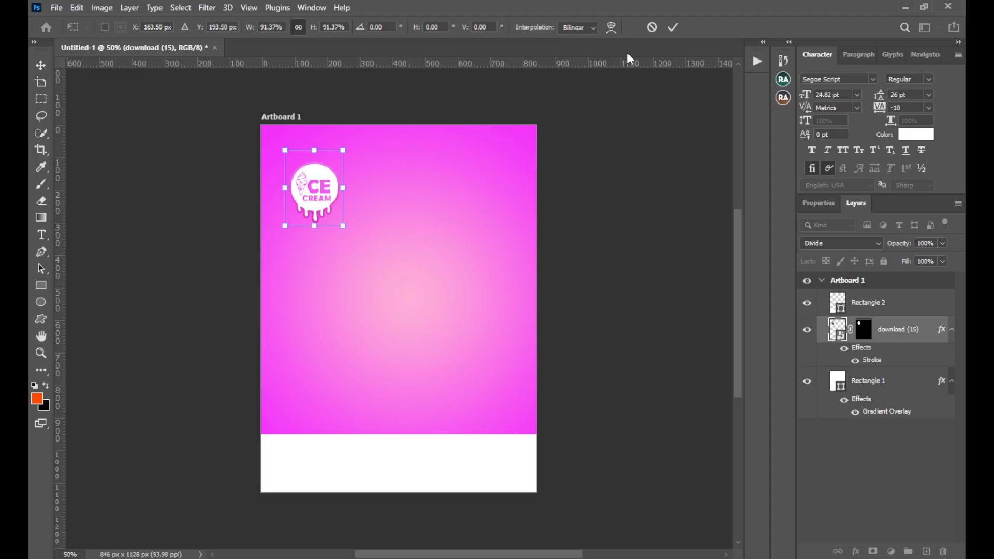
pyautogui.click(673, 27)
pyautogui.click(630, 147)
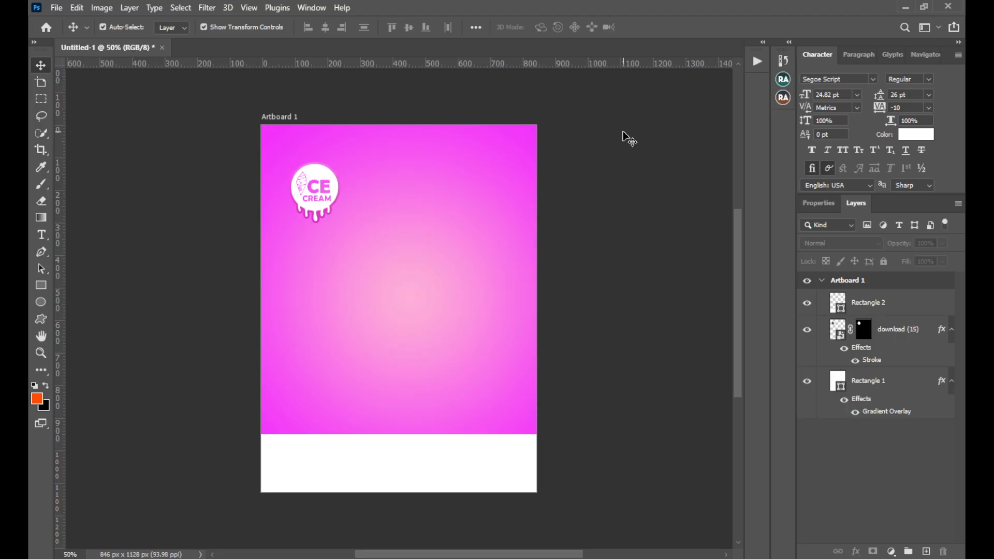
# Place the photo of the pointing woman in the yellow top from File Explorer's ICE CREAM DESIGN folder directly above the gradient background layer
pyautogui.click(419, 450)
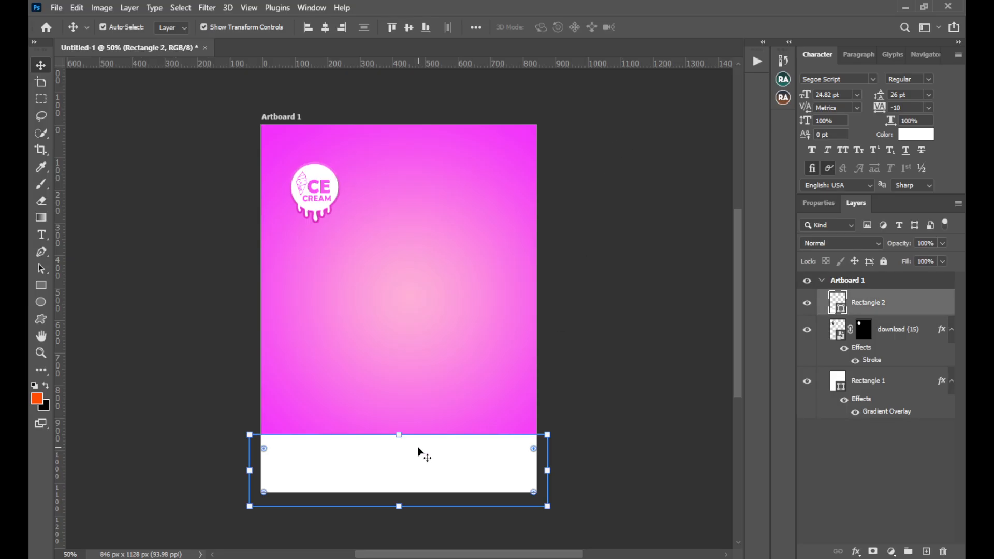
pyautogui.click(410, 378)
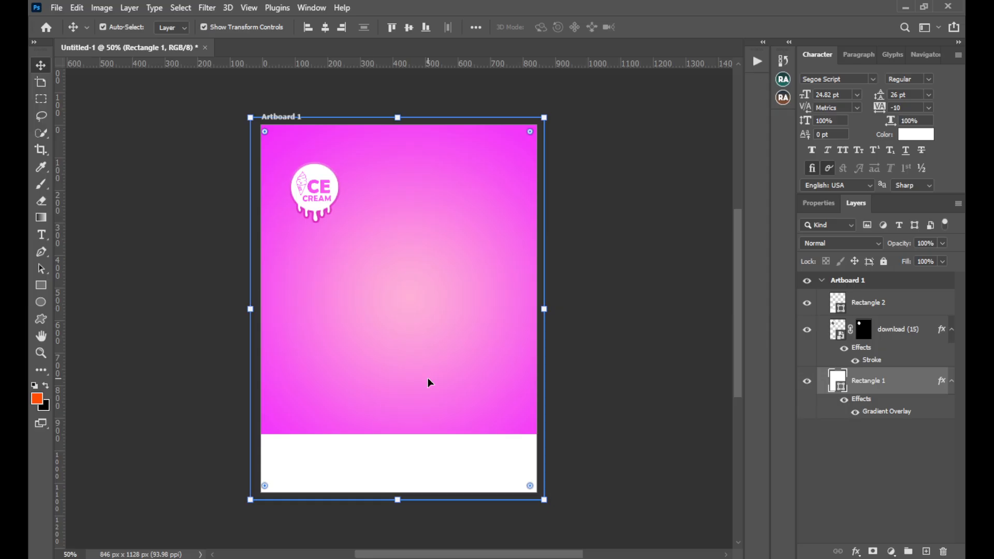
pyautogui.click(124, 558)
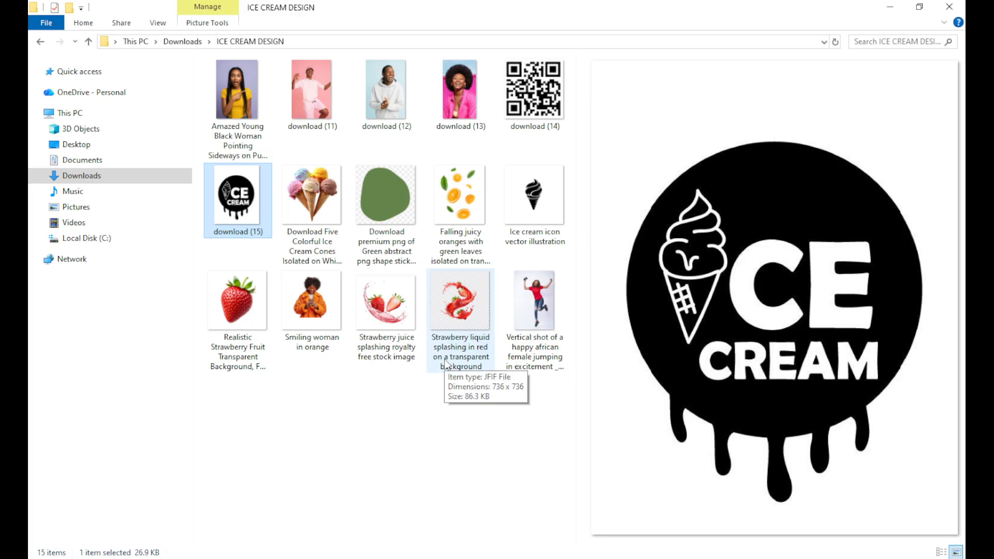
pyautogui.click(313, 97)
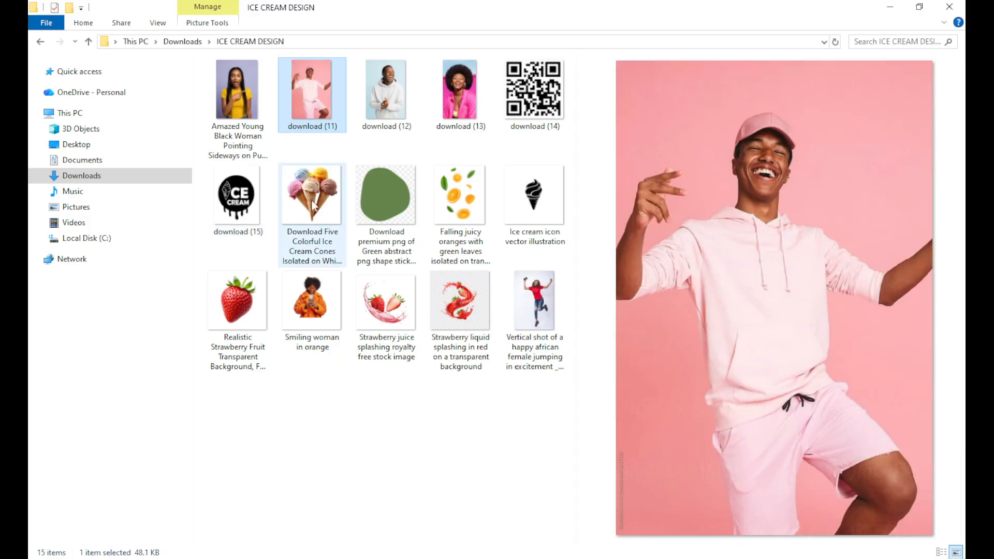
pyautogui.click(250, 88)
pyautogui.moveTo(243, 98); pyautogui.dragTo(375, 335)
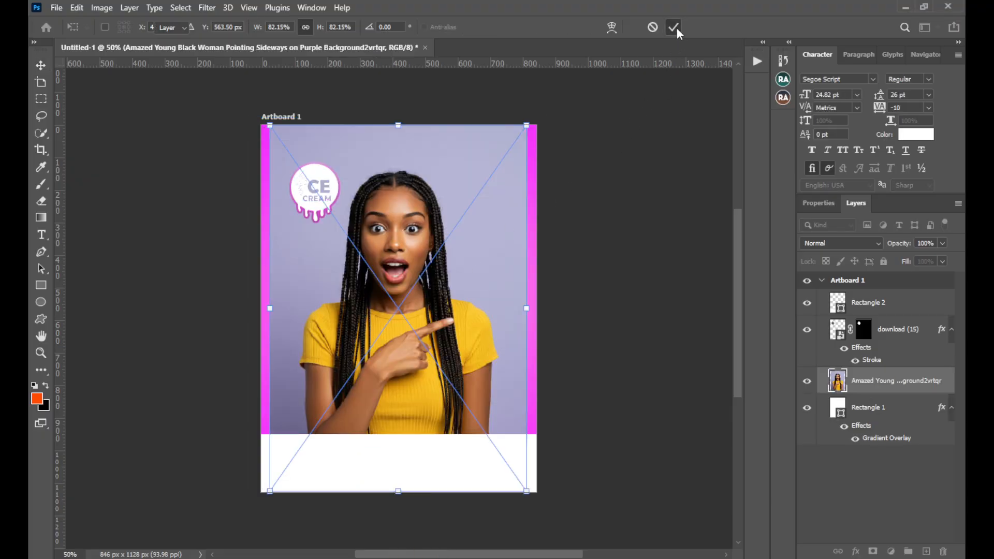
pyautogui.click(675, 29)
# Select the woman in the placed photo with Select Subject and mask out the purple background
pyautogui.click(186, 8)
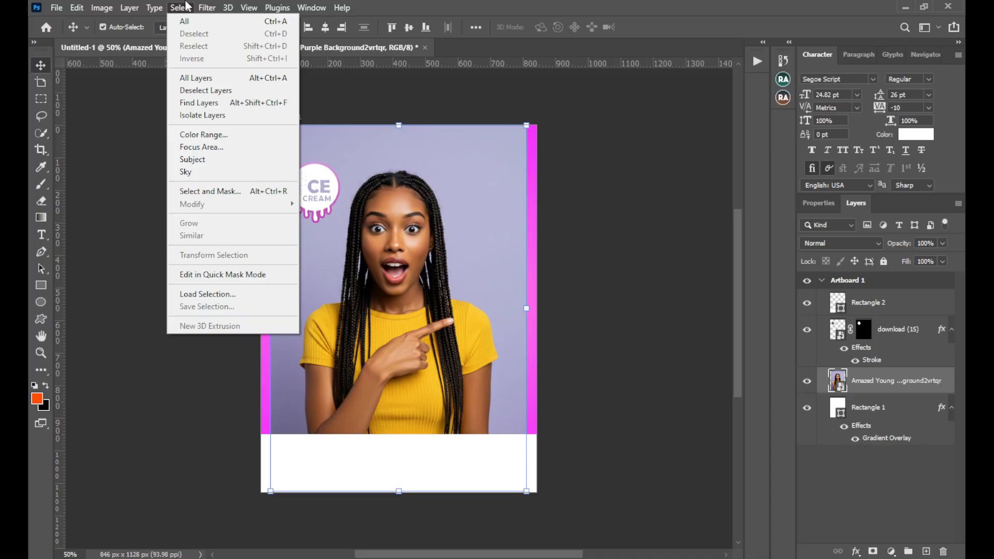
pyautogui.click(208, 160)
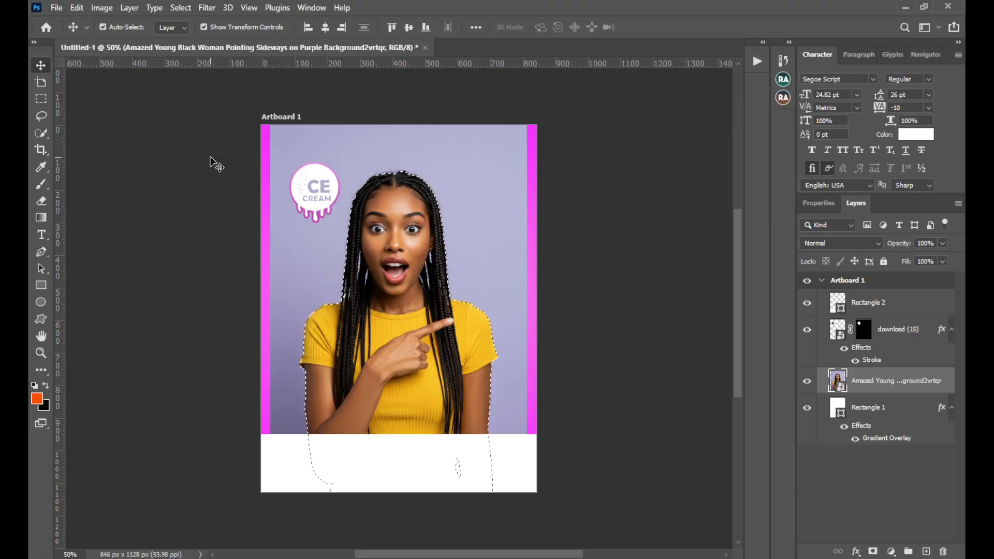
pyautogui.click(872, 551)
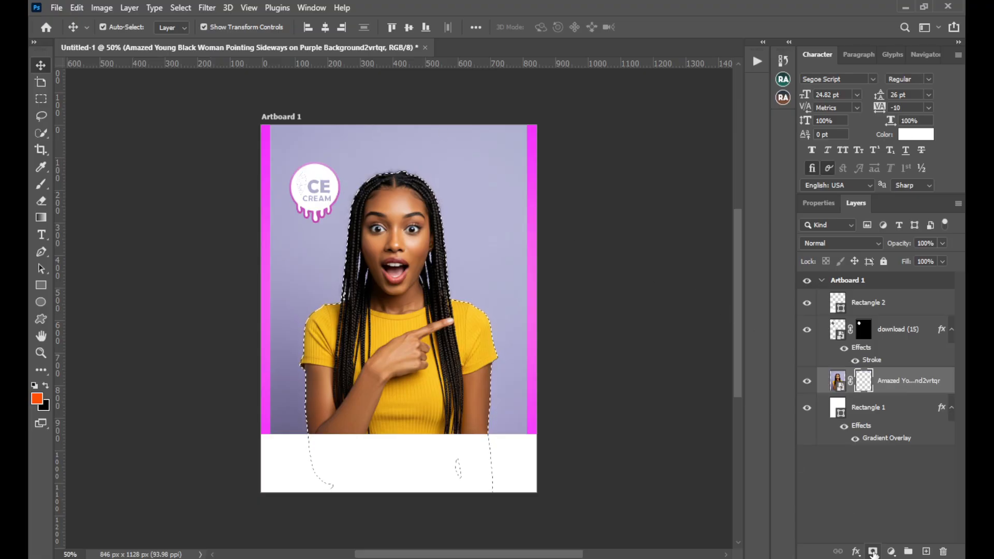
# Scale the woman's cutout to about 30% and position it at the flyer's lower left, its base meeting the white strip
pyautogui.hotkey('ctrl', 't')
pyautogui.moveTo(533, 309); pyautogui.dragTo(339, 390)
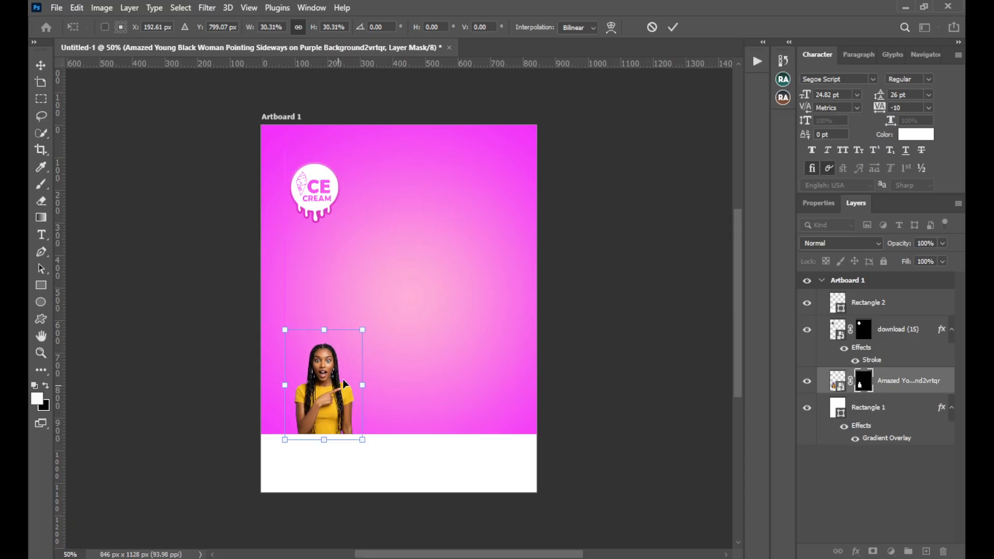
pyautogui.click(673, 27)
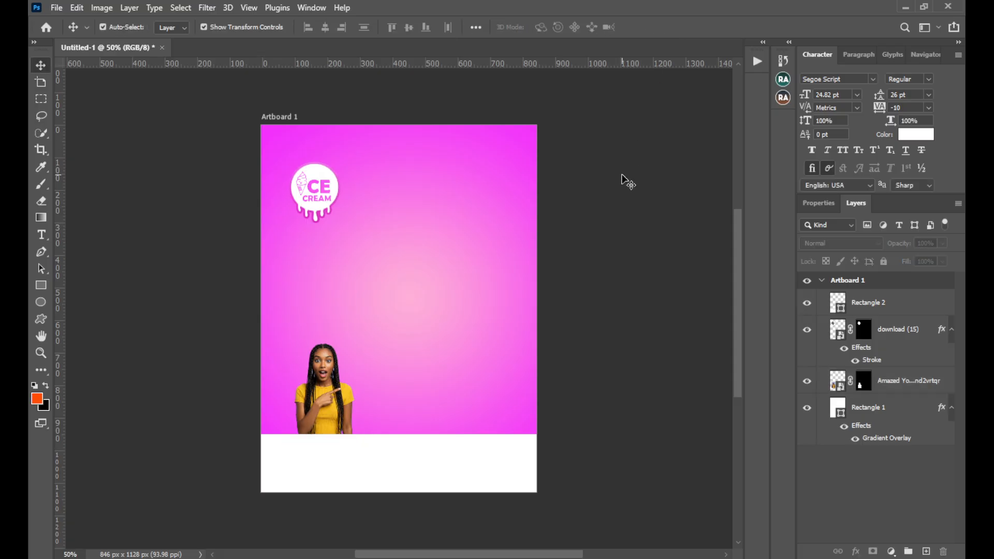
# Place download (11), the photo of the man in the pink hoodie, from File Explorer's ICE CREAM DESIGN folder directly above the gradient background layer
pyautogui.hotkey('ctrl', '0')
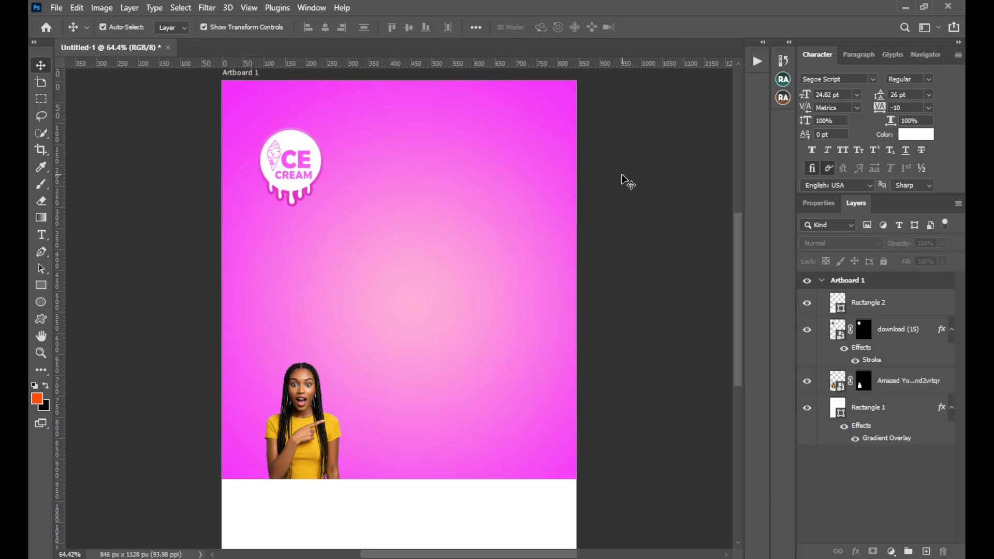
pyautogui.click(319, 407)
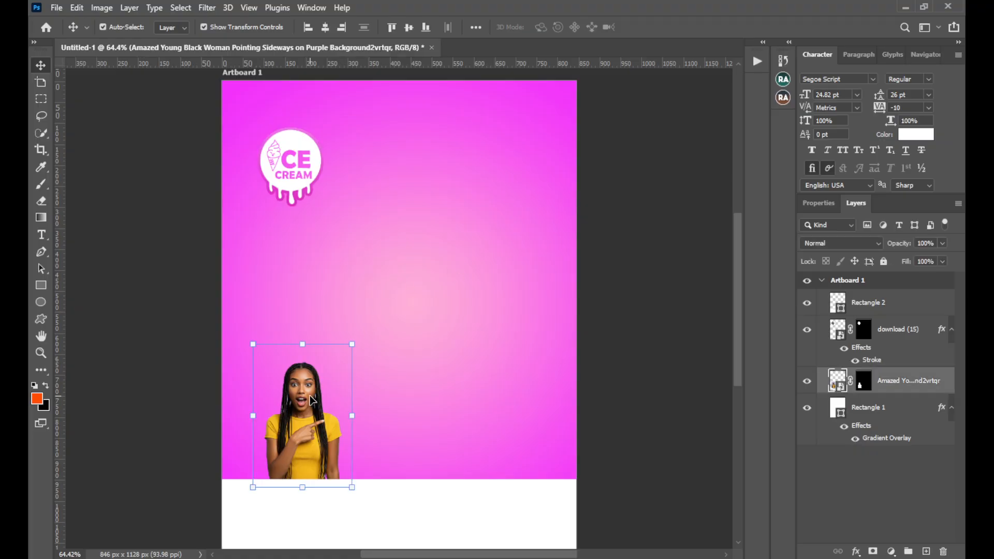
pyautogui.click(433, 403)
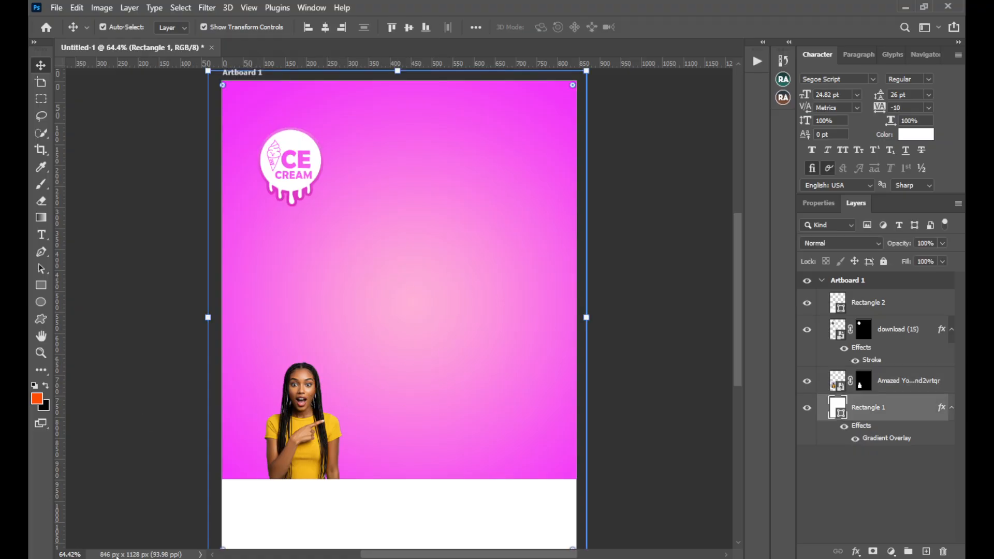
pyautogui.hotkey('alt', 'Tab')
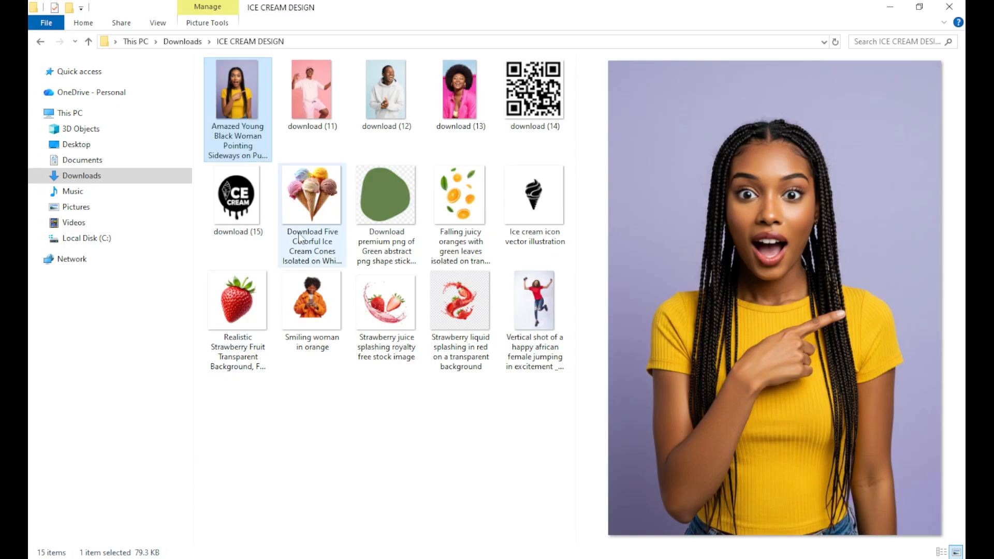
pyautogui.click(330, 89)
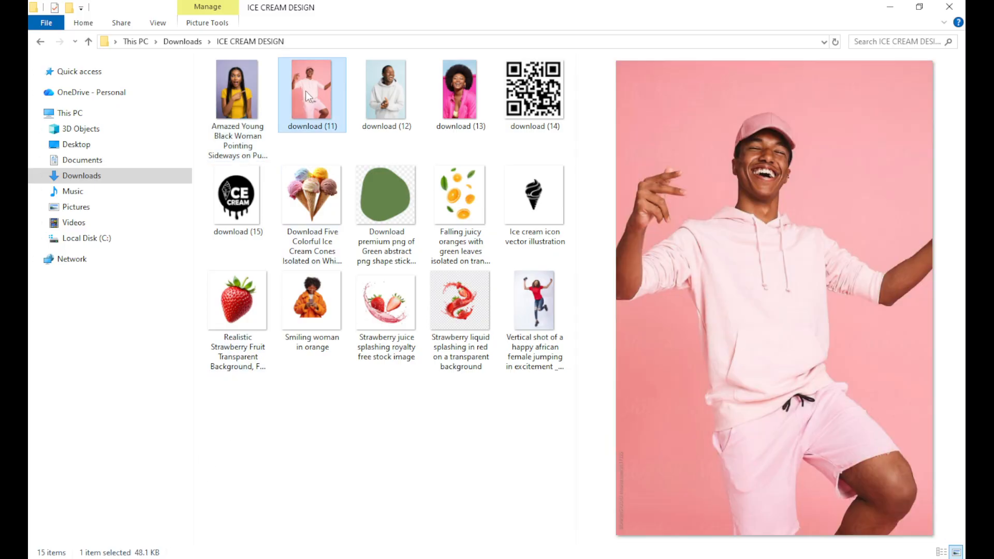
pyautogui.moveTo(305, 92); pyautogui.dragTo(401, 333)
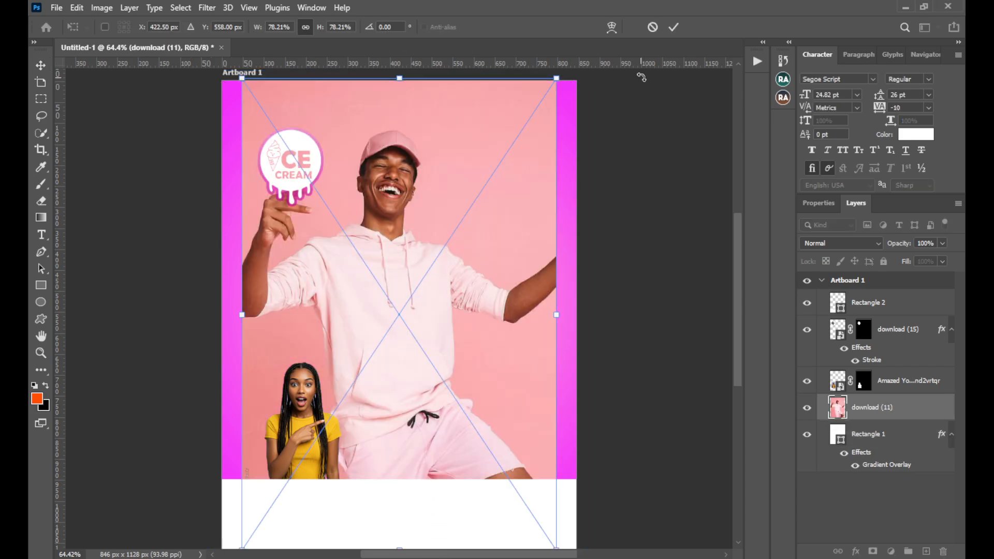
pyautogui.click(668, 30)
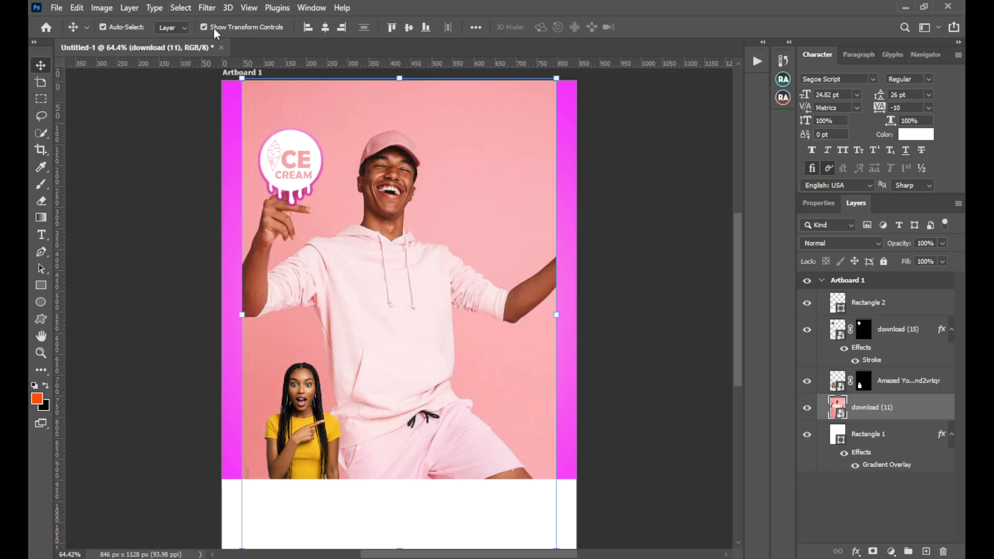
# Select the man in the pink hoodie with Select Subject and mask out the photo's pink background
pyautogui.moveTo(427, 182); pyautogui.dragTo(426, 182)
pyautogui.click(181, 8)
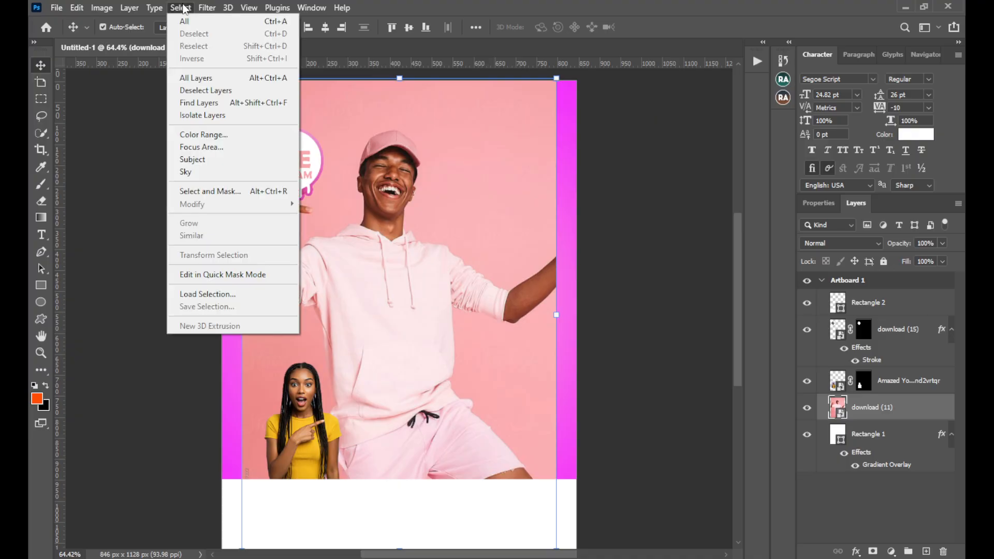
pyautogui.click(203, 160)
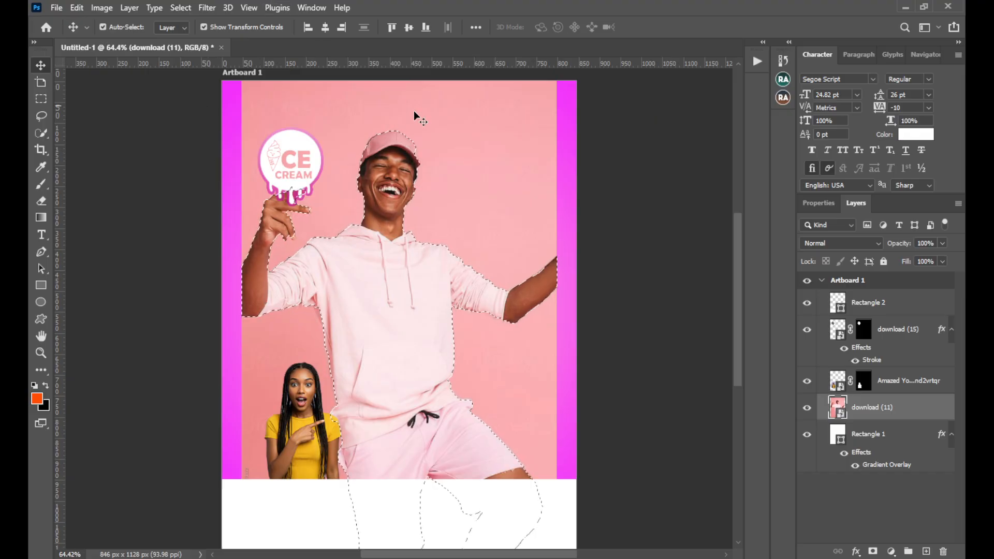
pyautogui.click(873, 552)
# Scale the pink-hoodie man's cutout to about 27% and position it just right of the woman in yellow, above the white strip
pyautogui.moveTo(556, 316); pyautogui.dragTo(374, 414)
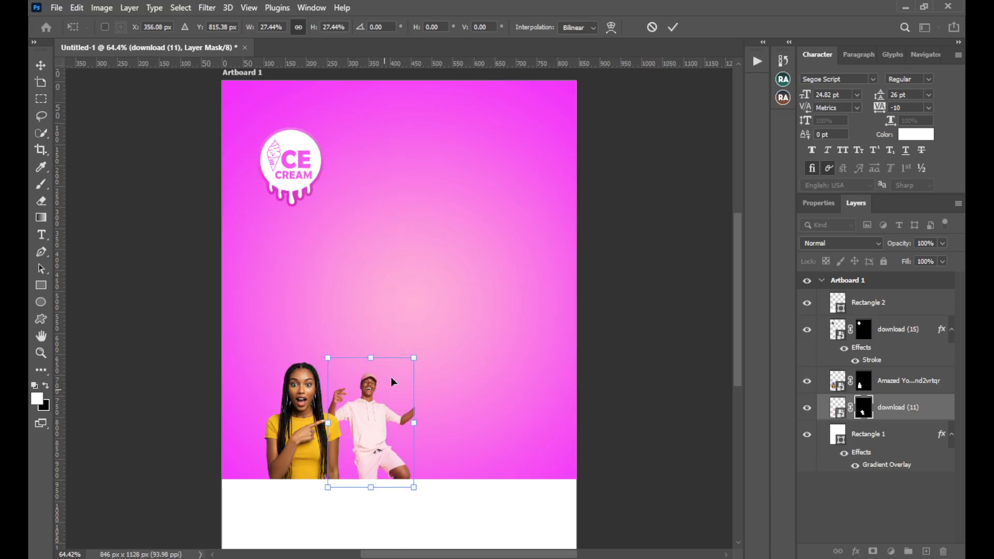
pyautogui.click(672, 26)
# Place download (12), the photo of the man in the light grey hoodie, from File Explorer directly above the gradient background layer
pyautogui.click(515, 351)
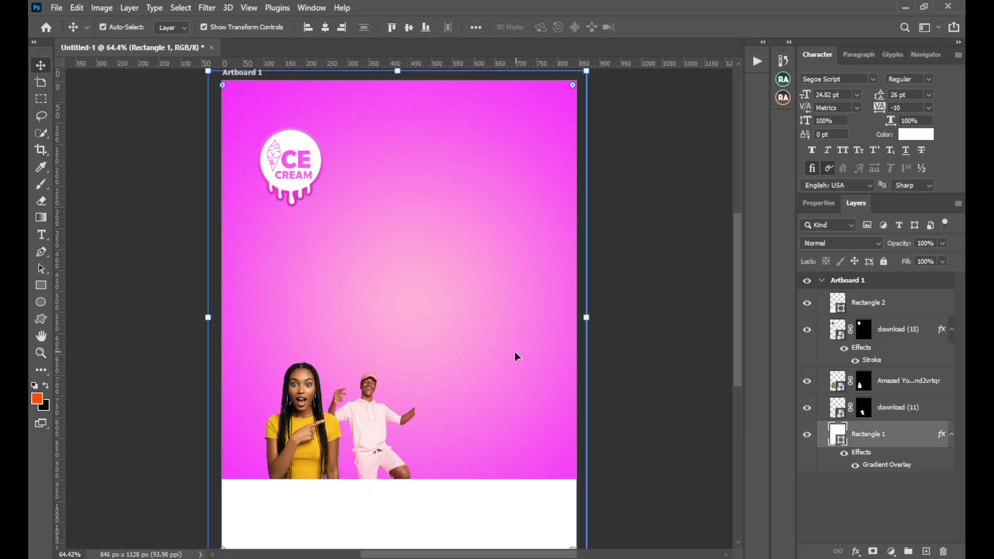
pyautogui.hotkey('alt', 'Tab')
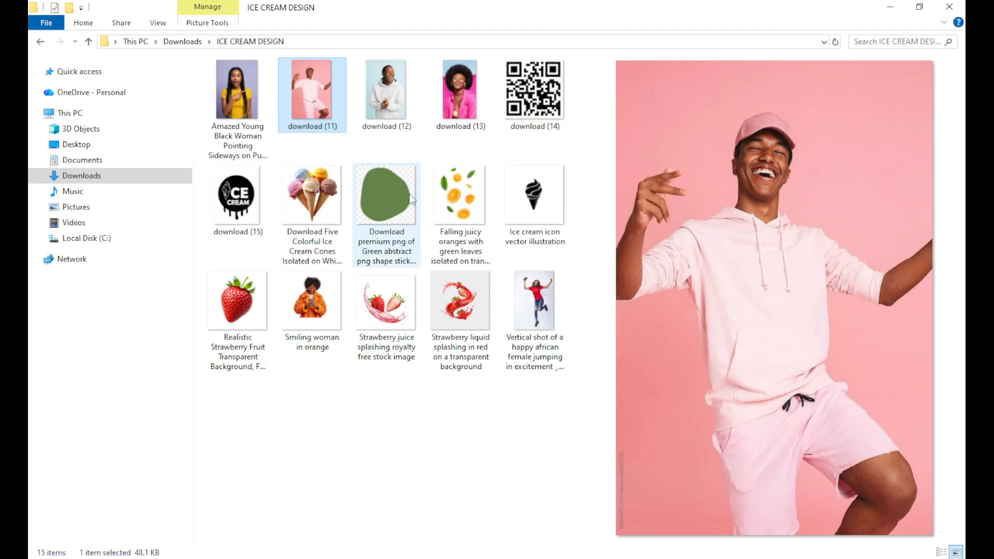
pyautogui.click(387, 111)
pyautogui.moveTo(386, 112); pyautogui.dragTo(412, 421)
pyautogui.click(673, 25)
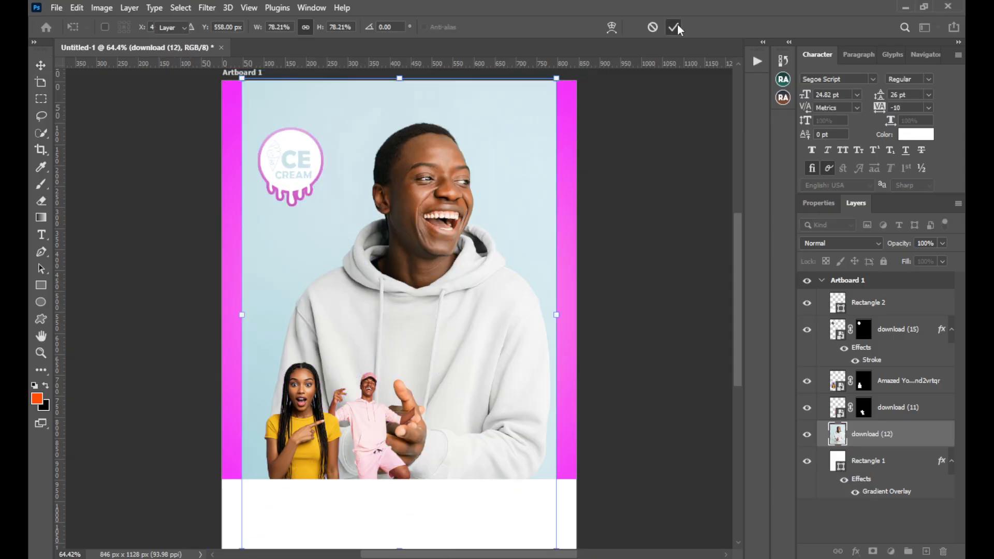
# Select the man in the grey hoodie with Select Subject and mask out the light blue background
pyautogui.click(181, 7)
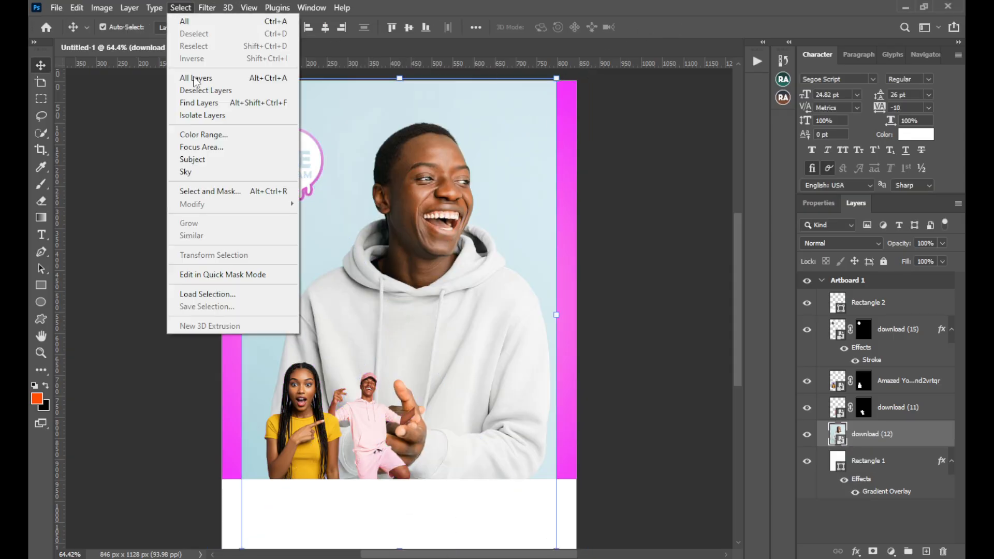
pyautogui.click(203, 160)
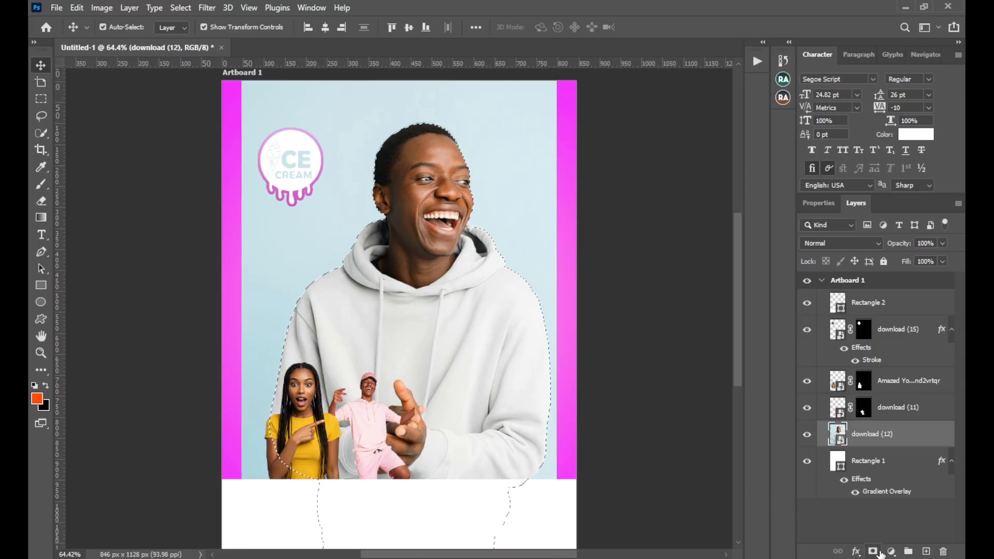
pyautogui.click(873, 551)
# Scale the grey-hoodie man's cutout to about 31% and position it right of the man in pink, its base meeting the white strip
pyautogui.moveTo(243, 315); pyautogui.dragTo(436, 430)
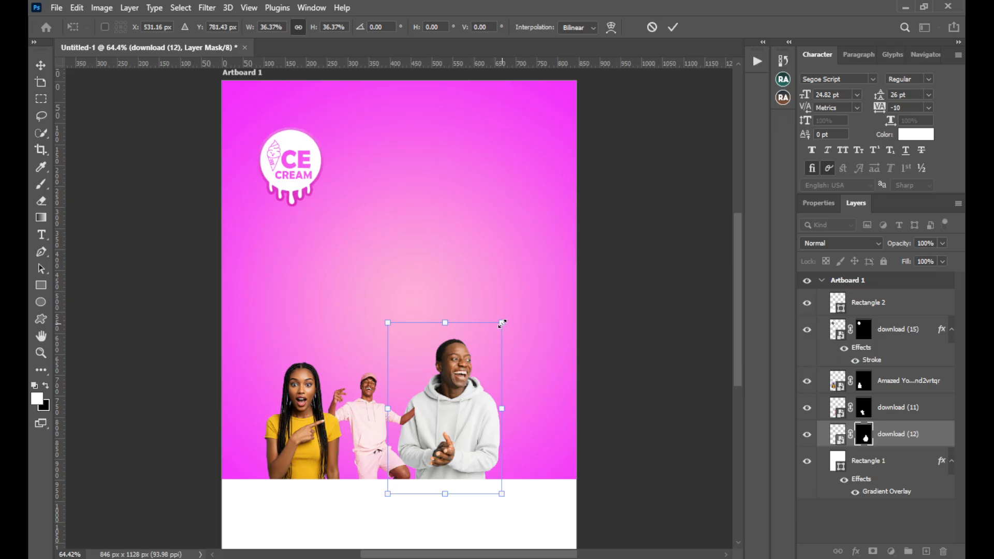
pyautogui.moveTo(502, 323); pyautogui.dragTo(490, 352)
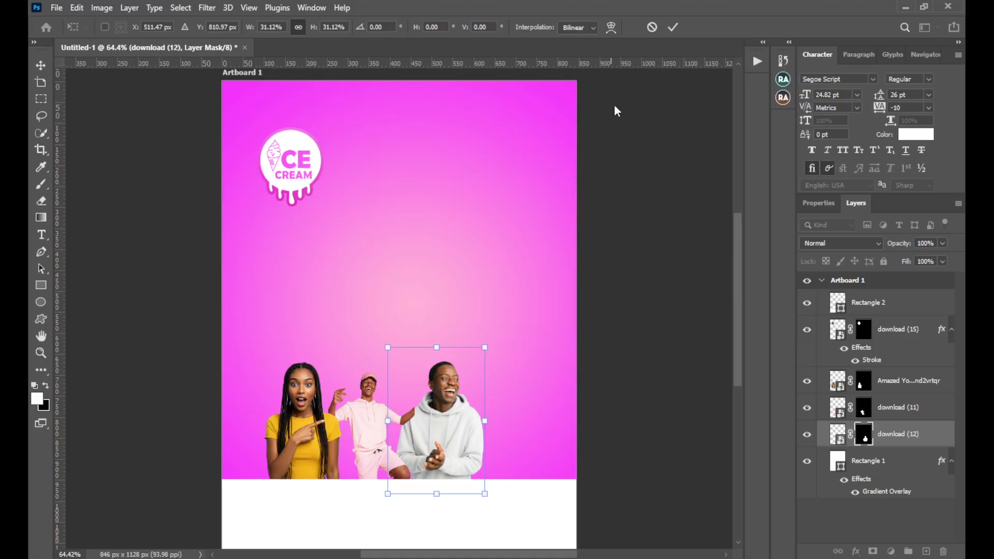
pyautogui.click(673, 27)
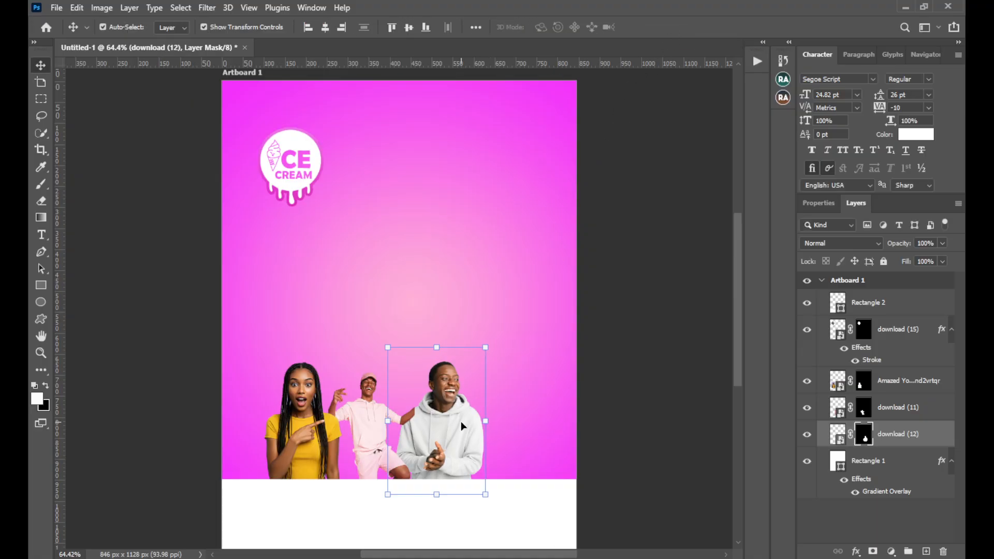
# Scale the cutout of the woman in yellow down to about 84%, keeping its lower-right corner in place
pyautogui.click(288, 424)
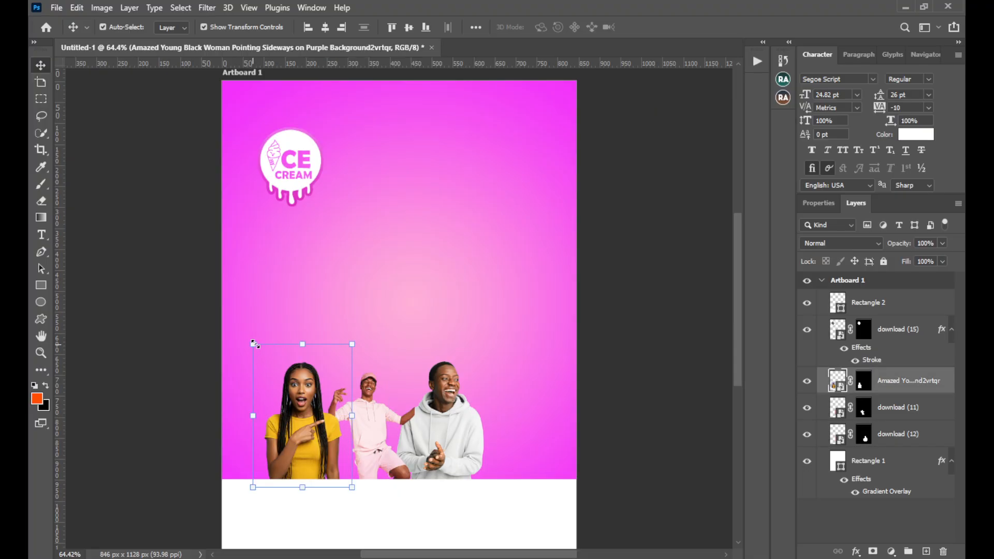
pyautogui.moveTo(253, 343); pyautogui.dragTo(269, 365)
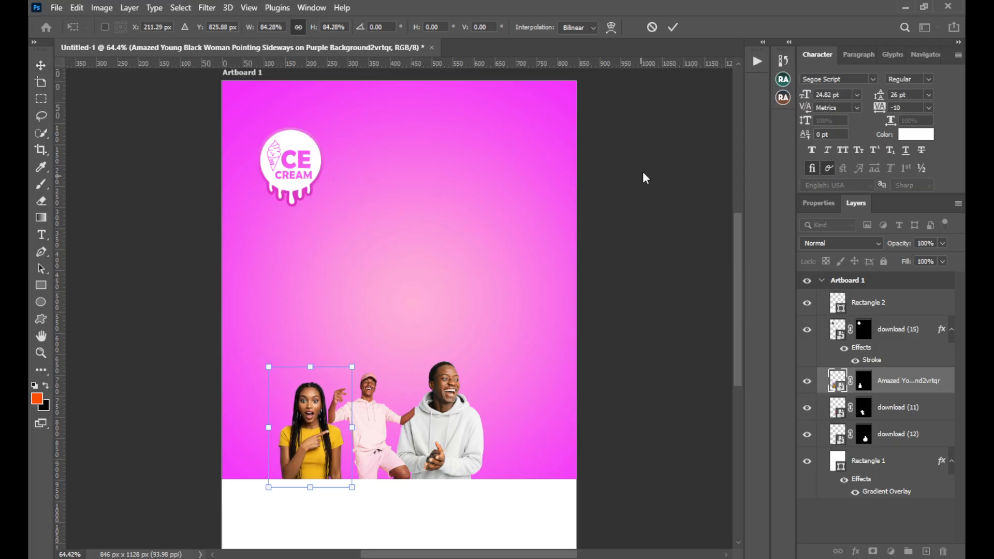
pyautogui.click(674, 27)
# Scale the grey-hoodie man's cutout down to about 84% and move it slightly left and down, closer to the man in pink
pyautogui.click(450, 383)
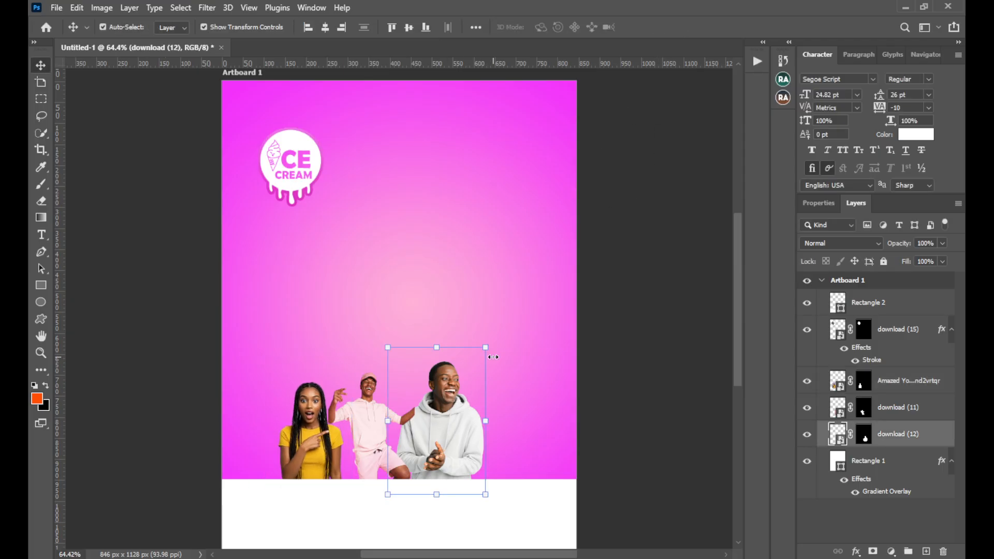
pyautogui.moveTo(491, 348); pyautogui.dragTo(471, 371)
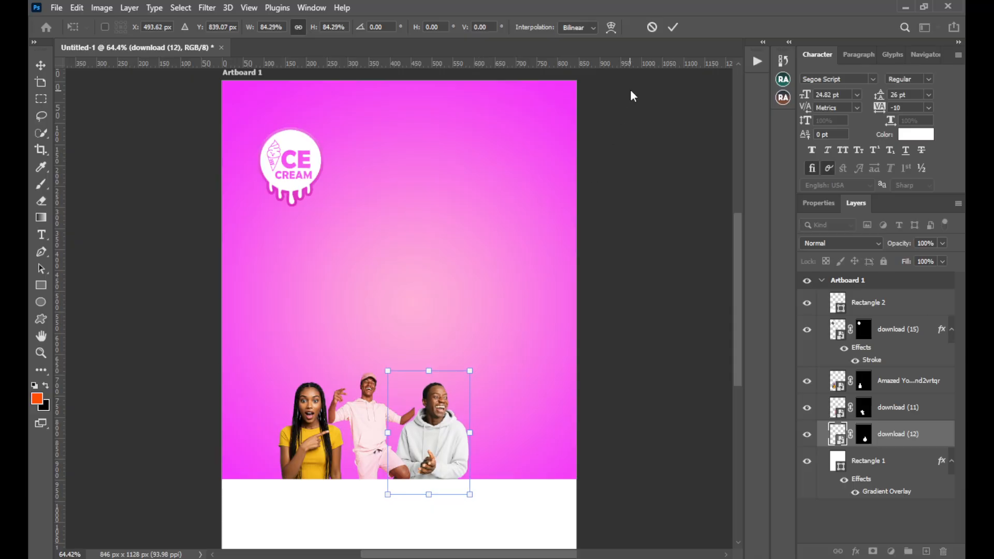
pyautogui.click(672, 28)
pyautogui.moveTo(431, 421); pyautogui.dragTo(426, 426)
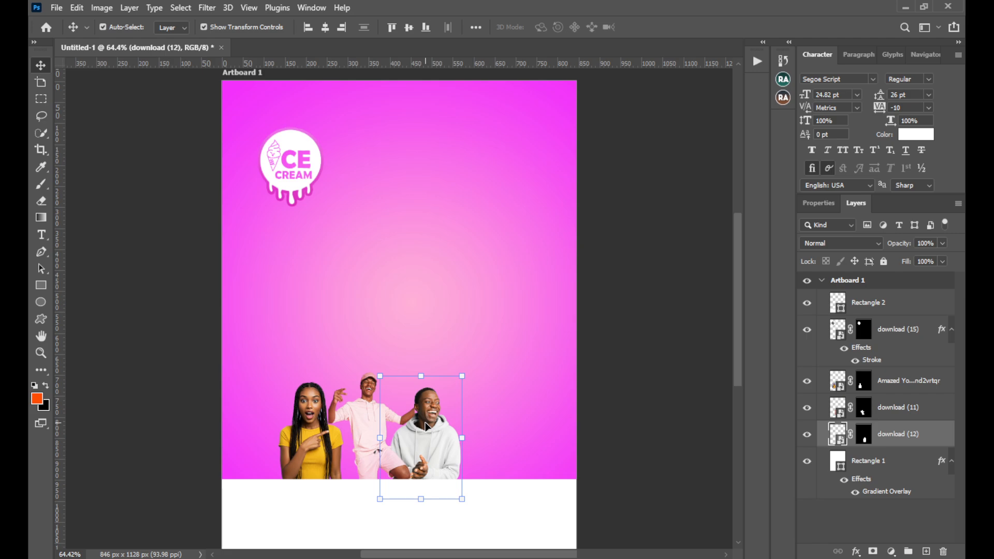
# Shift the woman in yellow slightly right toward the man in pink, and nudge the grey-hoodie man up a little
pyautogui.moveTo(311, 455); pyautogui.dragTo(316, 458)
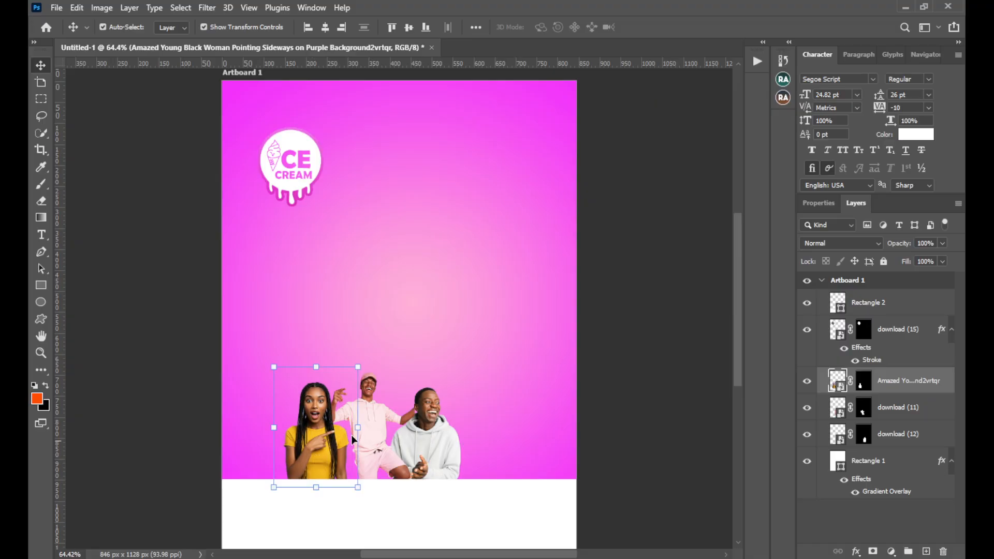
pyautogui.click(454, 452)
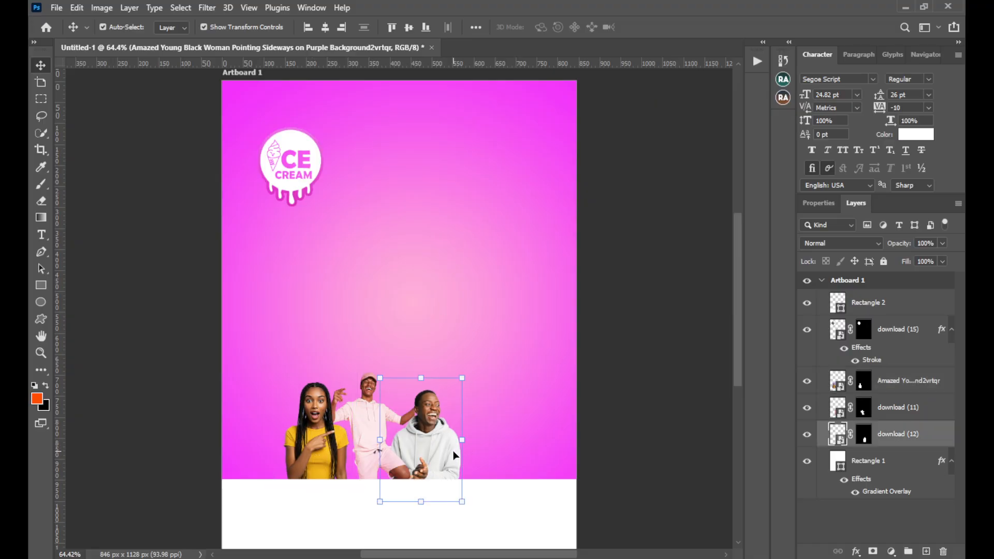
pyautogui.press('Up')
pyautogui.press('Up')
pyautogui.press('Up')
pyautogui.press('Up')
pyautogui.press('Up')
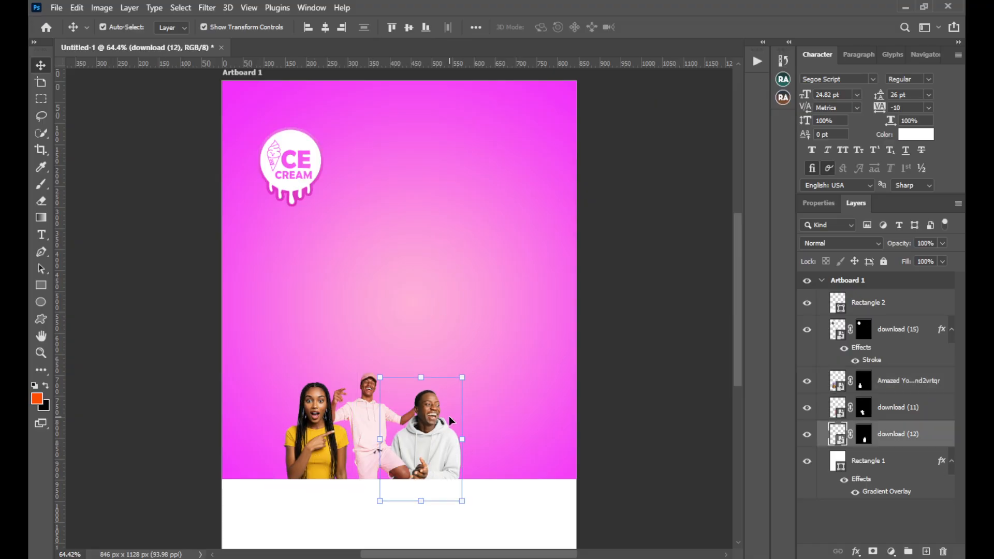
# Place download (13), the photo of the woman in the pink shirt, from File Explorer directly above the grey-hoodie man's layer
pyautogui.hotkey('alt', 'Tab')
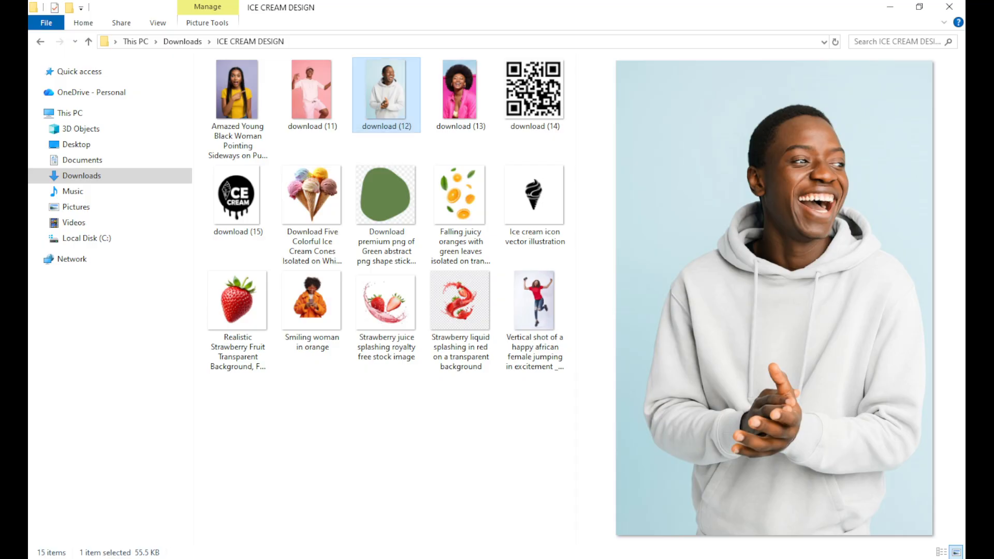
pyautogui.click(461, 98)
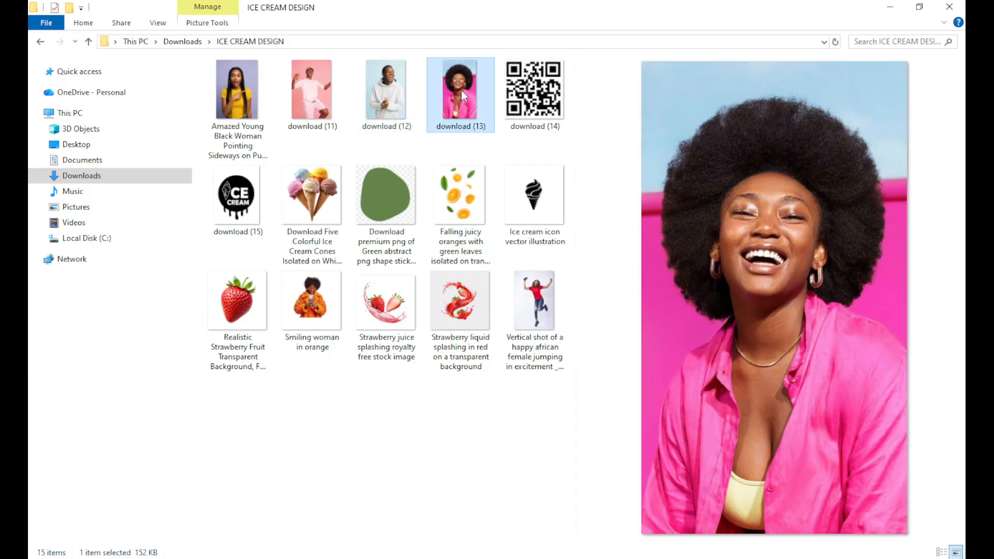
pyautogui.moveTo(461, 98); pyautogui.dragTo(455, 402)
pyautogui.click(673, 27)
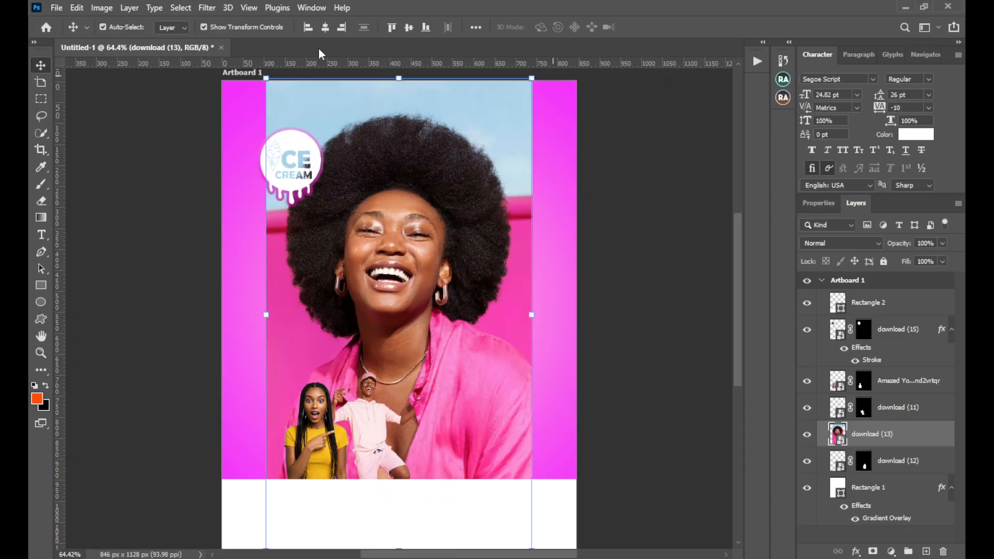
# Select the woman in the pink shirt with Select Subject and mask out the blue and pink background
pyautogui.click(181, 8)
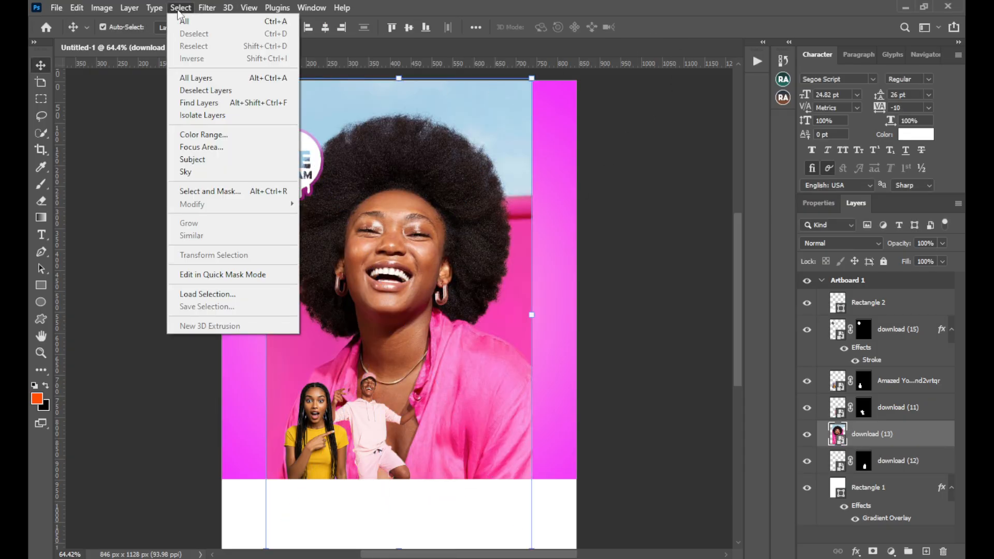
pyautogui.click(218, 164)
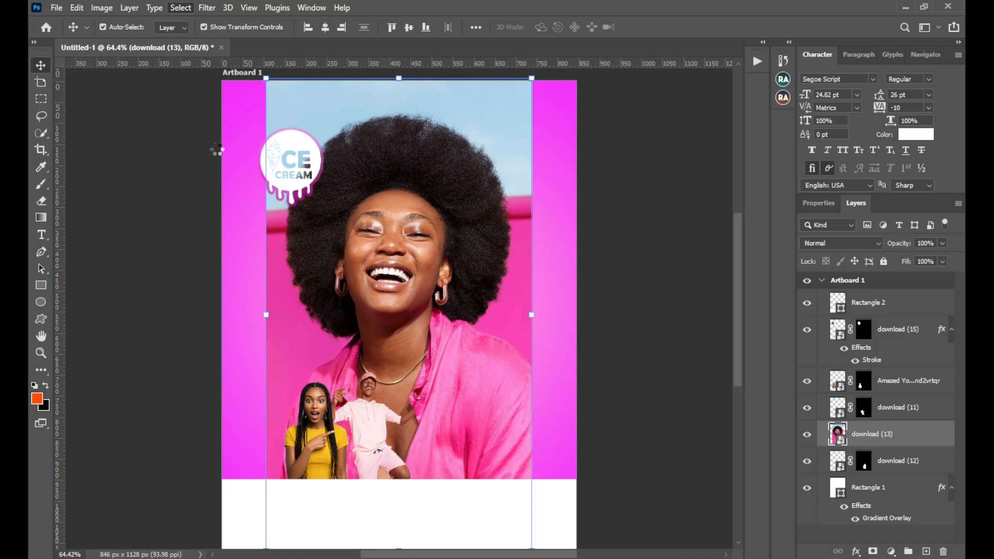
pyautogui.click(873, 552)
# Scale the pink-shirt woman's cutout to about 27% and position it right of the grey-hoodie man, its base meeting the white strip
pyautogui.moveTo(265, 315); pyautogui.dragTo(446, 329)
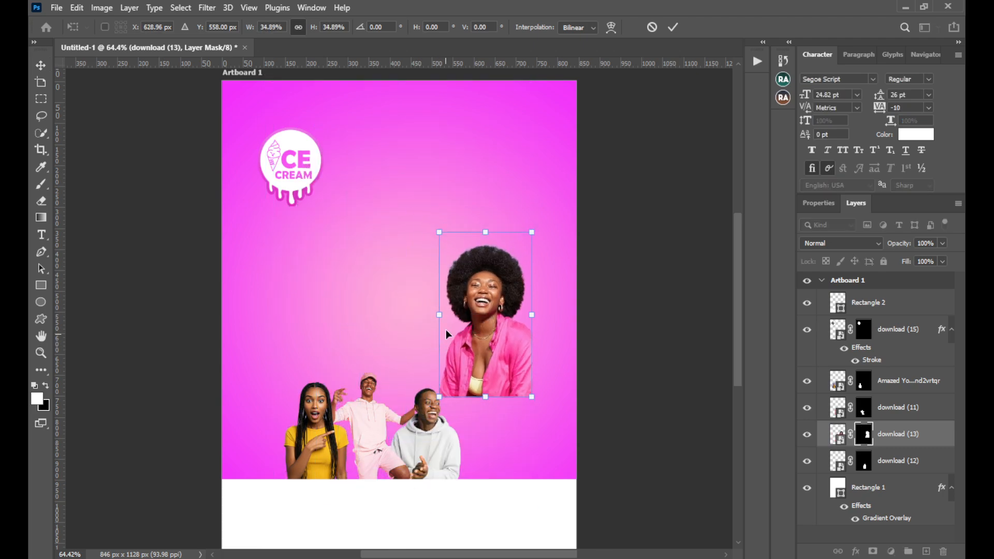
pyautogui.moveTo(463, 296); pyautogui.dragTo(477, 416)
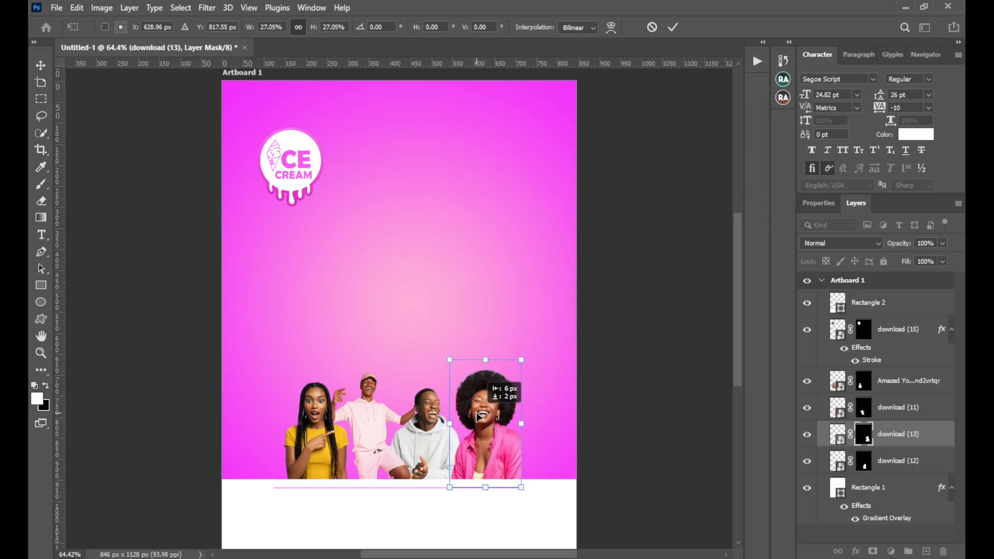
pyautogui.click(675, 26)
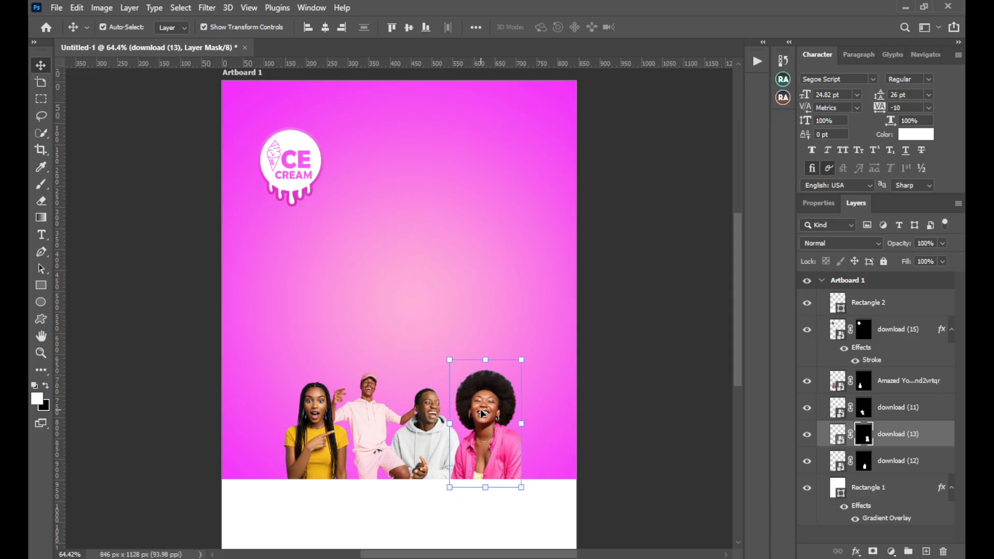
# Scale all four people cutouts together to about 105%, keeping their bases on the white strip
pyautogui.click(422, 440)
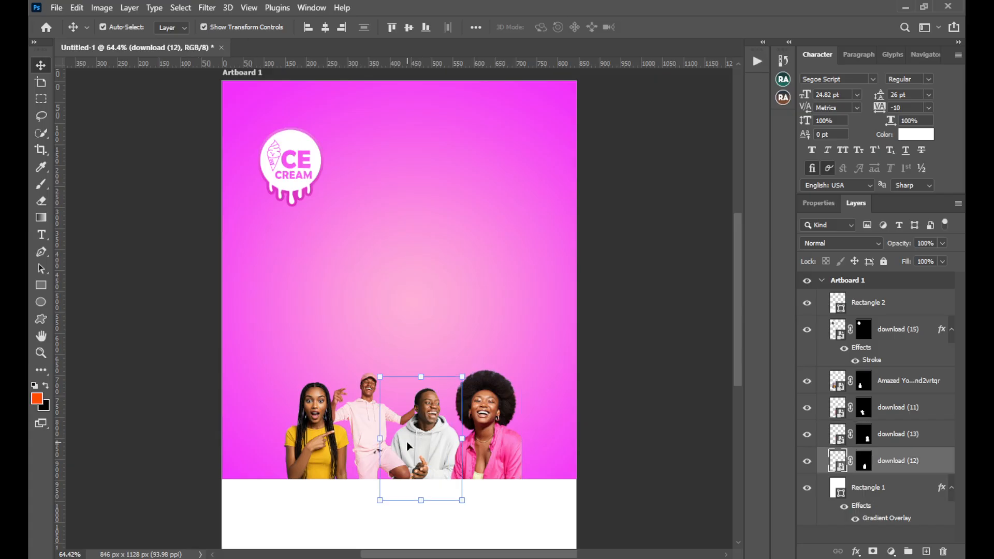
pyautogui.click(610, 429)
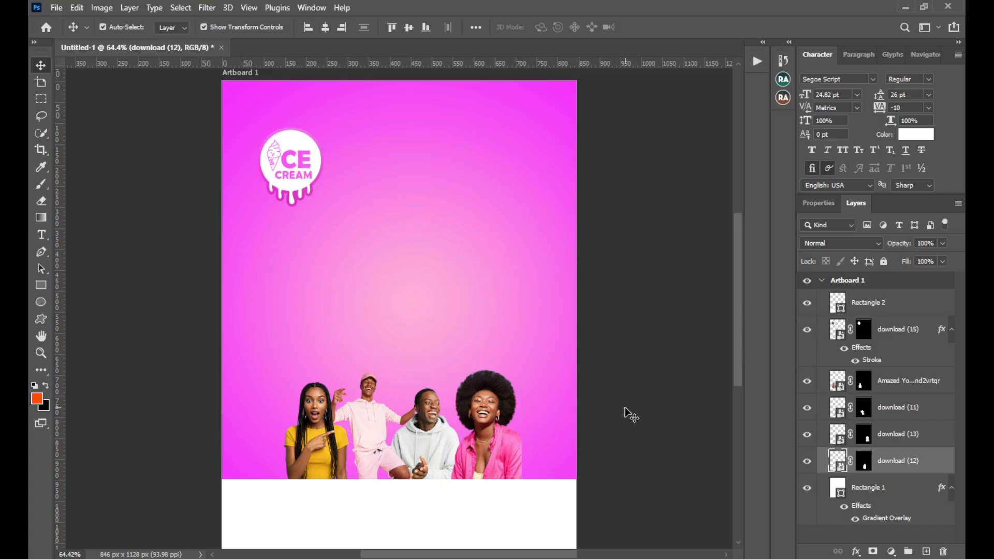
pyautogui.click(499, 432)
pyautogui.keyDown('shift'); pyautogui.click(427, 434); pyautogui.keyUp('shift')
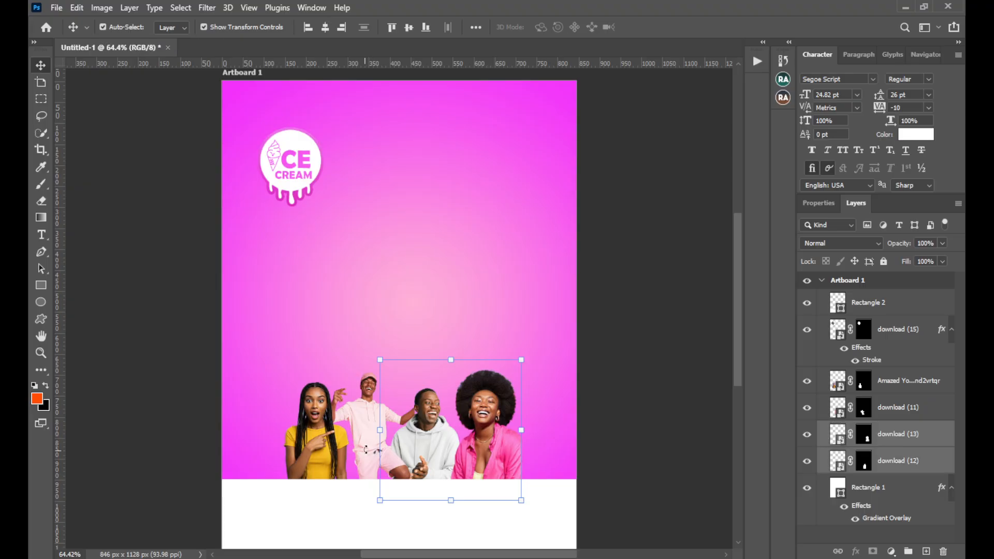
pyautogui.keyDown('shift'); pyautogui.click(366, 437); pyautogui.keyUp('shift')
pyautogui.keyDown('shift'); pyautogui.click(303, 451); pyautogui.keyUp('shift')
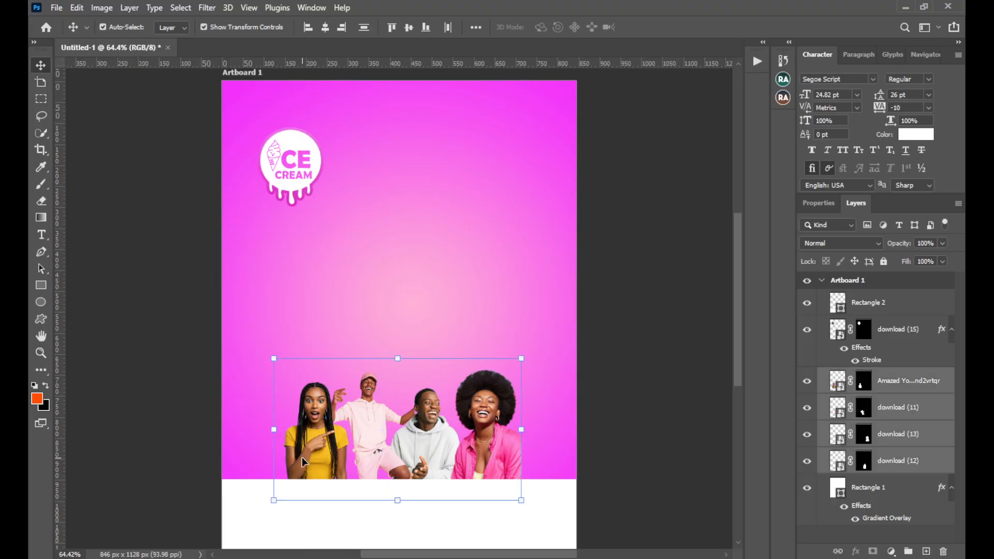
pyautogui.moveTo(397, 355)
pyautogui.mouseDown()
pyautogui.moveTo(401, 333)
pyautogui.moveTo(406, 348)
pyautogui.mouseUp()
pyautogui.moveTo(380, 415); pyautogui.dragTo(388, 423)
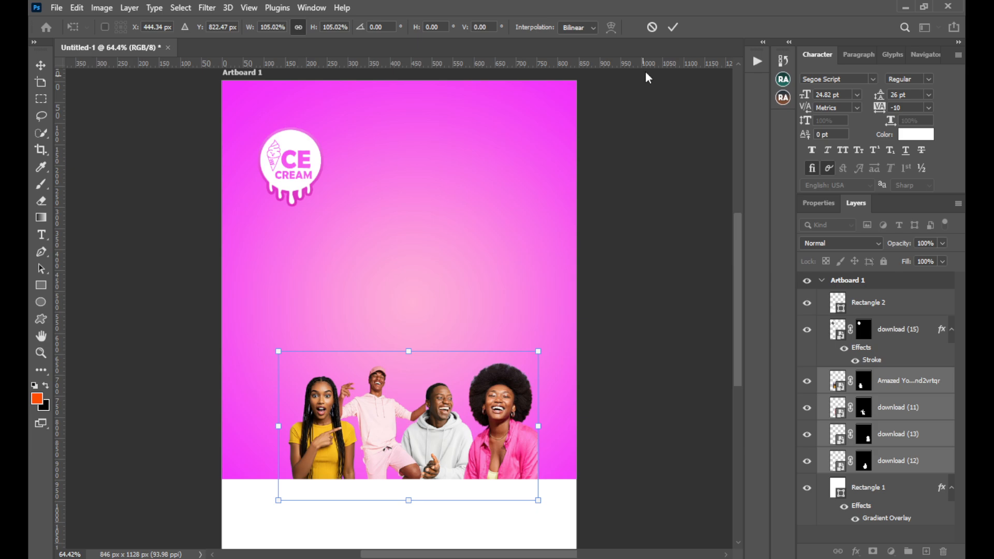
pyautogui.click(673, 27)
# Move the woman in yellow slightly right and the pink-shirt woman slightly left to tighten the row of people
pyautogui.click(610, 381)
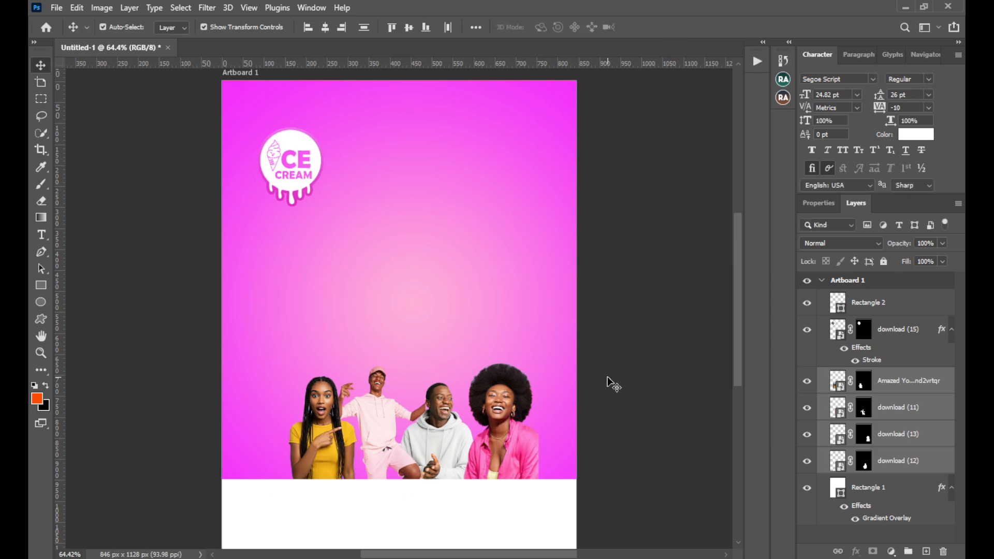
pyautogui.moveTo(340, 455); pyautogui.dragTo(352, 457)
pyautogui.moveTo(485, 457); pyautogui.dragTo(473, 454)
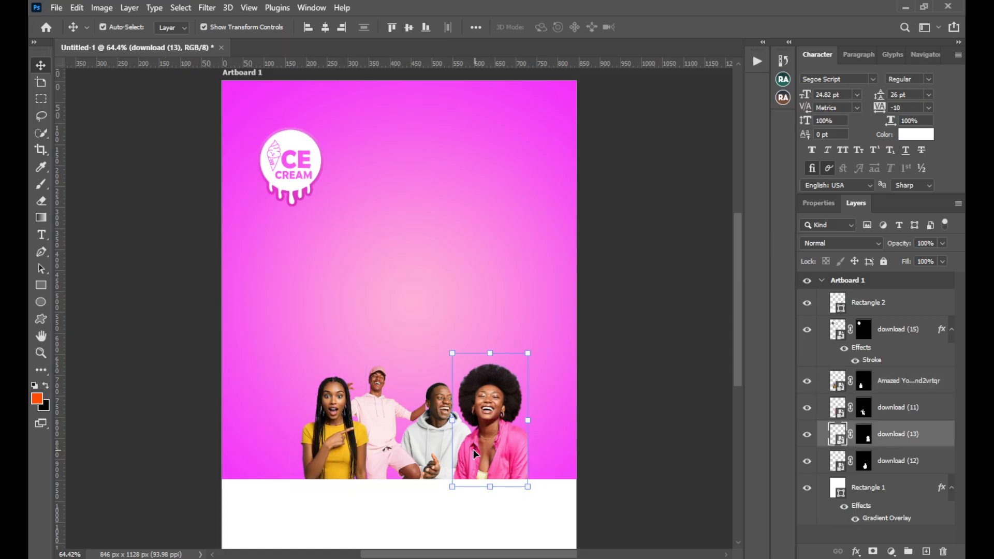
# Shift all four people together slightly left, aligning their bases with the top edge of the white strip
pyautogui.keyDown('shift'); pyautogui.click(890, 469); pyautogui.keyUp('shift')
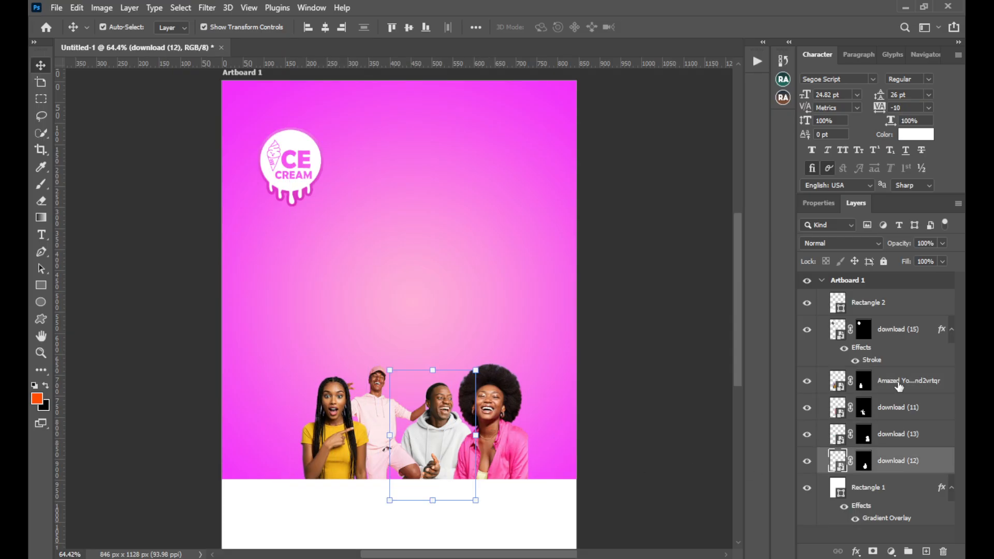
pyautogui.keyDown('shift'); pyautogui.click(901, 380); pyautogui.keyUp('shift')
pyautogui.moveTo(495, 446); pyautogui.dragTo(487, 452)
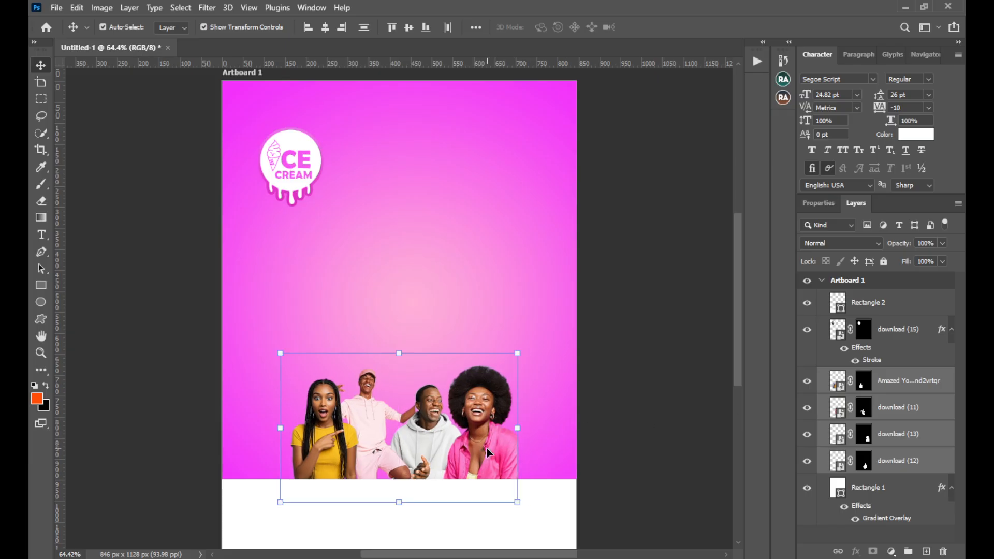
pyautogui.press('Up')
pyautogui.press('Up')
pyautogui.press('Up')
pyautogui.press('Up')
pyautogui.press('Up')
pyautogui.press('Up')
pyautogui.press('Up')
pyautogui.press('Up')
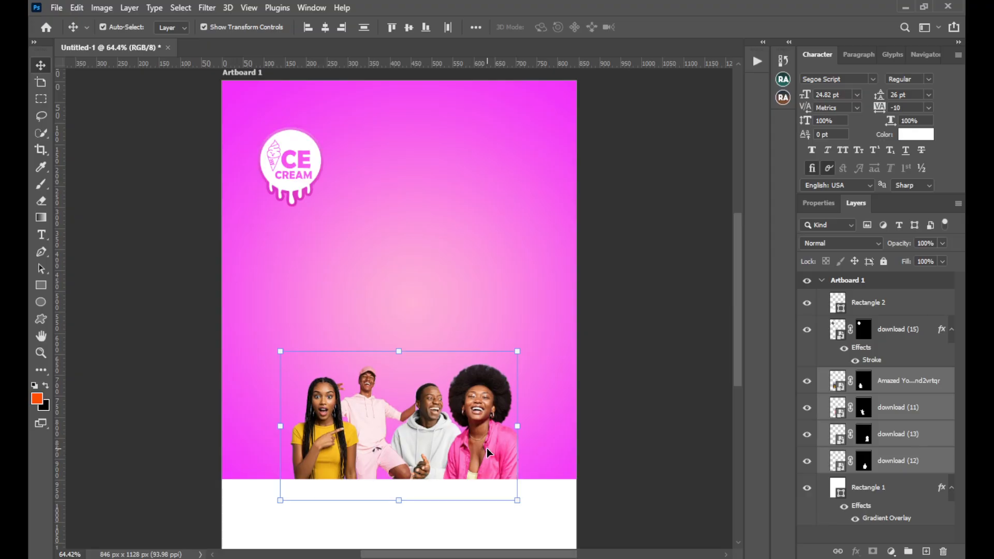
pyautogui.press('Right')
pyautogui.press('Right')
pyautogui.press('Right')
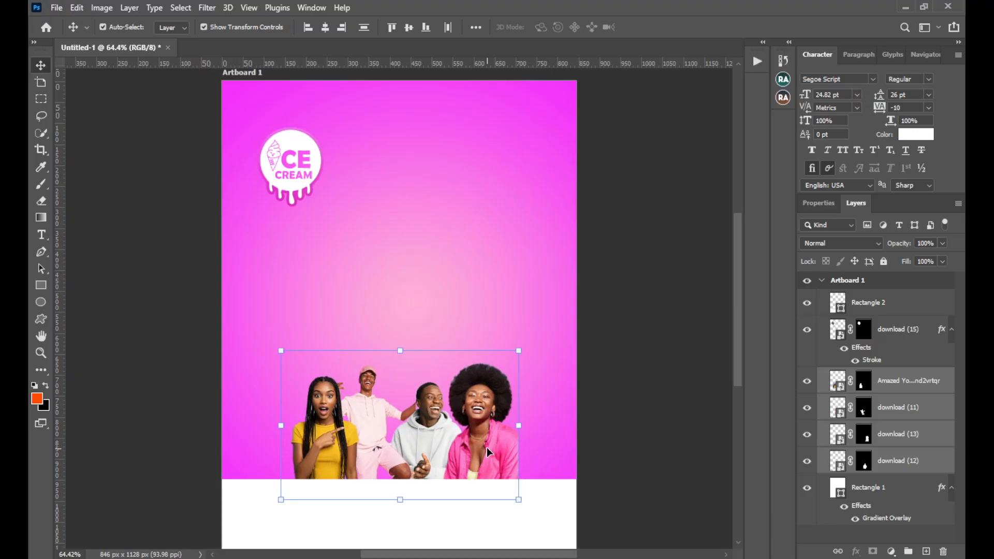
# Place "Strawberry juice splashing royalty free stock image" from File Explorer directly above the layer of the woman in yellow
pyautogui.click(873, 381)
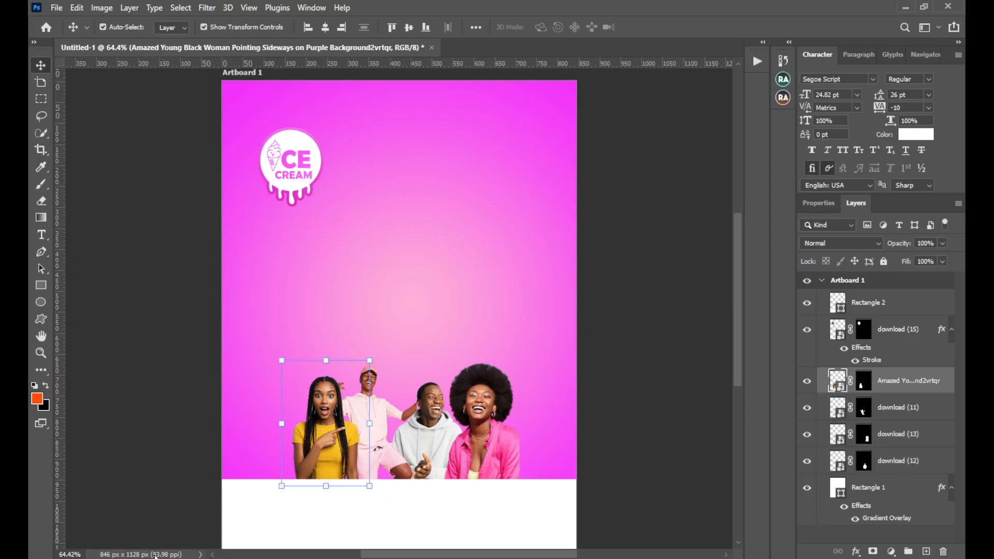
pyautogui.hotkey('alt', 'Tab')
pyautogui.click(391, 313)
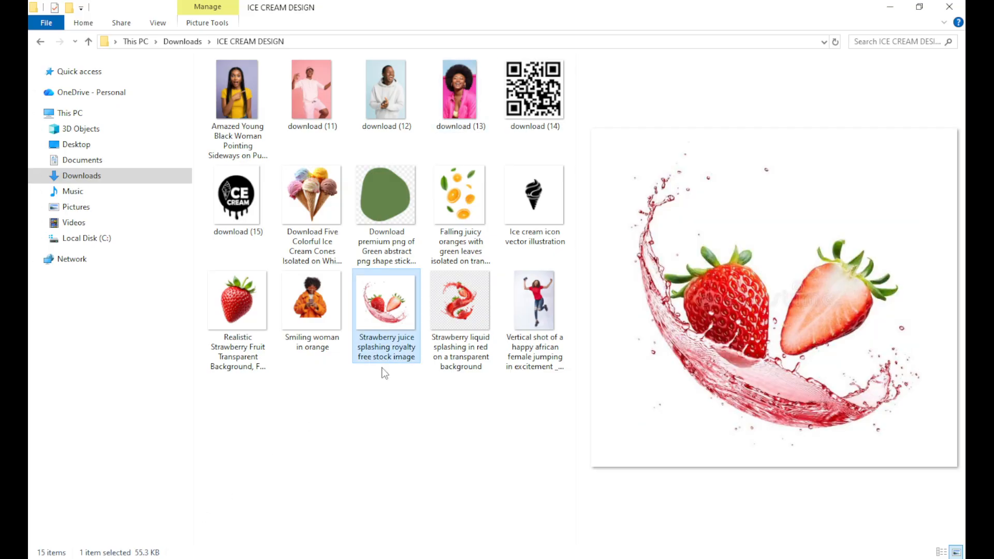
pyautogui.moveTo(385, 324); pyautogui.dragTo(335, 463)
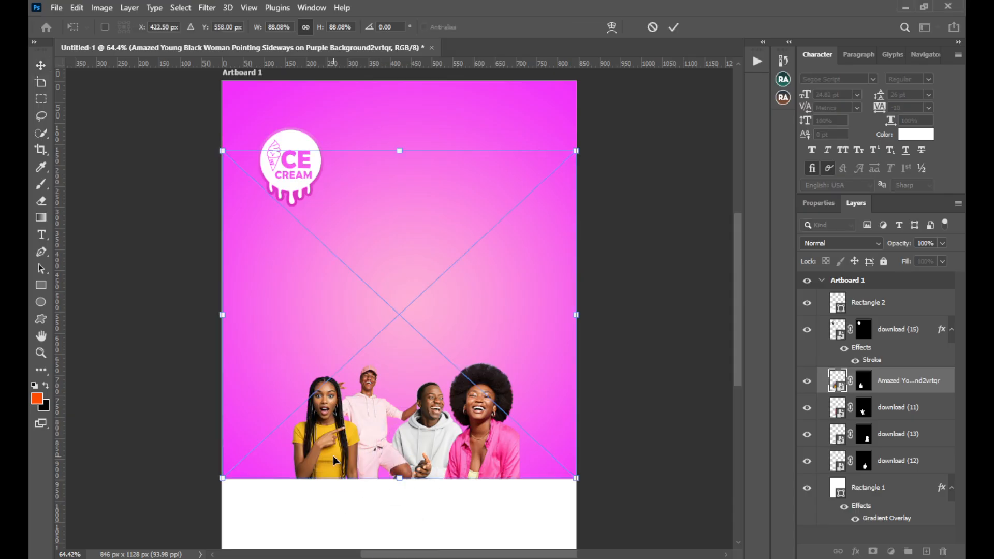
pyautogui.click(674, 28)
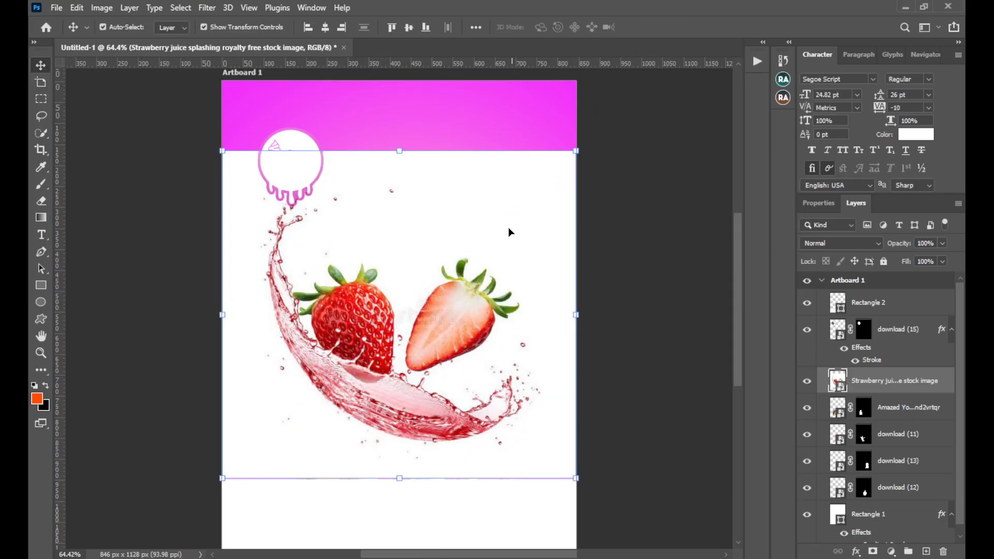
# Shift the strawberry juice image down and left, and preview other blend modes on it before returning to Normal
pyautogui.moveTo(477, 289); pyautogui.dragTo(461, 311)
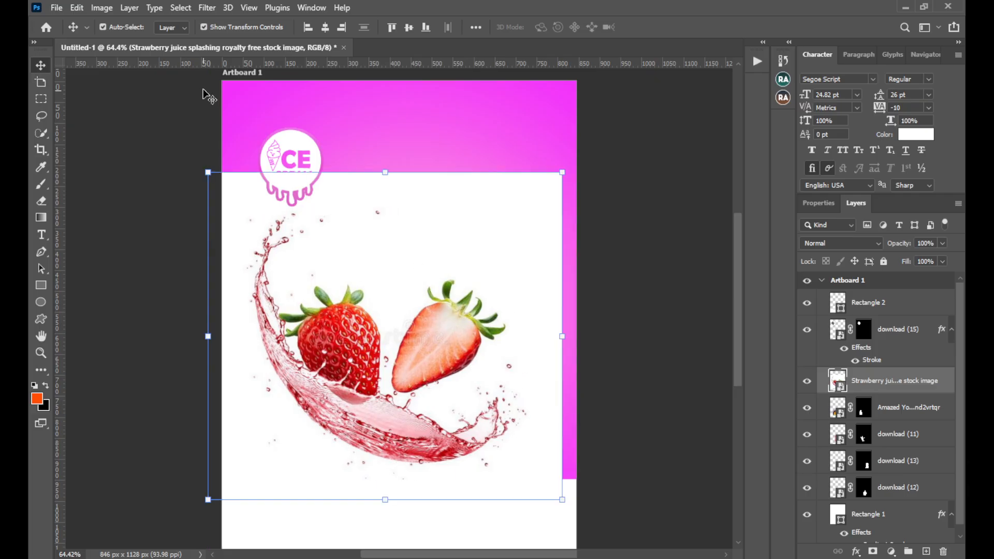
pyautogui.click(840, 243)
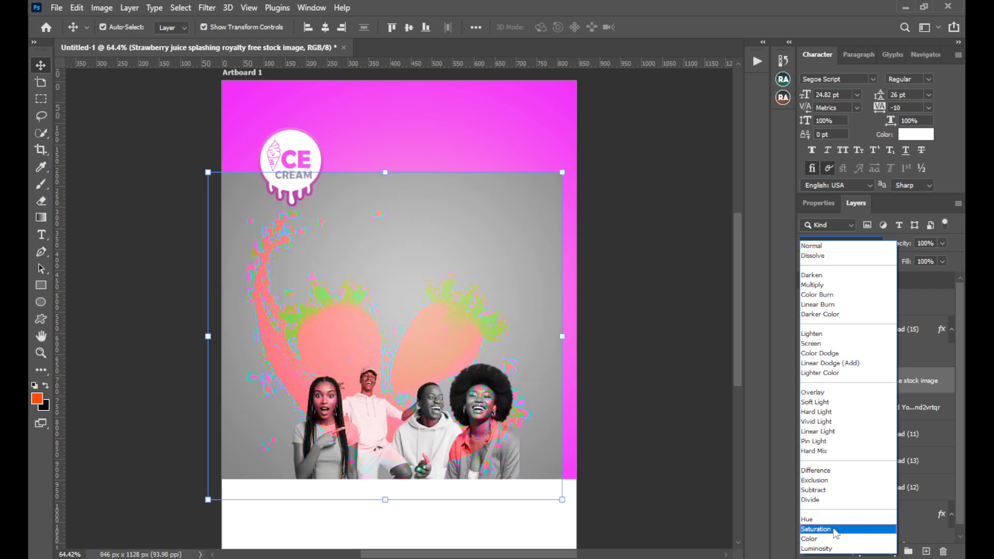
pyautogui.click(828, 246)
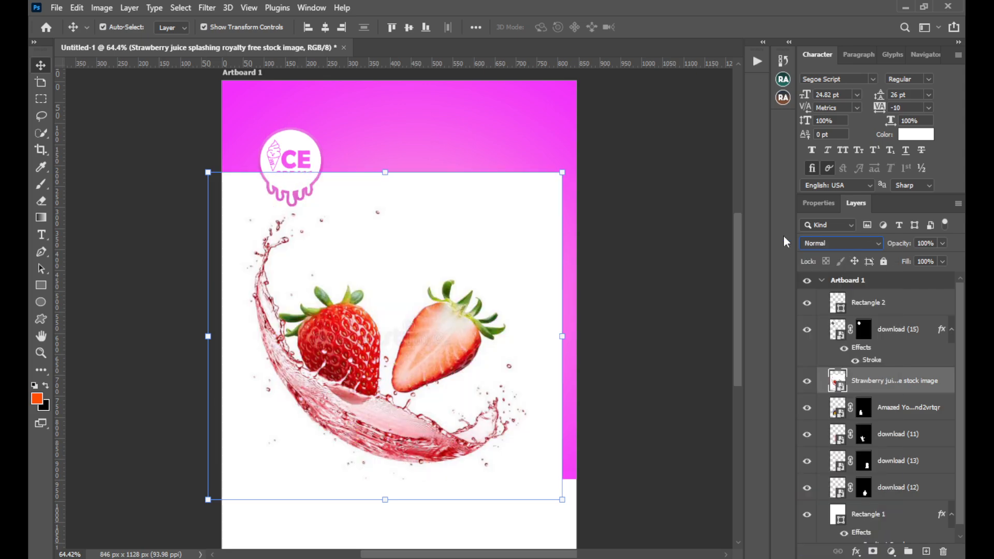
# Select the strawberries and juice splash with Select Subject and mask out the image's white background
pyautogui.click(181, 8)
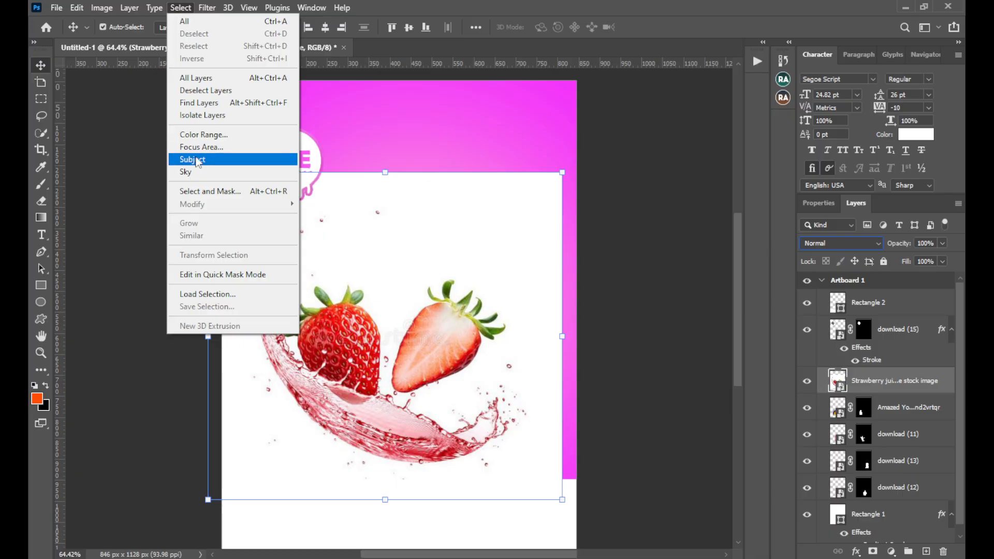
pyautogui.click(193, 159)
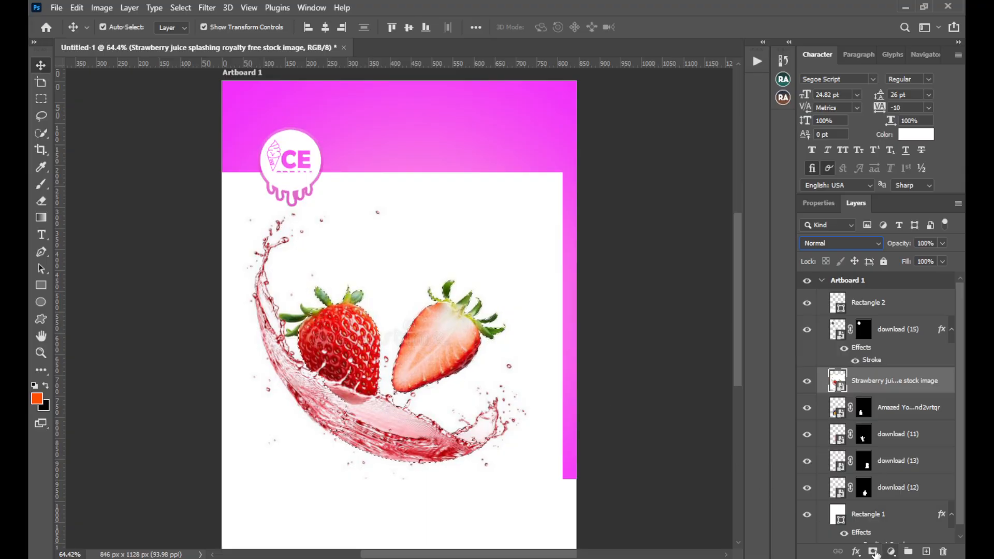
pyautogui.click(872, 551)
# Shrink the strawberry juice cutout and position it in front of the people's laps, overlapping the white strip's top edge
pyautogui.moveTo(360, 351)
pyautogui.mouseDown()
pyautogui.moveTo(361, 393)
pyautogui.moveTo(320, 345)
pyautogui.moveTo(342, 320)
pyautogui.moveTo(371, 354)
pyautogui.mouseUp()
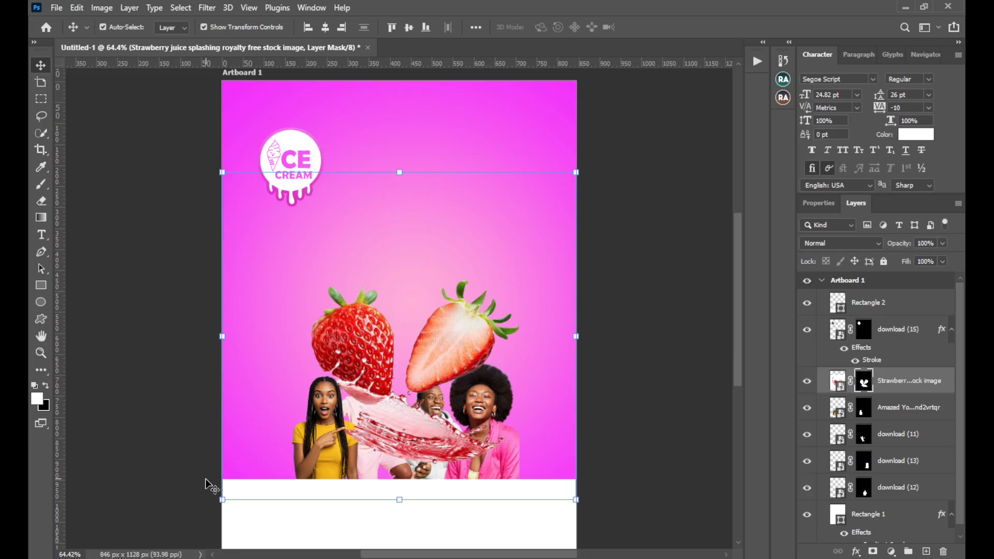
pyautogui.moveTo(206, 500); pyautogui.dragTo(410, 558)
pyautogui.moveTo(515, 179); pyautogui.dragTo(343, 448)
pyautogui.click(673, 27)
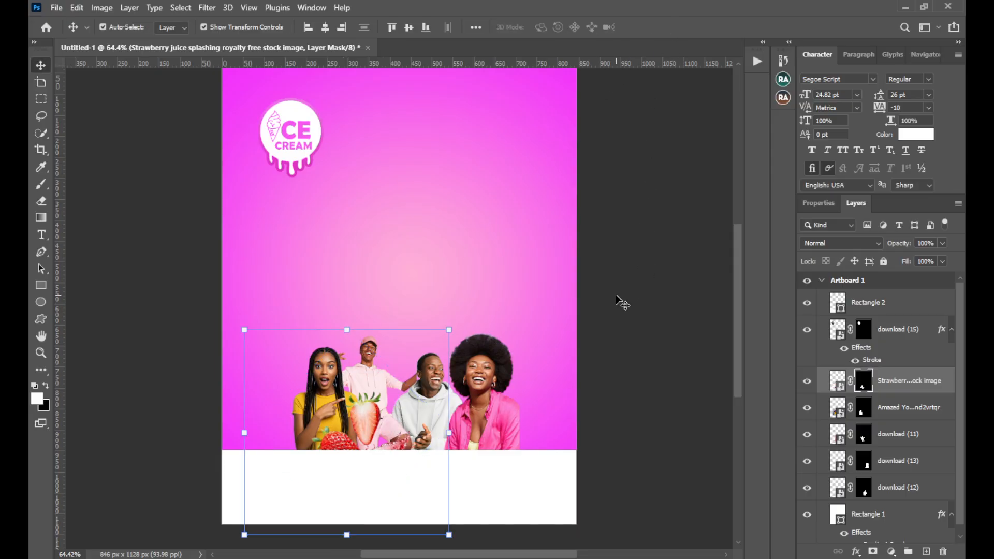
# Place "Strawberry liquid splashing in red on a transparent background" from File Explorer directly above the pink-shirt woman's layer
pyautogui.click(516, 386)
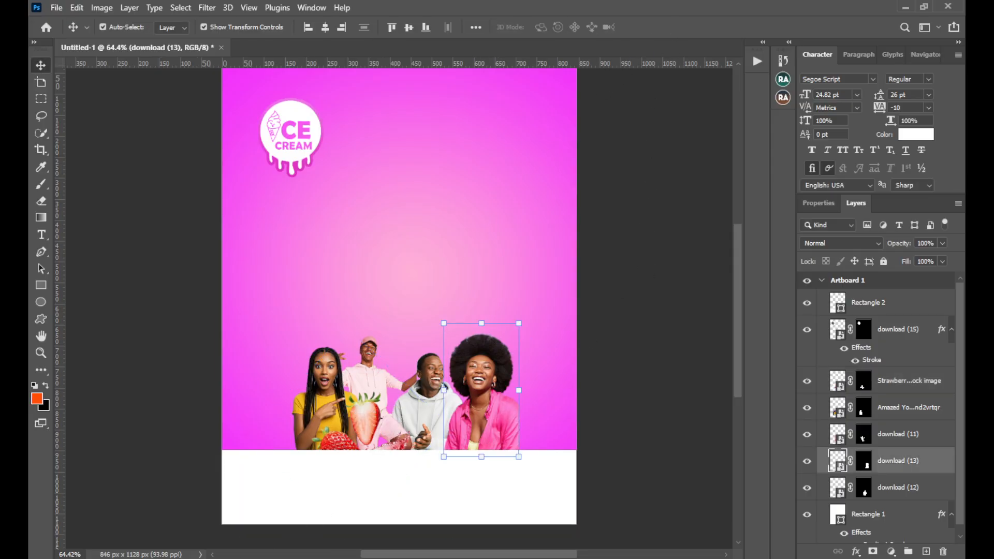
pyautogui.hotkey('alt', 'Tab')
pyautogui.click(452, 312)
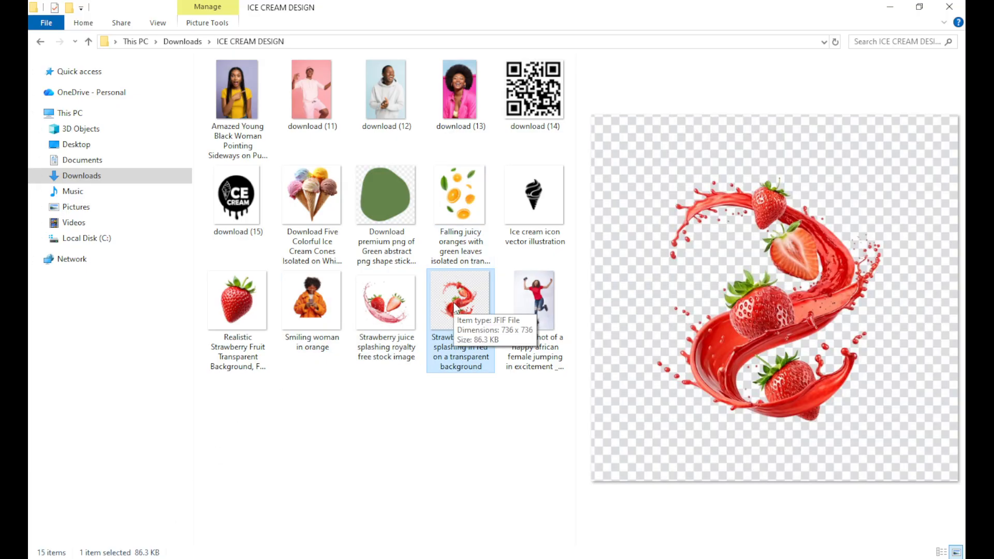
pyautogui.moveTo(455, 310); pyautogui.dragTo(458, 426)
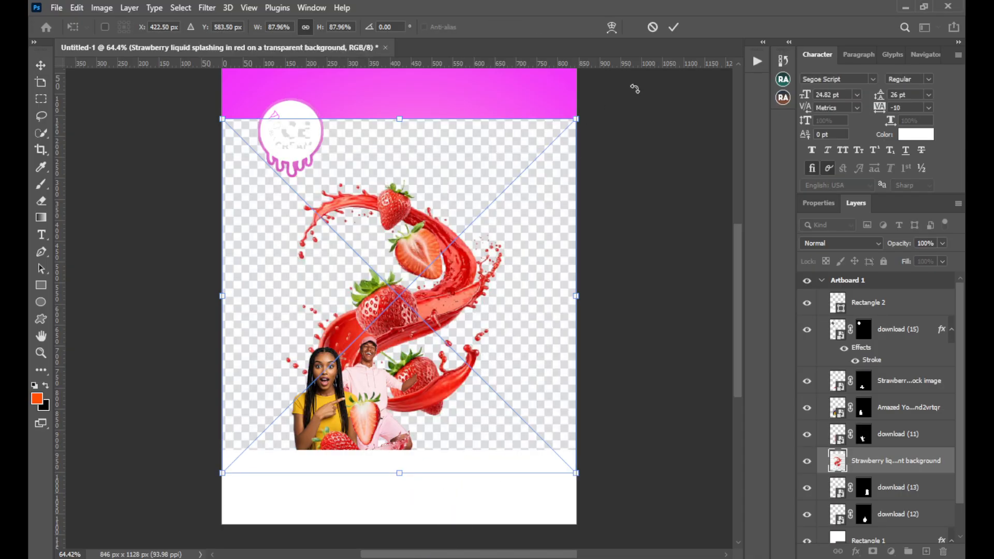
pyautogui.click(672, 27)
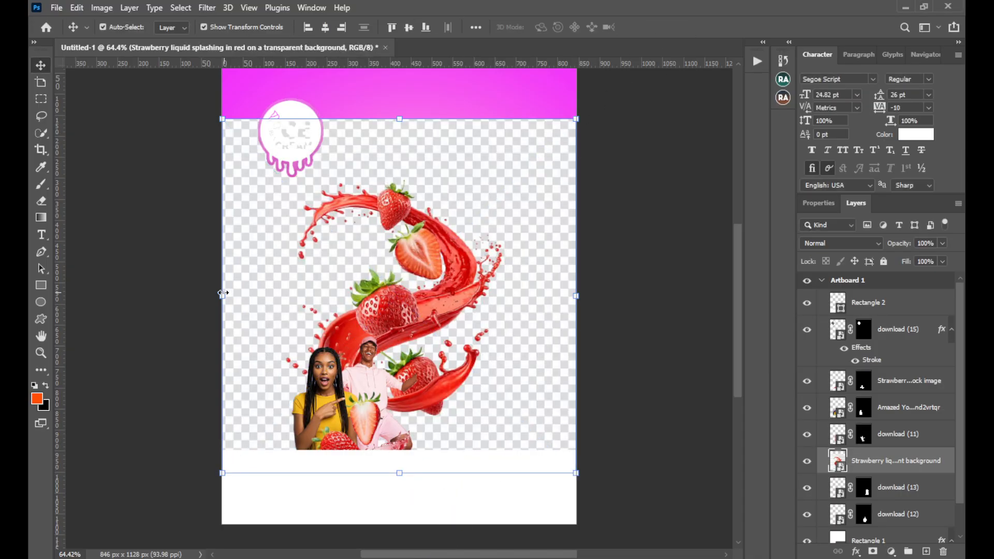
# Scale down the red strawberry liquid image and position it over the pink-shirt woman at the white strip's edge
pyautogui.moveTo(222, 293); pyautogui.dragTo(434, 335)
pyautogui.moveTo(496, 313); pyautogui.dragTo(479, 429)
pyautogui.click(673, 26)
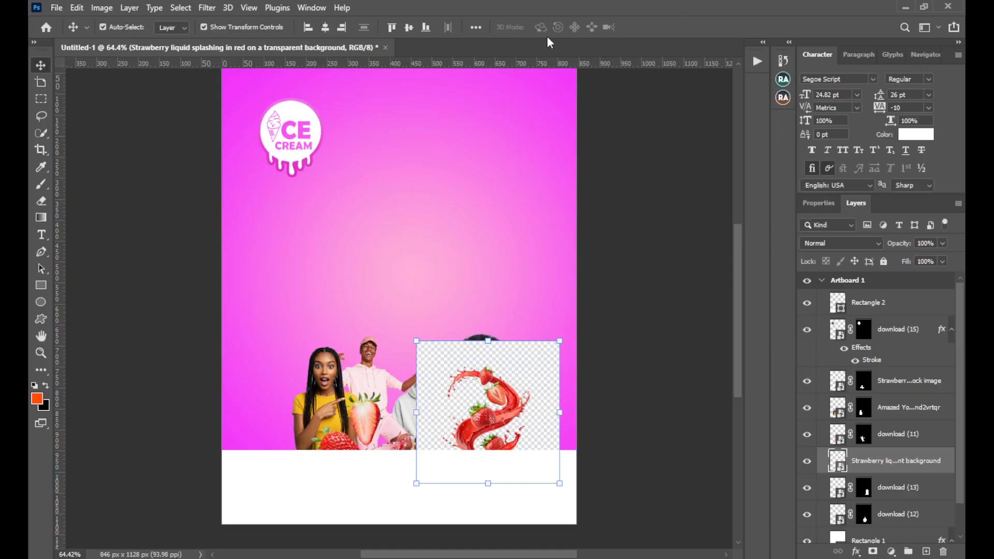
# Select the red strawberry splash with Select Subject and mask out its checkered background
pyautogui.click(181, 7)
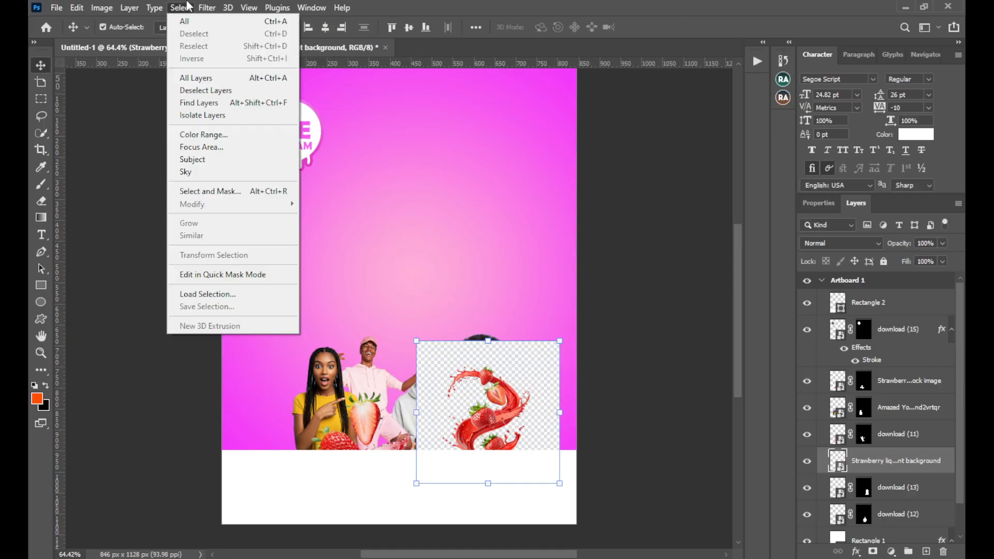
pyautogui.click(224, 160)
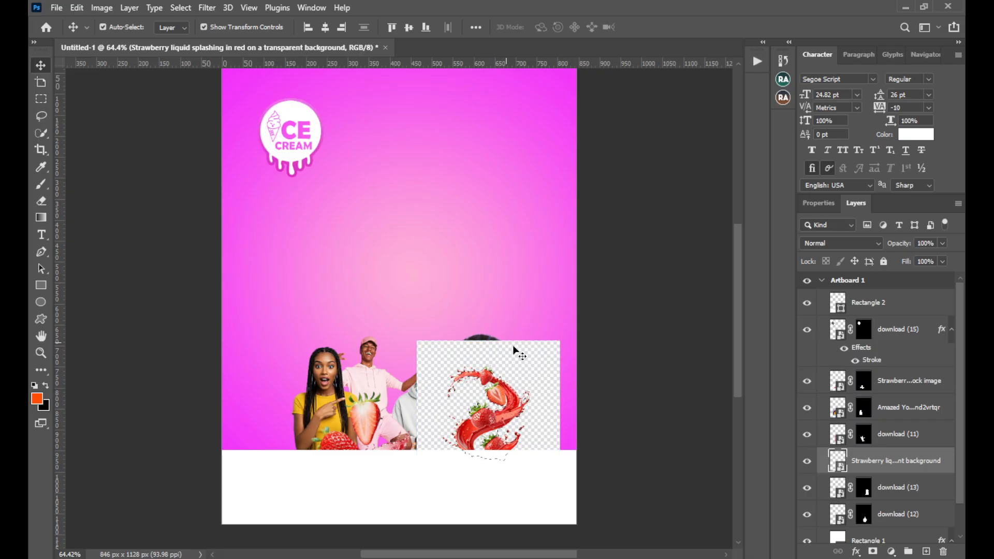
pyautogui.click(872, 551)
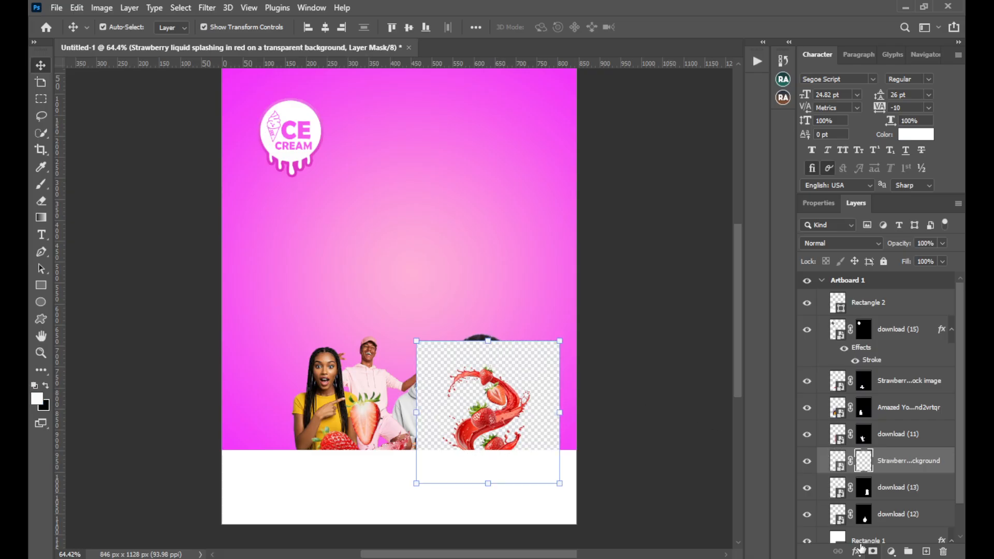
# Nudge the pink-shirt woman back up, and move the red strawberry splash down to the right side of her shirt
pyautogui.click(486, 403)
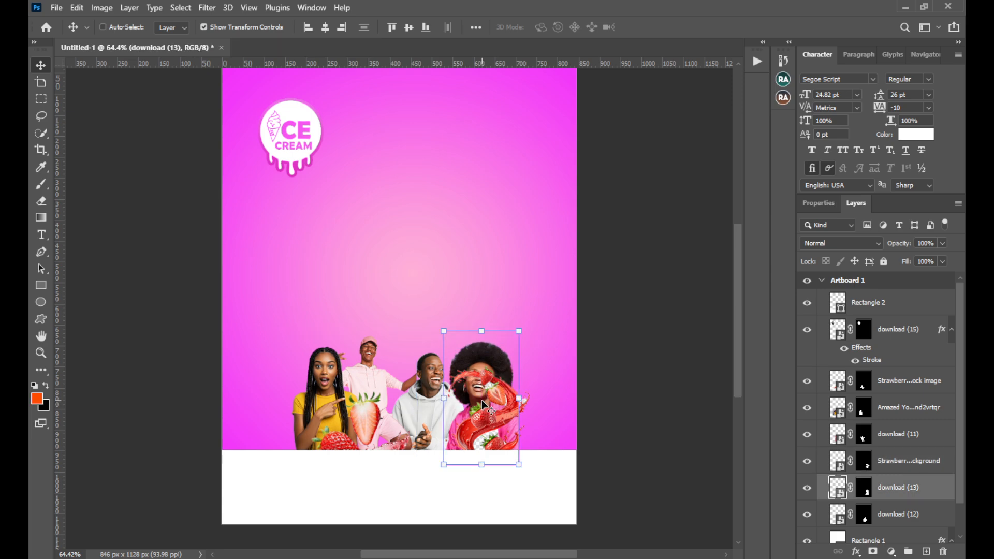
pyautogui.hotkey('shift', 'Up')
pyautogui.hotkey('shift', 'Up')
pyautogui.moveTo(488, 417); pyautogui.dragTo(521, 449)
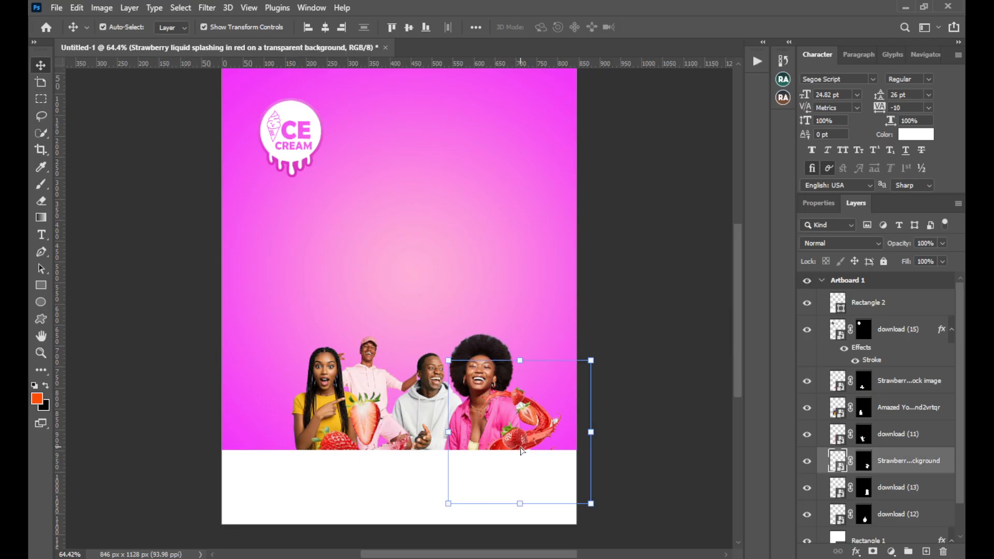
pyautogui.click(655, 262)
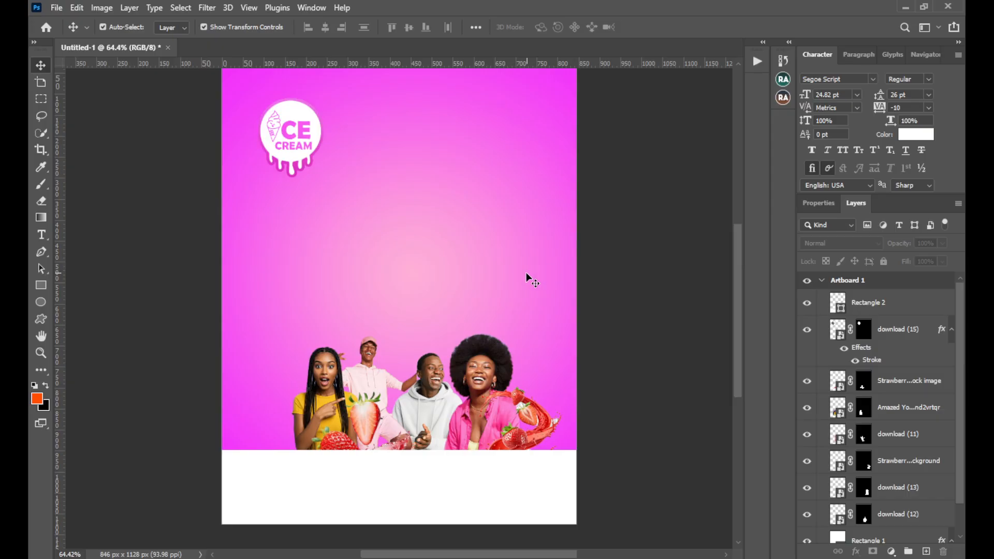
# Place the "Download Five Colorful Ice Cream Cones Isolated on White Background for free" image from File Explorer directly above the Rectangle 1 layer
pyautogui.click(401, 255)
pyautogui.click(132, 558)
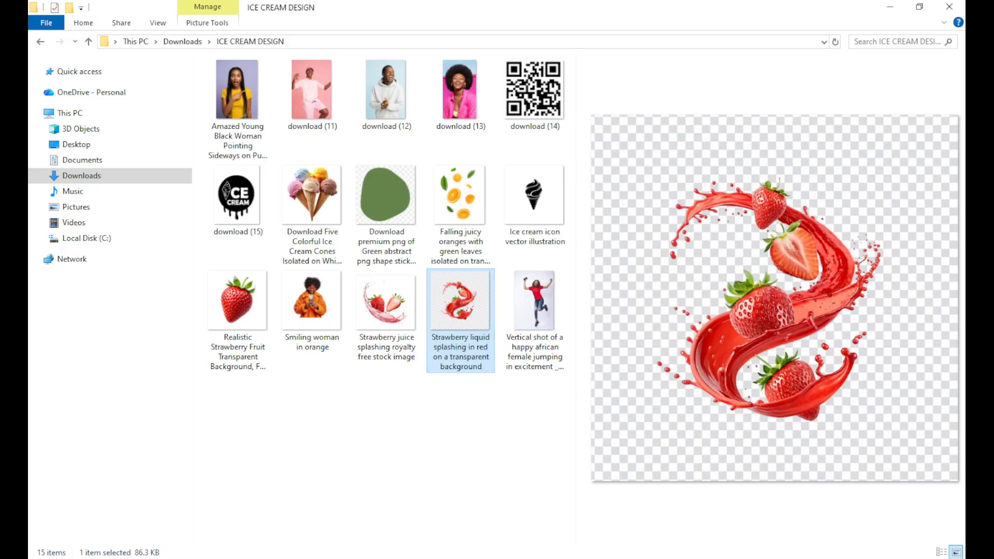
pyautogui.click(313, 207)
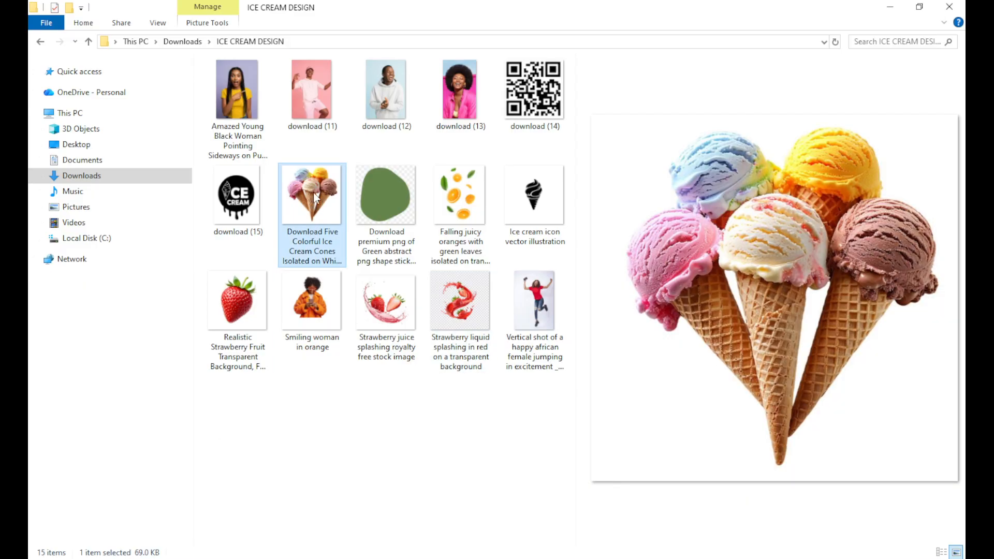
pyautogui.moveTo(315, 197); pyautogui.dragTo(409, 277)
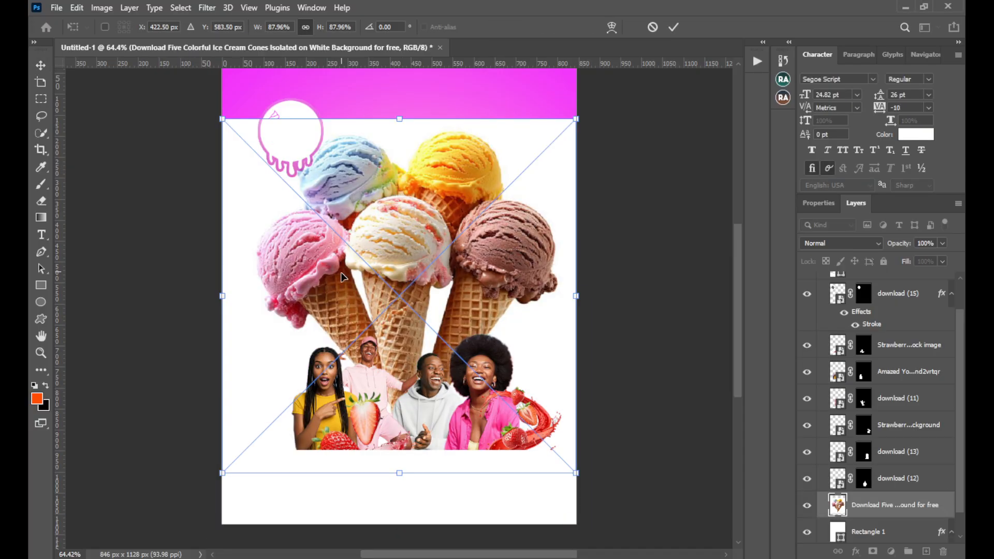
pyautogui.click(673, 27)
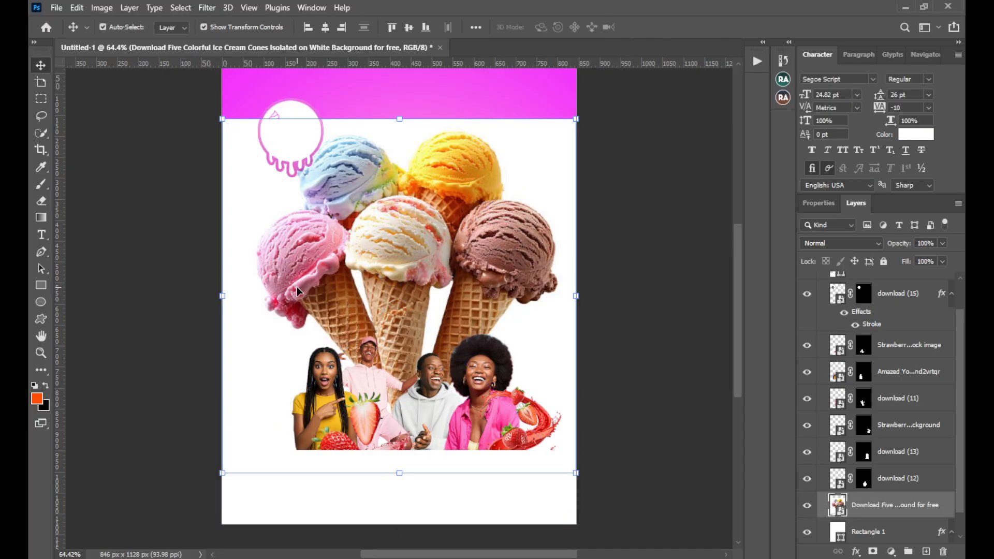
# Scale the ice cream cones image down to about 36% and center it just above the group of people
pyautogui.moveTo(225, 294); pyautogui.dragTo(442, 304)
pyautogui.moveTo(502, 284); pyautogui.dragTo(393, 279)
pyautogui.moveTo(464, 288); pyautogui.dragTo(473, 288)
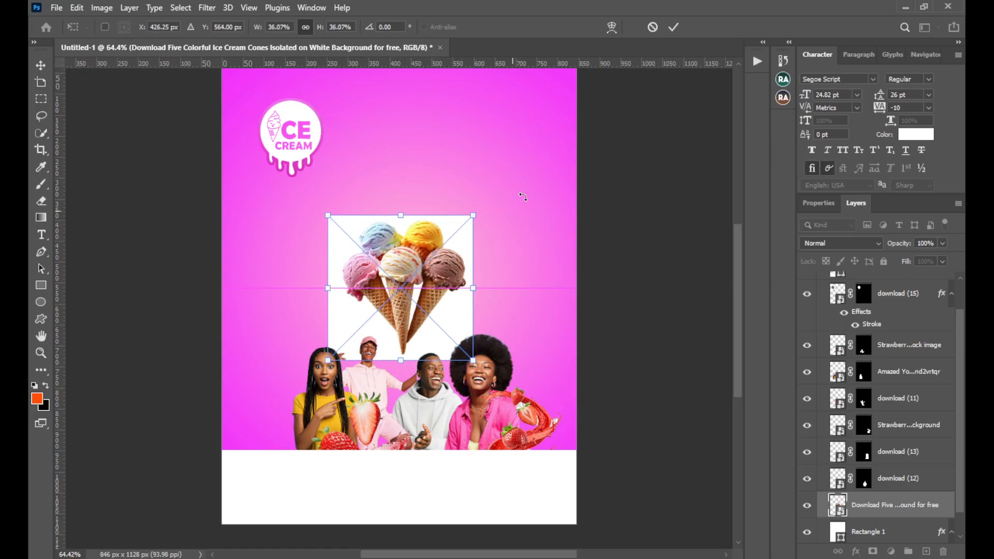
pyautogui.click(673, 27)
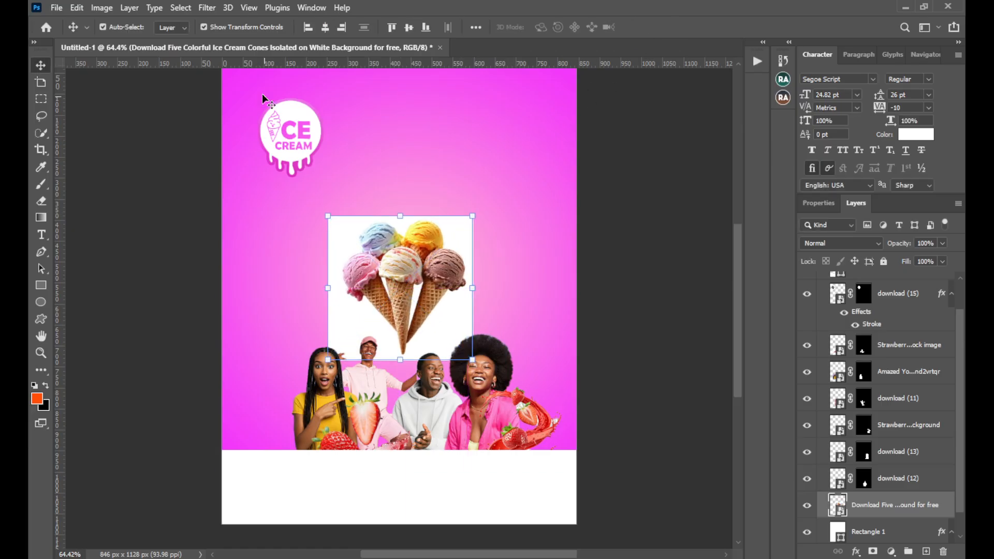
# Select the ice cream cones with Select Subject, mask out their white background, and nudge them slightly left
pyautogui.click(182, 10)
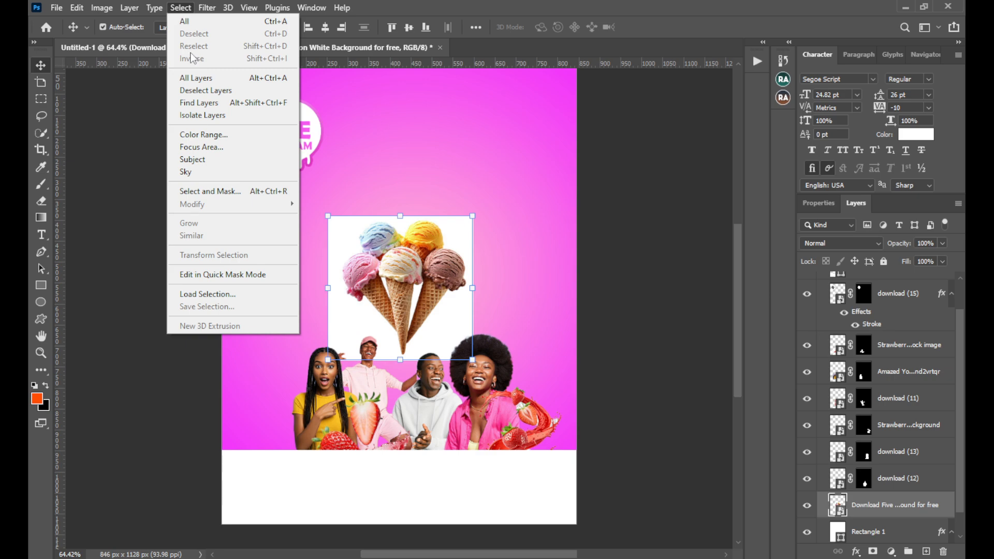
pyautogui.click(204, 154)
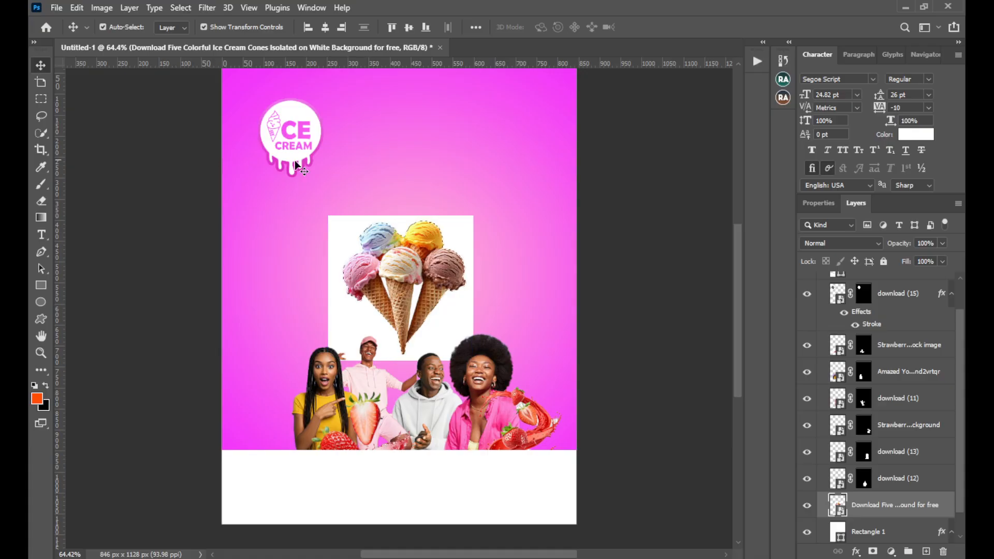
pyautogui.click(872, 551)
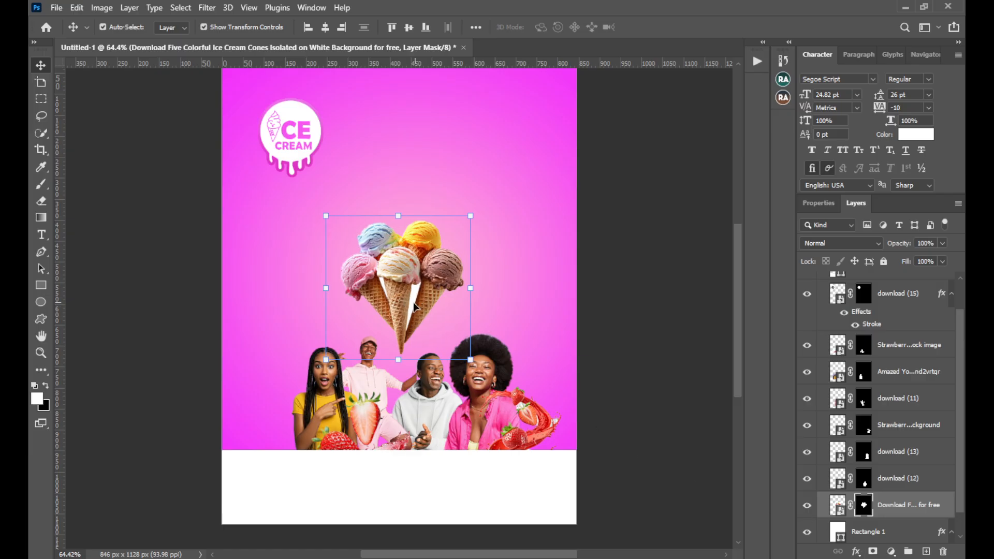
pyautogui.moveTo(416, 306); pyautogui.dragTo(414, 308)
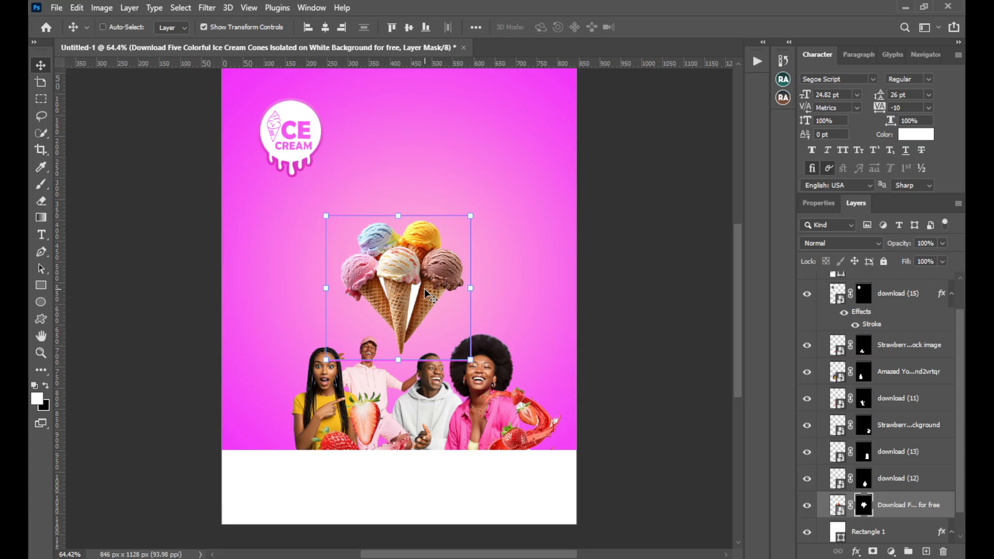
# Select the leftover white gap between the middle and right cones using the Object Selection tool
pyautogui.hotkey('ctrl', '1')
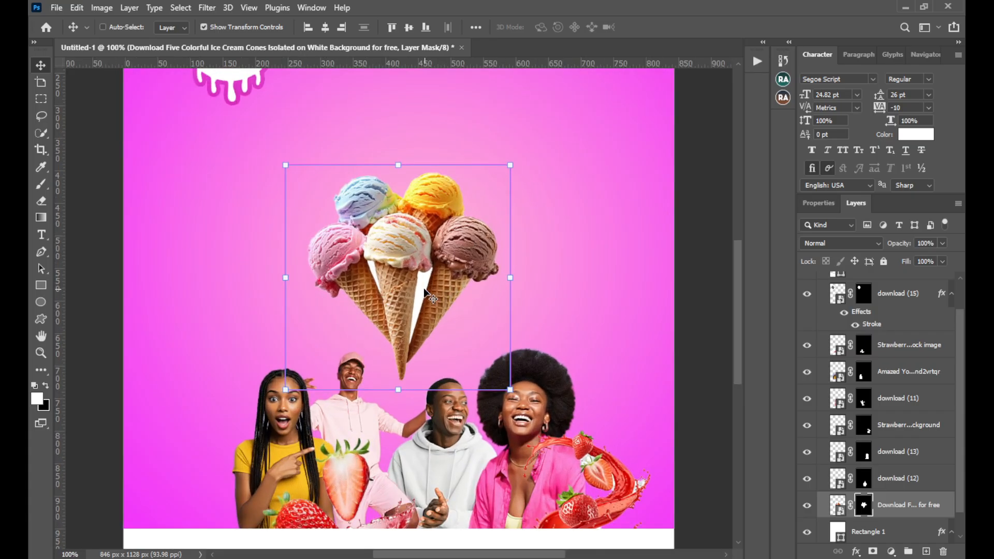
pyautogui.click(41, 133)
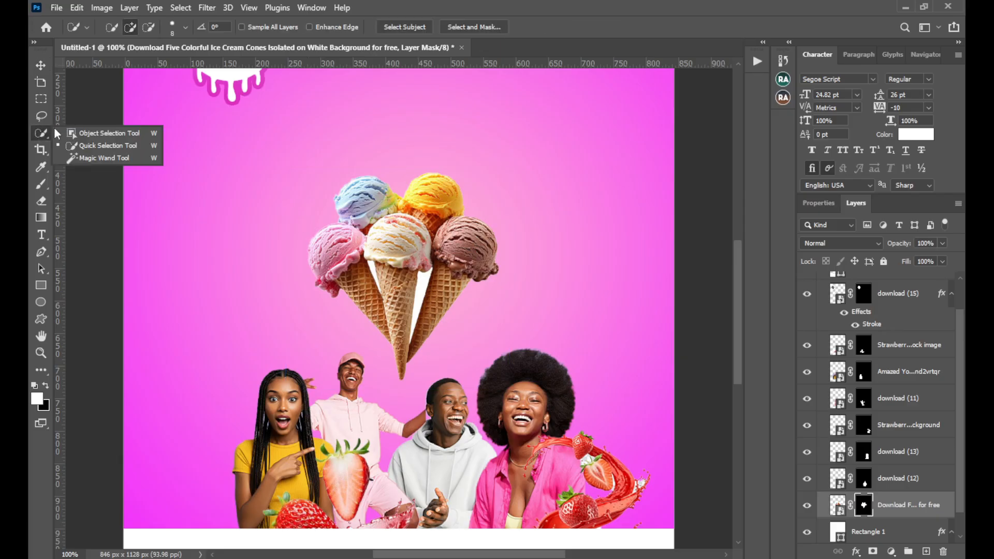
pyautogui.click(103, 133)
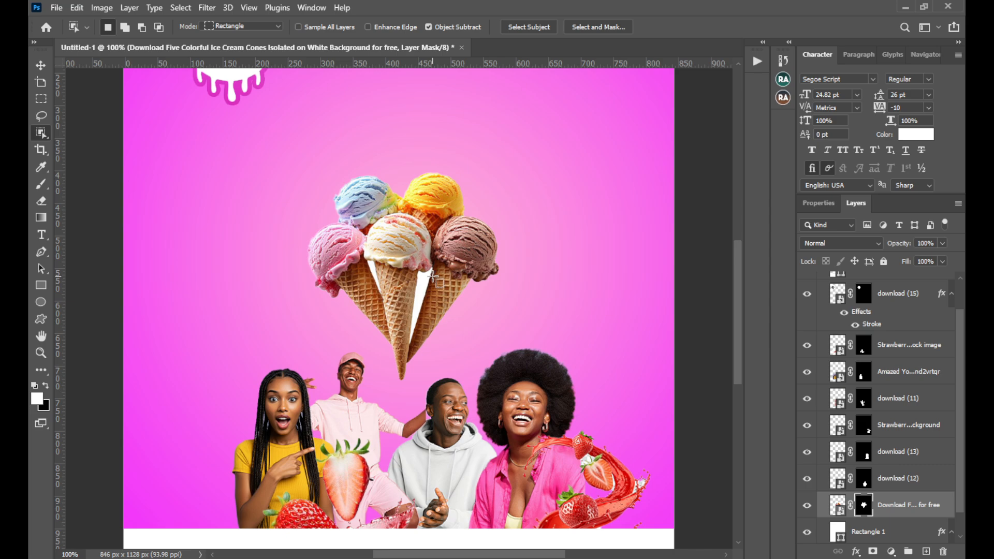
pyautogui.press('q')
pyautogui.press('q')
pyautogui.moveTo(417, 275); pyautogui.dragTo(413, 319)
# Extend the selection of the white gap between the middle and right cones with the Quick Selection tool
pyautogui.rightClick(45, 134)
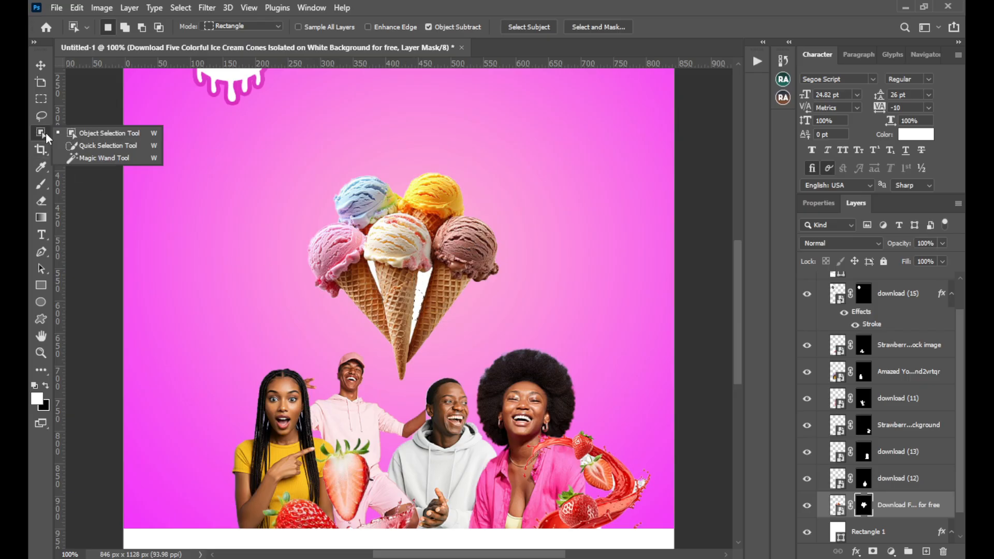
pyautogui.click(85, 141)
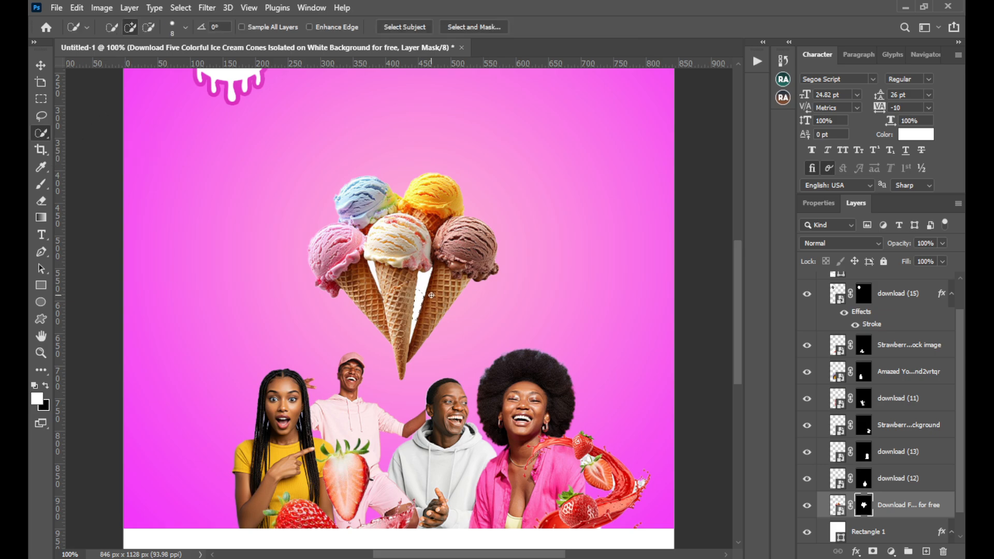
pyautogui.moveTo(425, 294); pyautogui.dragTo(422, 290)
# Switch to the Brush with black as the foreground color for painting on the ice cream cones' layer mask
pyautogui.press('b')
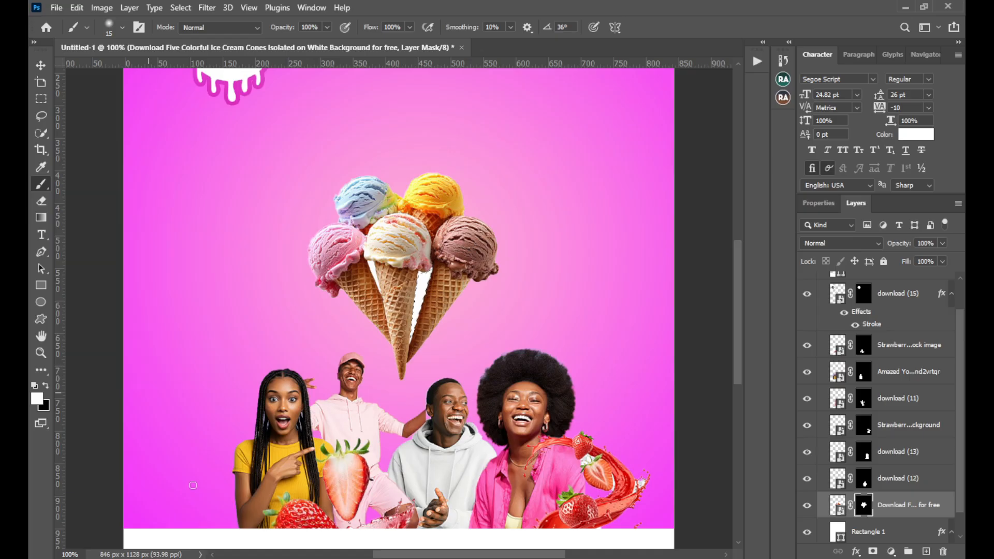
pyautogui.click(45, 386)
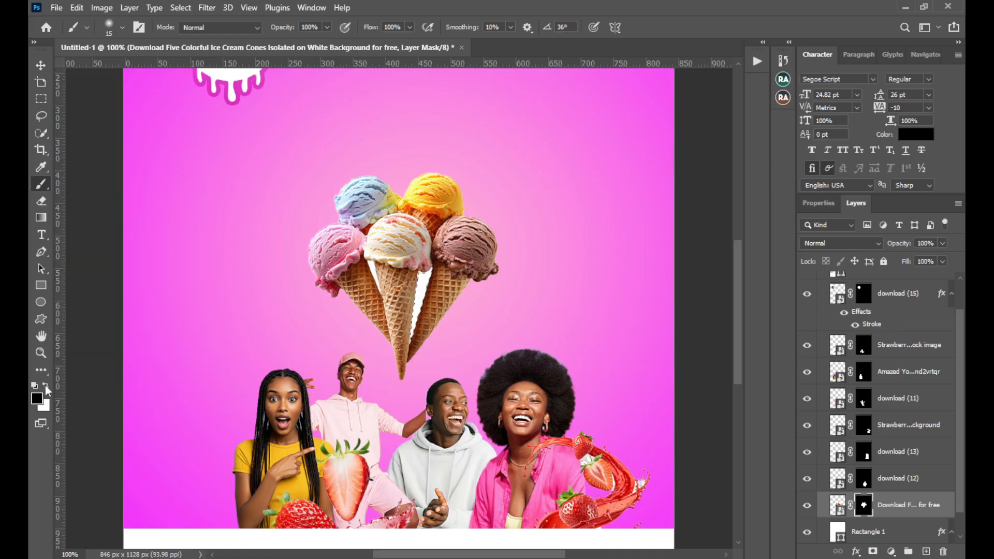
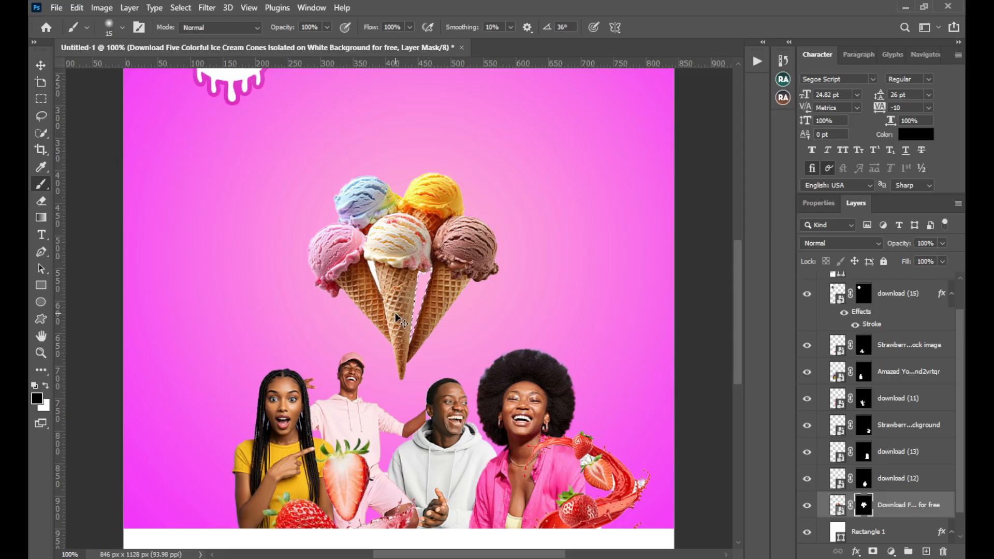
# Select the white gap between the left and middle cones with the Quick Selection tool and subtract the spill onto the middle cone
pyautogui.moveTo(378, 273); pyautogui.dragTo(380, 294)
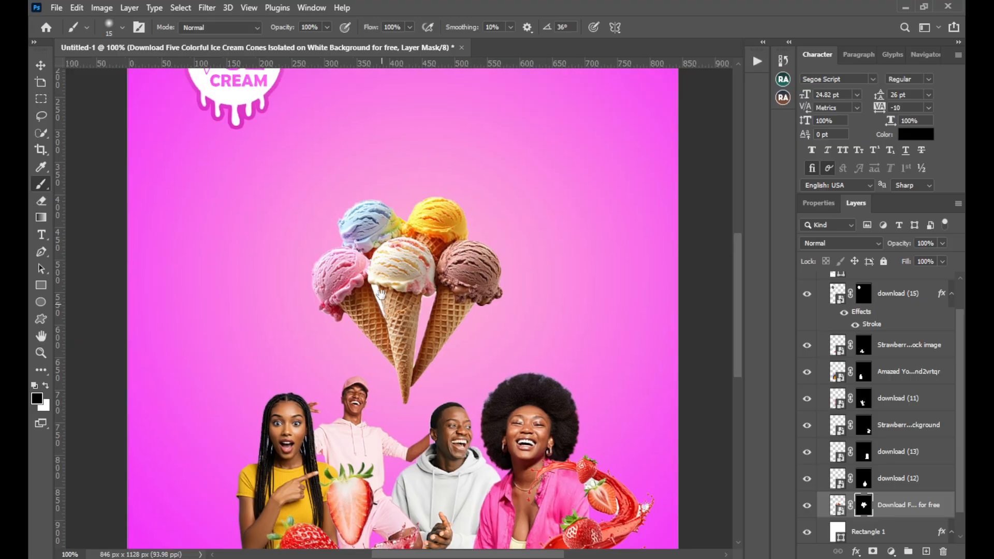
pyautogui.scroll(5, 387, 302)
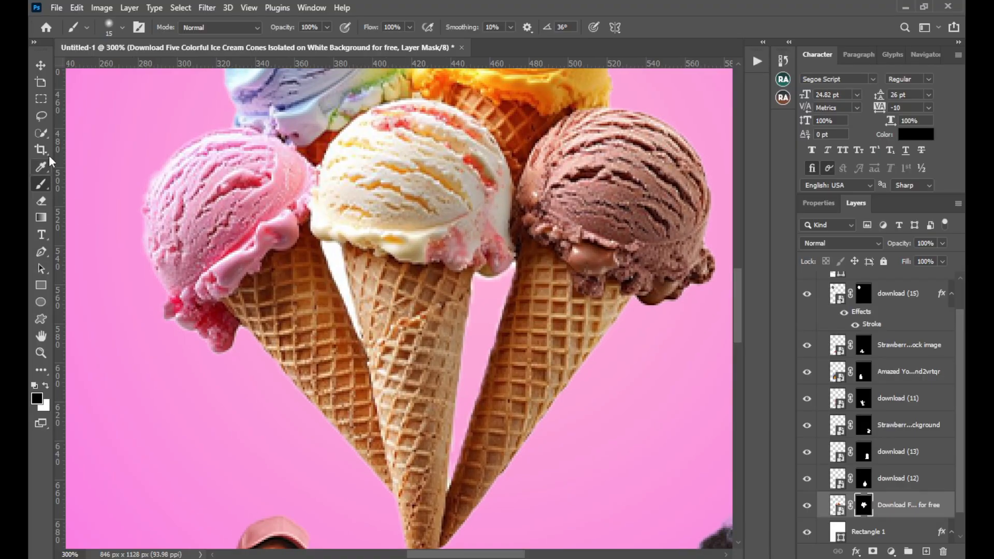
pyautogui.click(41, 135)
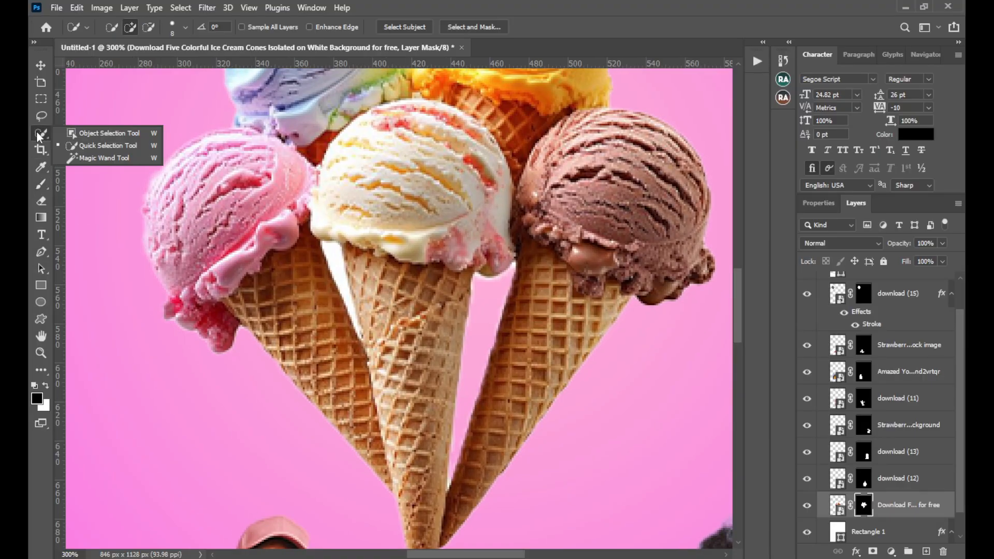
pyautogui.click(79, 146)
pyautogui.moveTo(324, 249)
pyautogui.mouseDown()
pyautogui.moveTo(345, 309)
pyautogui.moveTo(357, 262)
pyautogui.mouseUp()
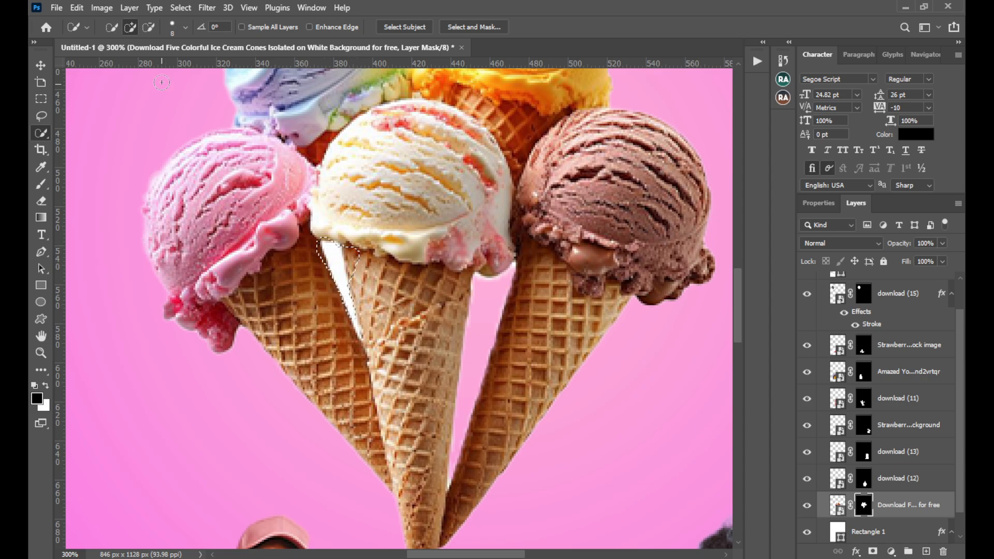
pyautogui.click(149, 27)
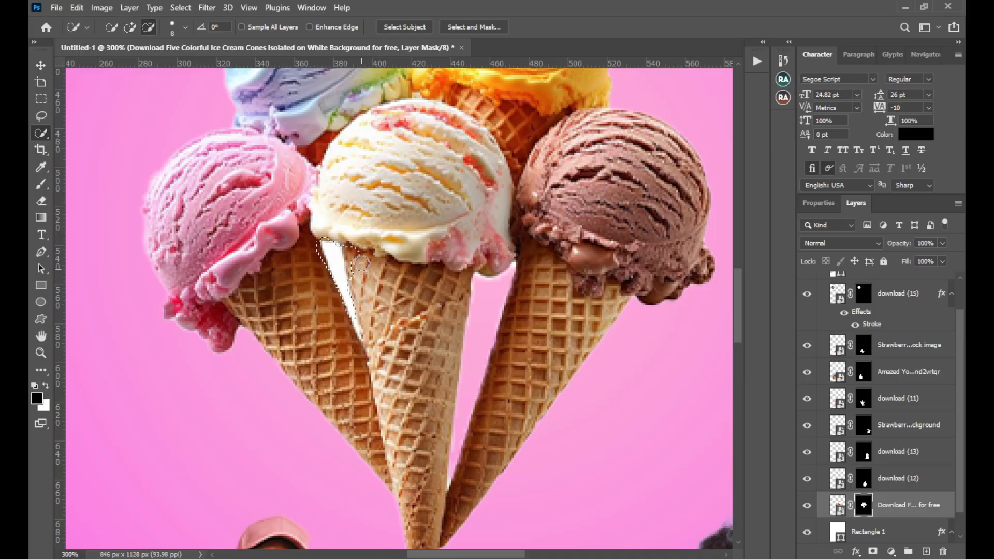
pyautogui.moveTo(358, 258); pyautogui.dragTo(356, 261)
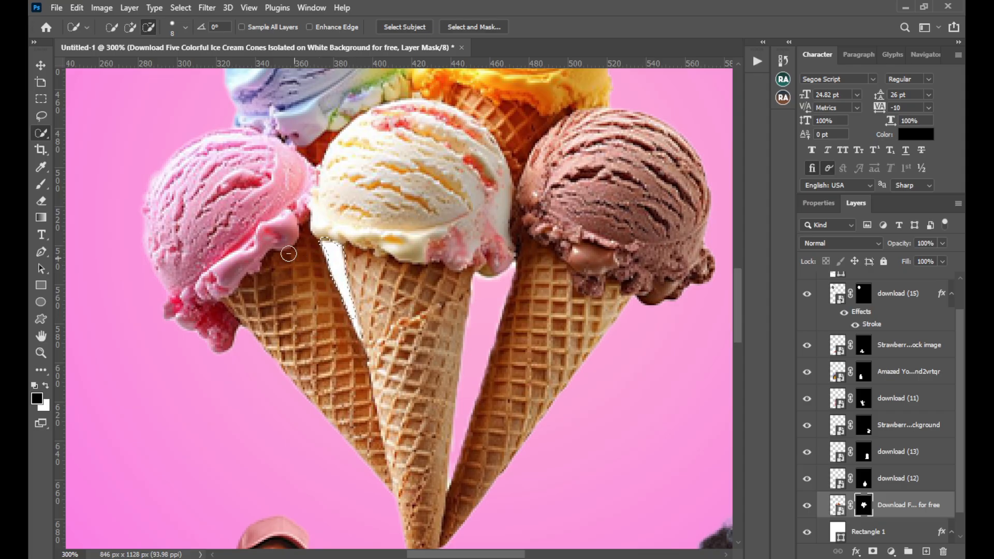
pyautogui.click(130, 27)
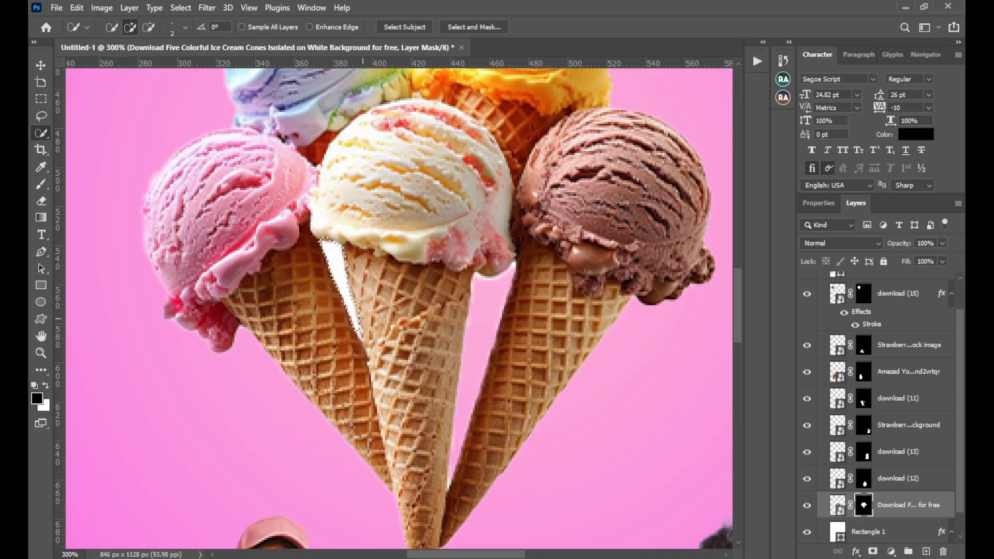
pyautogui.click(148, 27)
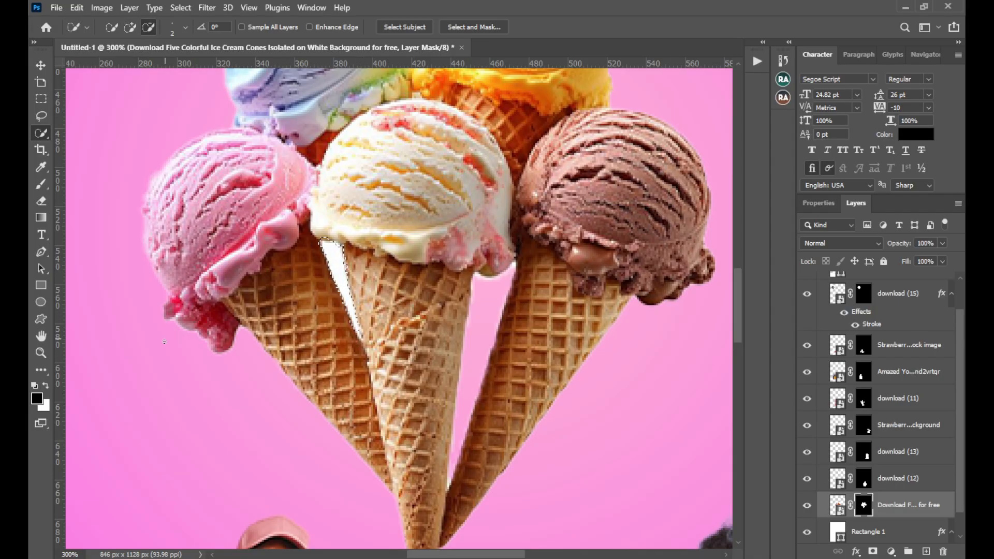
# Brush black over the selected gap on the ice cream cones' layer mask to hide the white, and deselect
pyautogui.click(41, 184)
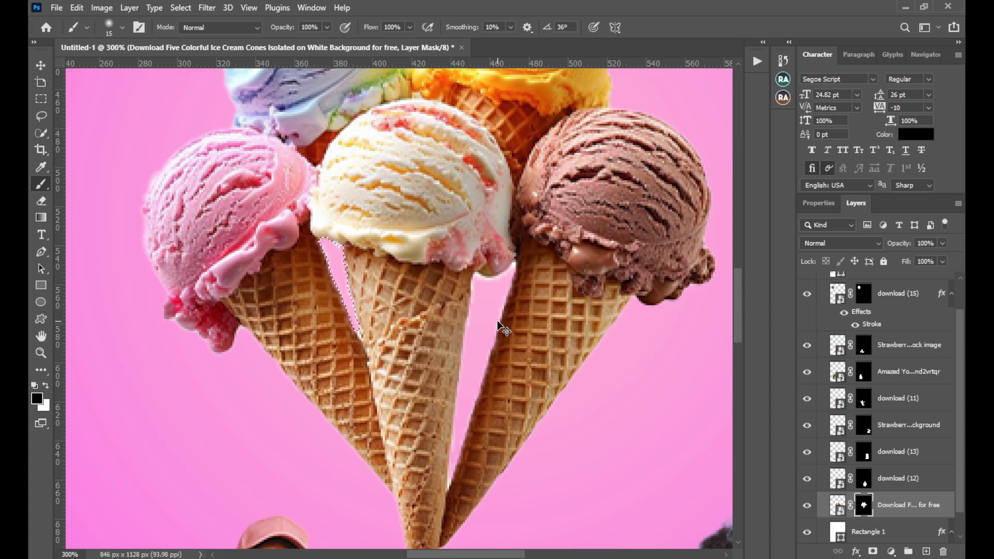
pyautogui.hotkey('ctrl', 'd')
pyautogui.click(35, 69)
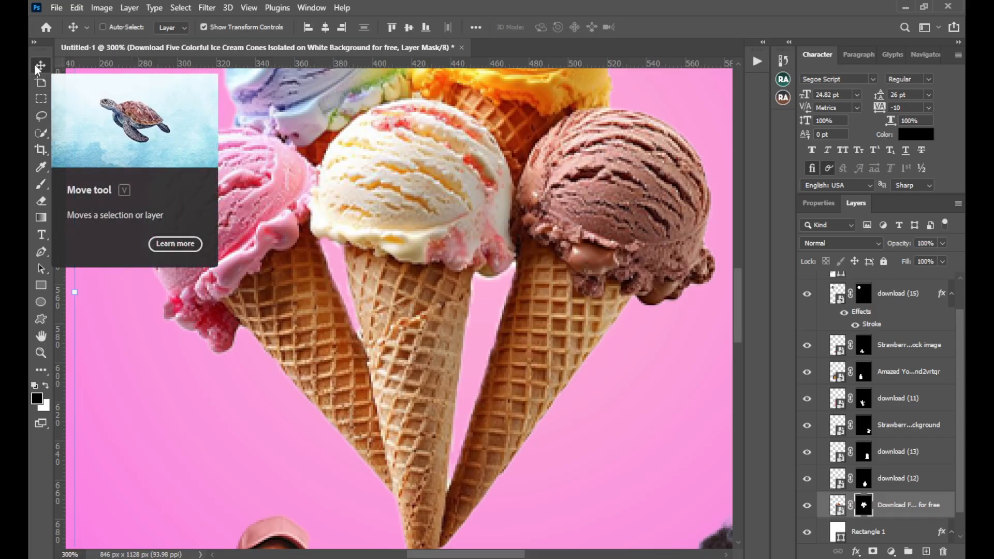
pyautogui.hotkey('ctrl', '0')
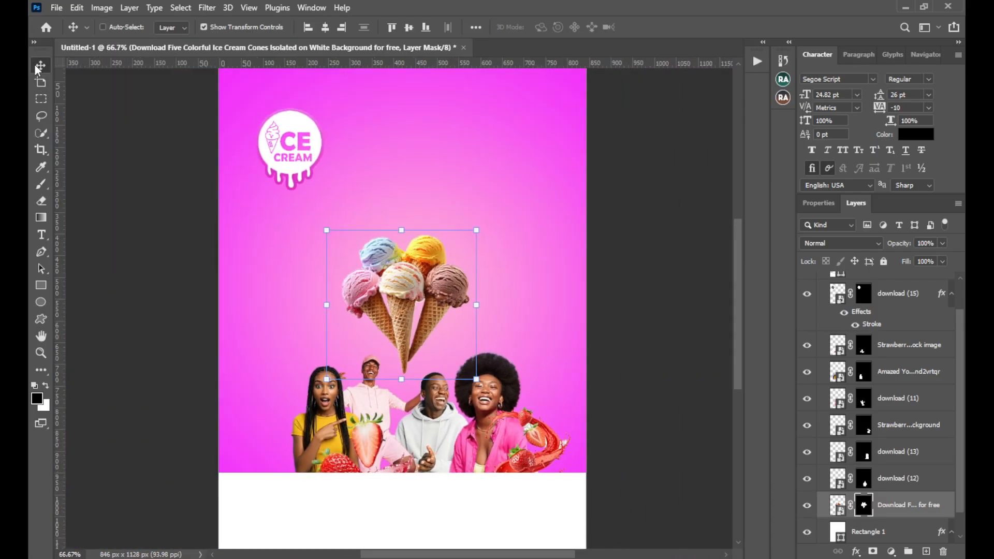
# Enable automatic layer selection for the Move tool and center the ice cream cones horizontally on the canvas
pyautogui.click(102, 27)
pyautogui.moveTo(667, 278)
pyautogui.mouseDown()
pyautogui.moveTo(659, 295)
pyautogui.moveTo(659, 287)
pyautogui.mouseUp()
pyautogui.click(668, 219)
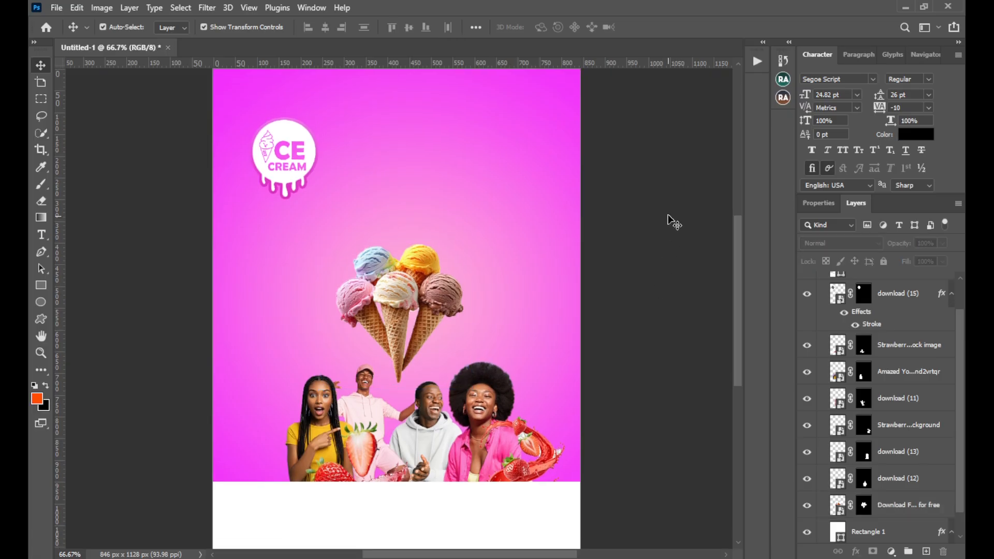
pyautogui.click(438, 309)
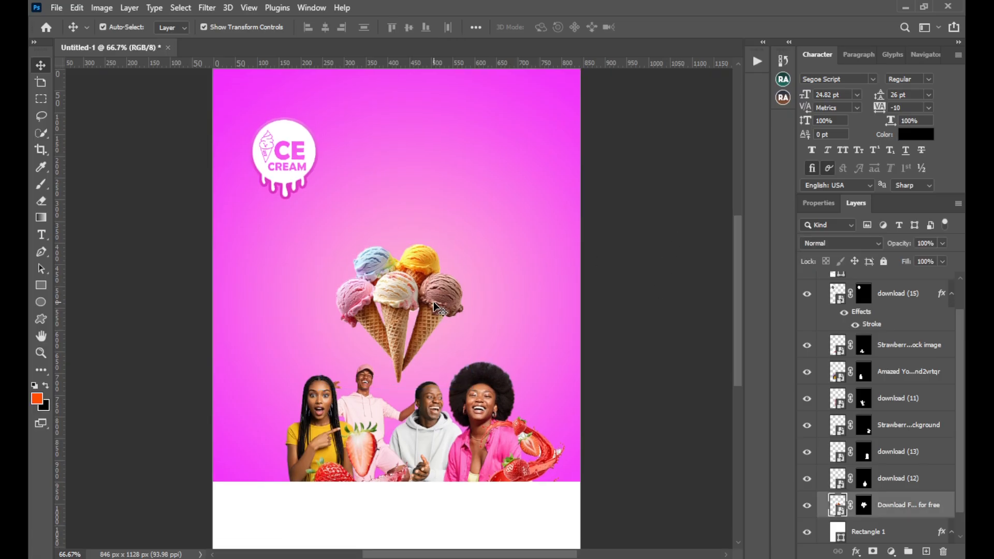
pyautogui.click(327, 26)
pyautogui.click(645, 320)
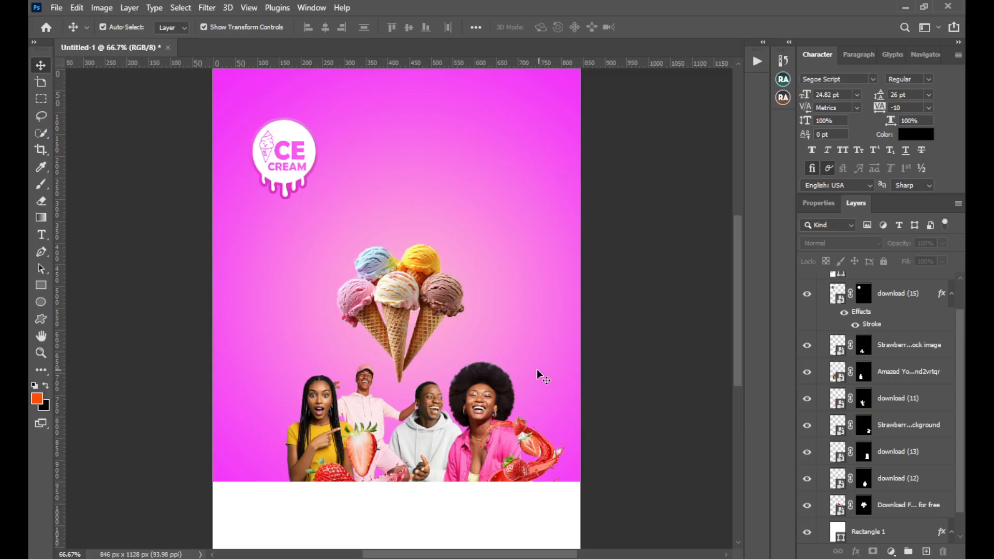
# Place the green abstract shape image from the ICE CREAM DESIGN folder directly above the pink background rectangle's layer
pyautogui.click(539, 286)
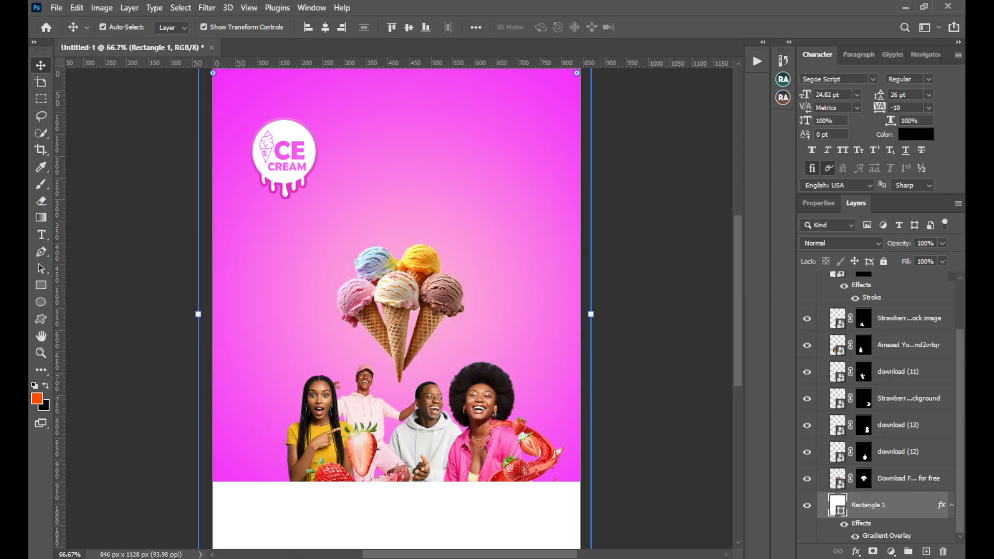
pyautogui.click(181, 558)
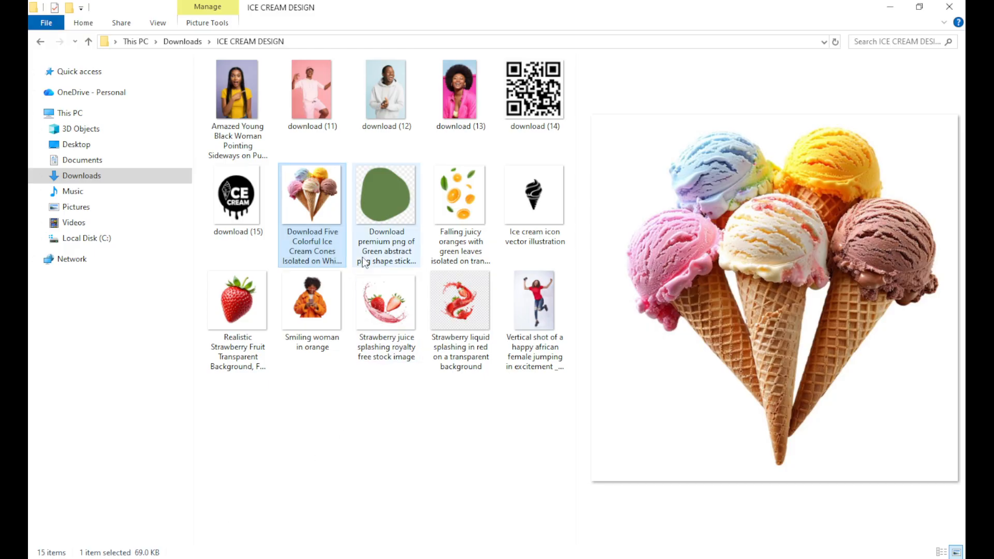
pyautogui.click(390, 203)
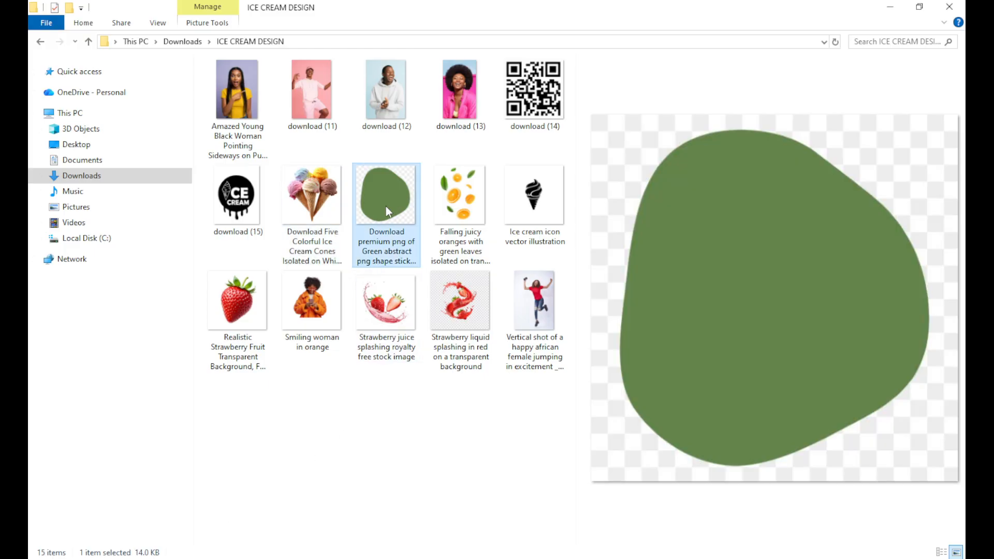
pyautogui.moveTo(386, 206); pyautogui.dragTo(505, 269)
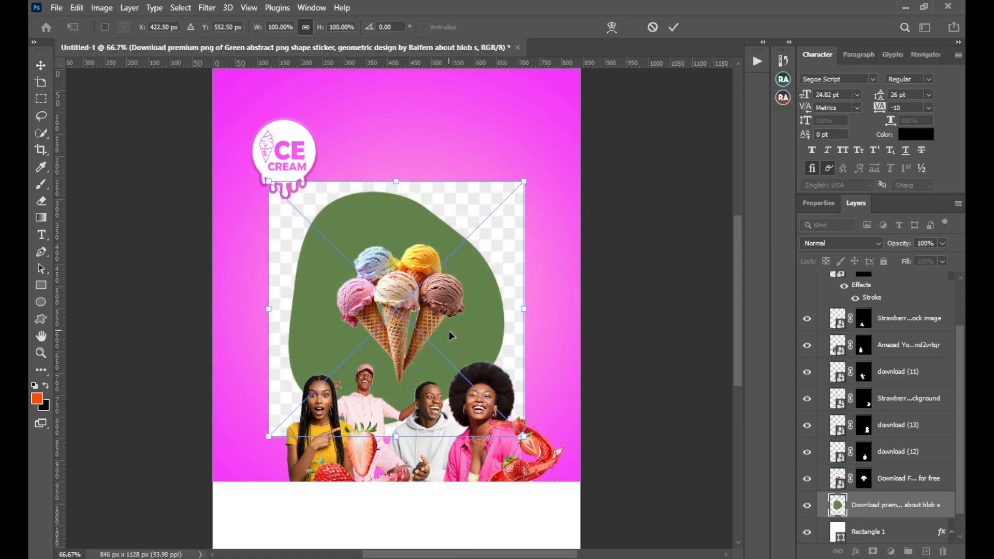
# Scale the green shape to 37.64% and position it just to the right of the ice cream cones
pyautogui.moveTo(449, 331); pyautogui.dragTo(499, 270)
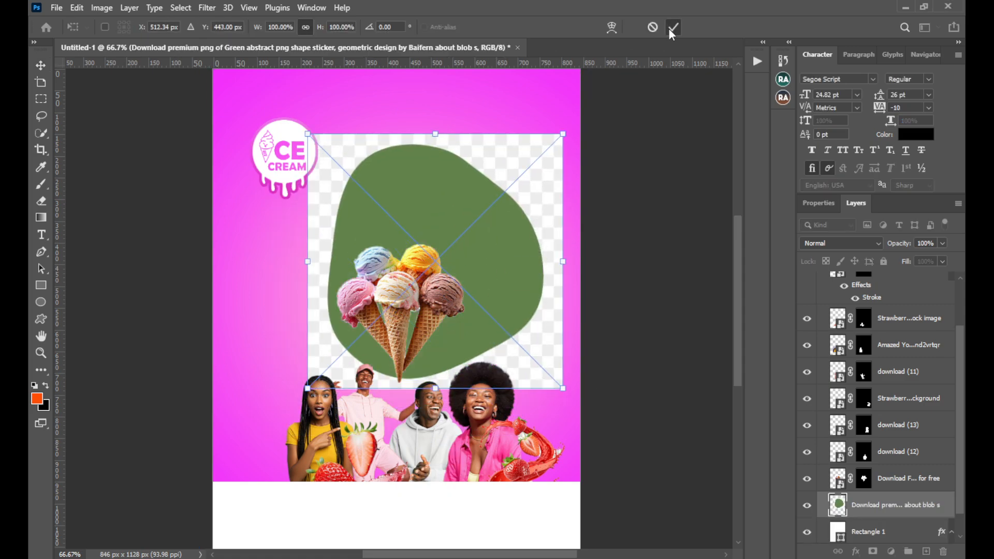
pyautogui.moveTo(308, 261); pyautogui.dragTo(525, 287)
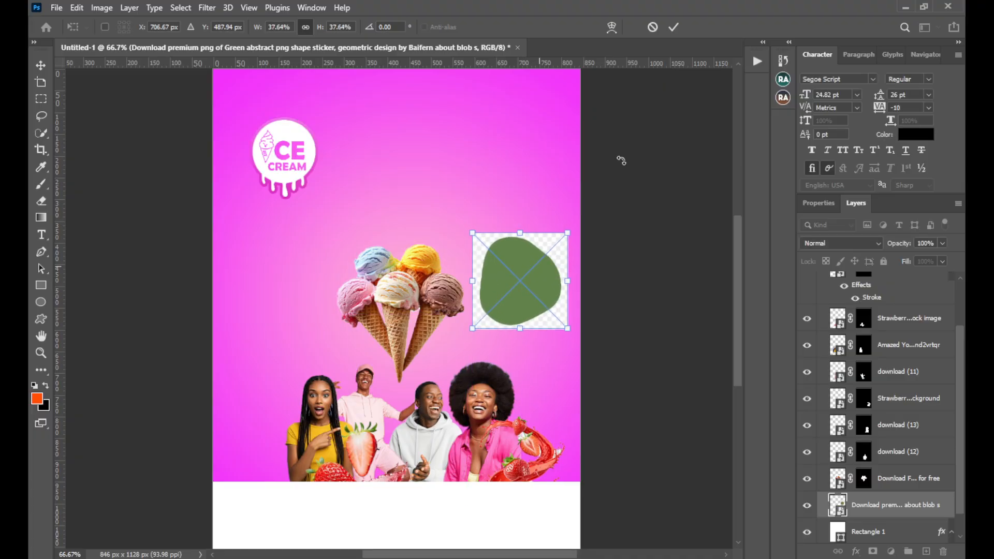
pyautogui.click(674, 27)
pyautogui.moveTo(537, 282); pyautogui.dragTo(533, 284)
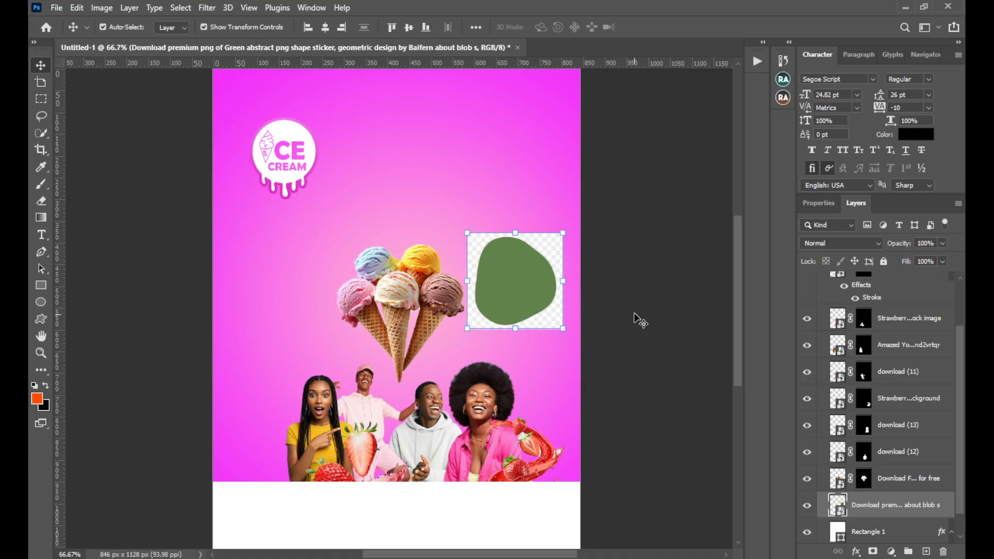
# Select the green shape with Select Subject and mask out its checkered background
pyautogui.click(182, 8)
pyautogui.click(193, 159)
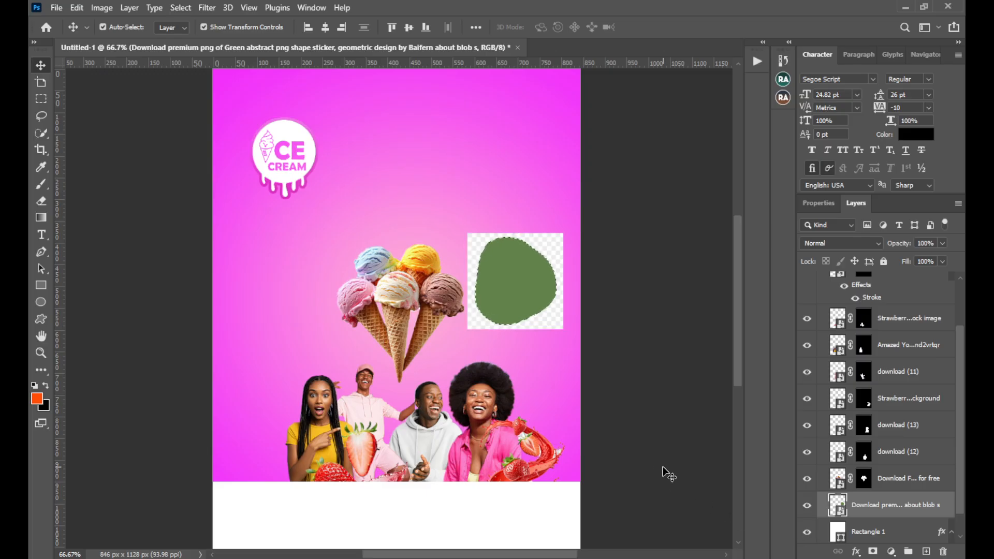
pyautogui.click(873, 551)
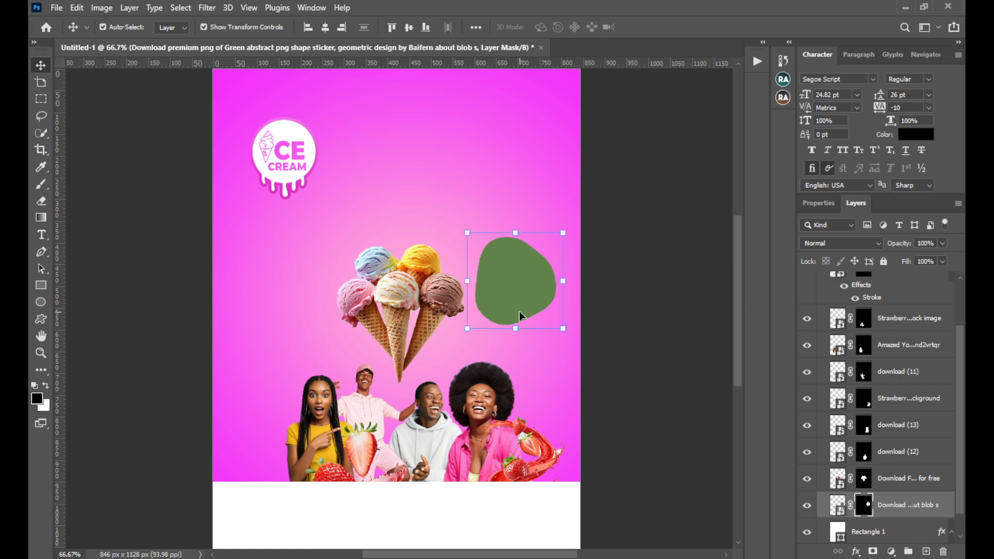
# Add a Color Overlay to the green shape, using white (ffffff) sampled from the flyer's empty lower area
pyautogui.click(837, 504)
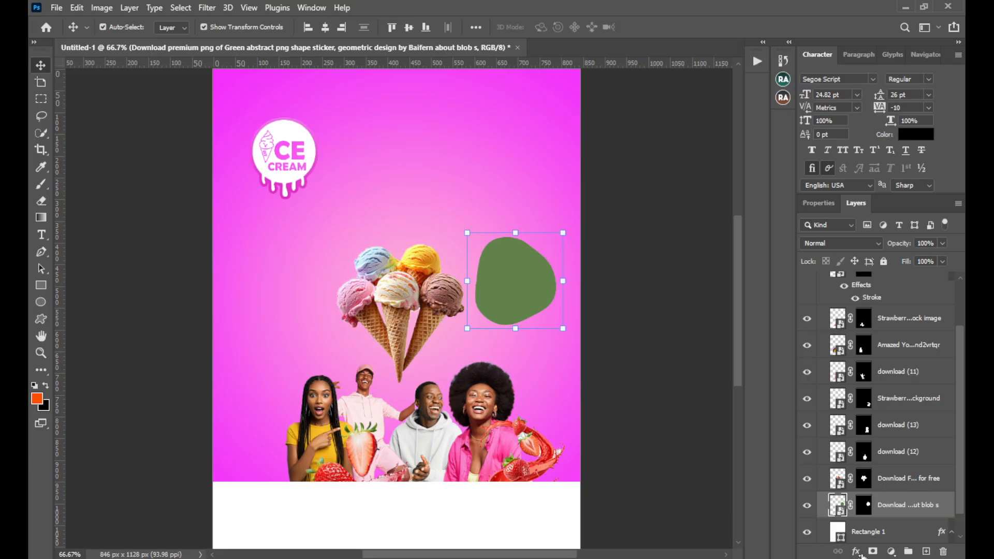
pyautogui.click(858, 552)
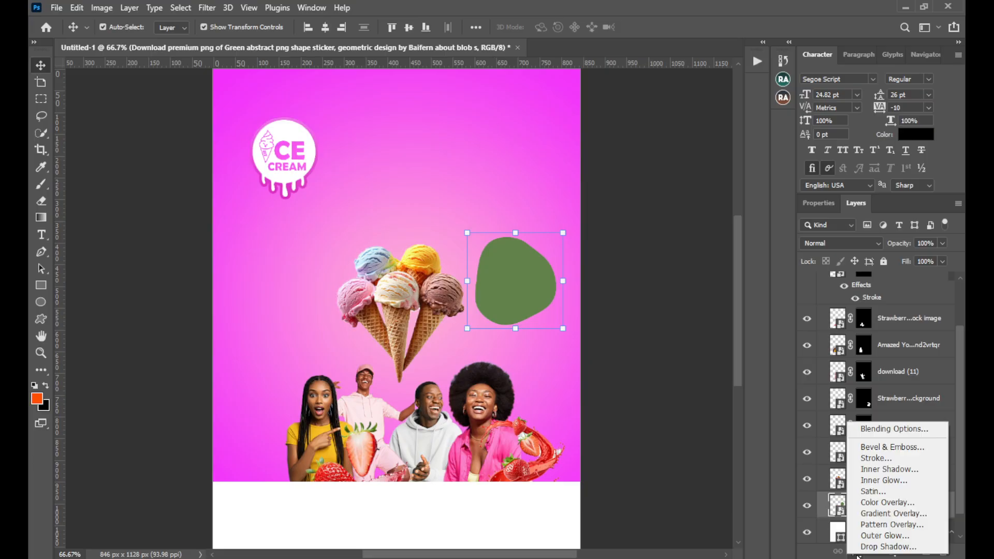
pyautogui.click(875, 503)
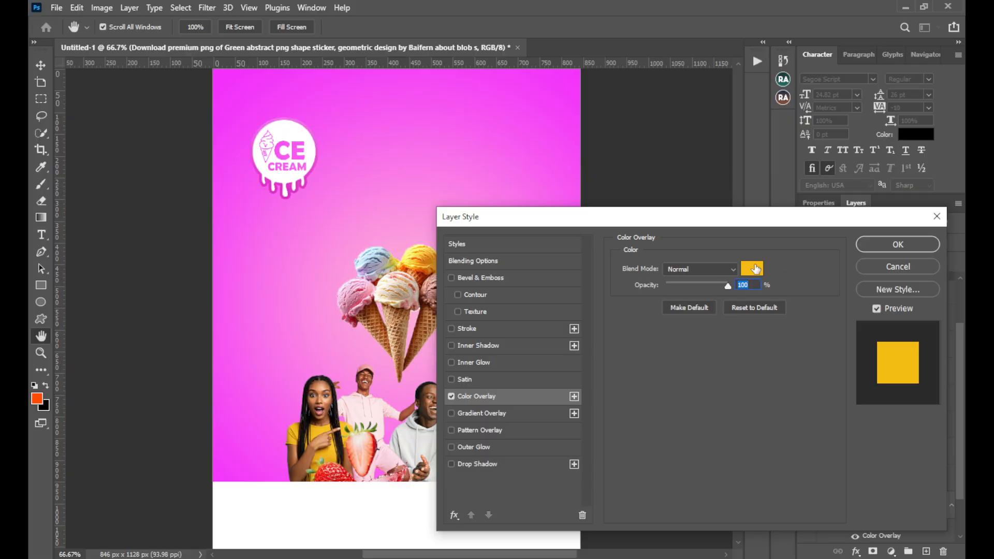
pyautogui.moveTo(741, 216); pyautogui.dragTo(772, 372)
pyautogui.click(782, 424)
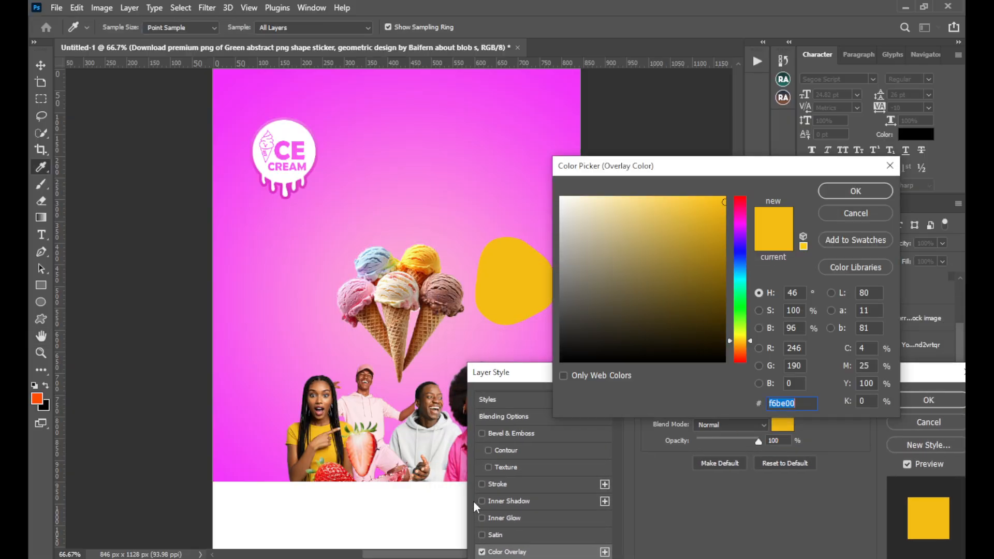
pyautogui.click(378, 501)
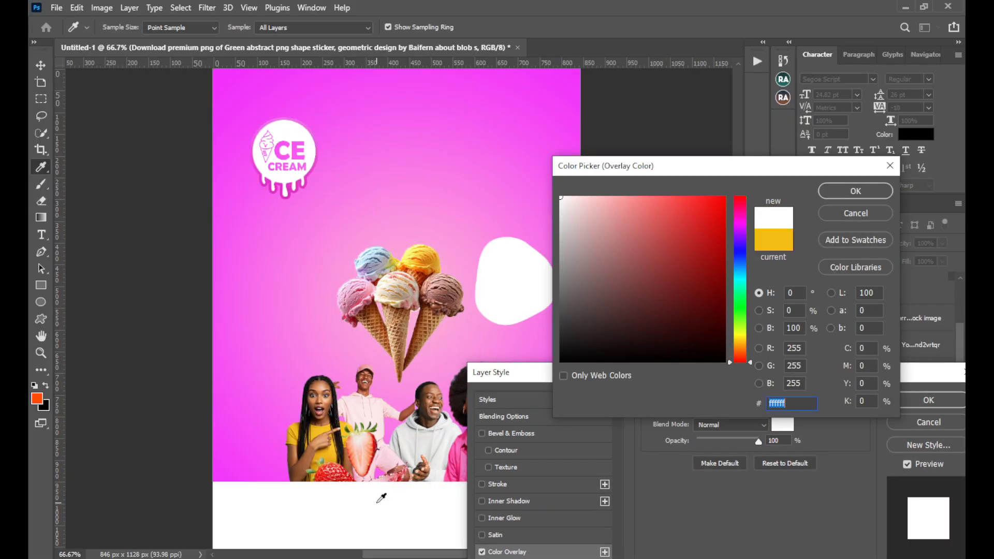
pyautogui.click(825, 194)
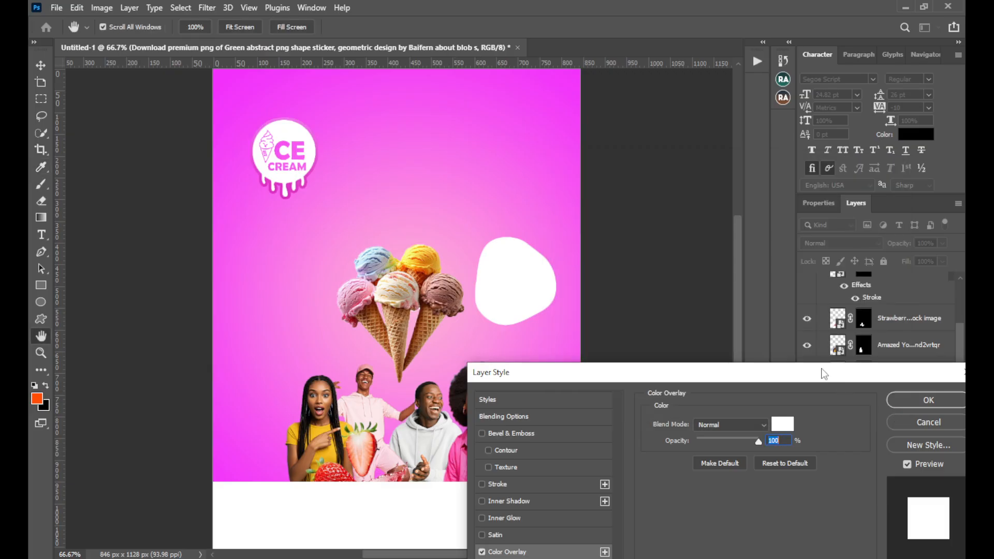
# Add an outside pink gradient stroke of 8 px at 50% opacity to the white shape, and nudge it slightly right and down
pyautogui.moveTo(824, 374); pyautogui.dragTo(932, 189)
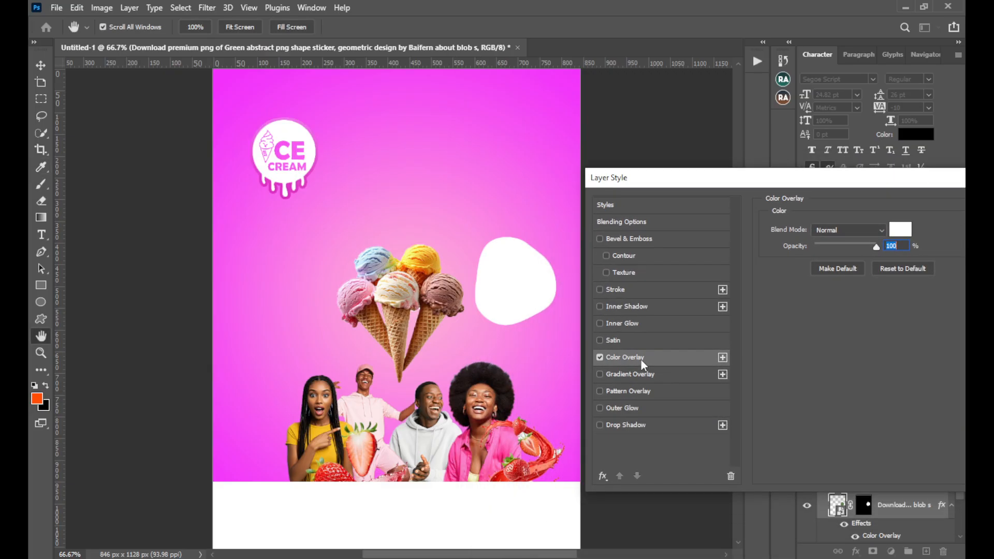
pyautogui.click(644, 288)
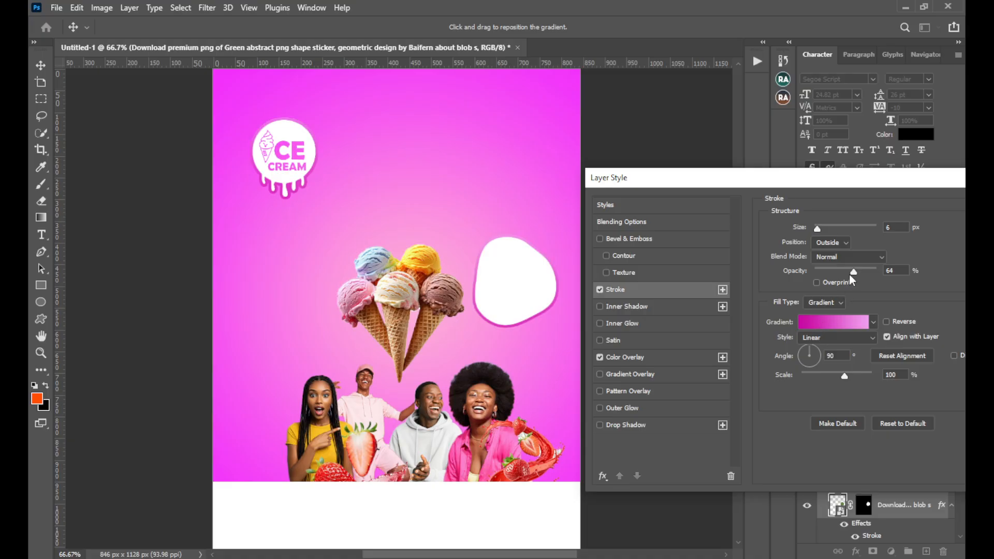
pyautogui.moveTo(818, 233); pyautogui.dragTo(815, 236)
pyautogui.moveTo(870, 182); pyautogui.dragTo(822, 284)
pyautogui.moveTo(828, 373); pyautogui.dragTo(821, 369)
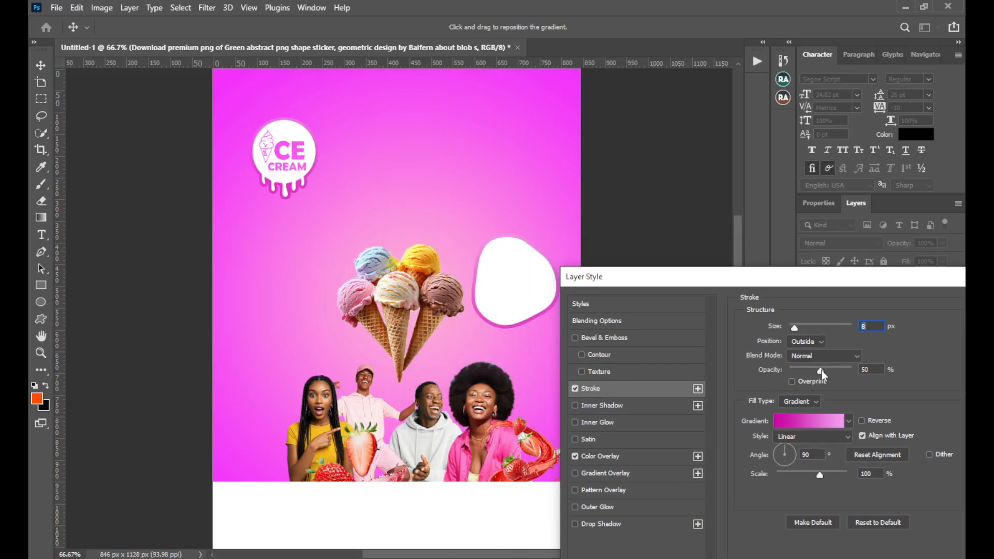
pyautogui.moveTo(848, 284)
pyautogui.mouseDown()
pyautogui.moveTo(753, 267)
pyautogui.moveTo(699, 236)
pyautogui.mouseUp()
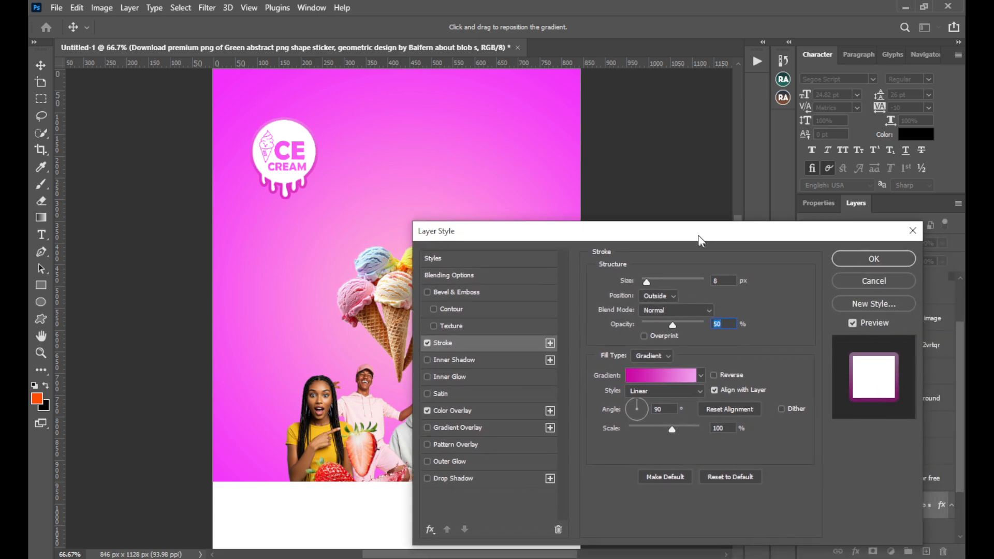
pyautogui.click(858, 262)
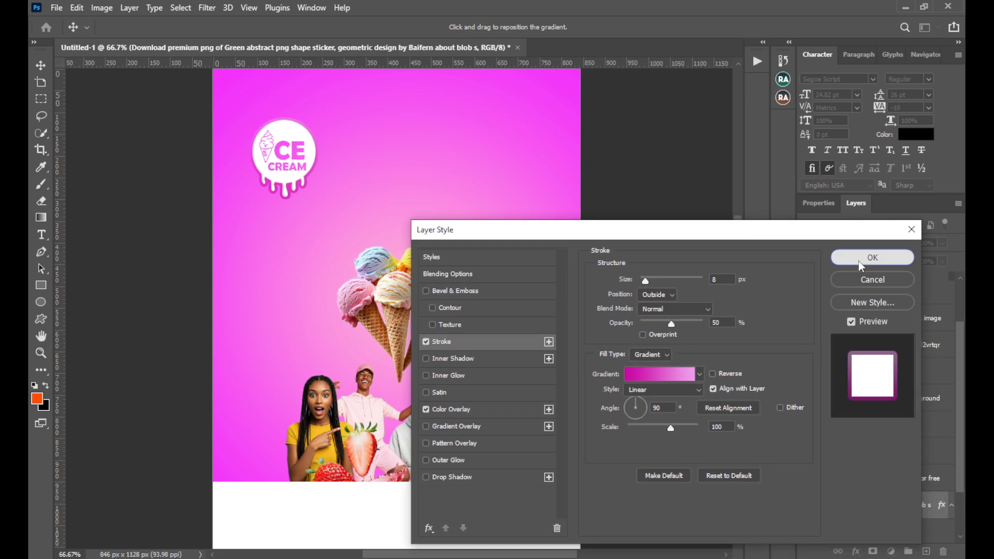
pyautogui.moveTo(508, 299); pyautogui.dragTo(514, 300)
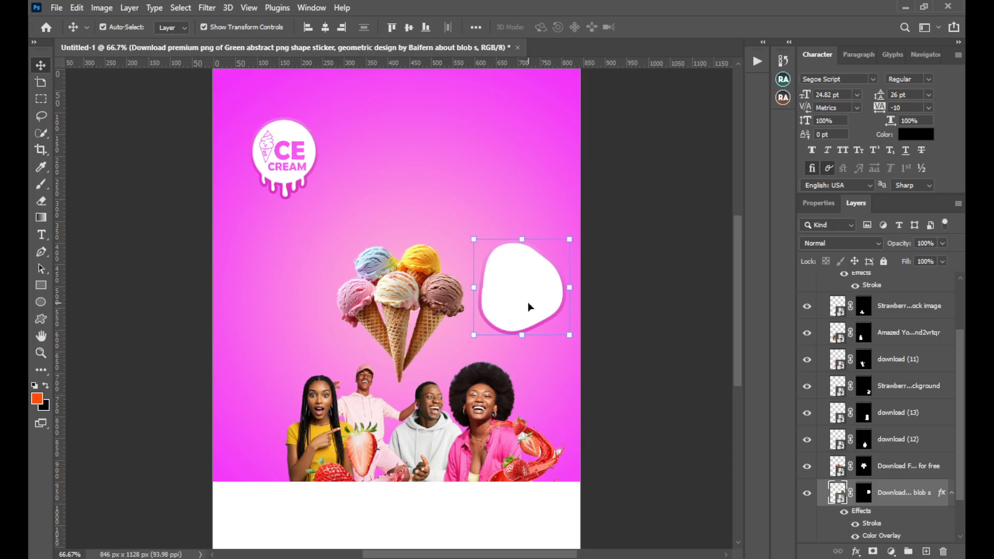
# Move the white blob shape left until its edge meets the ice cream cones, keeping its height on the flyer
pyautogui.moveTo(526, 302); pyautogui.dragTo(495, 315)
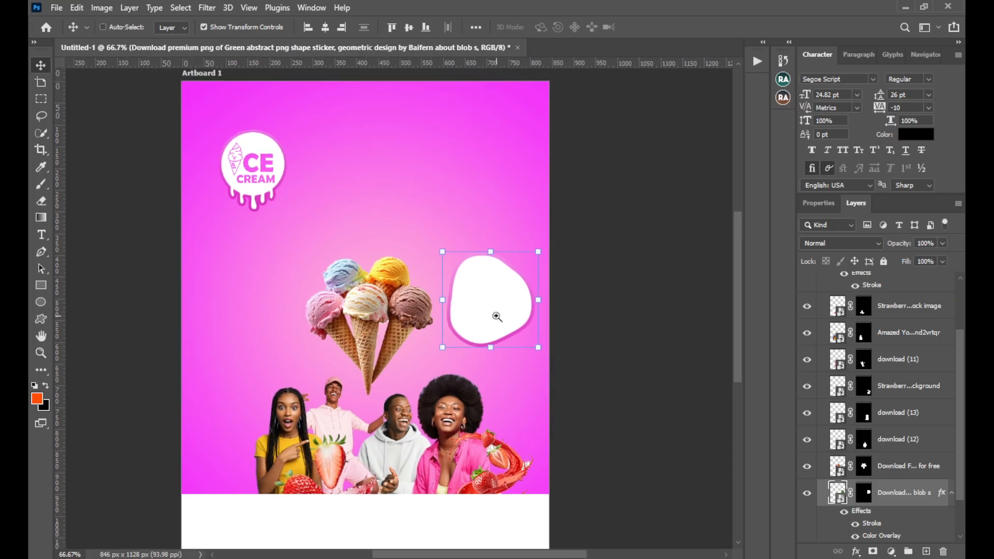
pyautogui.hotkey('ctrl', '+')
pyautogui.hotkey('ctrl', '+')
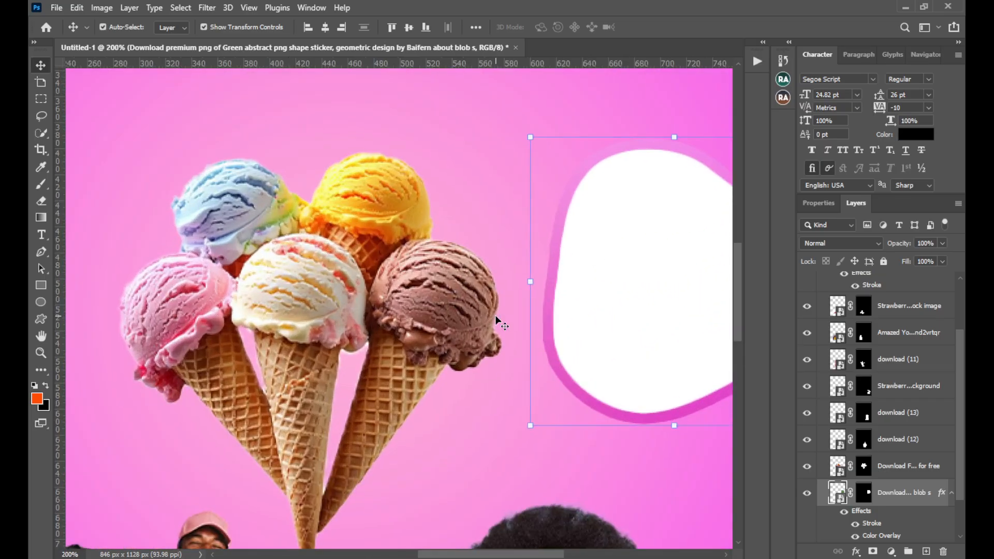
pyautogui.hotkey('ctrl', '-')
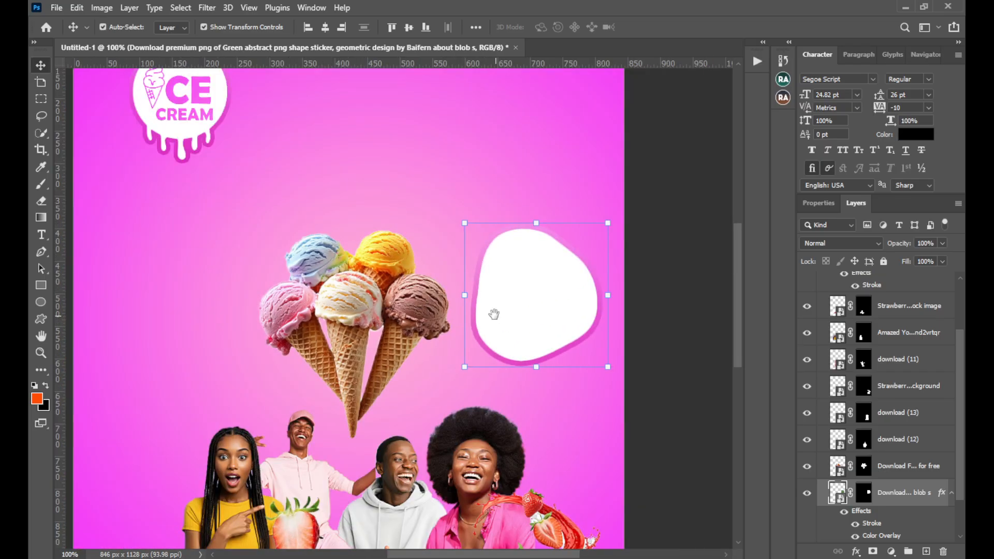
pyautogui.moveTo(464, 322); pyautogui.dragTo(435, 295)
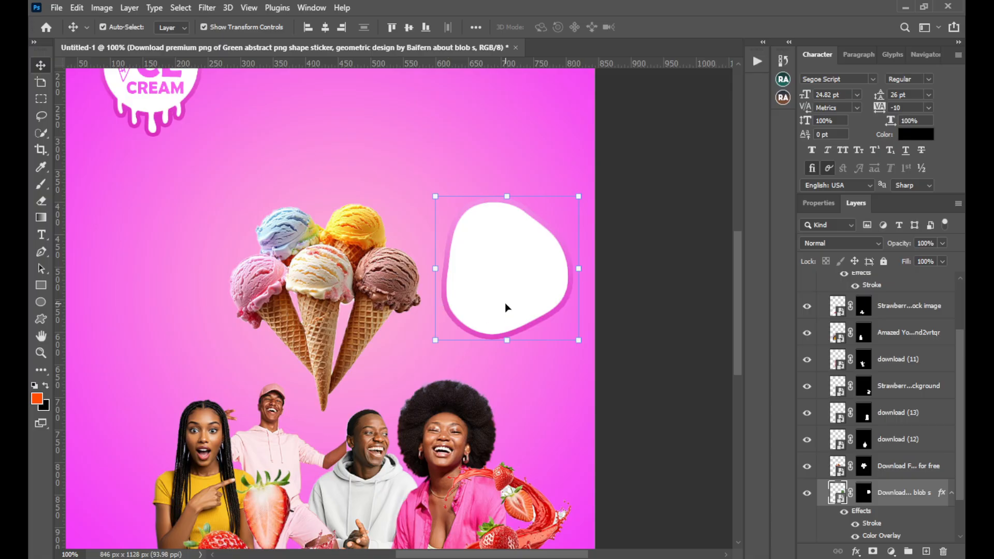
pyautogui.moveTo(504, 305); pyautogui.dragTo(476, 311)
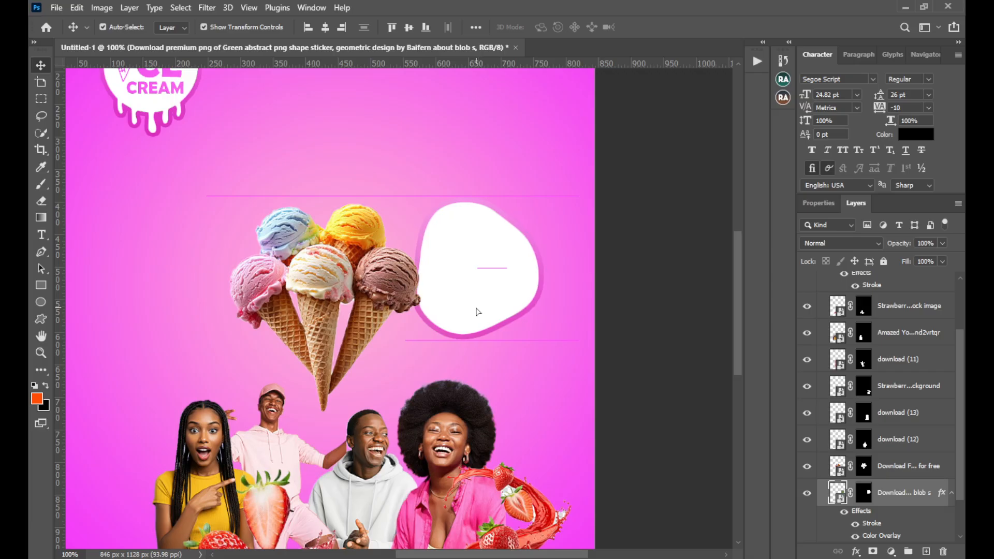
pyautogui.press('ctrl')
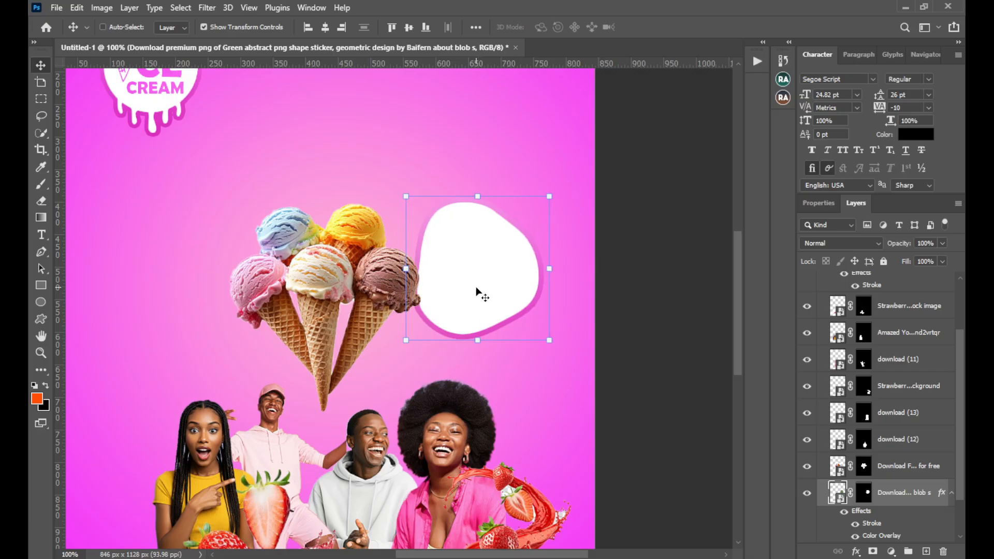
# Add a new layer above the blob layer and create the text "Starting from" in the empty area above the blob
pyautogui.hotkey('ctrl', 'shift', 'n')
pyautogui.press('Return')
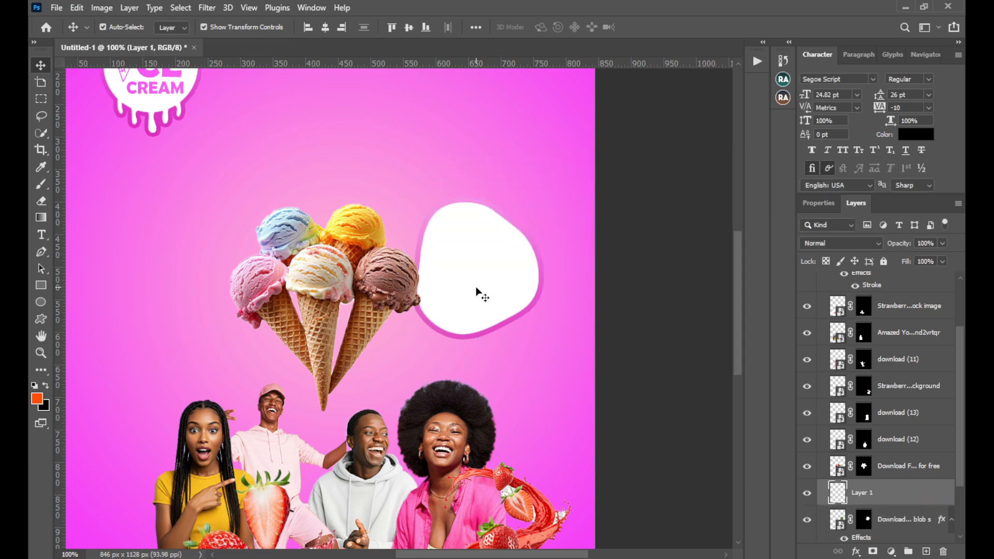
pyautogui.press('t')
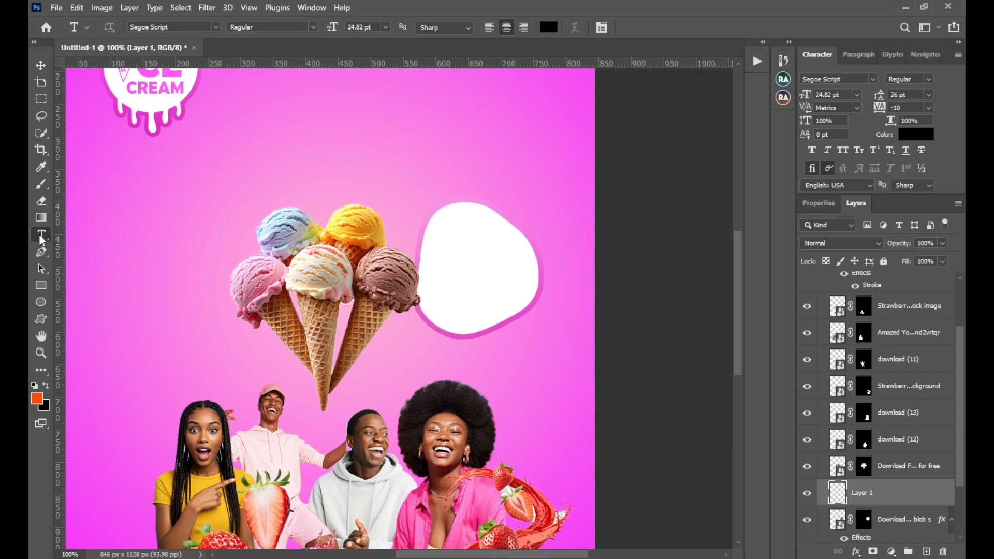
pyautogui.click(428, 136)
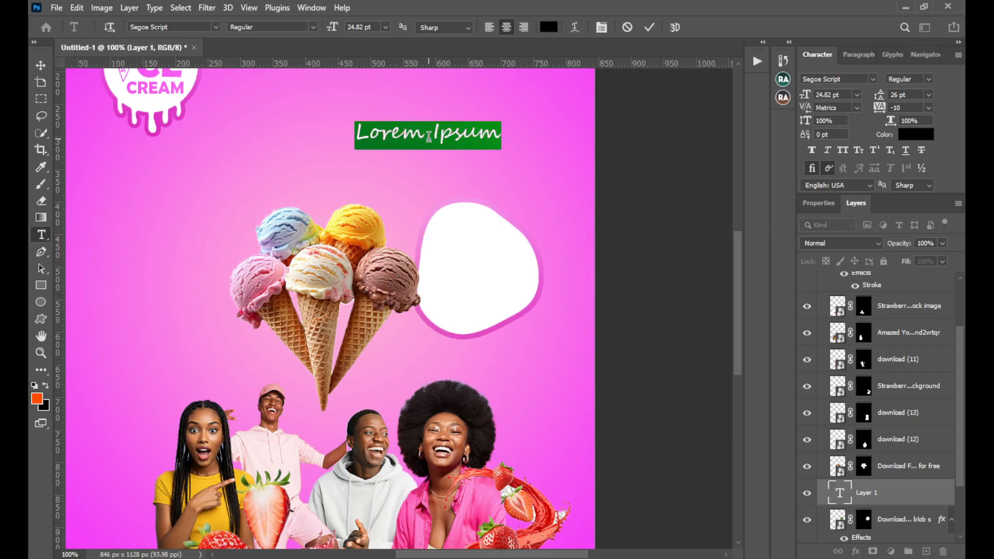
pyautogui.press('BackSpace')
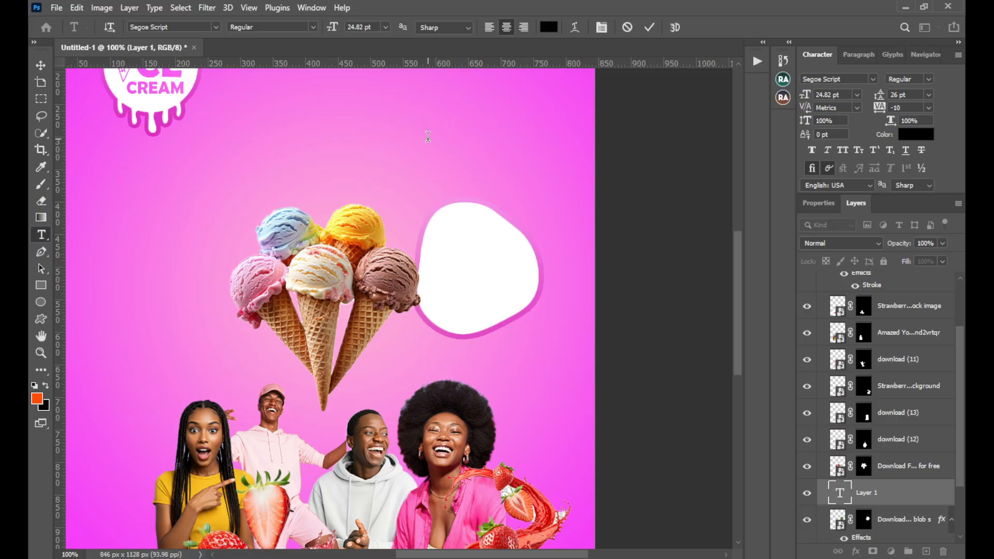
pyautogui.write('Starting')
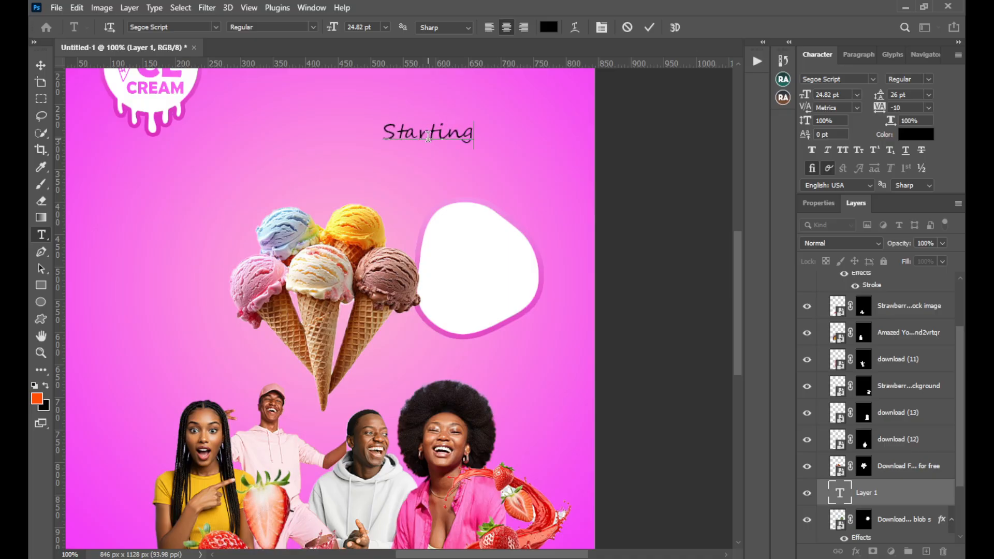
pyautogui.write(' from')
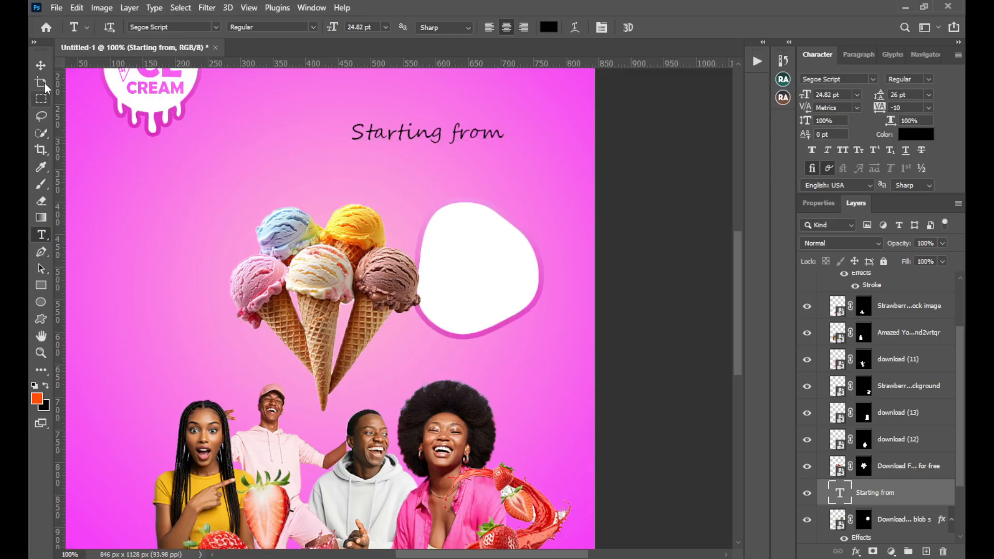
# Move the "Starting from" text onto the white blob and set its font to Poppins
pyautogui.click(40, 65)
pyautogui.moveTo(369, 141); pyautogui.dragTo(459, 248)
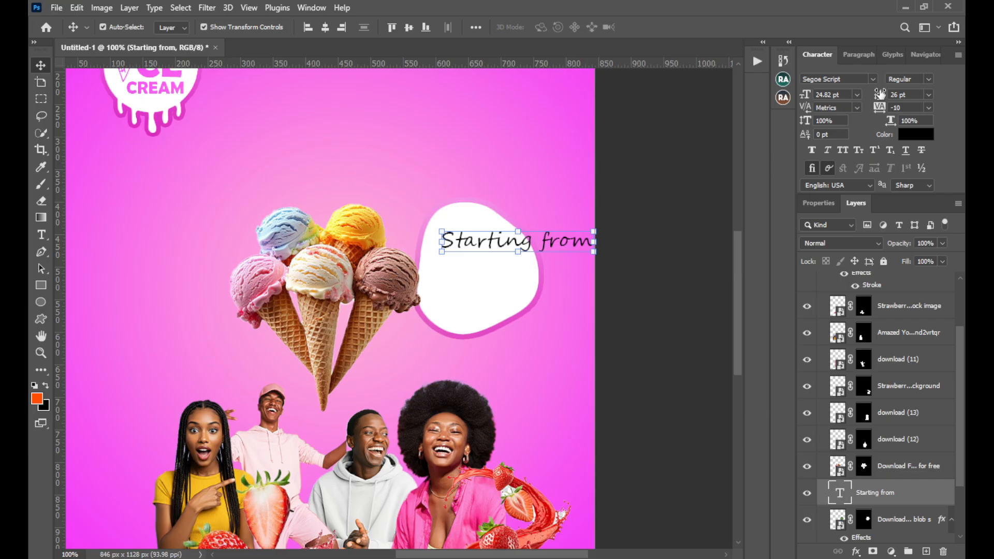
pyautogui.click(873, 78)
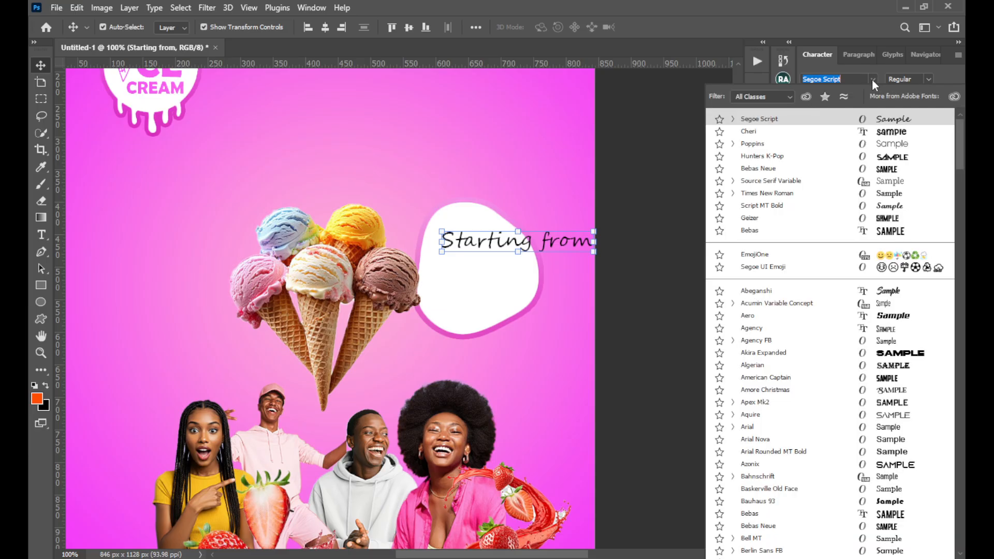
pyautogui.click(800, 144)
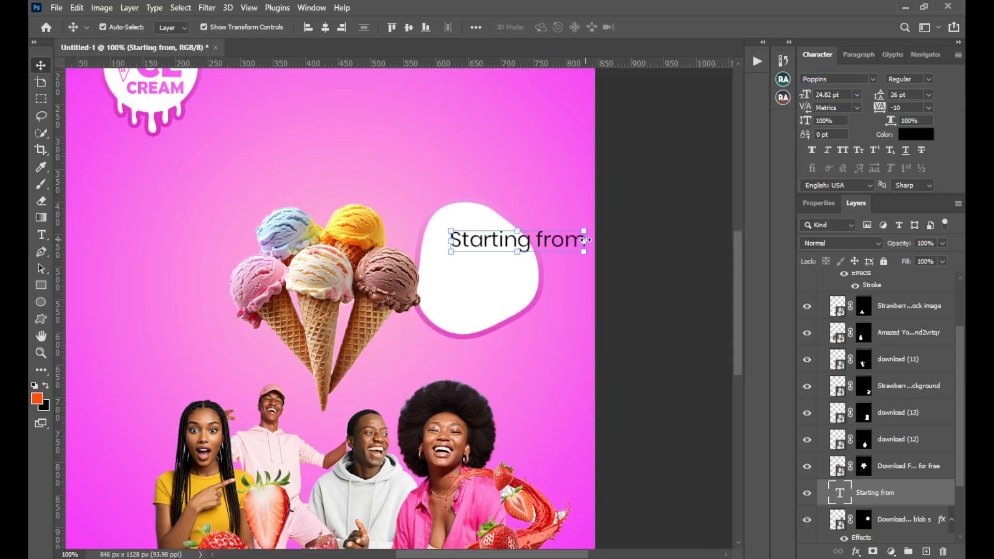
# Scale the "Starting from" text to 53.99% within the blob's upper part and set its font style to SemiBold
pyautogui.moveTo(581, 242); pyautogui.dragTo(490, 252)
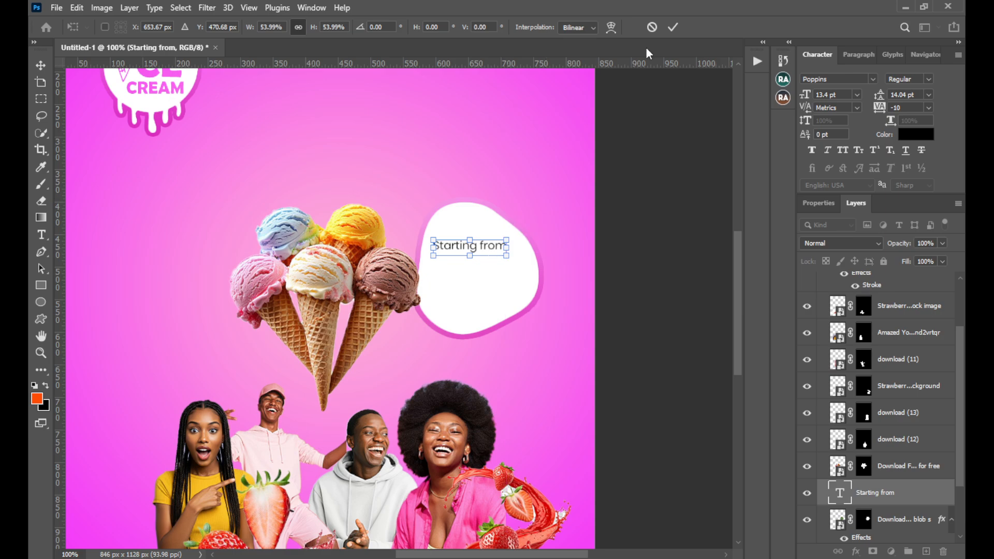
pyautogui.click(672, 27)
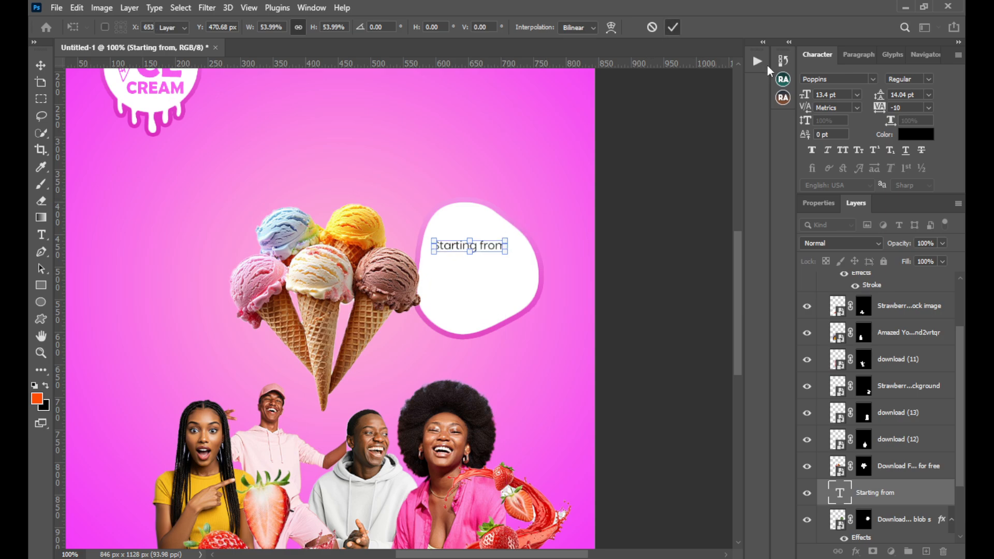
pyautogui.click(929, 80)
pyautogui.click(890, 192)
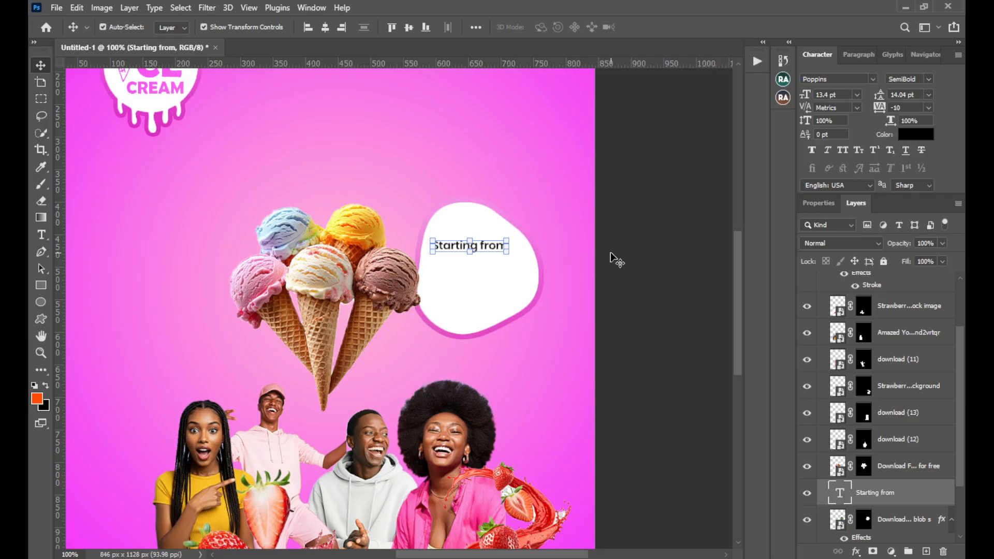
pyautogui.press('Right')
pyautogui.press('Right')
pyautogui.press('Right')
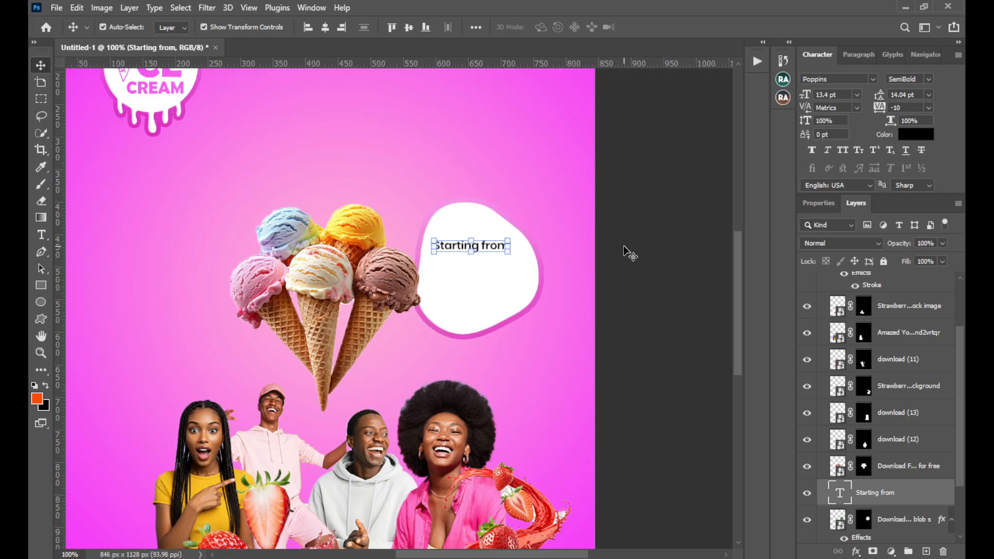
# Set the "Starting from" text colour to pink (f546f8), sampled from the flyer background beside the strawberry splash
pyautogui.click(927, 136)
pyautogui.click(587, 522)
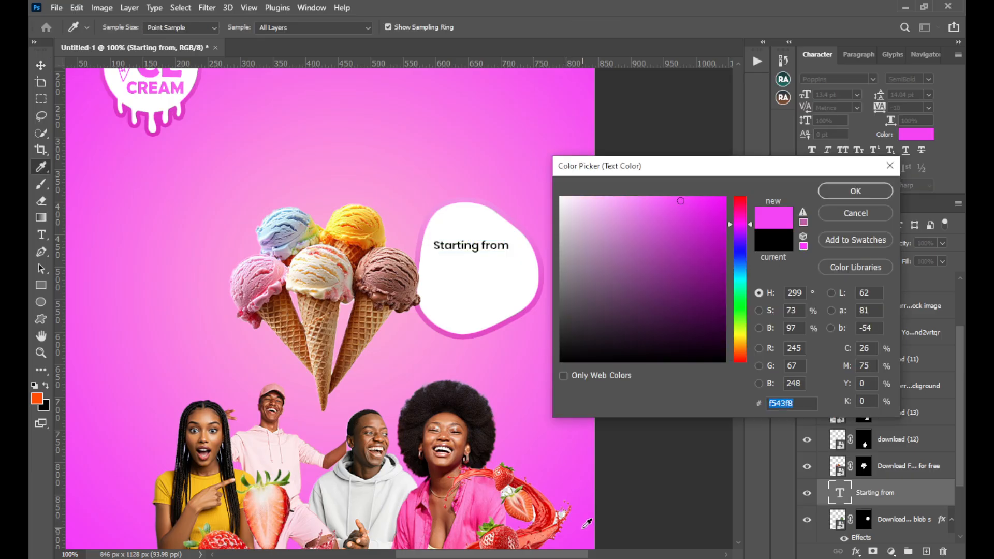
pyautogui.click(835, 190)
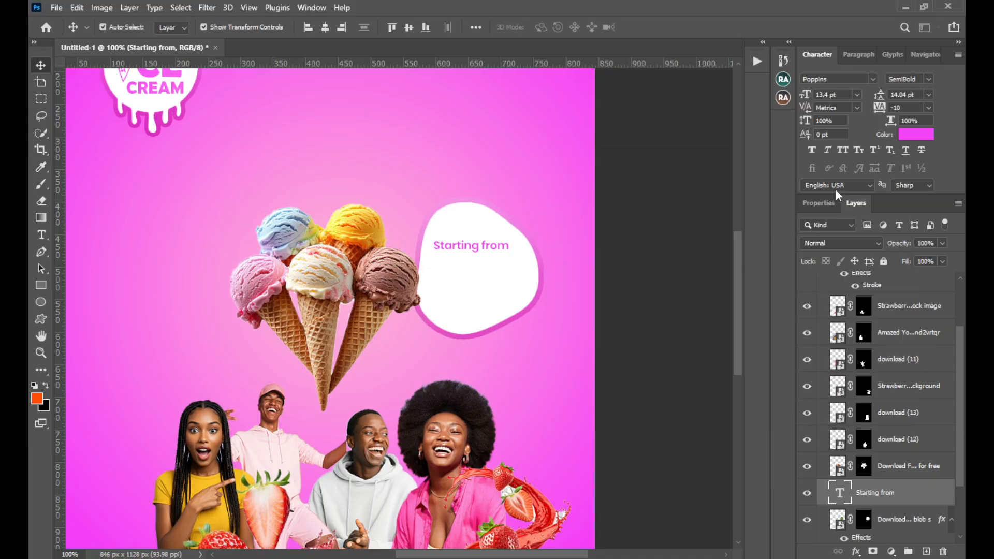
pyautogui.click(920, 137)
pyautogui.click(571, 520)
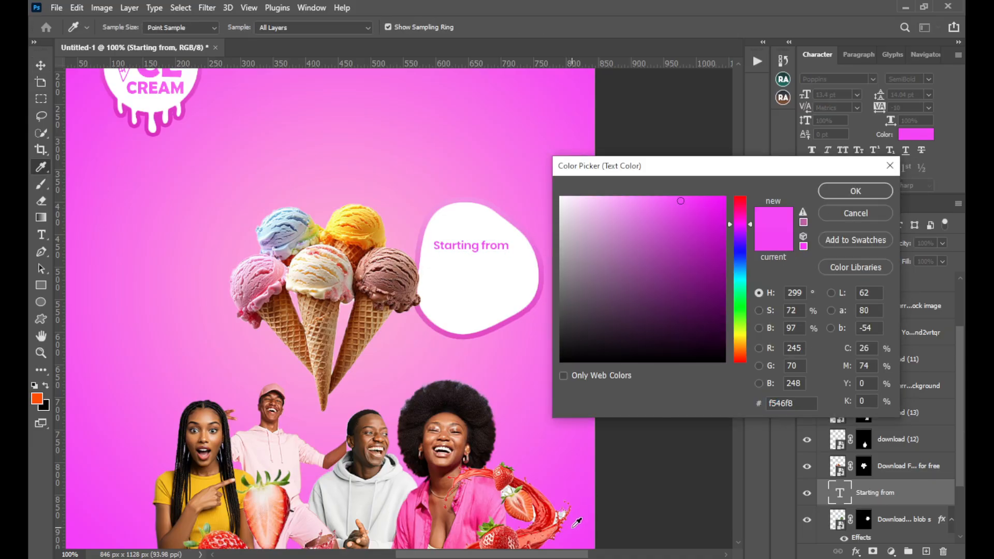
pyautogui.click(841, 194)
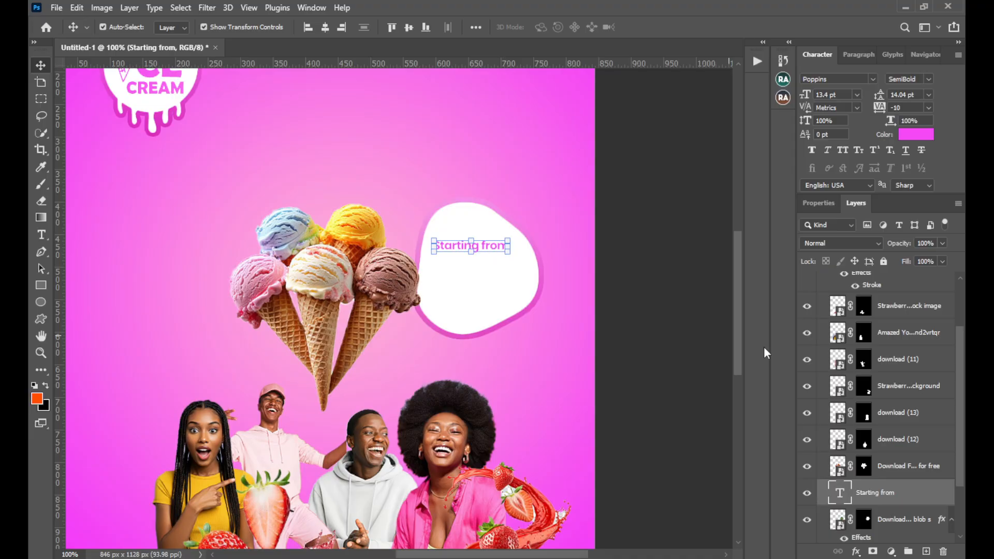
# Duplicate the "Starting from" text layer and place the copy directly below the original inside the blob
pyautogui.rightClick(890, 498)
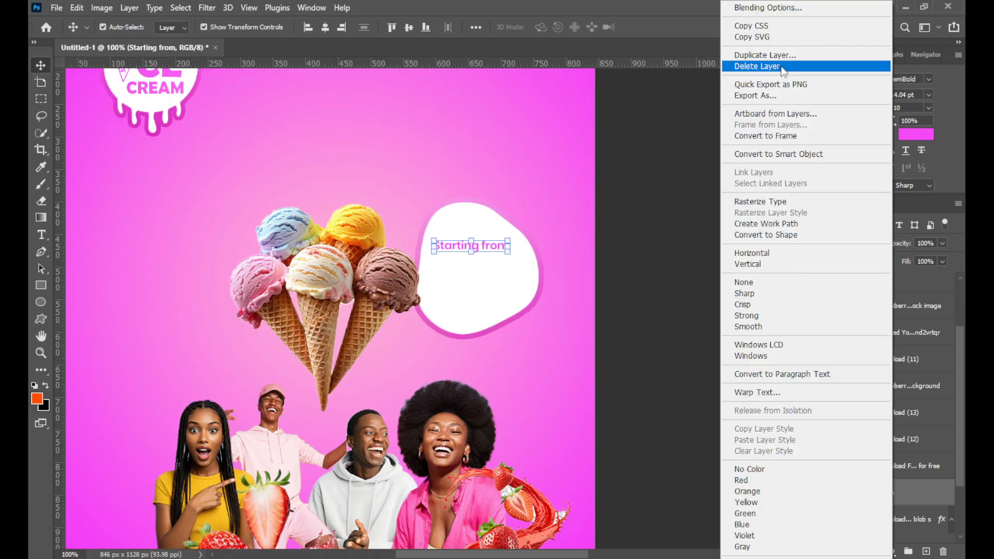
pyautogui.click(765, 55)
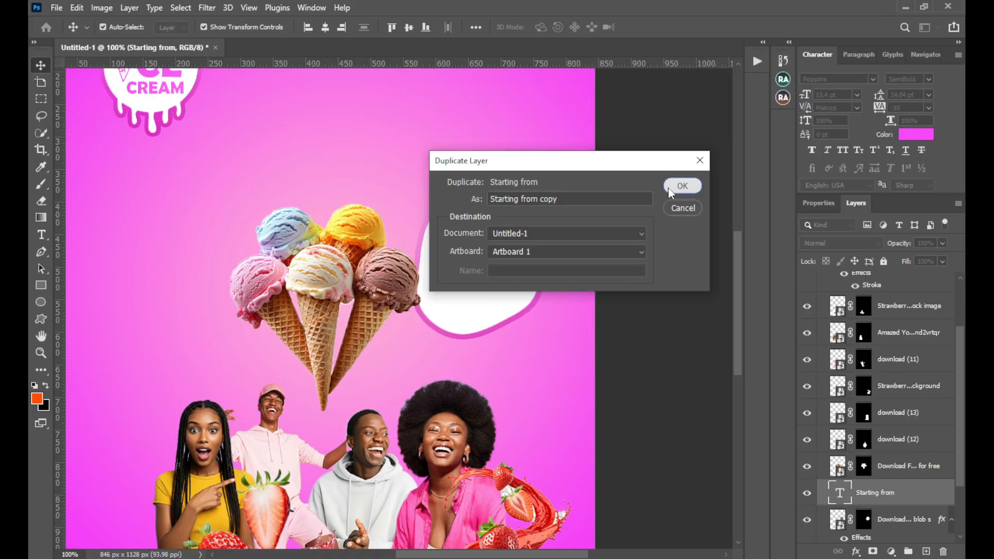
pyautogui.click(681, 186)
pyautogui.moveTo(497, 249); pyautogui.dragTo(501, 285)
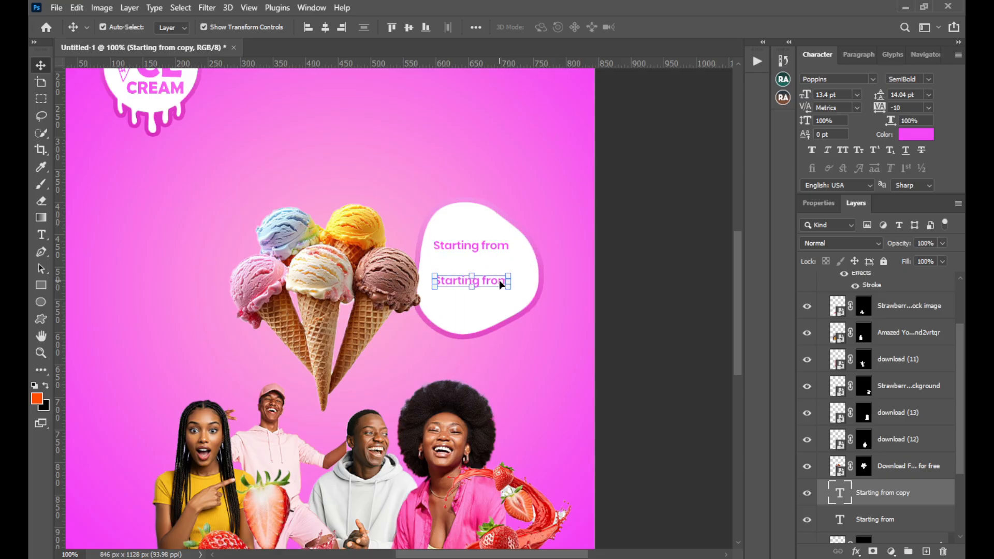
# Replace the wording of the duplicated text with "5"
pyautogui.doubleClick(501, 285)
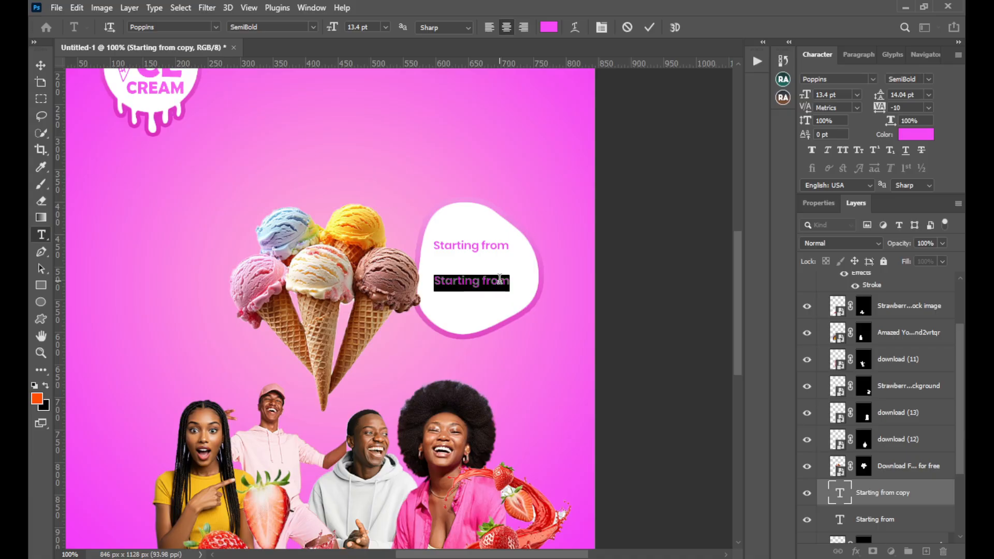
pyautogui.write('5')
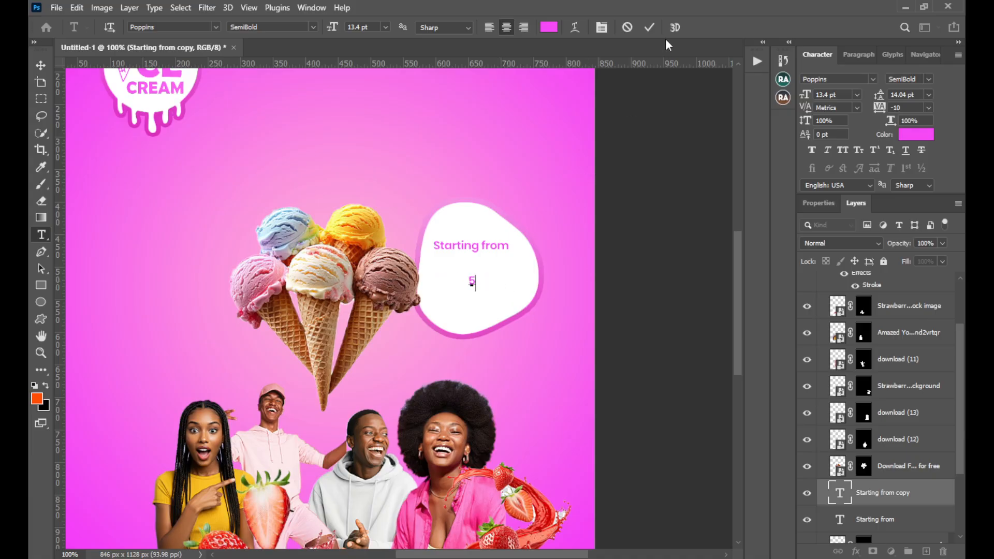
pyautogui.click(649, 27)
pyautogui.press('v')
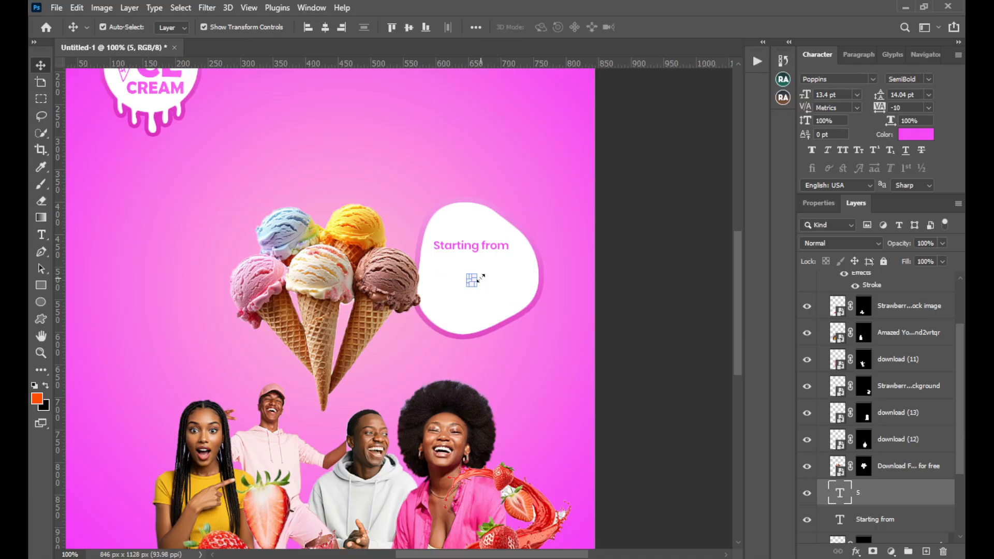
# Scale the "5" to 725.46% and position it inside the blob, centred just below "Starting from"
pyautogui.hotkey('ctrl', 't')
pyautogui.moveTo(492, 283)
pyautogui.mouseDown()
pyautogui.moveTo(575, 281)
pyautogui.moveTo(525, 280)
pyautogui.moveTo(496, 298)
pyautogui.mouseUp()
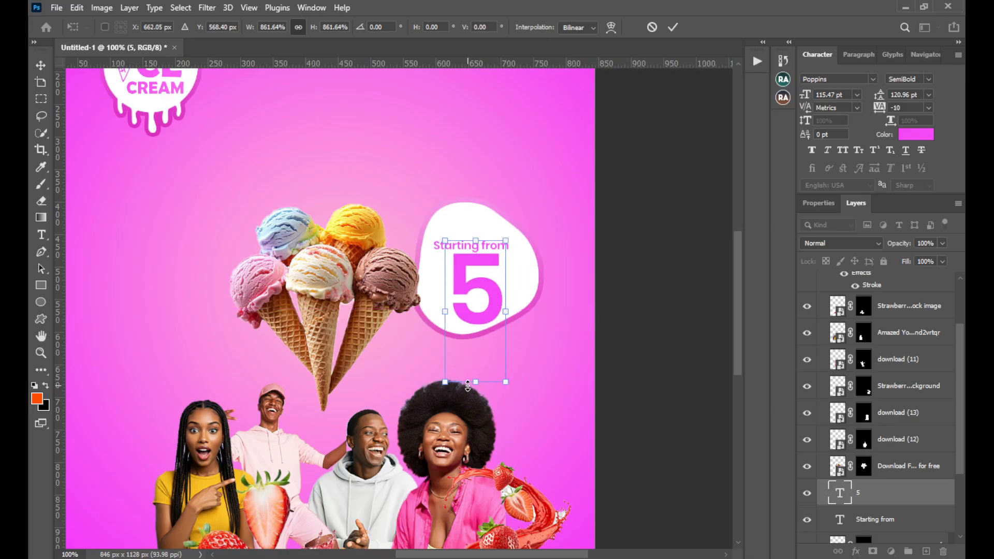
pyautogui.moveTo(467, 382); pyautogui.dragTo(468, 360)
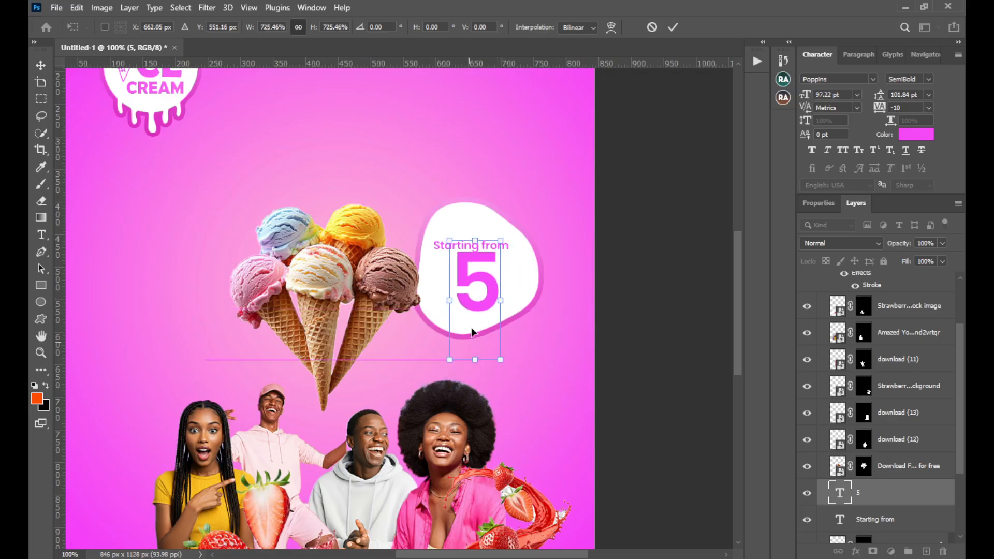
pyautogui.moveTo(486, 299); pyautogui.dragTo(484, 306)
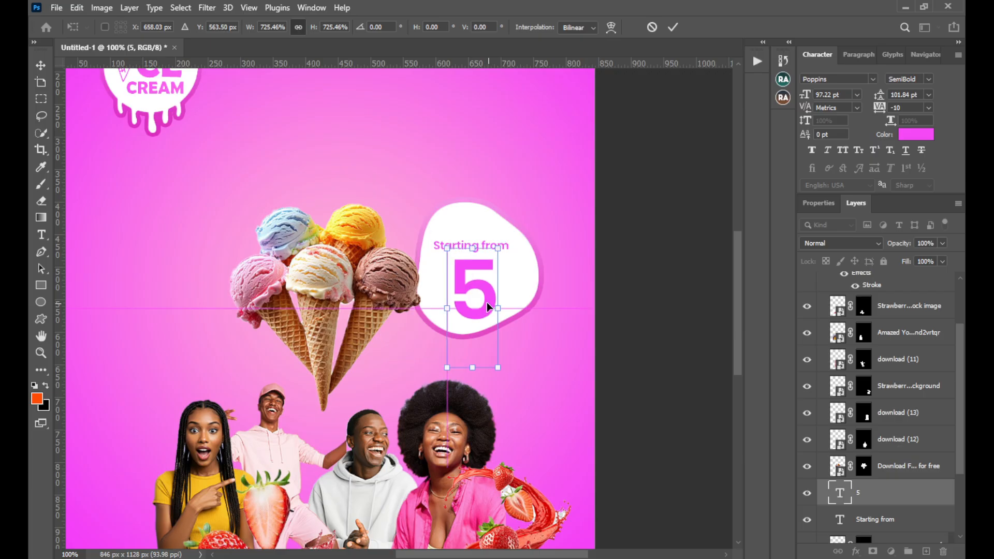
pyautogui.press('Up')
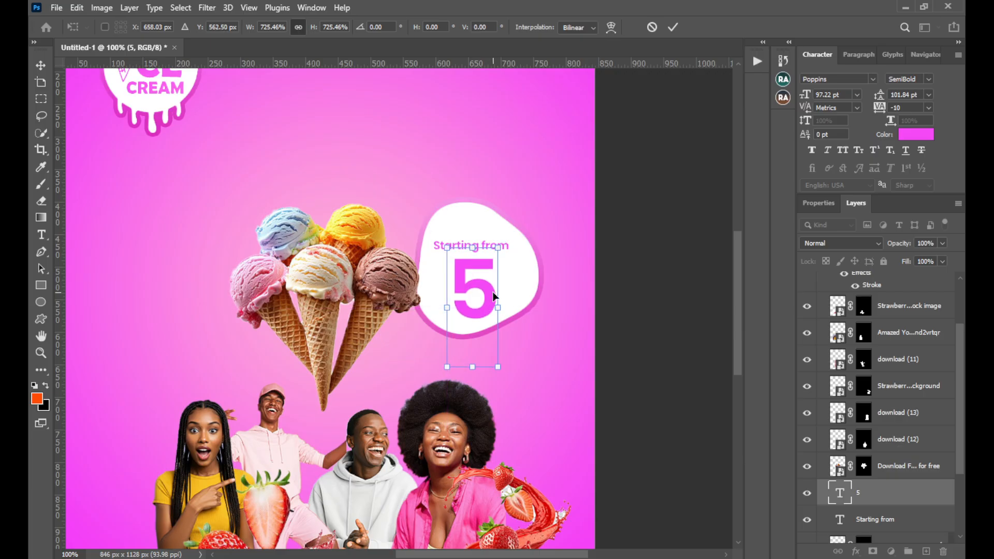
pyautogui.press('Right')
pyautogui.press('Right')
pyautogui.press('Right')
pyautogui.press('Down')
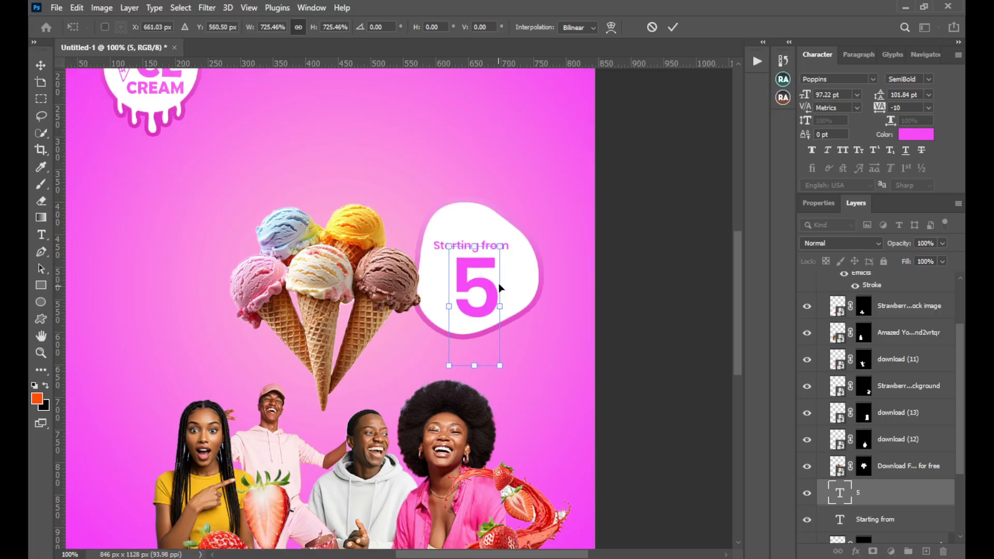
pyautogui.click(673, 27)
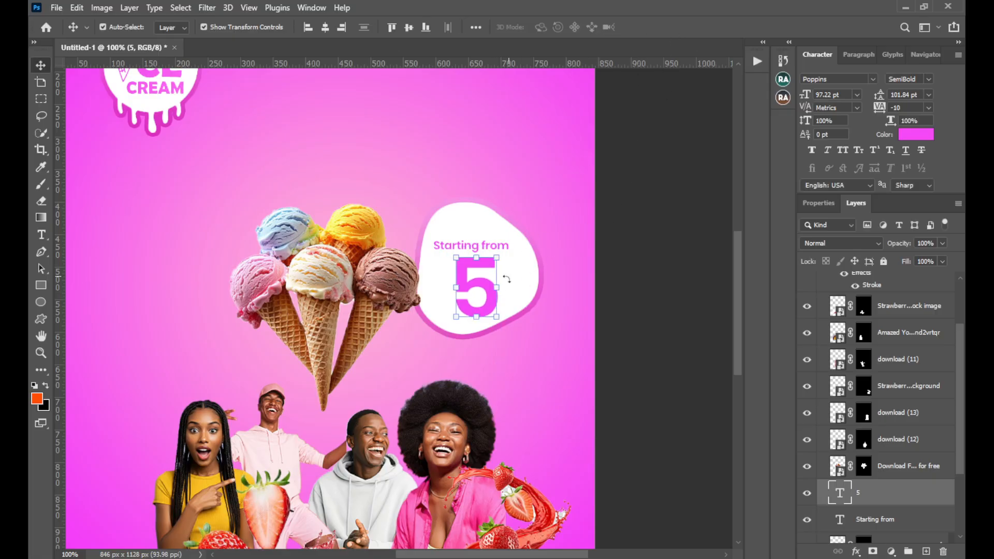
# Duplicate the "Starting from" text, place the copy beside the left side of the "5", and replace its wording with "$"
pyautogui.click(501, 246)
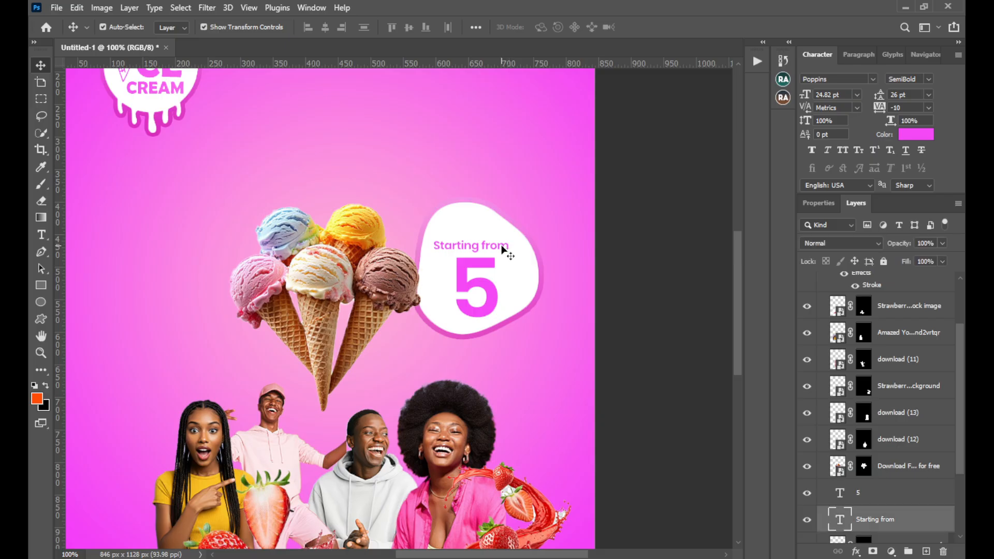
pyautogui.hotkey('ctrl', 'j')
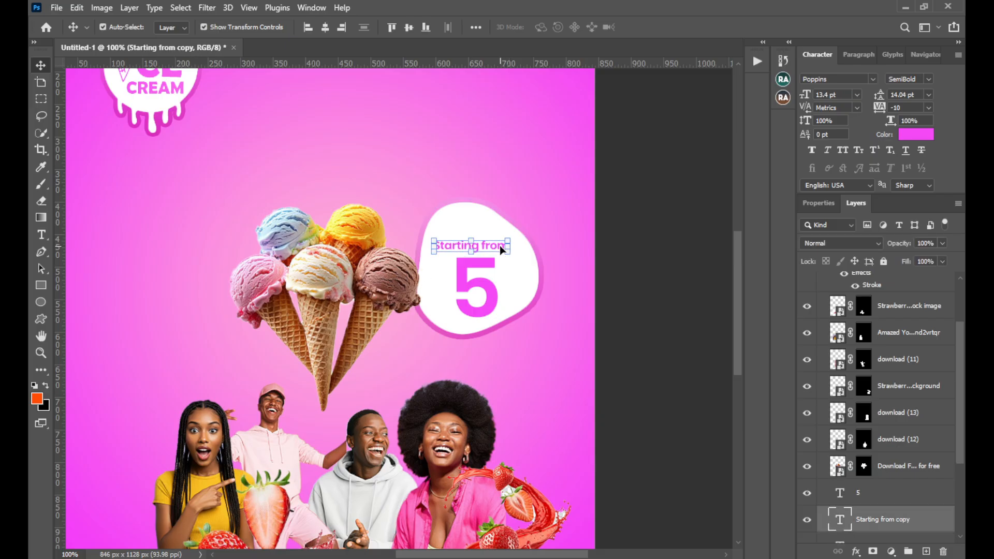
pyautogui.moveTo(499, 245); pyautogui.dragTo(452, 294)
pyautogui.doubleClick(451, 287)
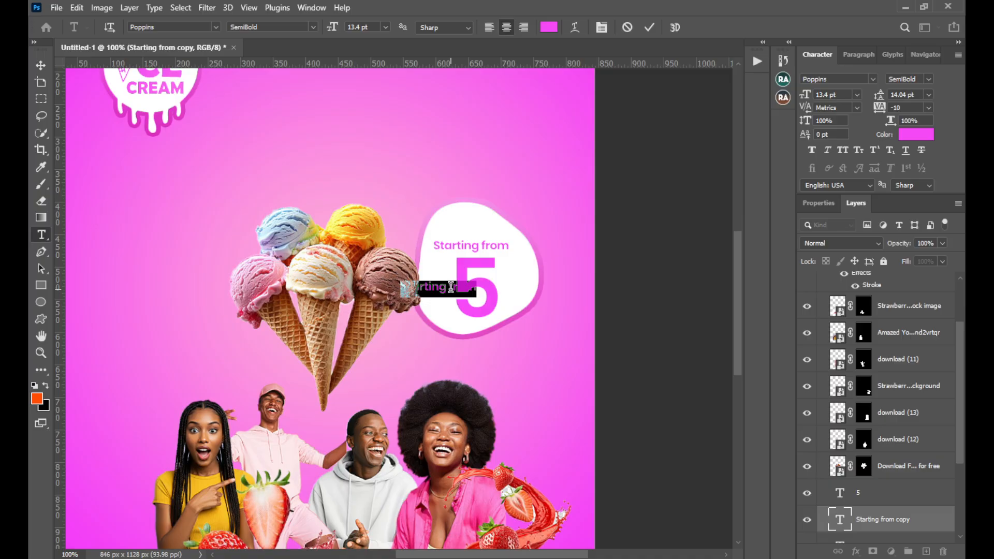
pyautogui.write('$')
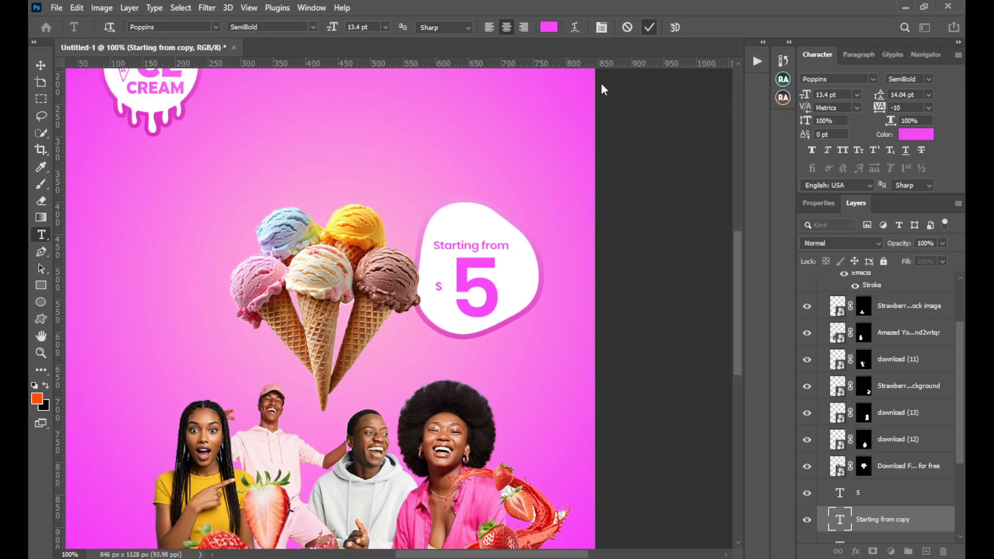
pyautogui.click(40, 64)
# Scale the "$" to 252.56% and position it just left of the upper half of the "5"
pyautogui.hotkey('ctrl', 't')
pyautogui.moveTo(443, 281)
pyautogui.mouseDown()
pyautogui.moveTo(455, 253)
pyautogui.moveTo(442, 276)
pyautogui.moveTo(428, 272)
pyautogui.moveTo(443, 278)
pyautogui.mouseUp()
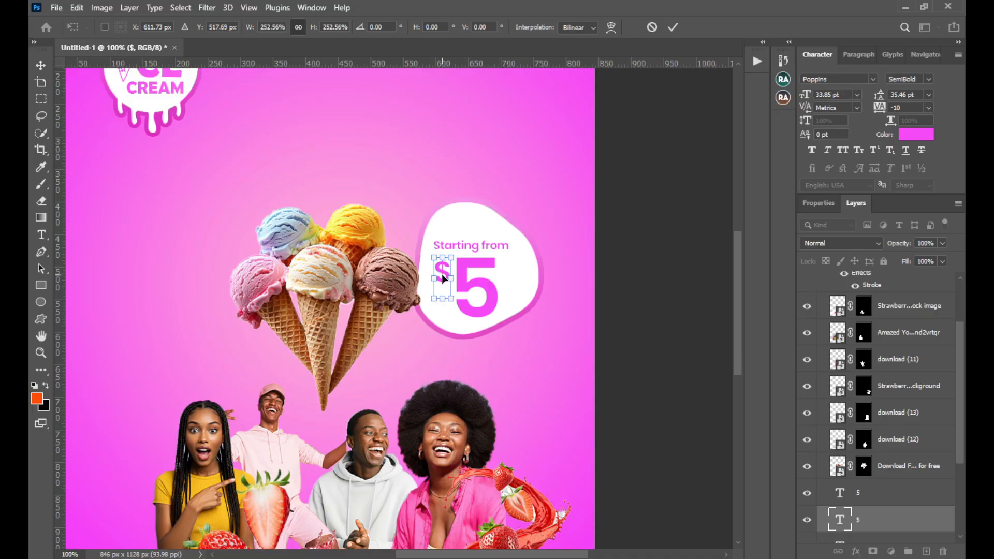
pyautogui.press('Return')
pyautogui.press('Down')
pyautogui.press('Down')
pyautogui.press('Down')
pyautogui.press('Down')
pyautogui.press('Down')
pyautogui.press('Down')
pyautogui.press('Down')
pyautogui.press('Down')
pyautogui.press('Down')
pyautogui.press('Down')
pyautogui.press('Down')
pyautogui.press('Down')
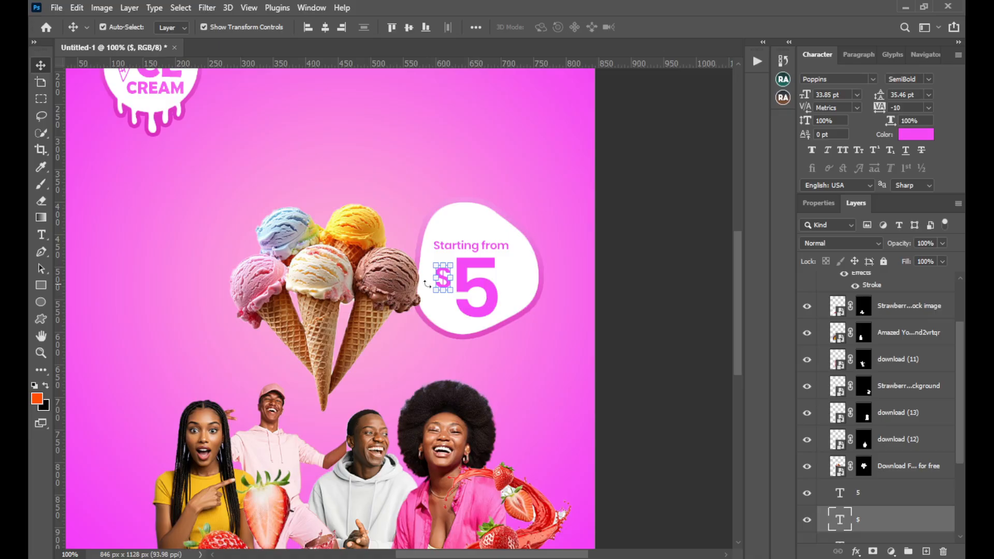
# Duplicate the "$" to the right side of the "5" and replace the copy's wording with ".00"
pyautogui.press('ctrl')
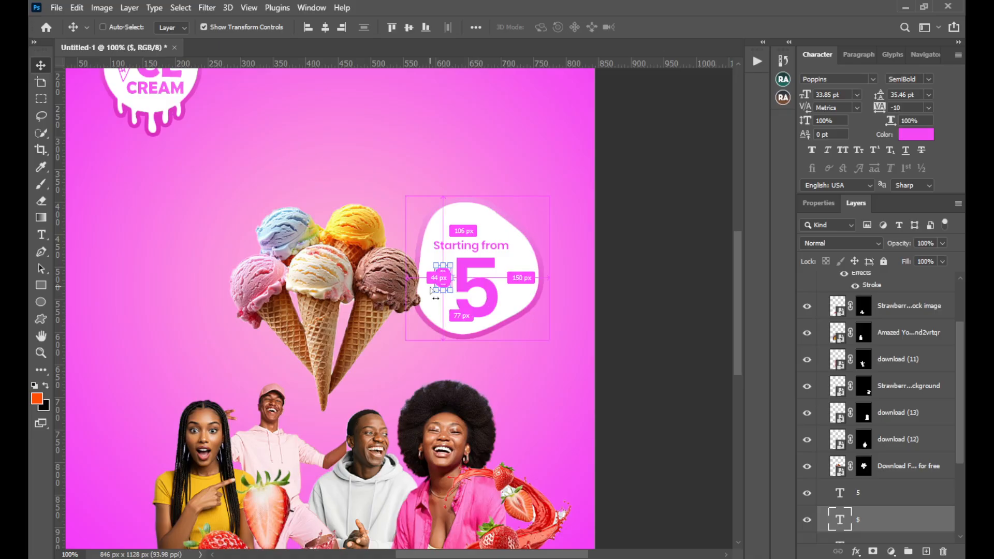
pyautogui.moveTo(447, 285); pyautogui.dragTo(509, 285)
pyautogui.doubleClick(508, 282)
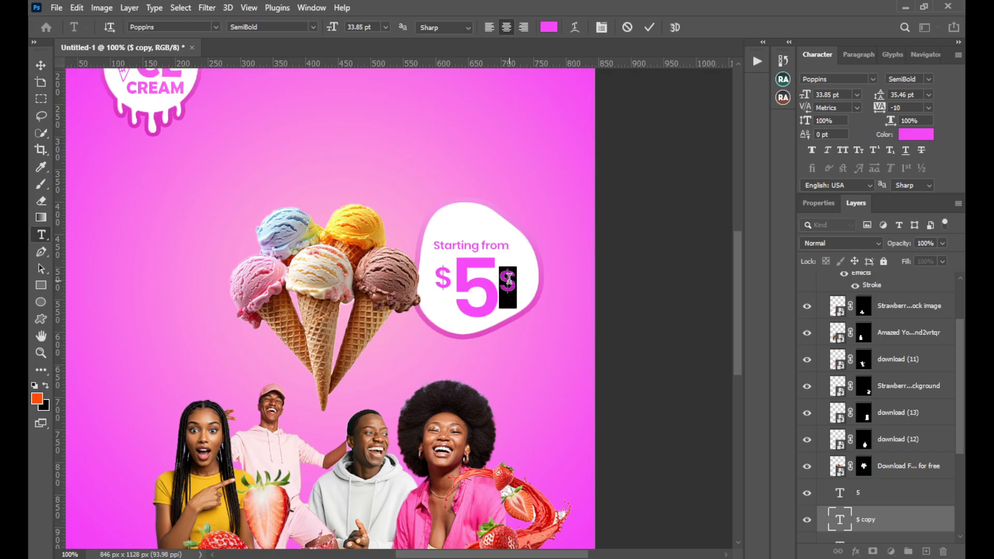
pyautogui.press('BackSpace')
pyautogui.write('00')
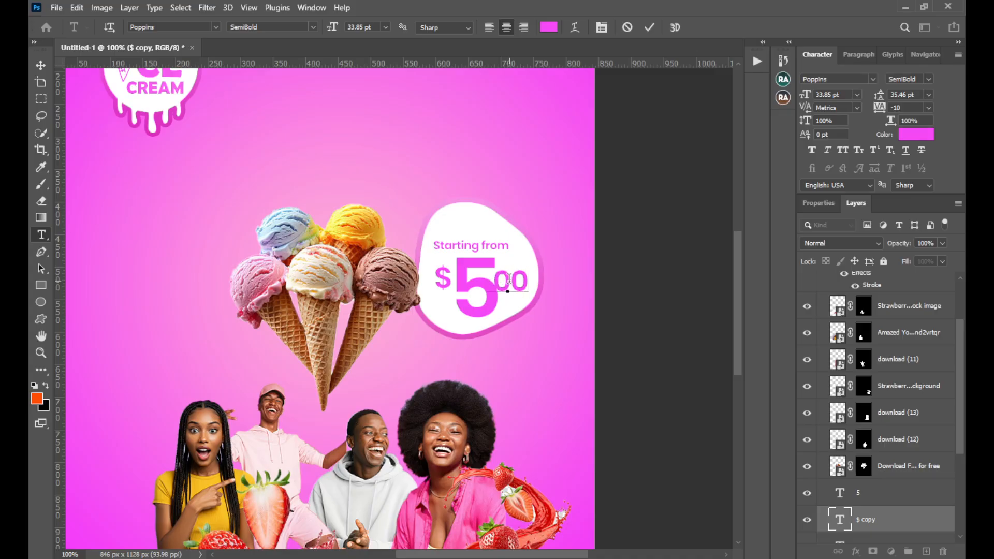
pyautogui.click(649, 27)
pyautogui.press('v')
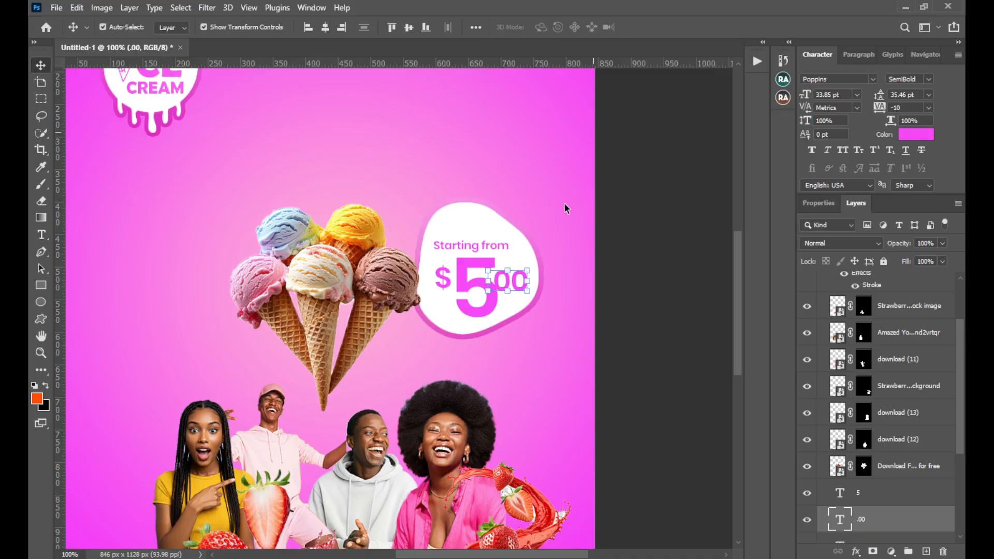
# Set the tracking of the ".00" text to -75
pyautogui.click(929, 107)
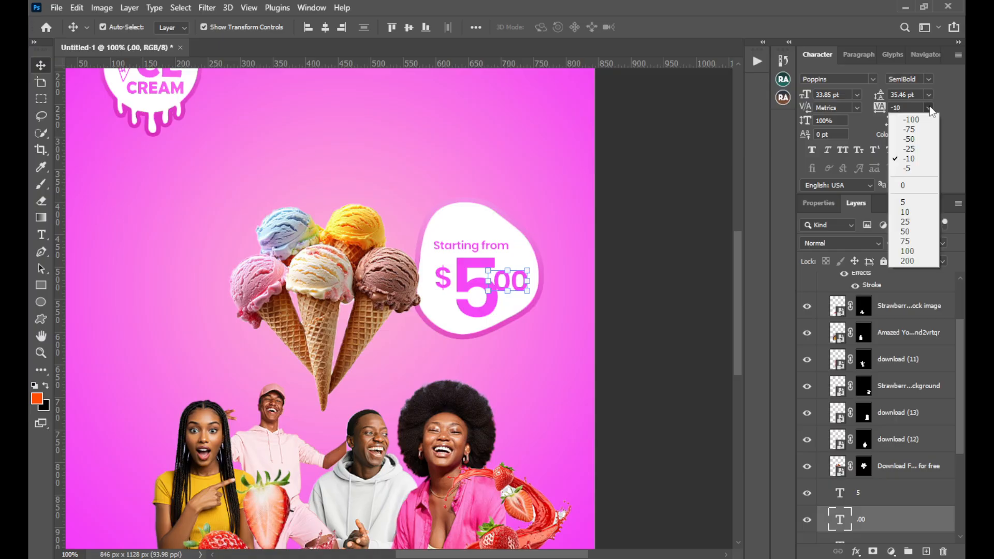
pyautogui.click(908, 146)
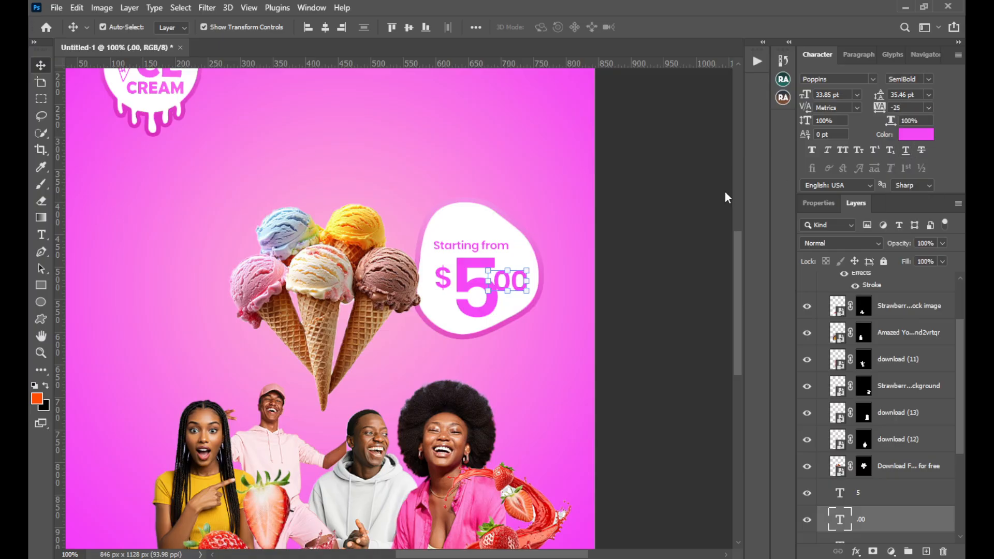
pyautogui.click(929, 107)
pyautogui.click(907, 137)
# Scale the ".00" down to 24.82 pt and position it beside the upper right of the "5"
pyautogui.moveTo(518, 282); pyautogui.dragTo(527, 274)
pyautogui.hotkey('ctrl', 't')
pyautogui.click(673, 27)
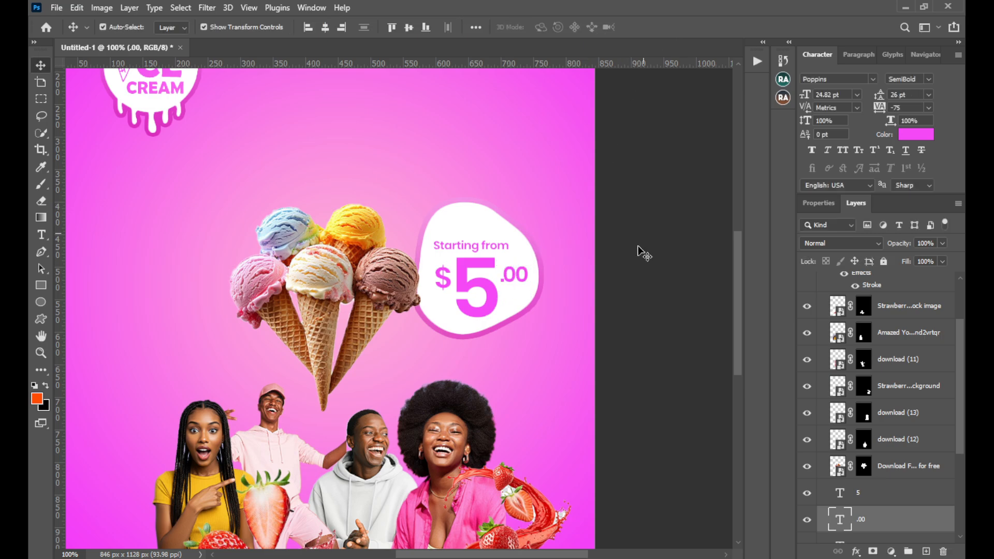
# Select the four people cut-outs together and nudge them slightly to the left
pyautogui.hotkey('ctrl', '0')
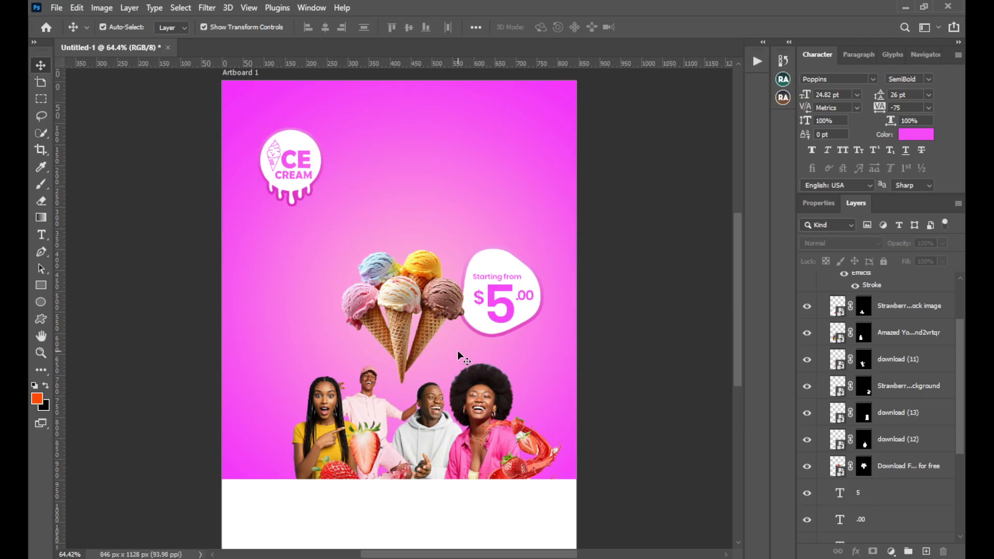
pyautogui.click(483, 421)
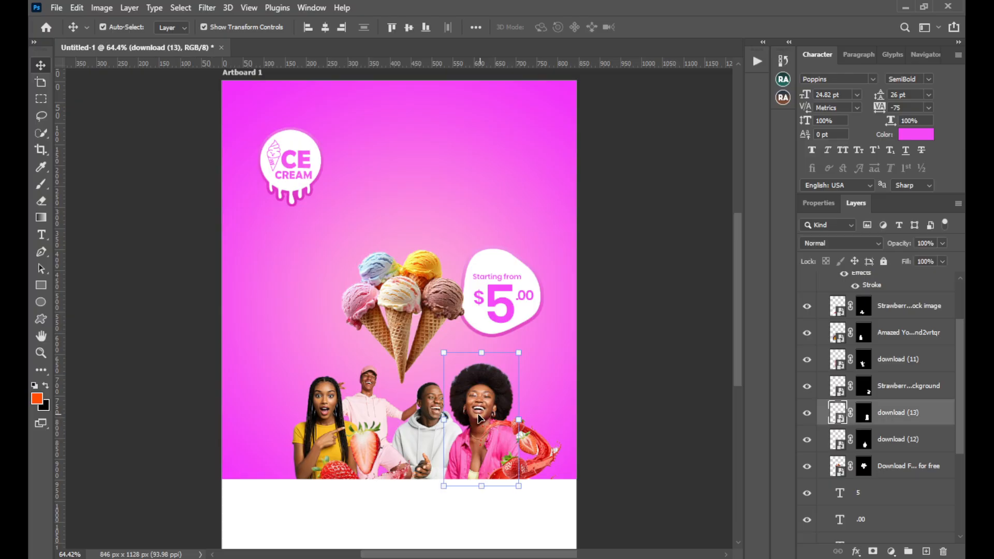
pyautogui.keyDown('shift'); pyautogui.click(412, 422); pyautogui.keyUp('shift')
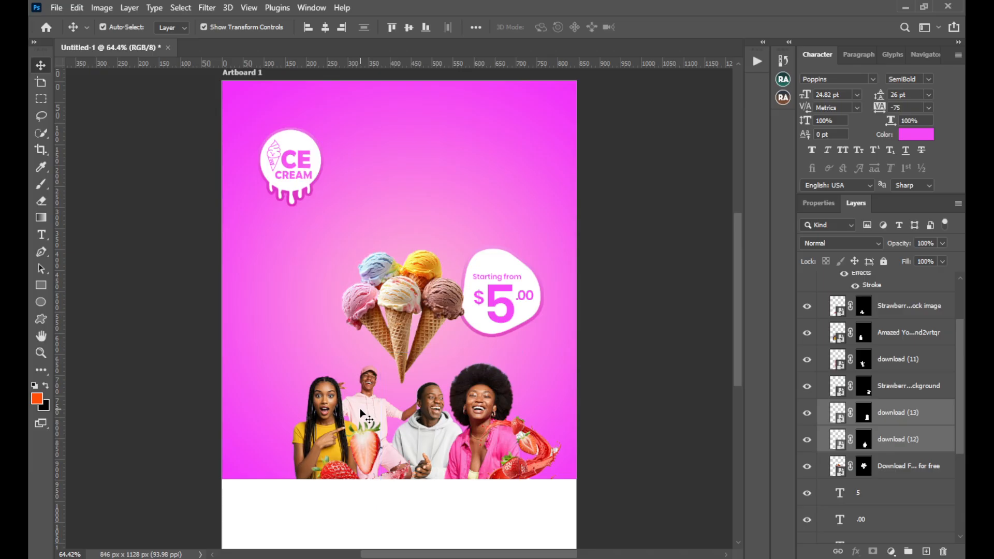
pyautogui.keyDown('shift'); pyautogui.click(305, 417); pyautogui.keyUp('shift')
pyautogui.keyDown('shift'); pyautogui.click(307, 438); pyautogui.keyUp('shift')
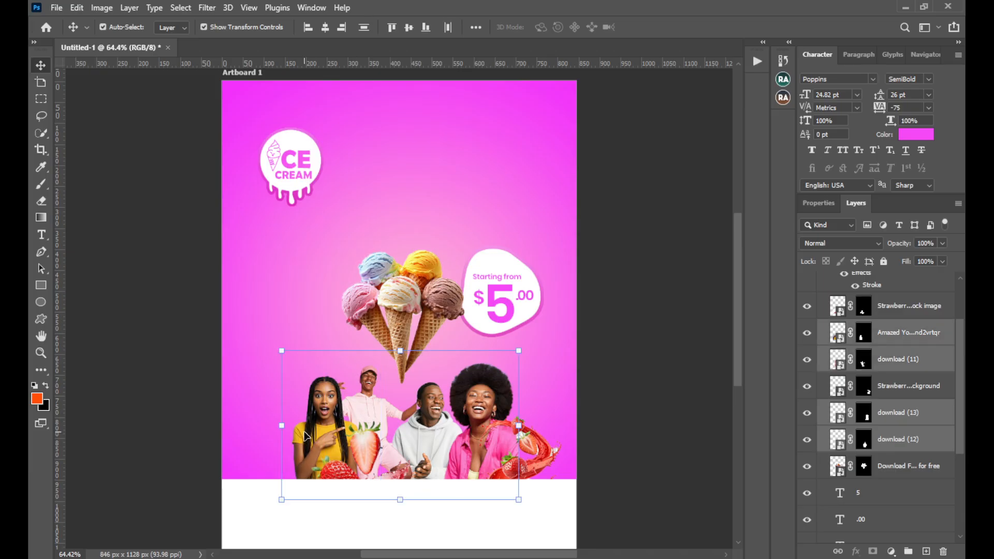
pyautogui.press('Left')
pyautogui.press('Left')
pyautogui.press('Left')
pyautogui.press('Left')
pyautogui.press('Left')
pyautogui.press('Left')
pyautogui.press('Left')
pyautogui.press('Left')
pyautogui.press('Left')
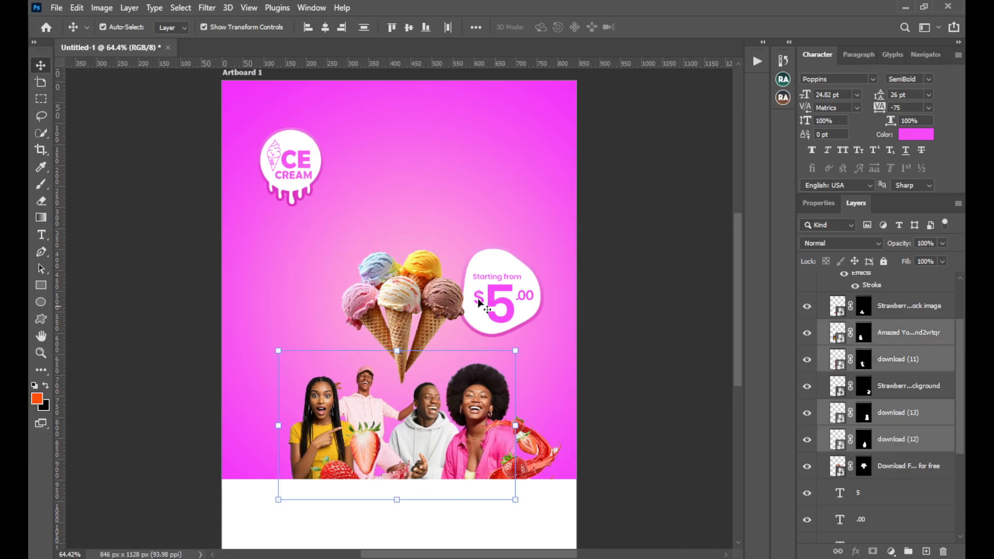
pyautogui.click(616, 230)
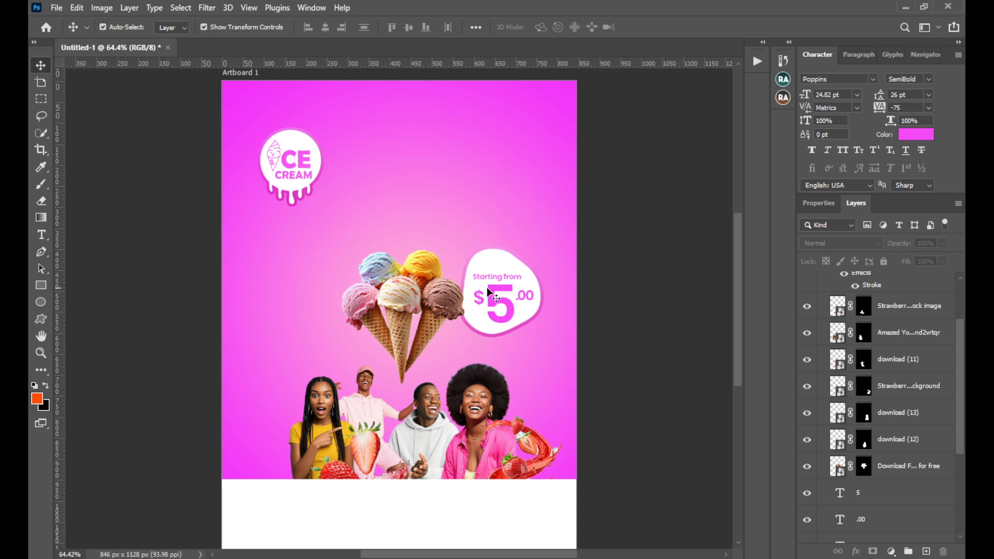
# Add a new layer directly above the gradient background rectangle and start a point text to the left of the ice cream cones
pyautogui.click(270, 289)
pyautogui.press('ctrl')
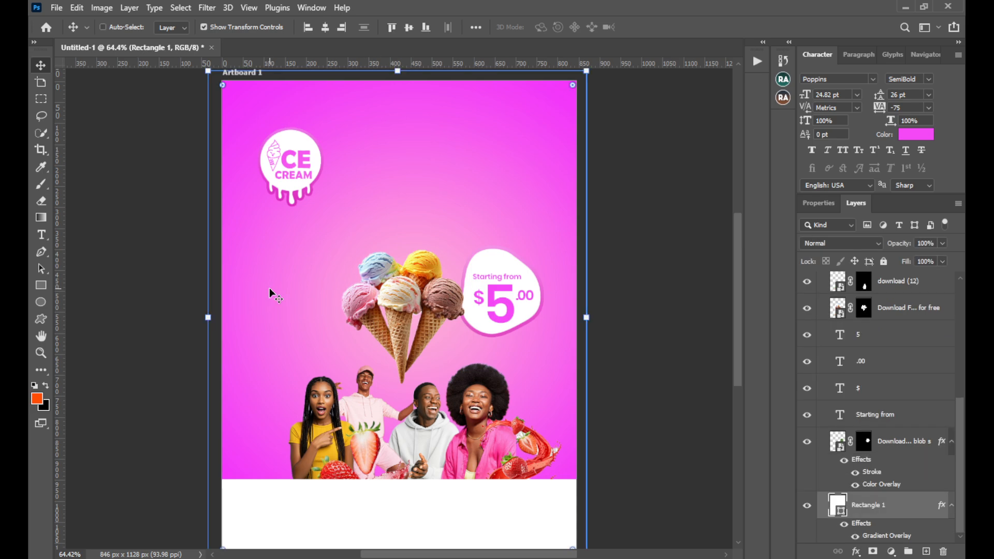
pyautogui.hotkey('ctrl', 'shift', 'n')
pyautogui.press('Return')
pyautogui.press('t')
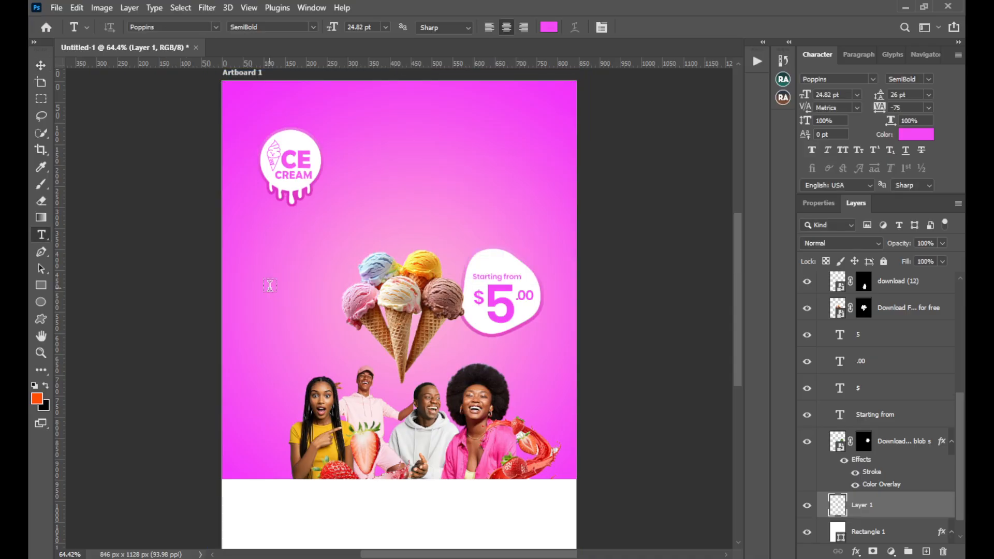
pyautogui.click(269, 286)
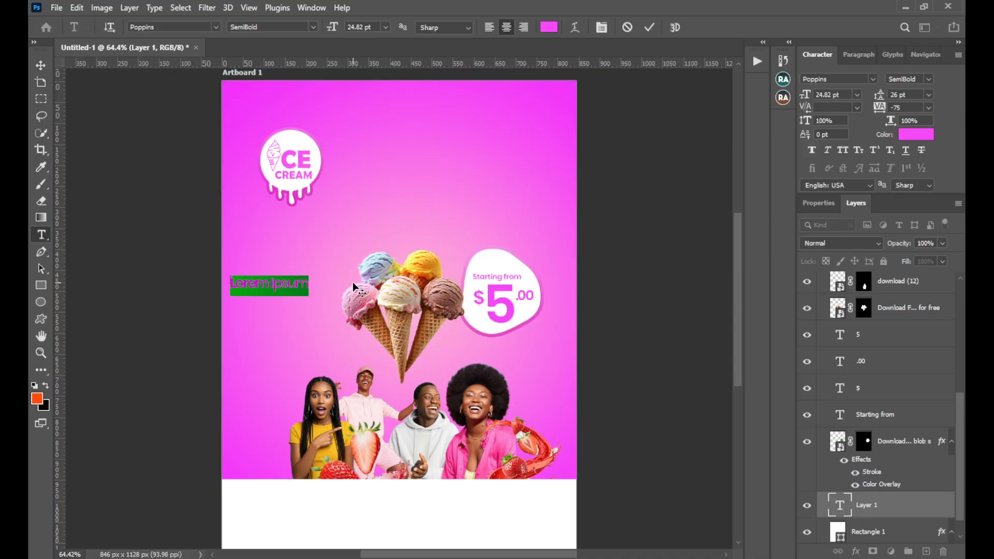
# Set the new text's colour to white (ffffff)
pyautogui.click(548, 27)
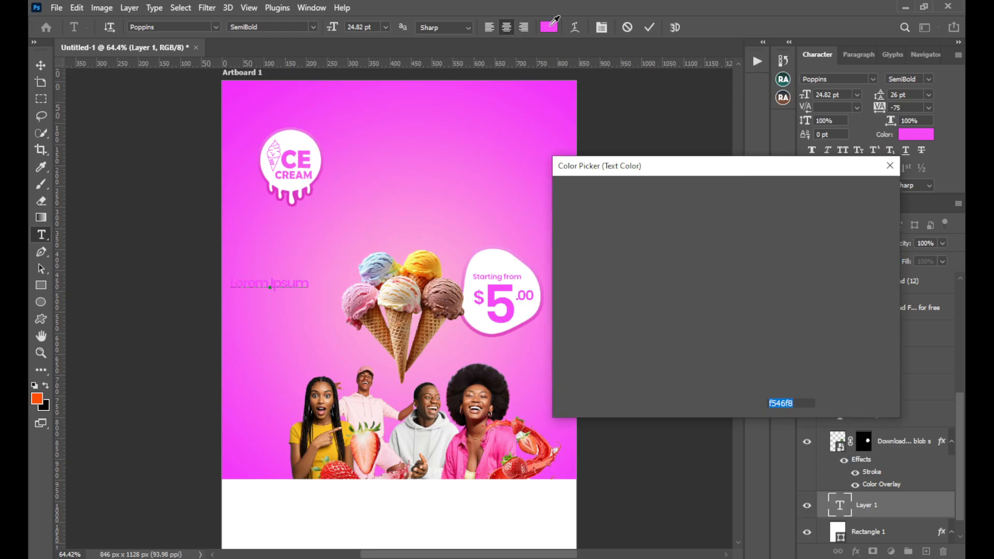
pyautogui.click(561, 198)
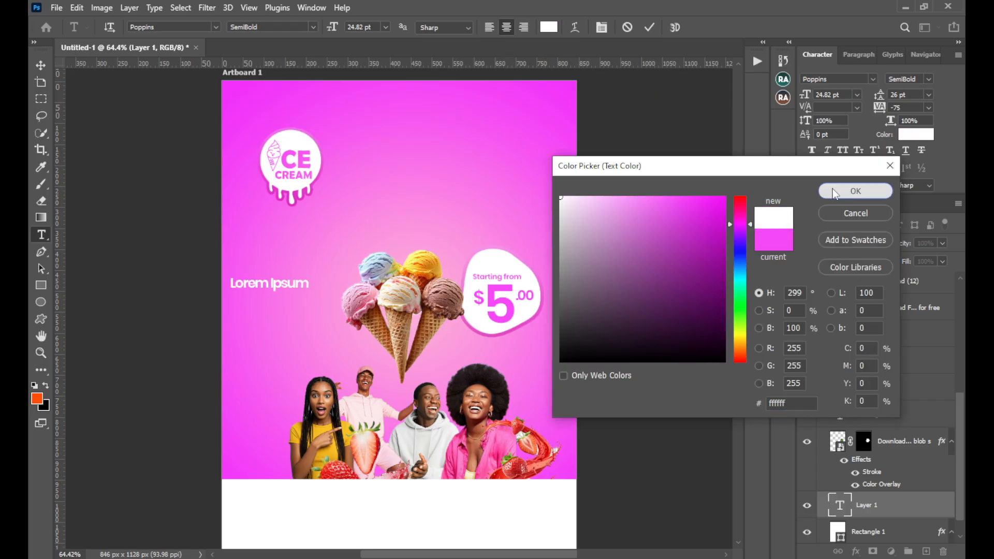
pyautogui.click(855, 191)
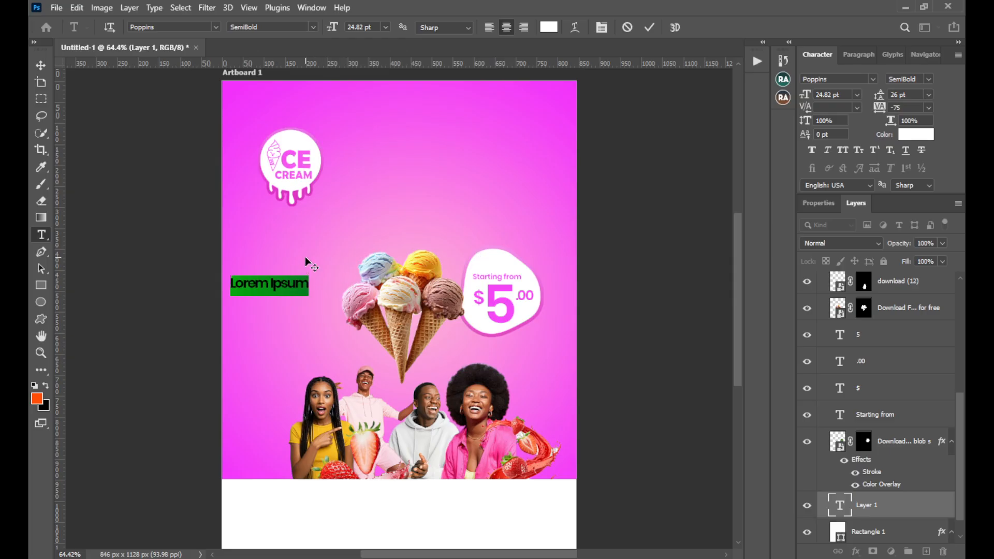
# Replace the placeholder with the six-line text "Taste the / Difference / Enhanced / Quality, / Same Great / Taste"
pyautogui.press('BackSpace')
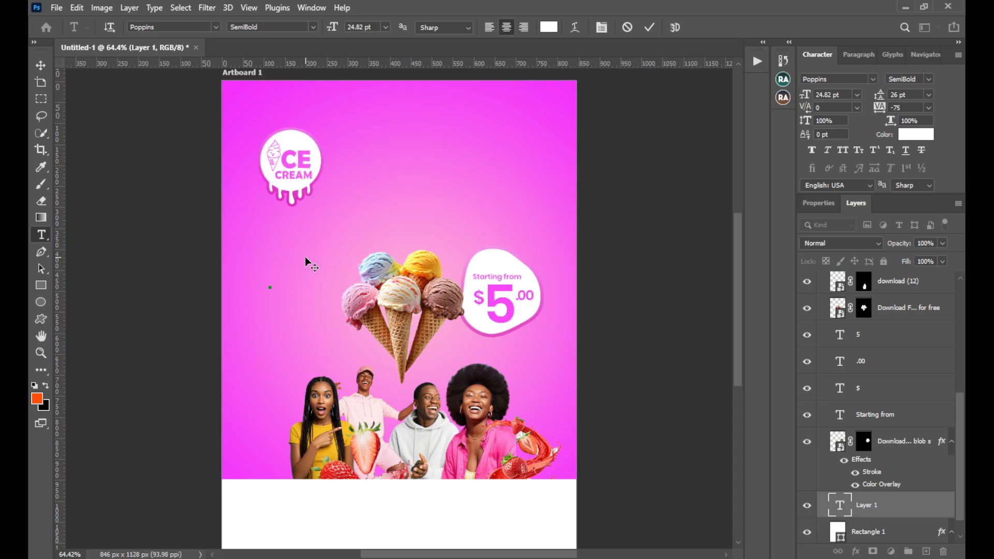
pyautogui.write('Taste the')
pyautogui.press('Return')
pyautogui.write('D')
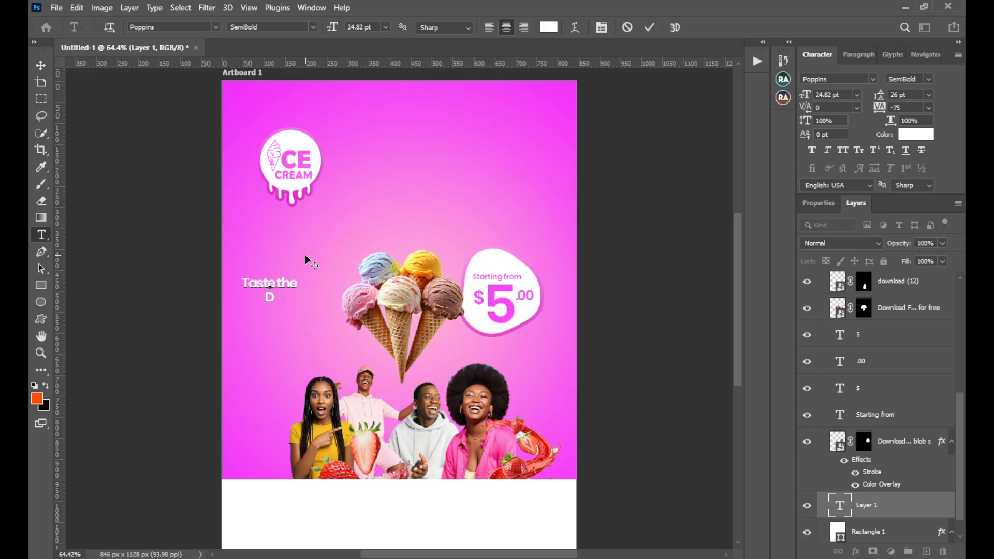
pyautogui.write('ifference')
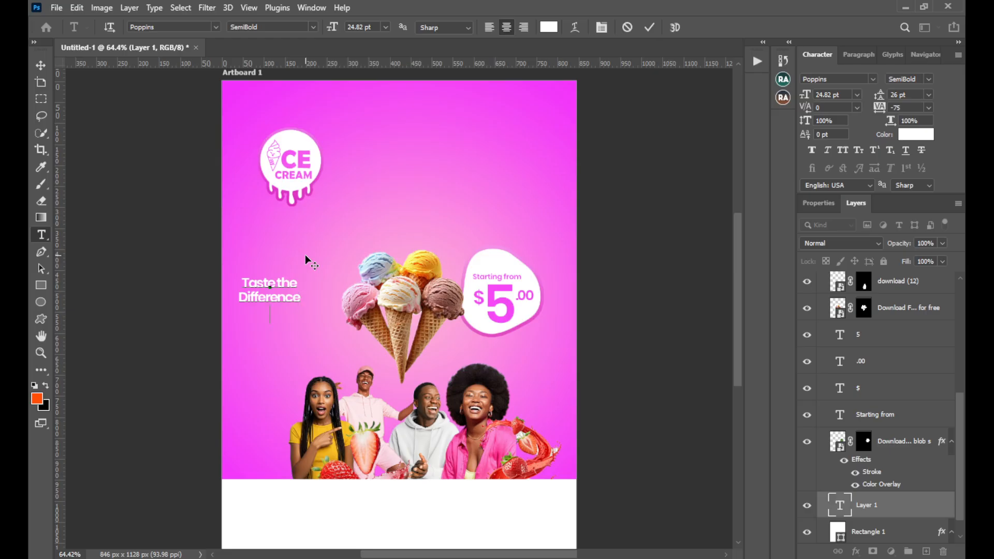
pyautogui.write('Enhanced Qua')
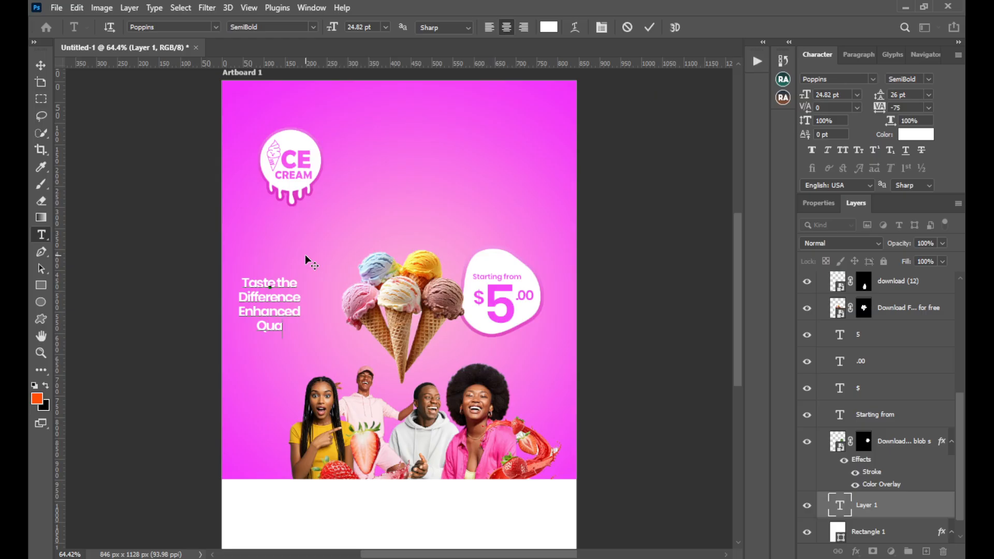
pyautogui.write('lity,')
pyautogui.press('Return')
pyautogui.write('Sam')
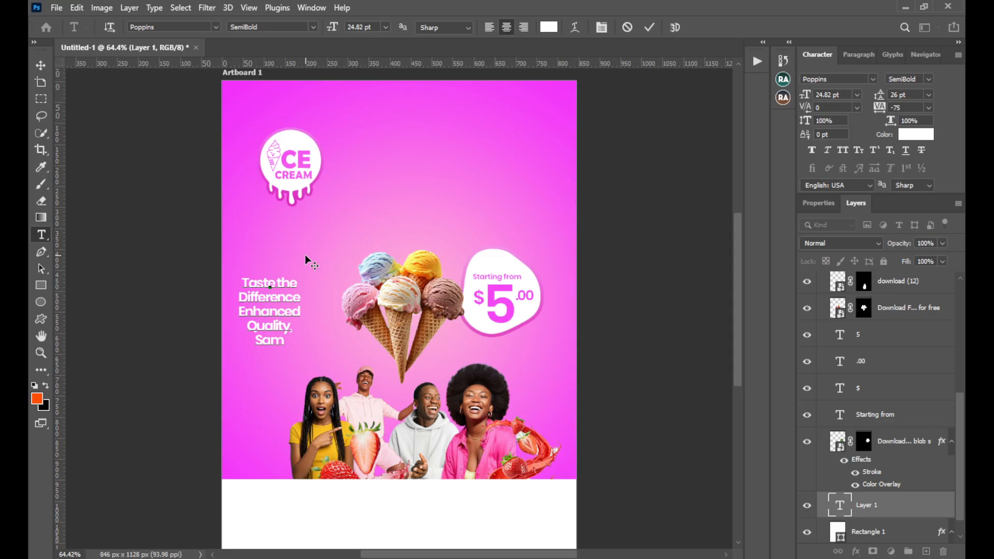
pyautogui.write('e')
pyautogui.write('Great')
pyautogui.press('Return')
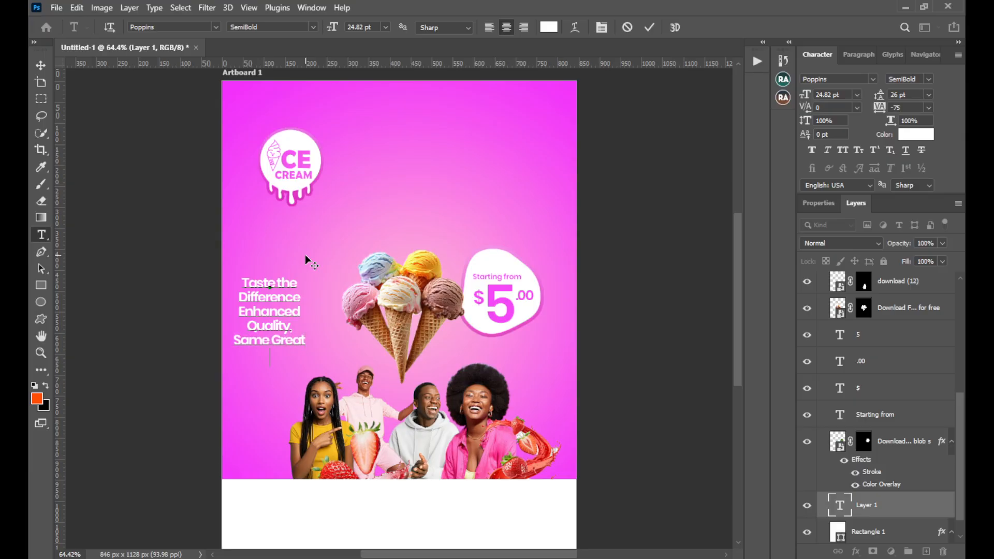
pyautogui.write('Taste')
# Left-align the whole "Taste the Difference" text block and commit it
pyautogui.press('ctrl')
pyautogui.hotkey('ctrl', 'a')
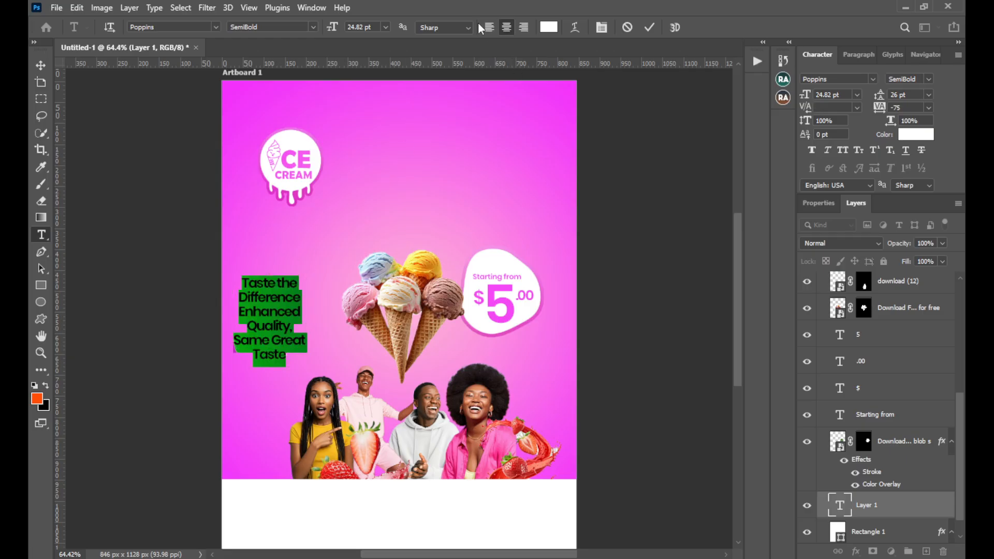
pyautogui.click(490, 26)
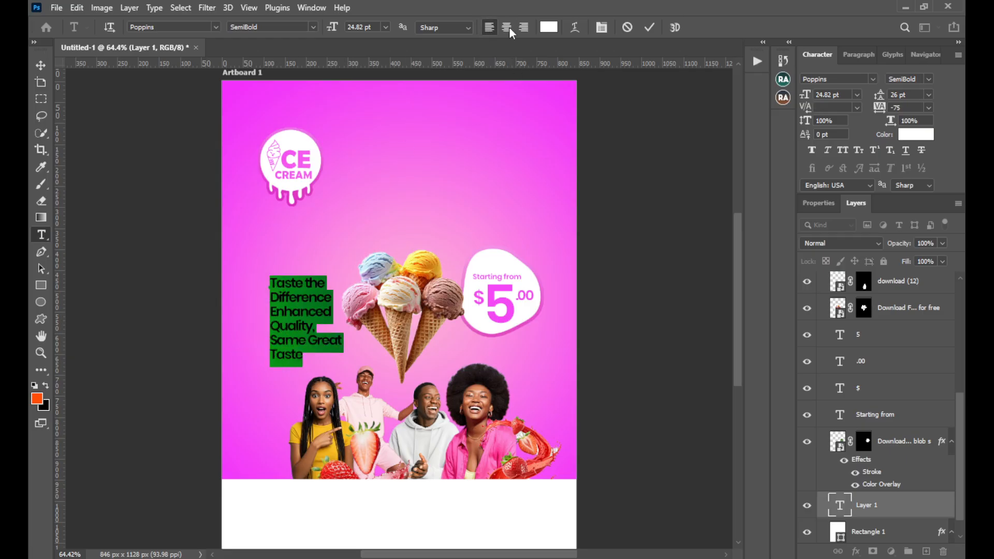
pyautogui.click(651, 28)
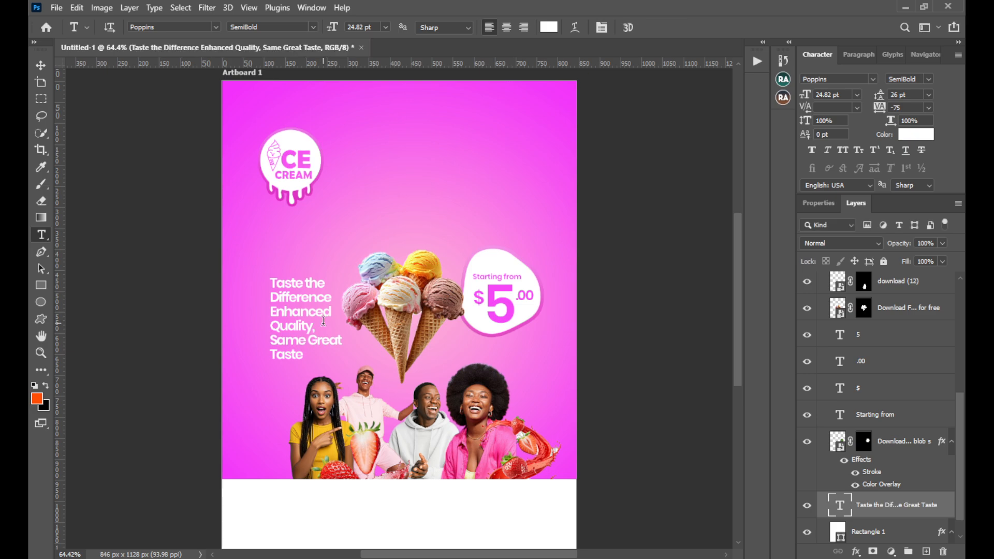
pyautogui.click(41, 65)
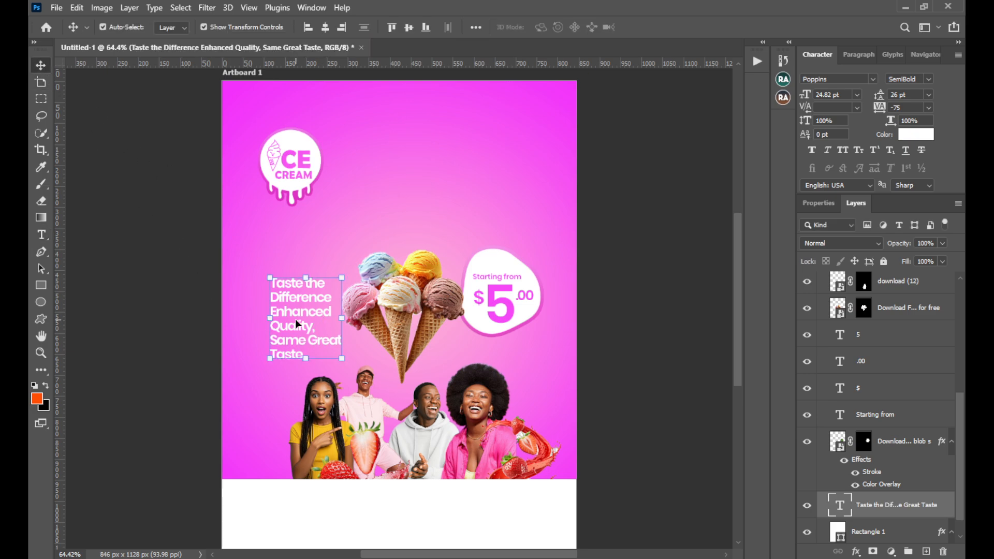
# Move the tagline block up and to the left of the cones and set it to Medium weight with 24 pt leading
pyautogui.moveTo(297, 322); pyautogui.dragTo(287, 300)
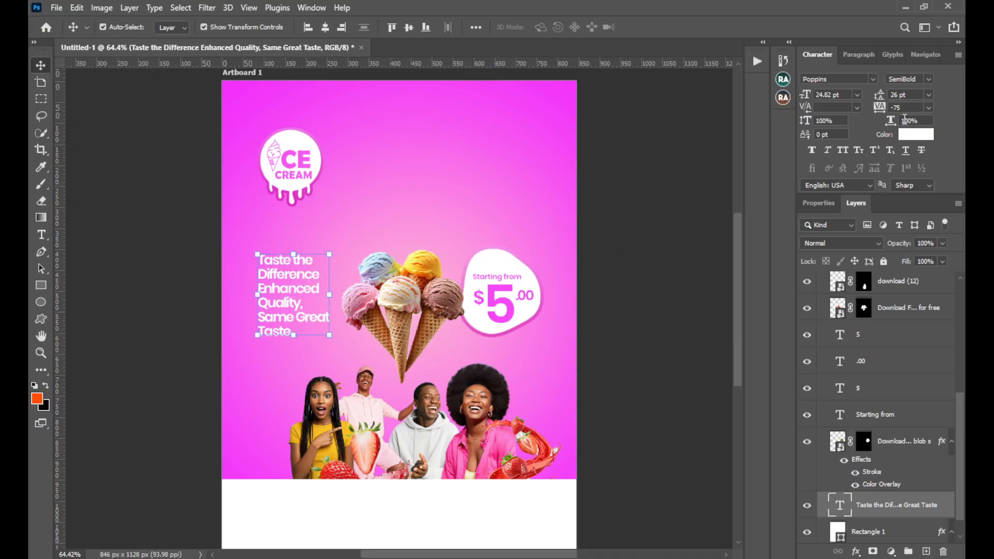
pyautogui.click(926, 80)
pyautogui.click(886, 174)
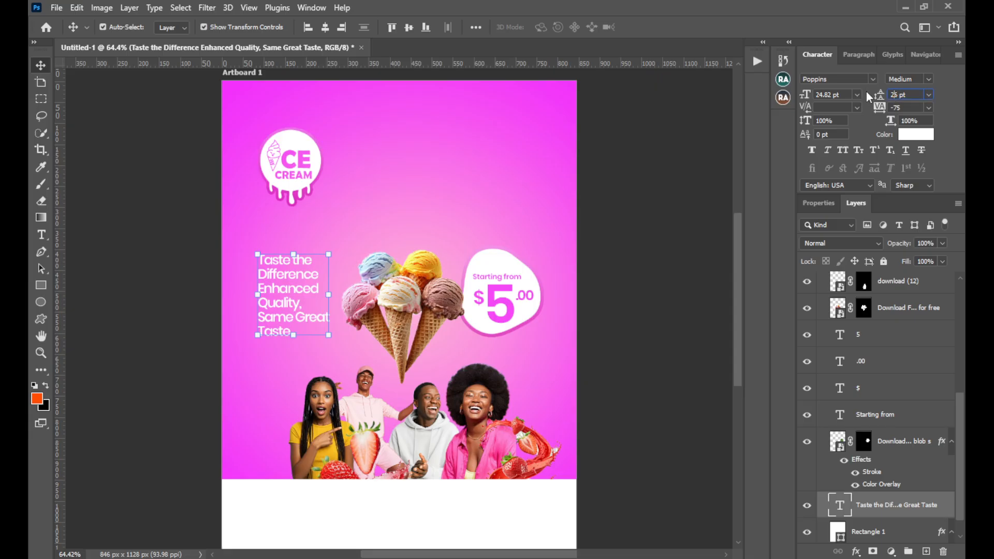
pyautogui.press('Down')
pyautogui.press('Down')
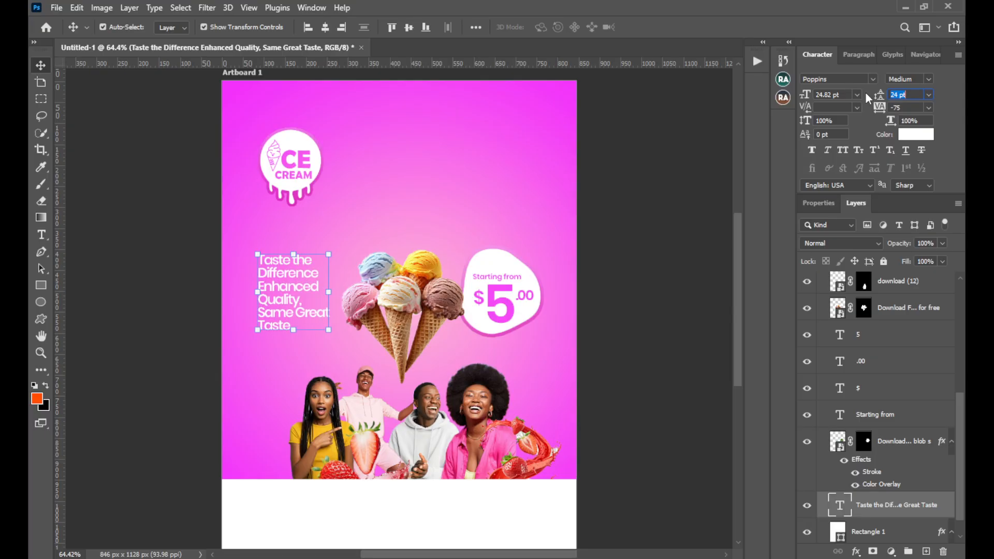
pyautogui.press('Return')
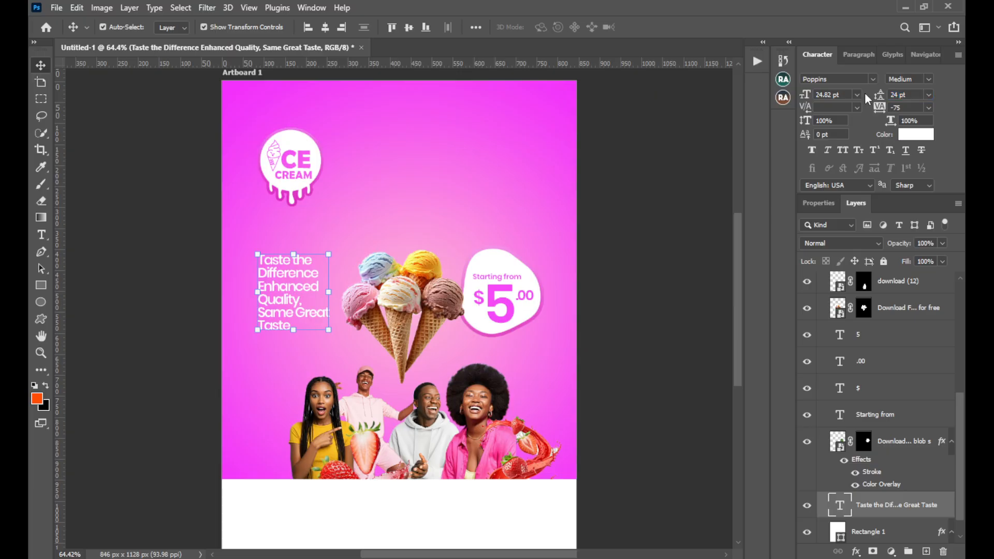
# Nudge the tagline block slightly up and to the left
pyautogui.press('Up')
pyautogui.press('Up')
pyautogui.press('Up')
pyautogui.press('Up')
pyautogui.press('Up')
pyautogui.press('Up')
pyautogui.press('Left')
pyautogui.press('Left')
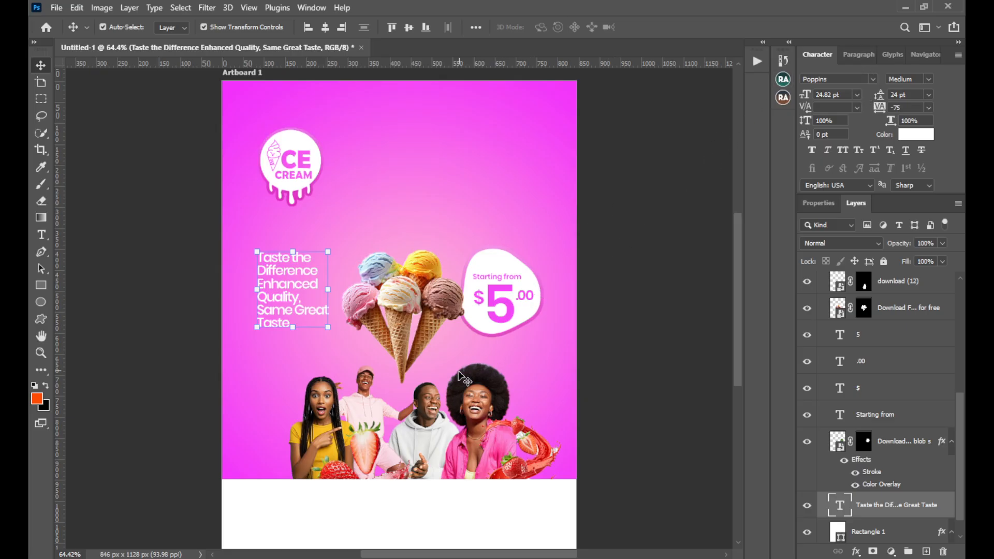
# Duplicate the tagline block into the artboard's upper-right area and clear the copy's text
pyautogui.moveTo(291, 298); pyautogui.dragTo(494, 172)
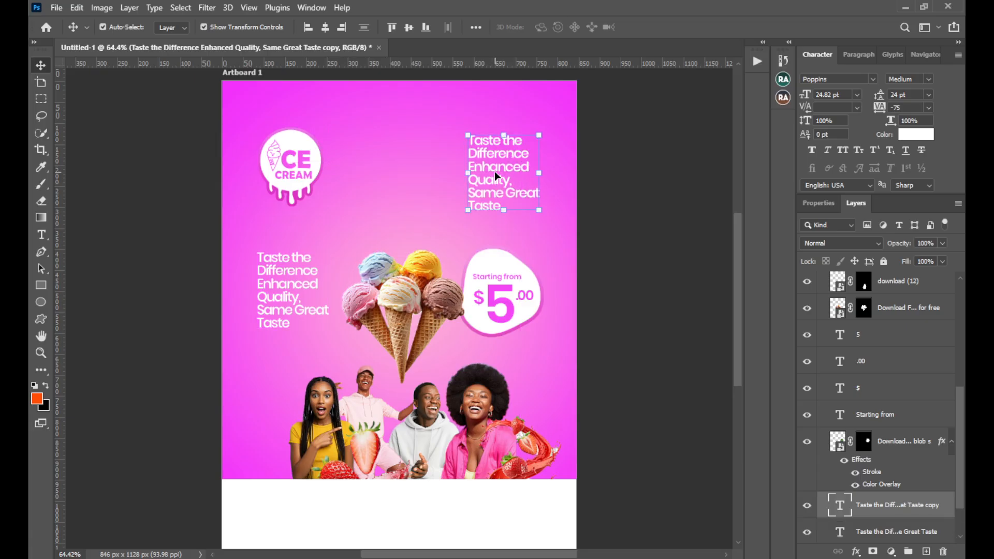
pyautogui.doubleClick(495, 170)
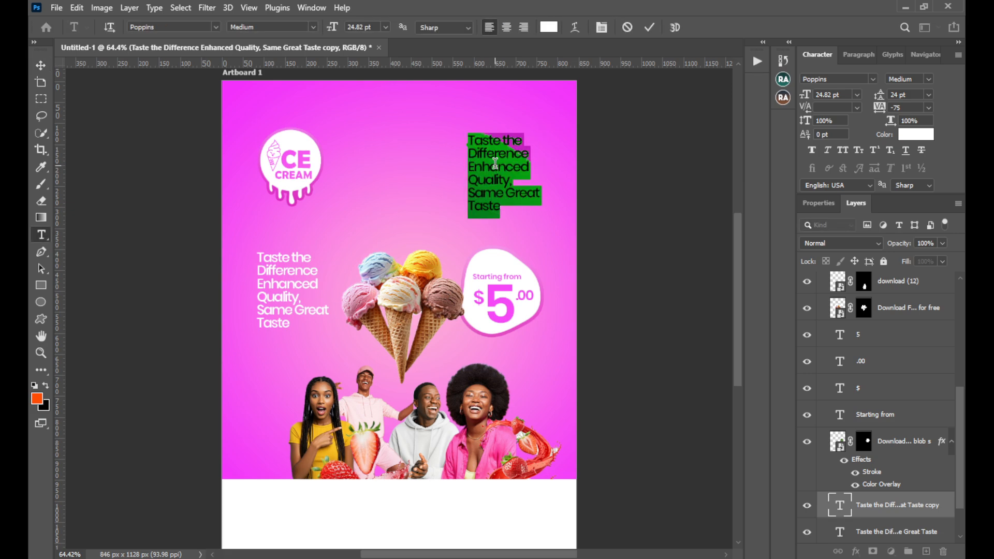
pyautogui.press('BackSpace')
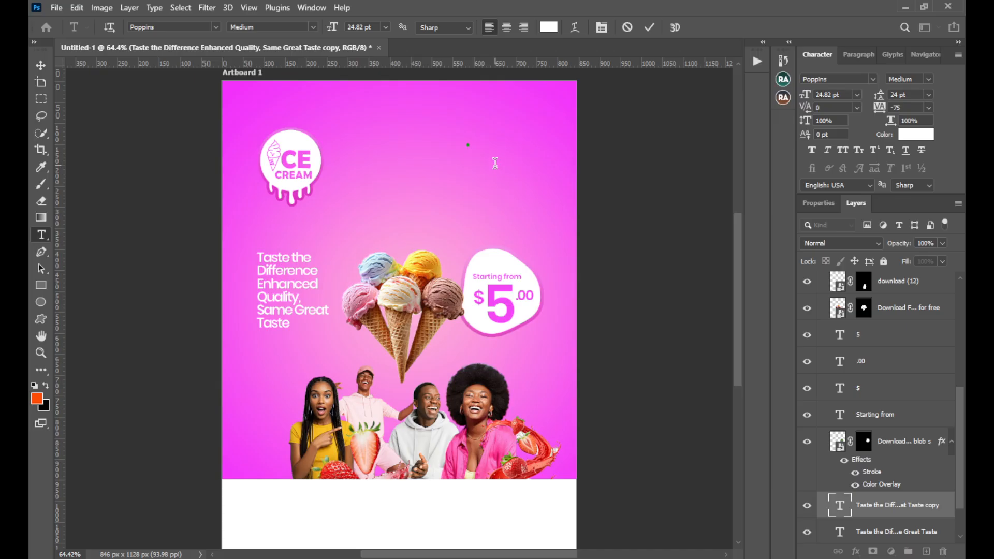
# Enter the flavours "Vanilla", "Strawberry", "Chocolate", "Kiwi" and "Oreo" on separate lines in the emptied copy
pyautogui.write('Vanilla Strawberry ')
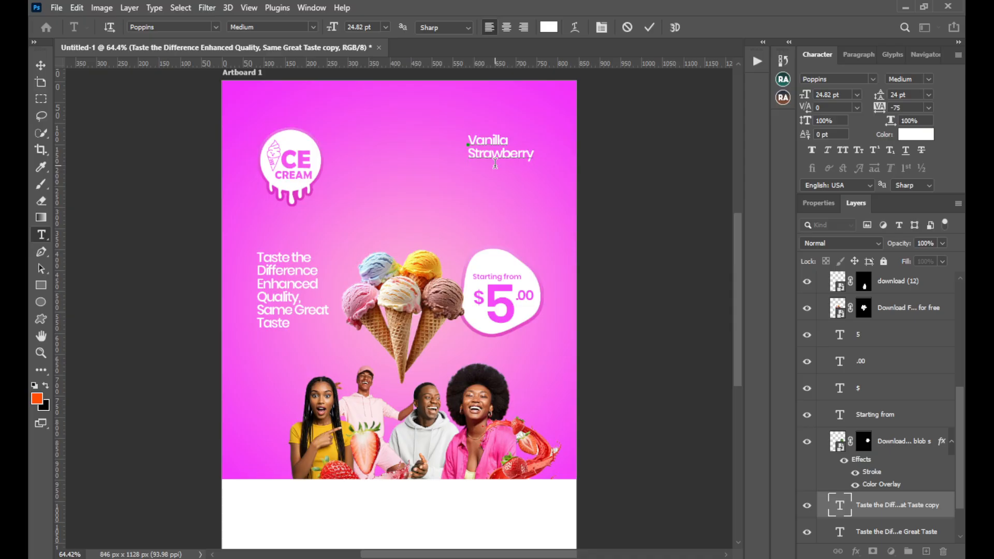
pyautogui.write('Chocolate Kiwi Oreo')
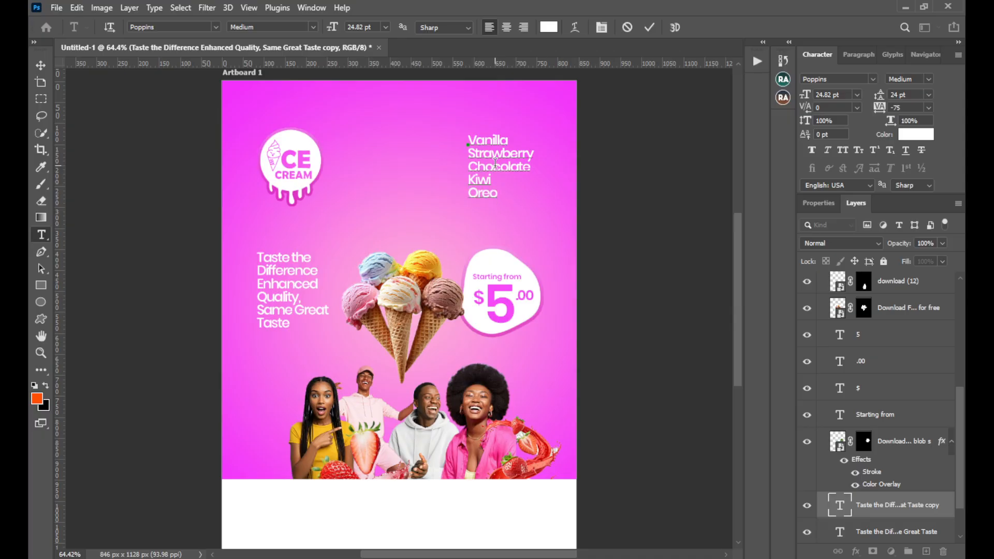
pyautogui.write(' Vanilla Bisc')
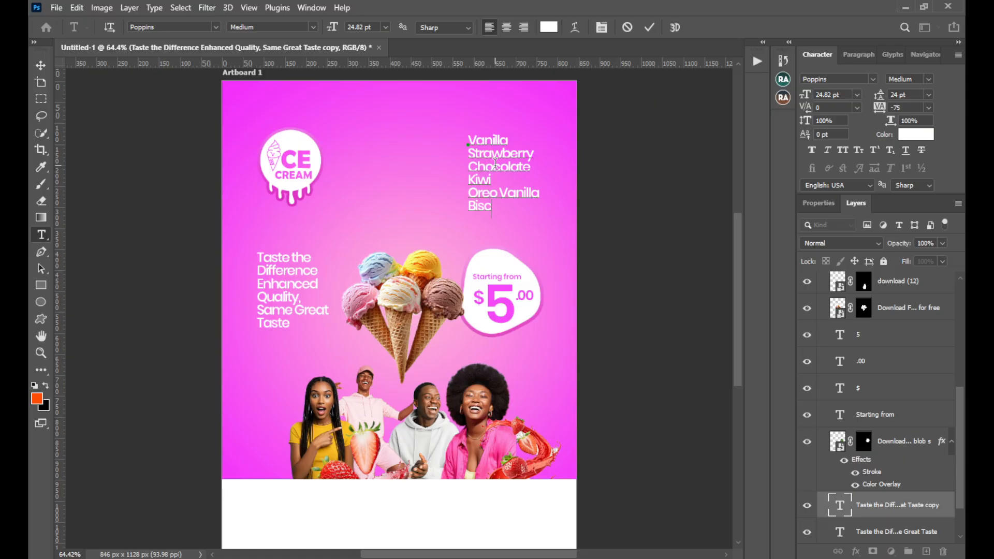
pyautogui.write('uit Bliss')
# Extend the last flavour to "Oreo Vanilla" and add the lines "Biscuit Bliss" and "Coconut Bliss"
pyautogui.press('Return')
pyautogui.write('Coco')
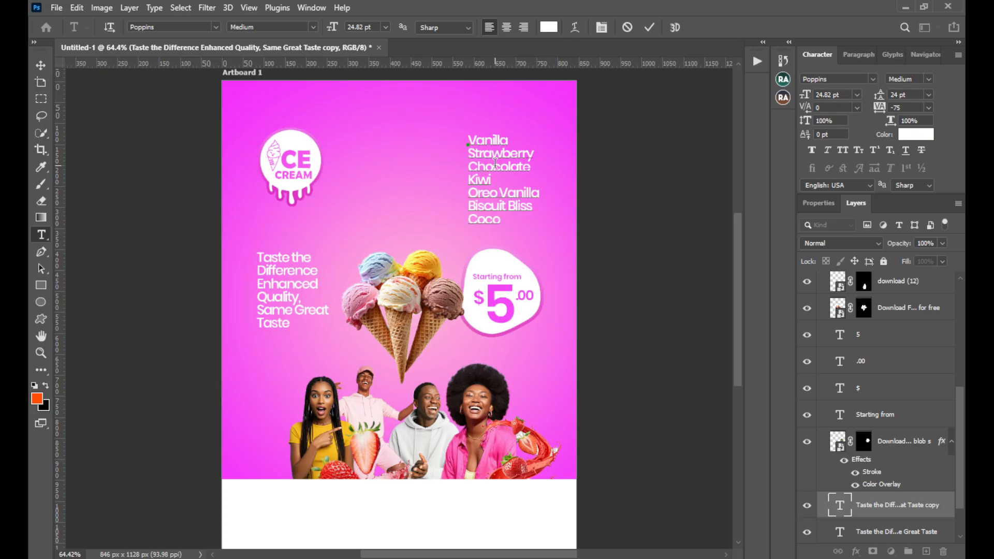
pyautogui.write('nut Bliss')
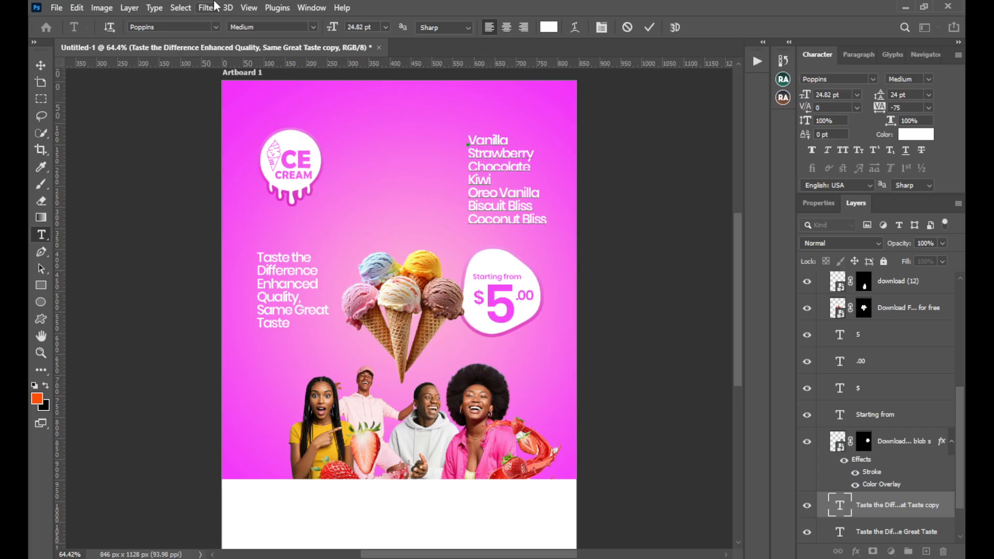
# Commit the flavour list and move it slightly up and to the right
pyautogui.click(651, 27)
pyautogui.press('v')
pyautogui.moveTo(479, 194); pyautogui.dragTo(484, 178)
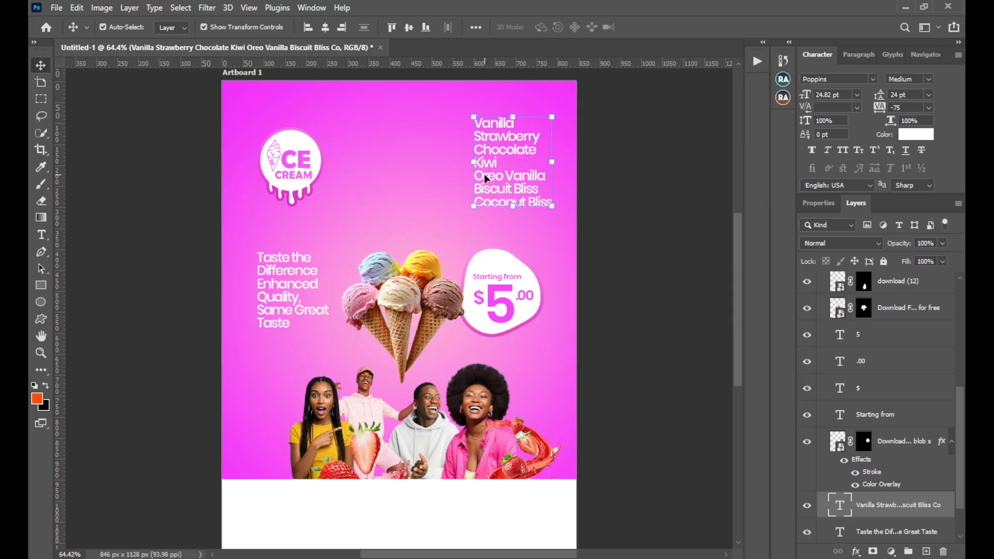
# Try the SemiBold weight on the flavour list and undo it
pyautogui.click(930, 81)
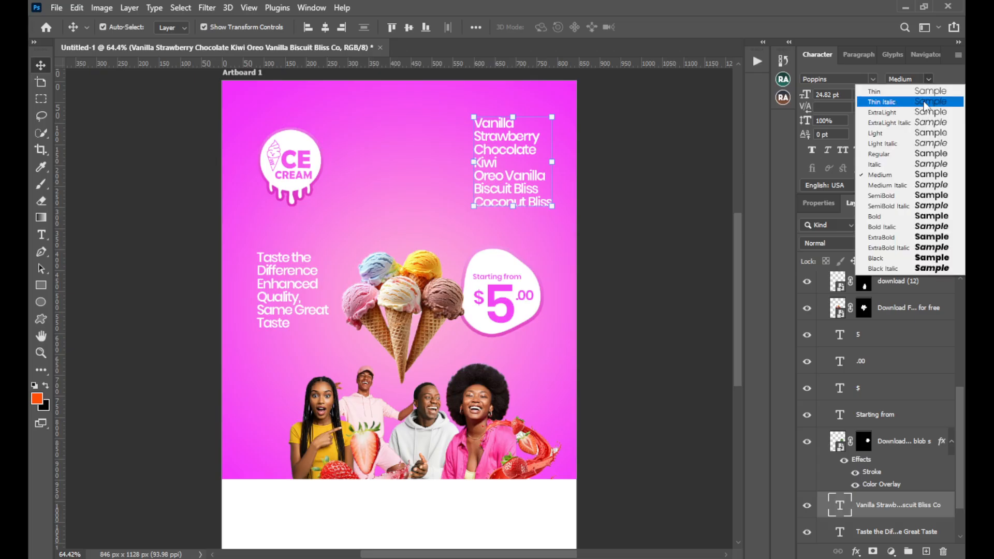
pyautogui.click(894, 195)
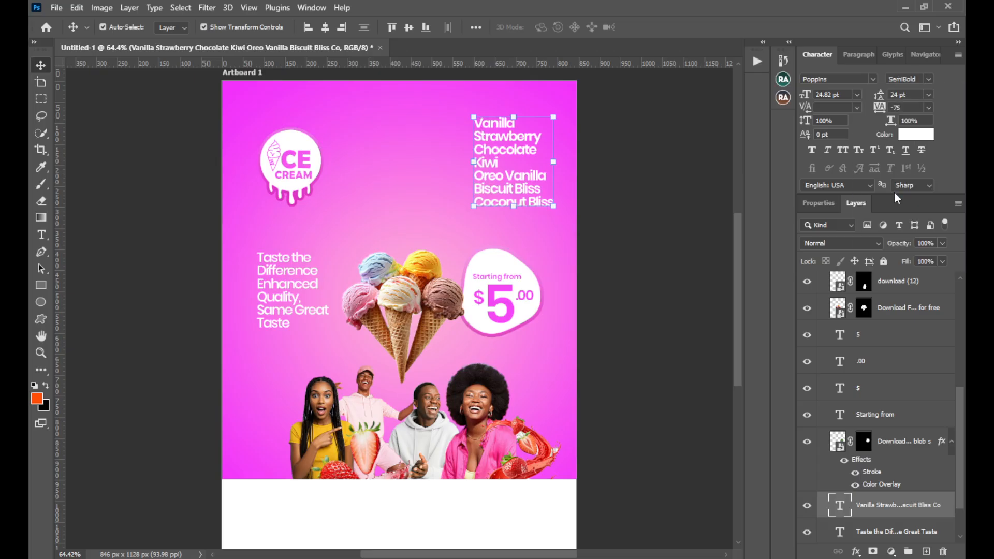
pyautogui.press('ctrl')
pyautogui.hotkey('ctrl', 'z')
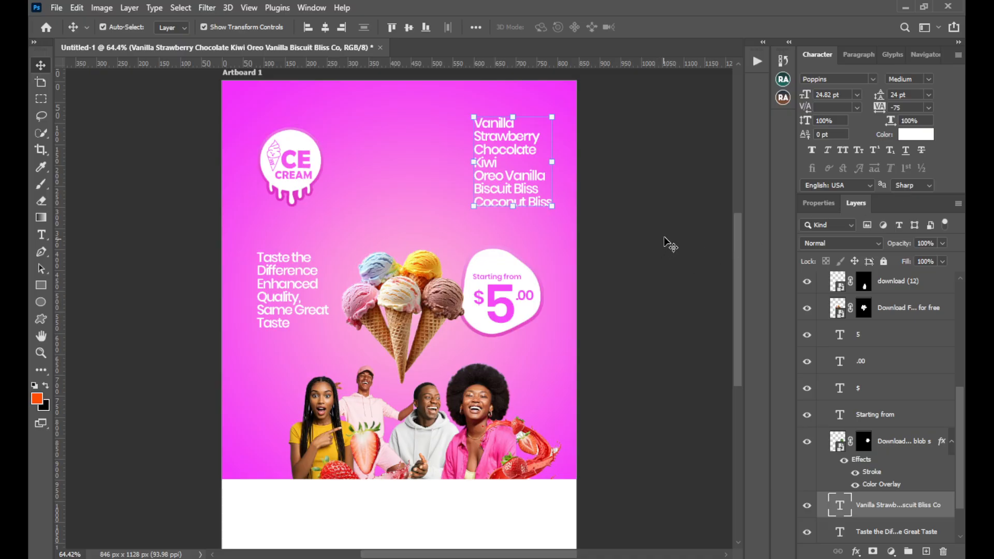
# Loosen the flavour list's letter spacing, trying -25 and settling on a tracking of -50
pyautogui.click(928, 107)
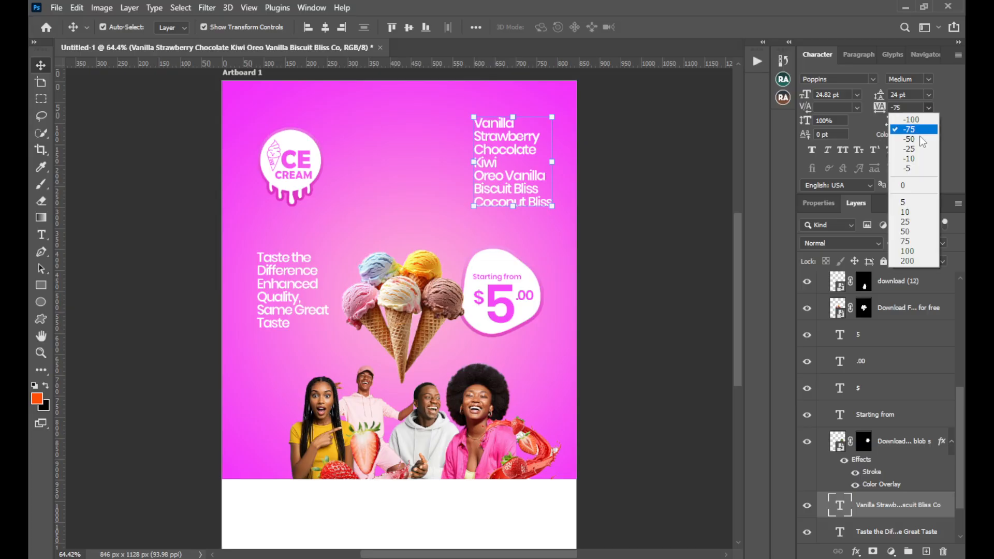
pyautogui.click(909, 151)
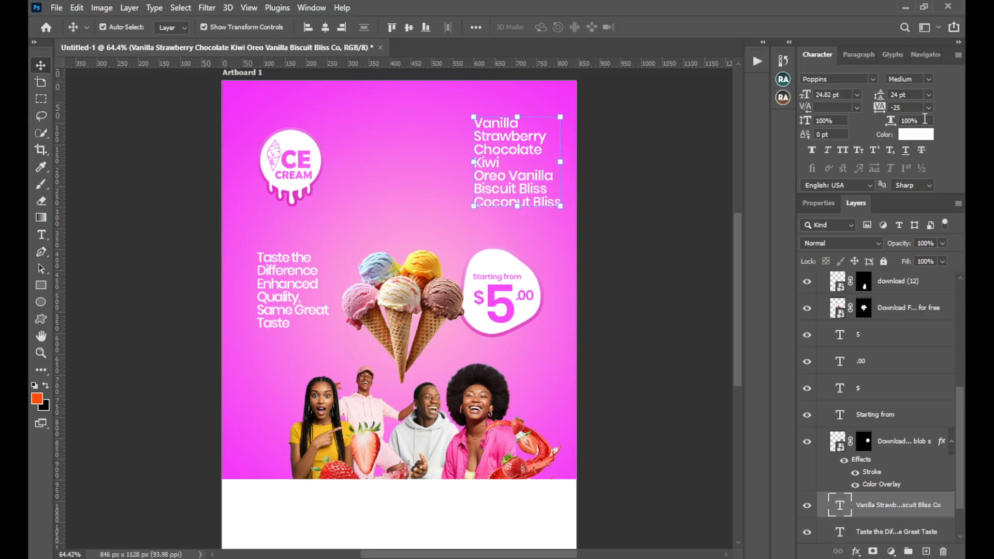
pyautogui.click(928, 107)
pyautogui.click(910, 141)
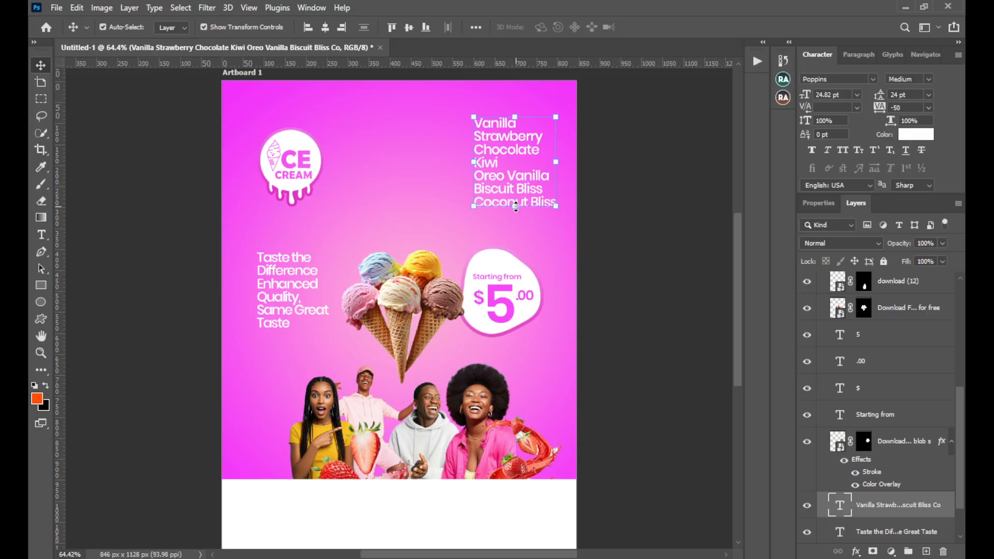
# Set the tagline block's tracking to -50 and shift it slightly further left and up
pyautogui.click(301, 269)
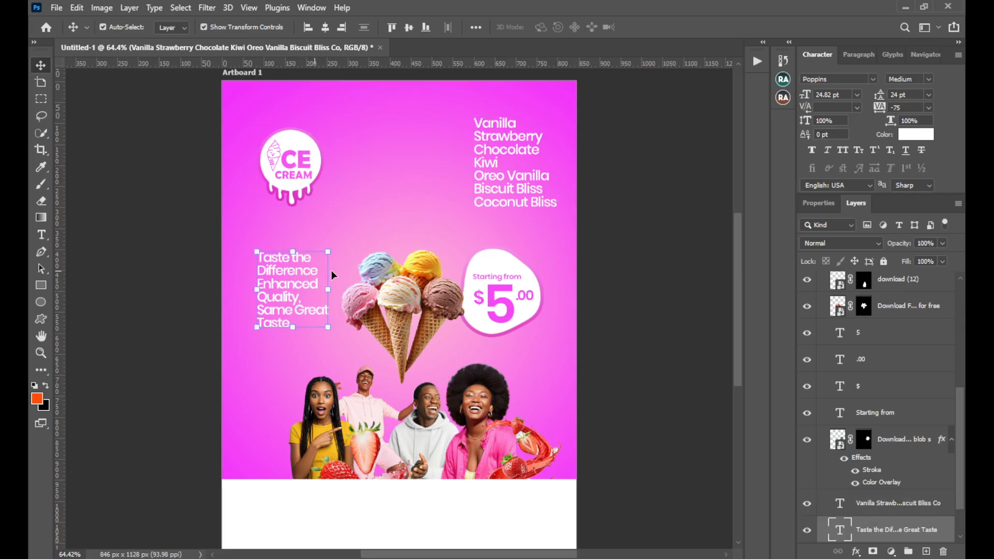
pyautogui.click(928, 107)
pyautogui.click(909, 140)
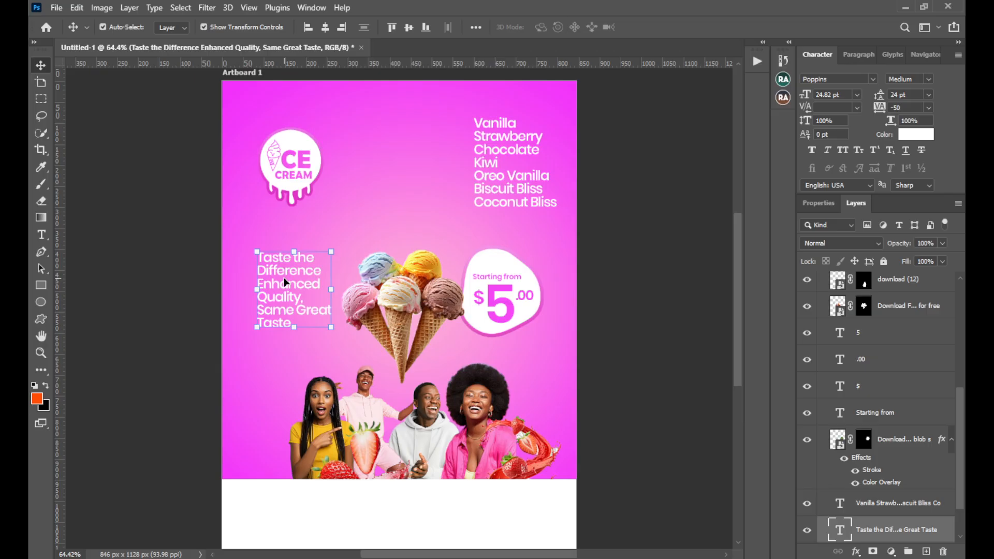
pyautogui.moveTo(286, 282); pyautogui.dragTo(278, 279)
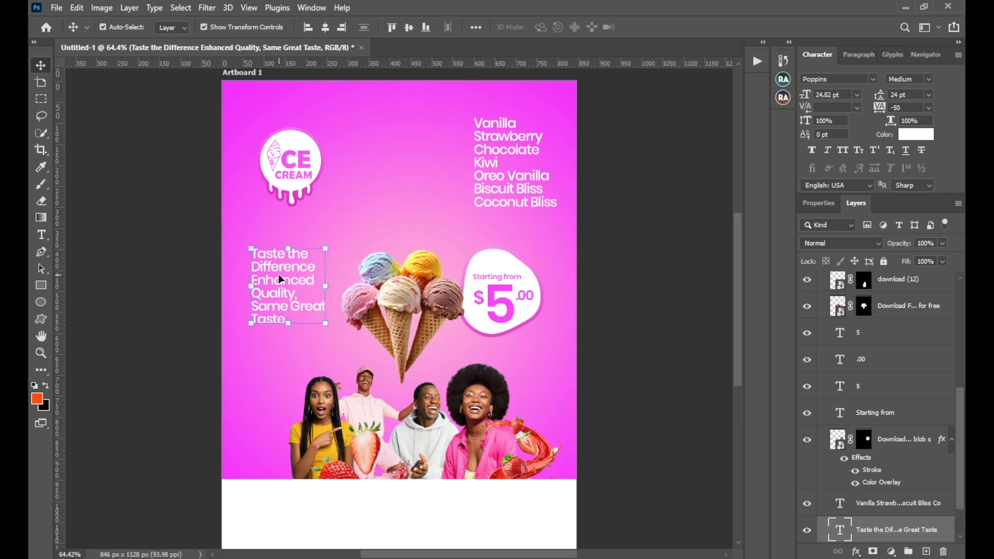
pyautogui.press('Down')
pyautogui.press('Down')
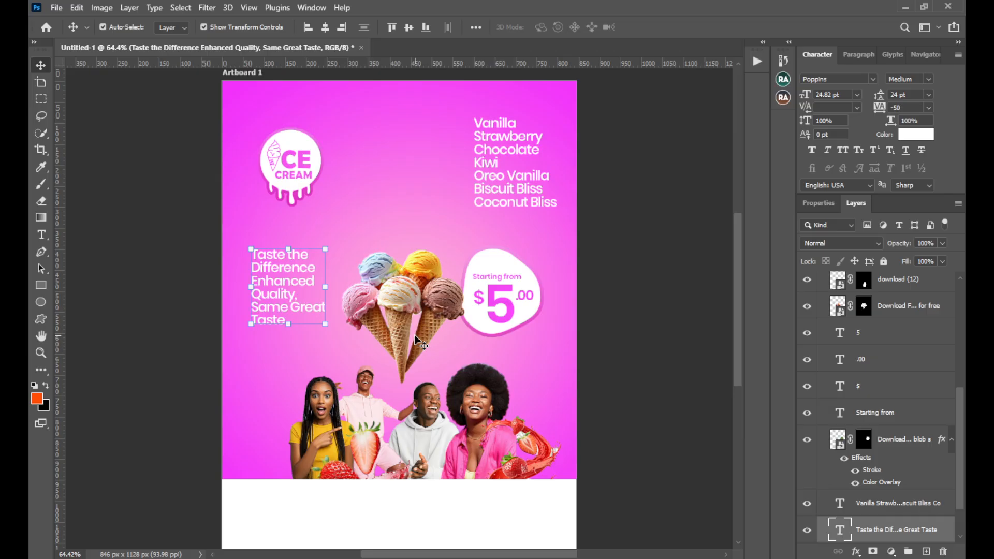
# Duplicate the flavour list to its left and replace the copy's text with "We have instock"
pyautogui.scroll(-3, 492, 495)
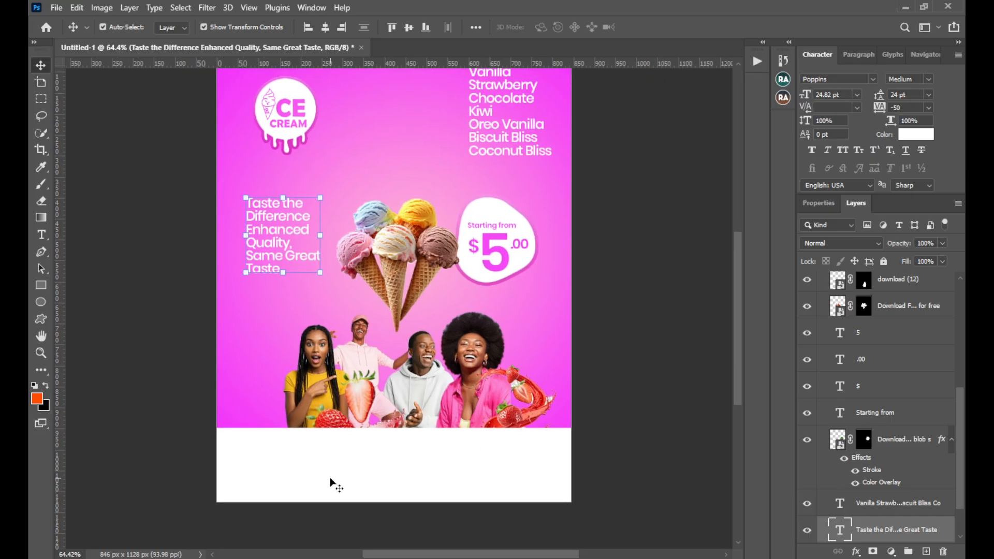
pyautogui.scroll(3, 386, 339)
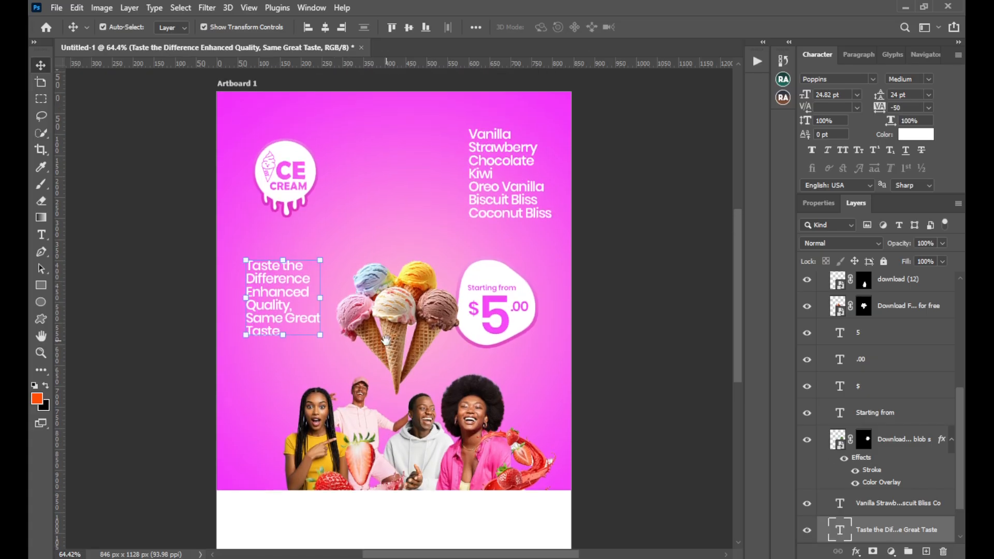
pyautogui.click(512, 178)
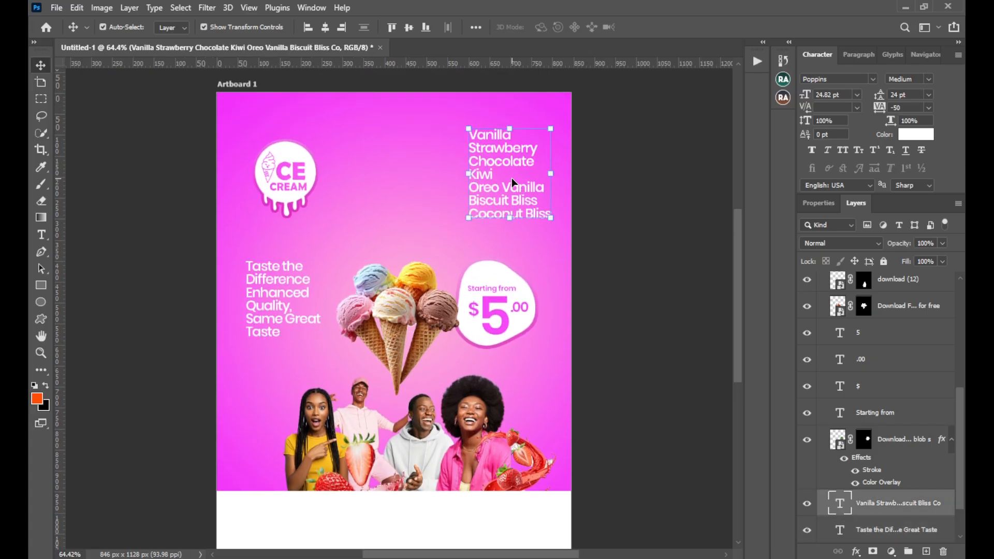
pyautogui.moveTo(506, 180); pyautogui.dragTo(404, 169)
pyautogui.doubleClick(403, 167)
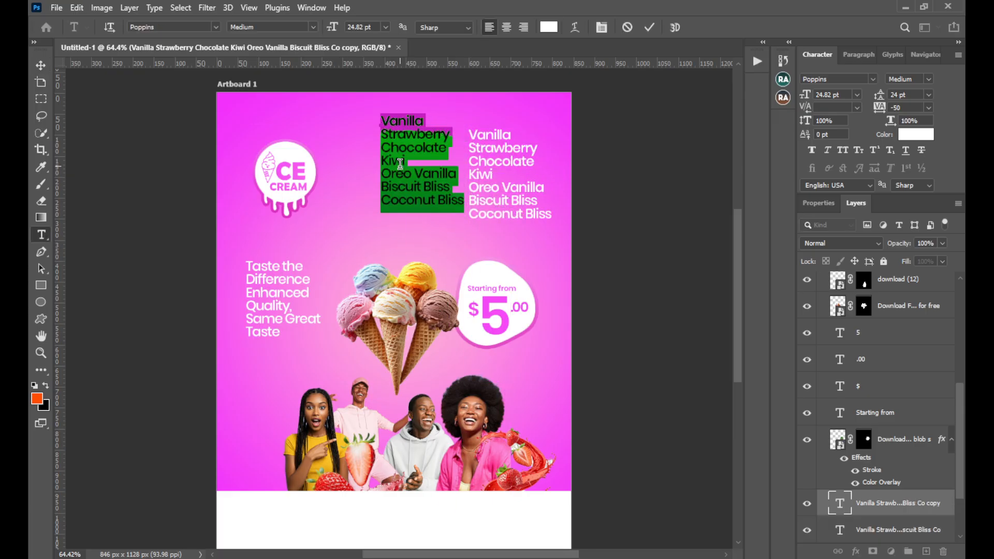
pyautogui.press('BackSpace')
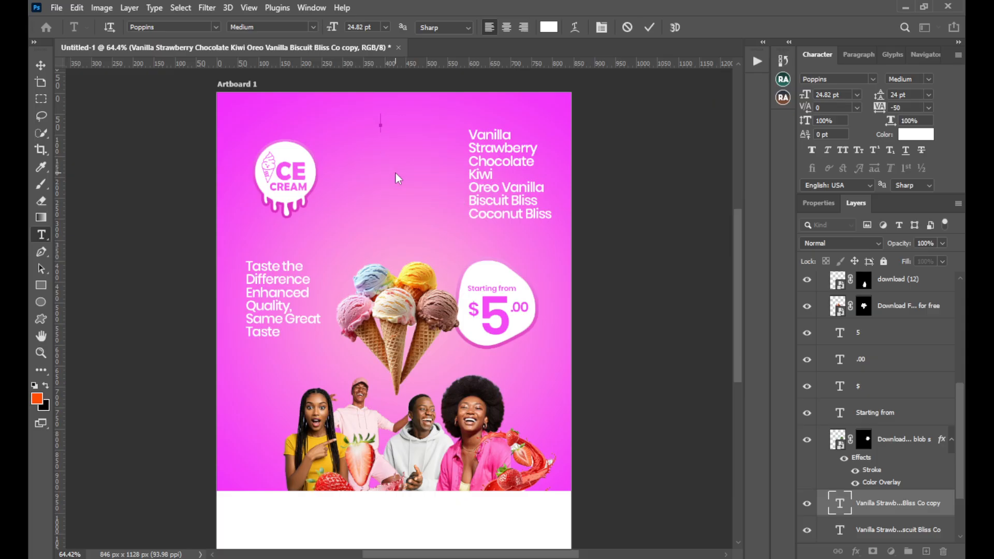
pyautogui.write('We have inst')
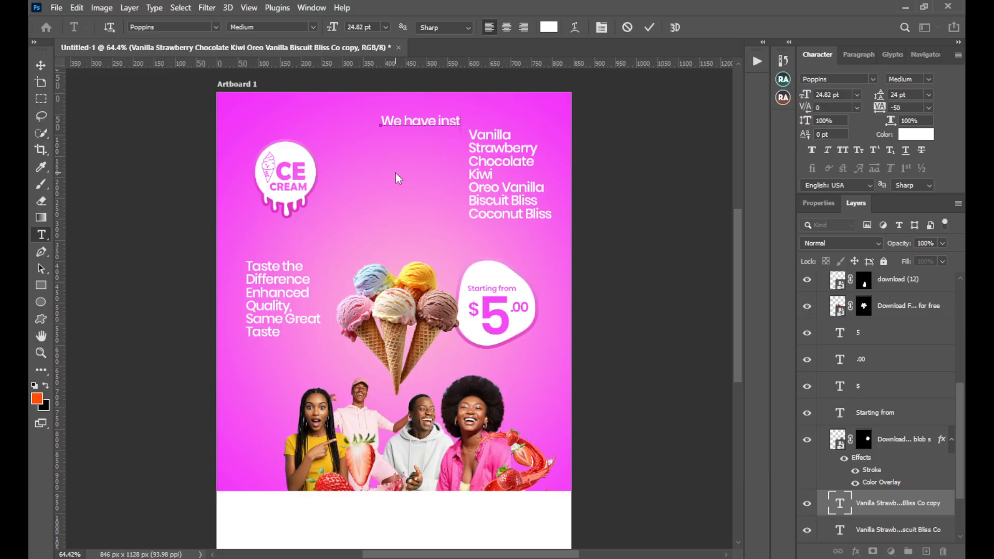
pyautogui.write('ock')
pyautogui.click(651, 29)
pyautogui.press('v')
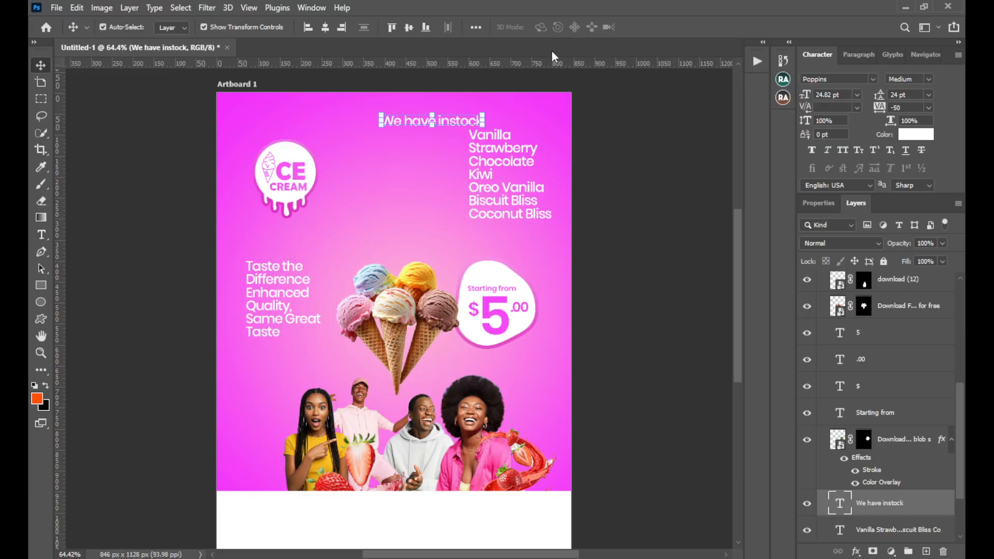
# Move "We have instock" between the logo and the flavour list, shrink it to about 20.71 pt and centre it horizontally on the artboard
pyautogui.moveTo(414, 117); pyautogui.dragTo(369, 158)
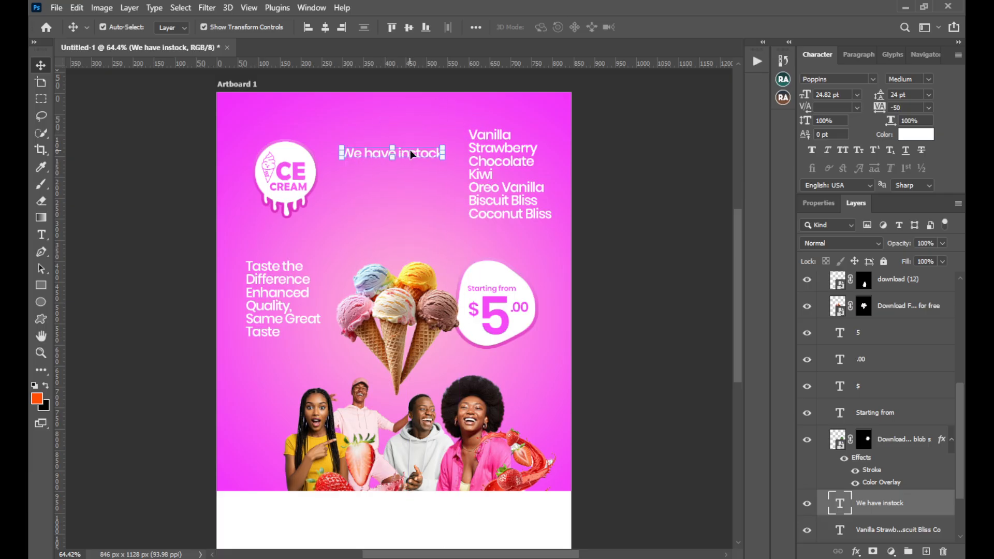
pyautogui.moveTo(444, 156); pyautogui.dragTo(408, 150)
pyautogui.press('Return')
pyautogui.click(324, 28)
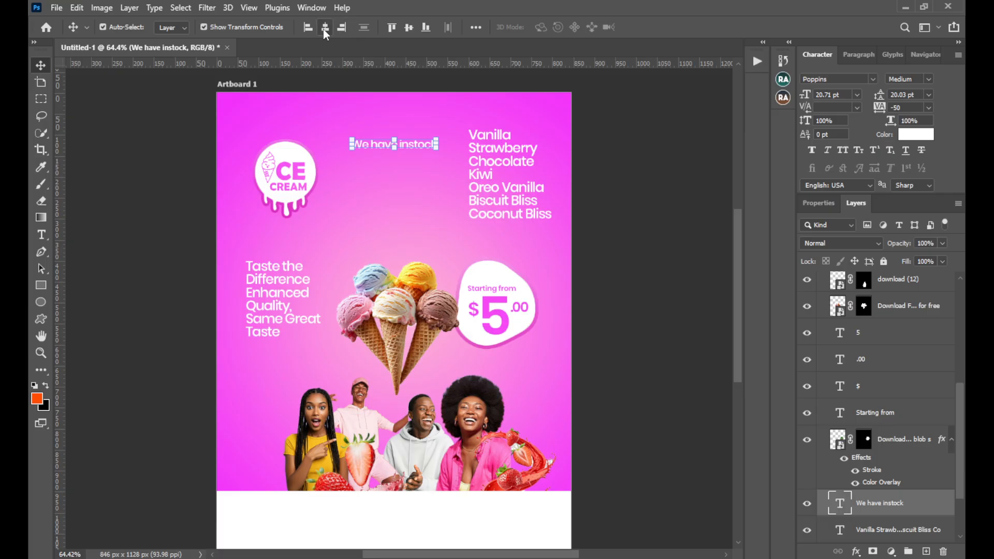
# Set the text colour of "We have instock" to pale yellow-orange (fad265)
pyautogui.click(916, 134)
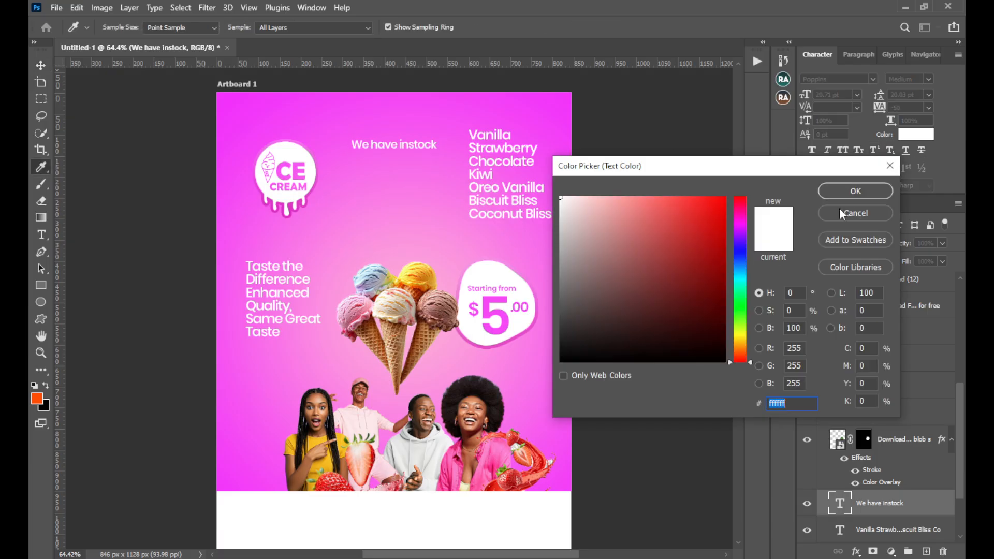
pyautogui.click(642, 197)
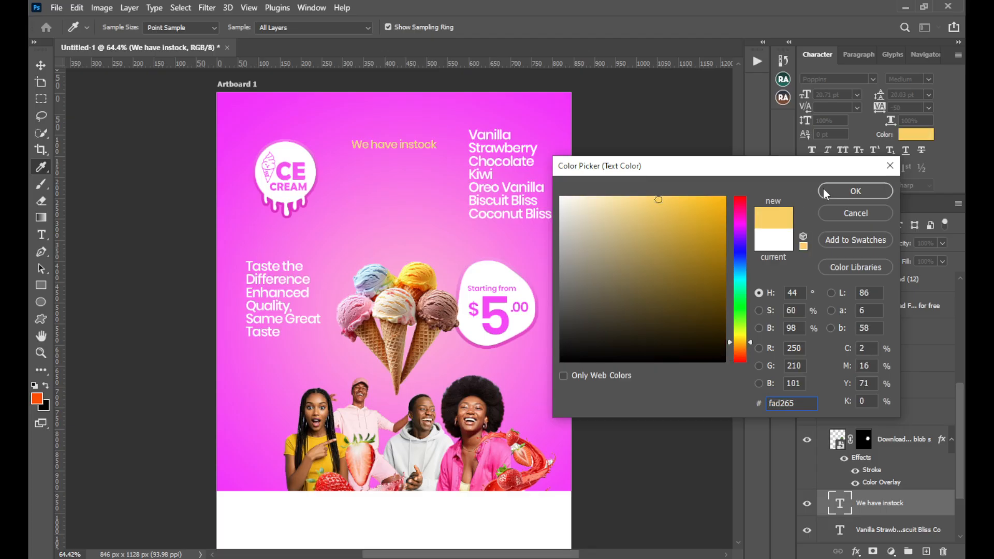
pyautogui.click(855, 190)
pyautogui.press('v')
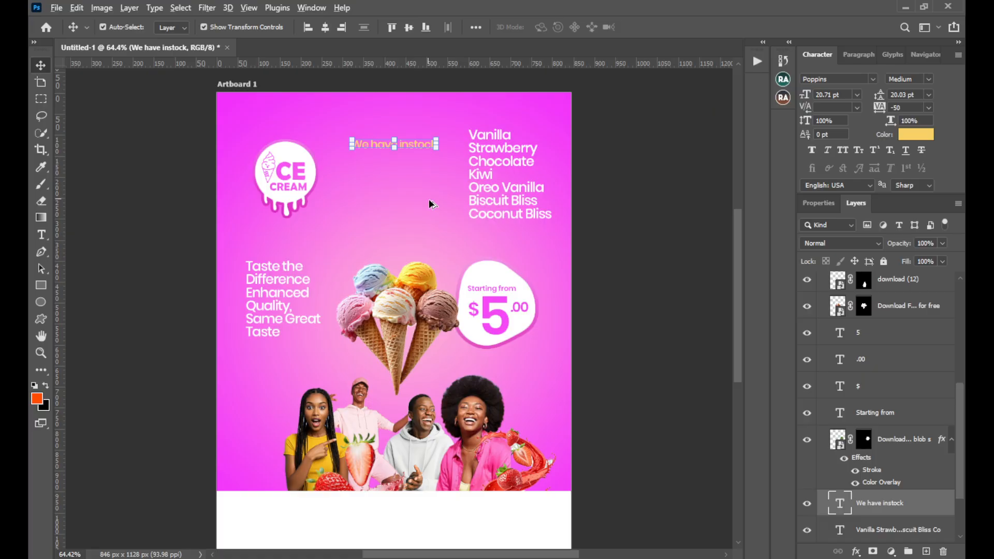
# Duplicate "We have instock" directly below itself and replace the copy's text with "Ice Creams"
pyautogui.moveTo(418, 144); pyautogui.dragTo(417, 161)
pyautogui.doubleClick(417, 161)
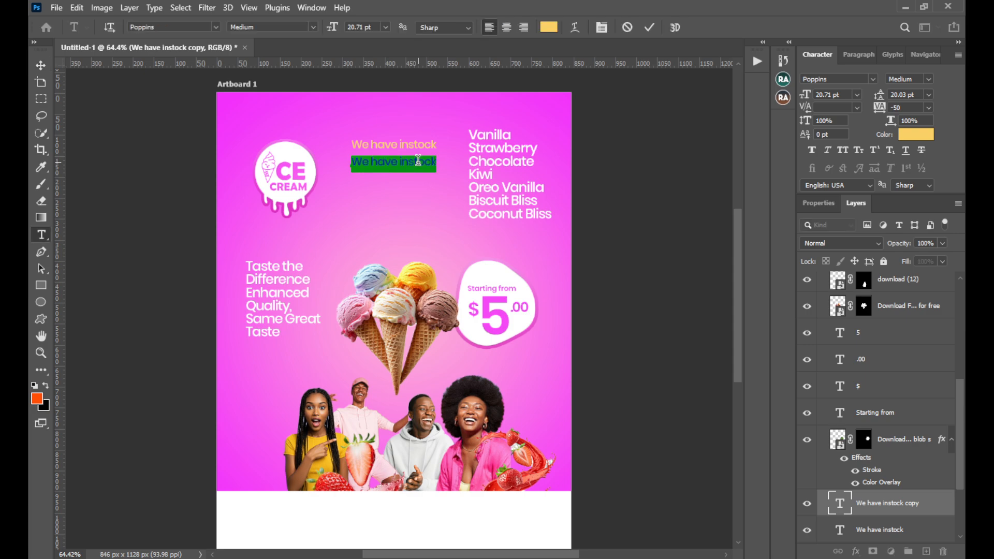
pyautogui.write('Ice Creams')
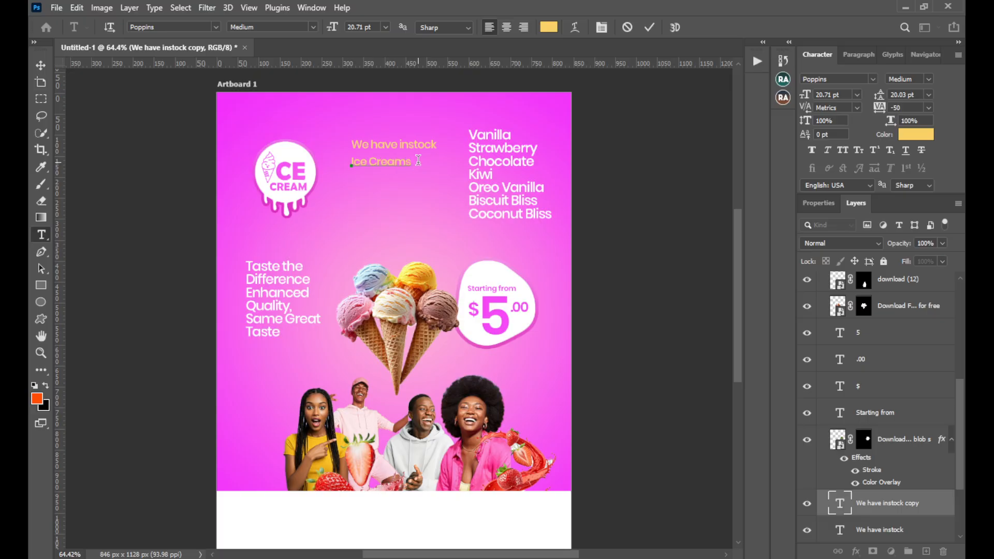
pyautogui.click(650, 28)
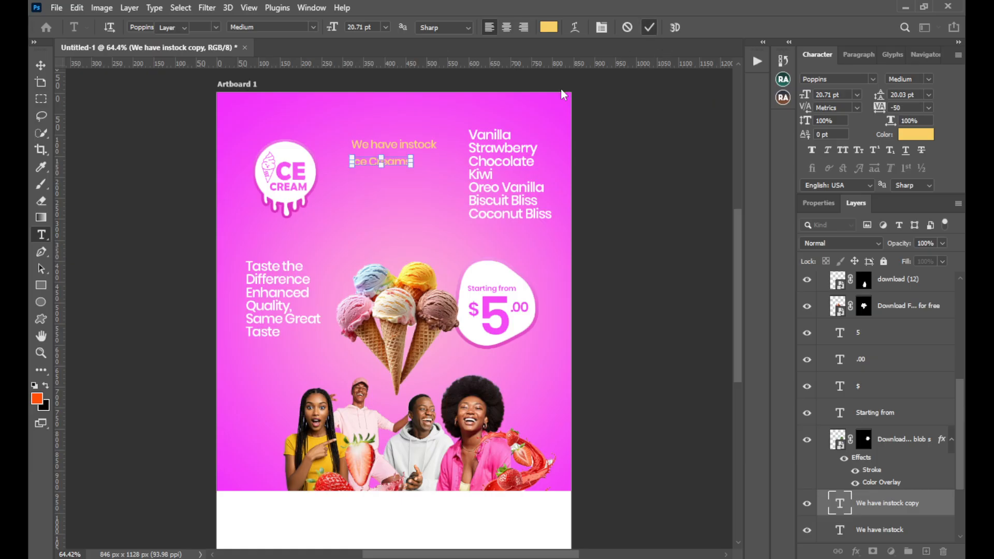
pyautogui.press('v')
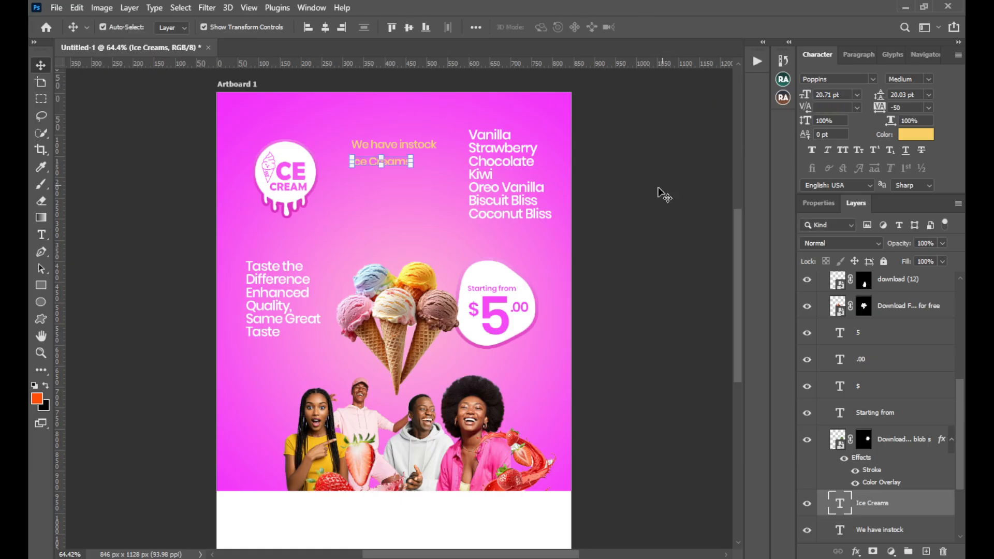
# Enlarge "Ice Creams" to about 29.66 pt to match the width of "We have instock" and set its weight to SemiBold
pyautogui.moveTo(412, 164); pyautogui.dragTo(441, 163)
pyautogui.click(672, 27)
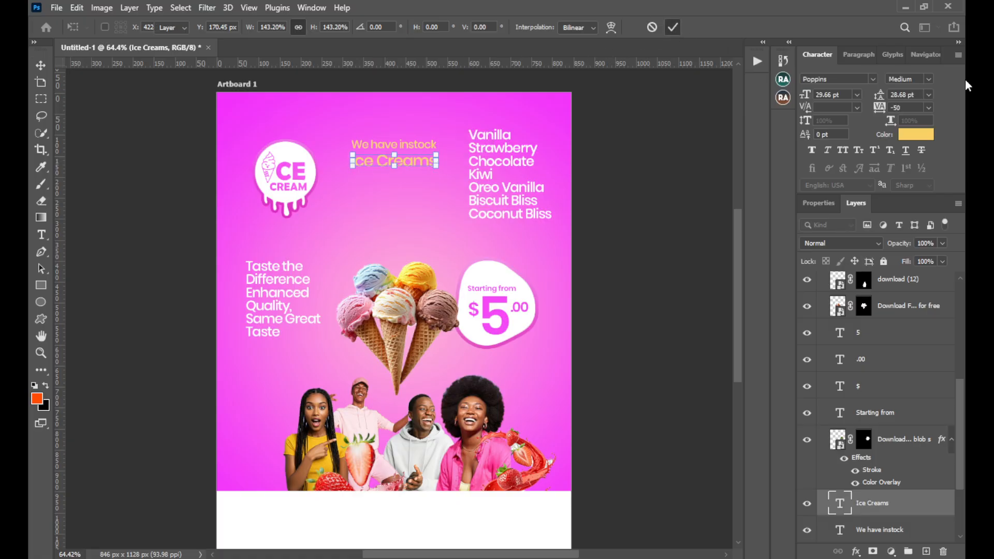
pyautogui.click(930, 80)
pyautogui.click(881, 194)
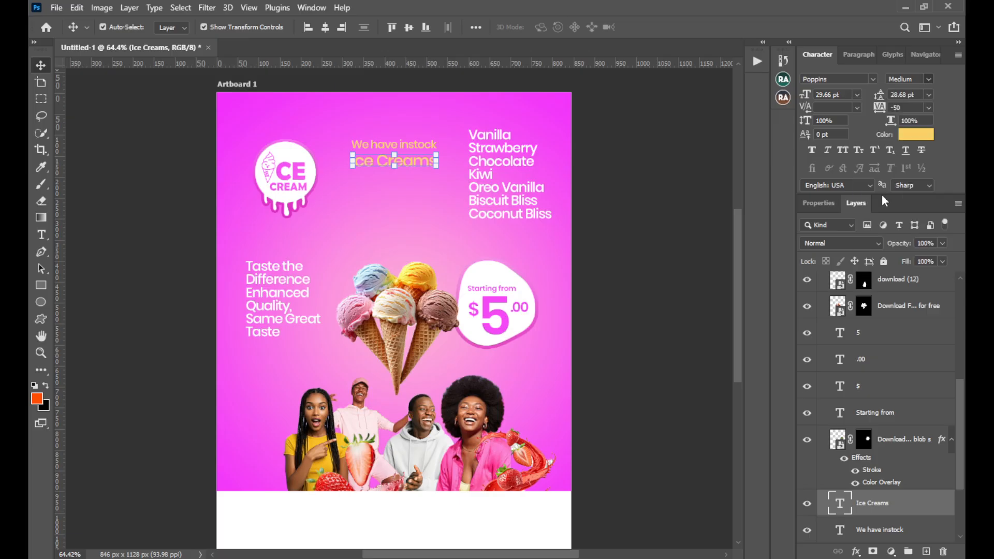
# Set the text colour of "Ice Creams" to white and move it up close beneath "We have instock"
pyautogui.click(903, 136)
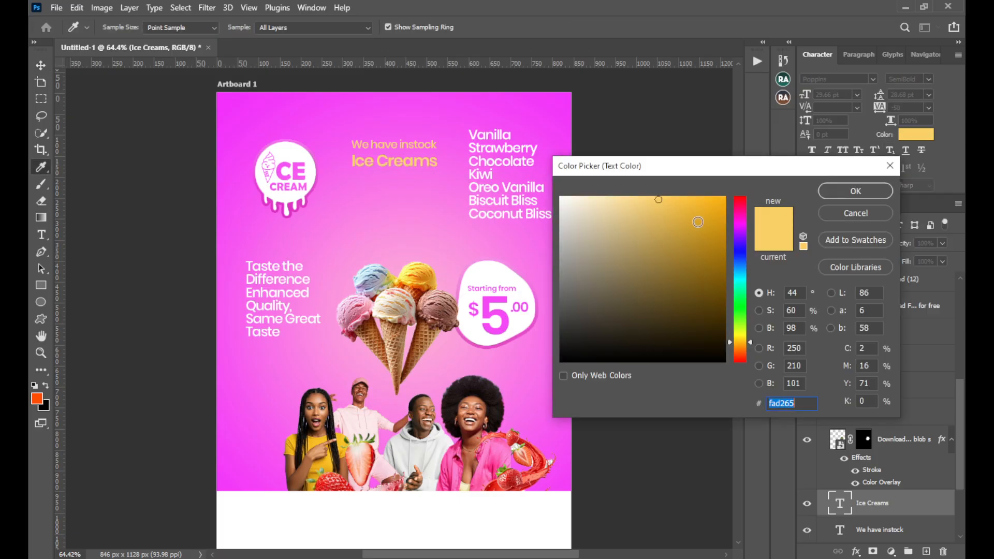
pyautogui.moveTo(693, 222); pyautogui.dragTo(543, 175)
pyautogui.click(849, 192)
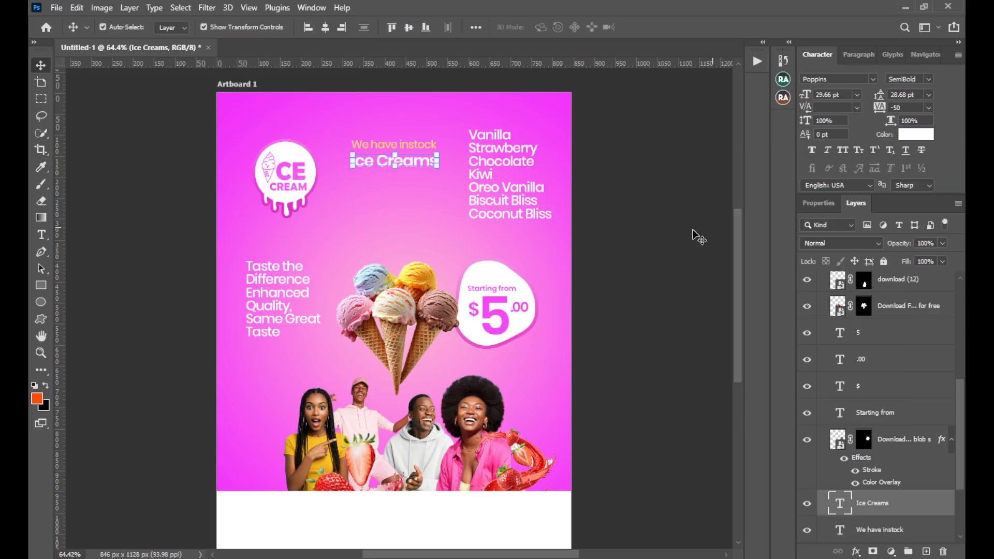
pyautogui.press('Up')
pyautogui.press('Up')
pyautogui.press('Up')
pyautogui.press('Up')
pyautogui.press('Up')
pyautogui.press('Up')
pyautogui.press('Up')
pyautogui.press('Up')
pyautogui.press('Up')
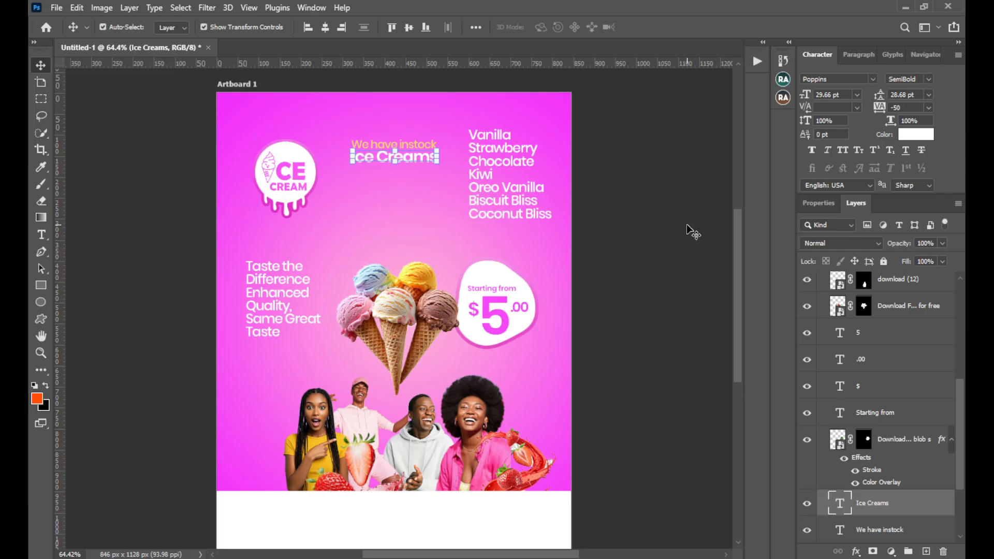
pyautogui.press('Up')
pyautogui.press('Up')
# Duplicate the flavour list beneath "Ice Creams" and replace the copy's text with "available in different flavours"
pyautogui.click(495, 188)
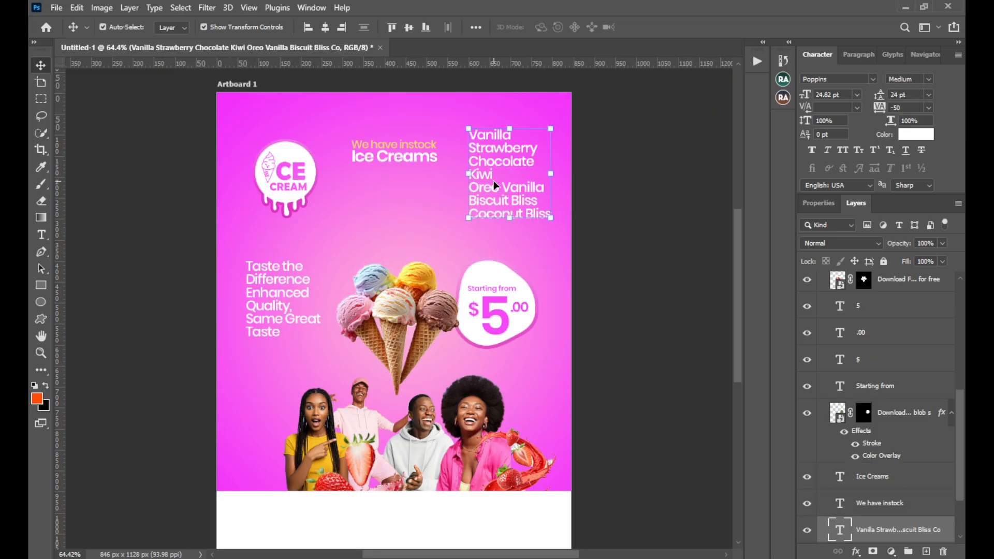
pyautogui.moveTo(511, 186); pyautogui.dragTo(401, 222)
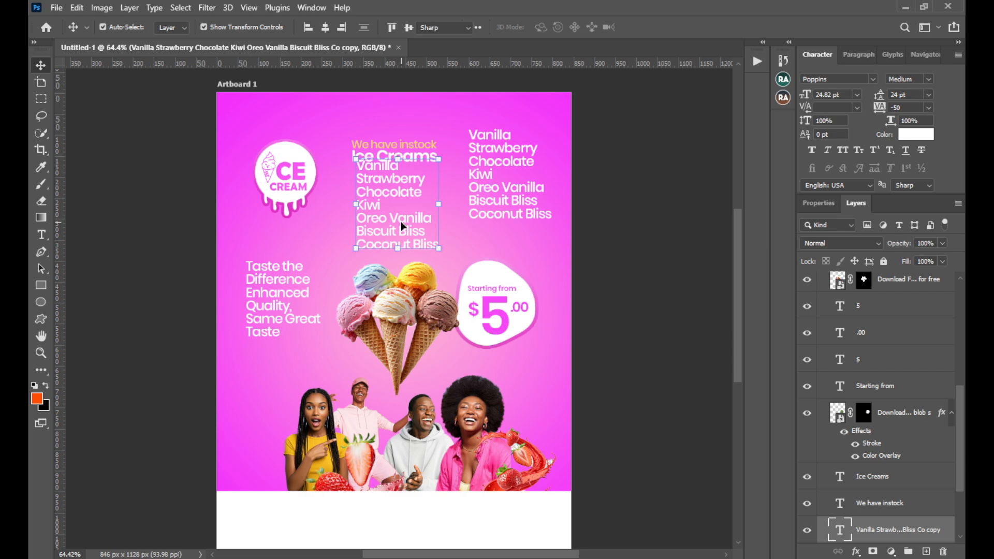
pyautogui.doubleClick(401, 222)
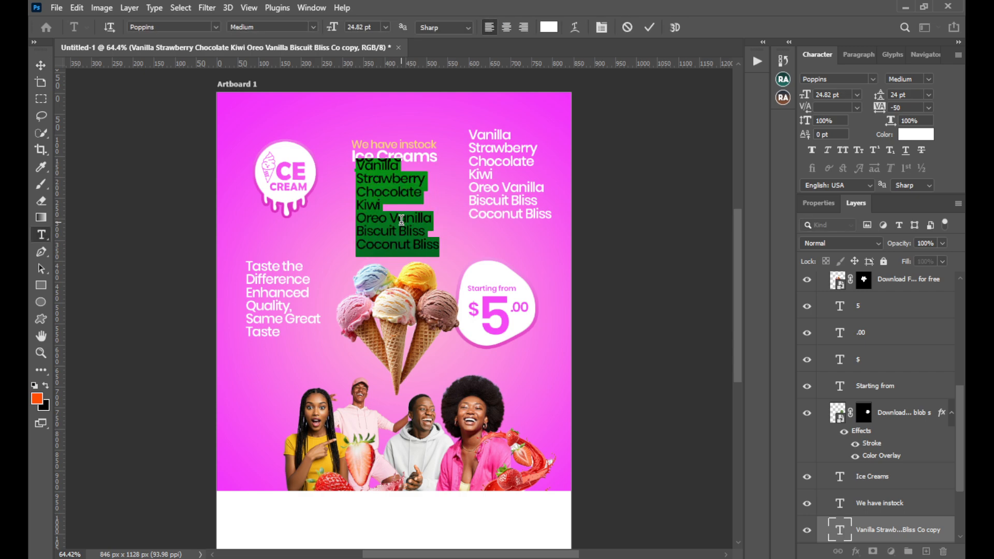
pyautogui.press('BackSpace')
pyautogui.write('a')
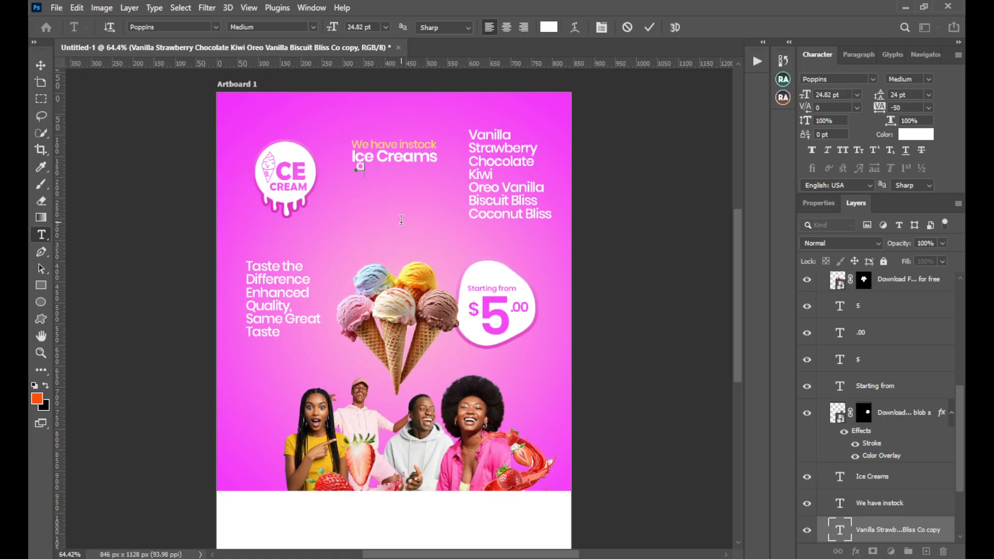
pyautogui.write('vailable in different flavours')
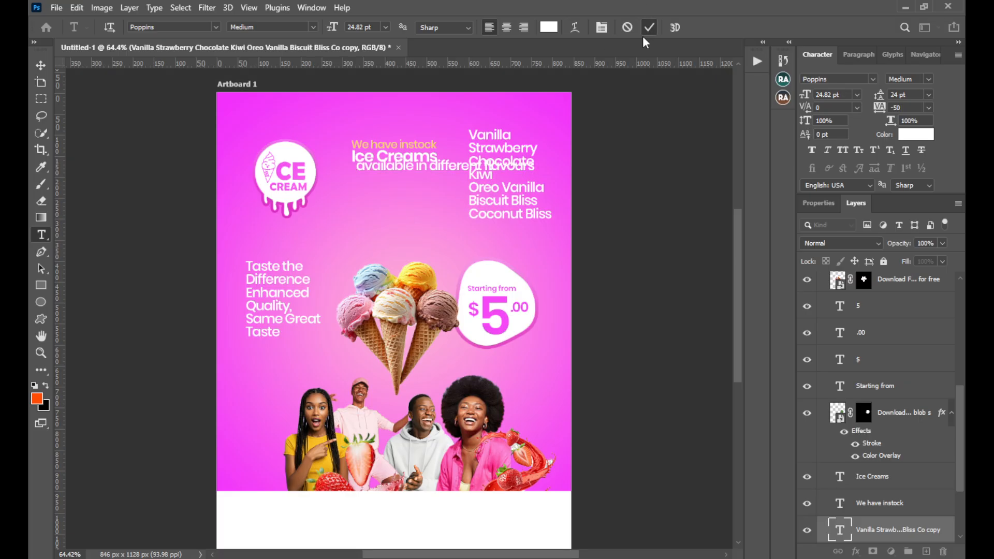
pyautogui.click(649, 28)
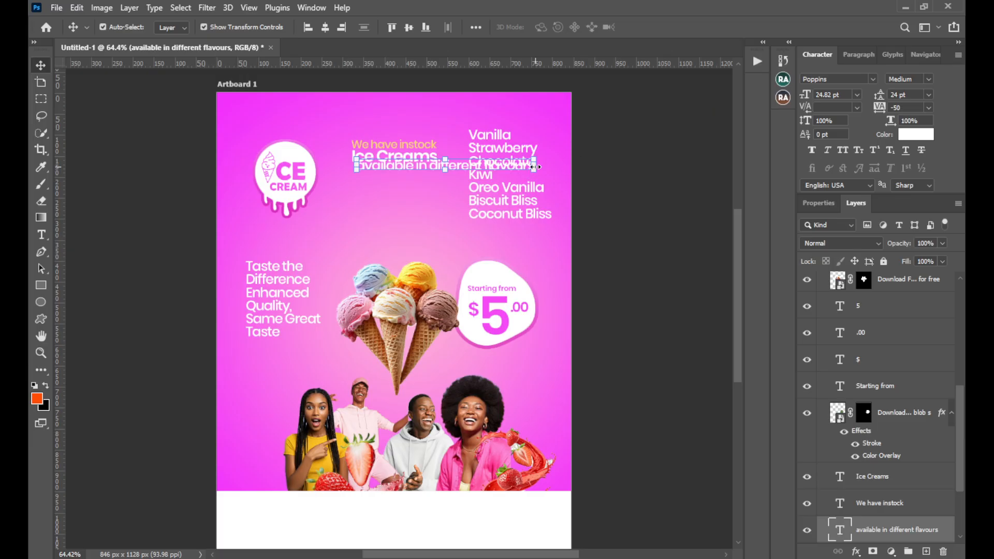
# Shrink "available in different flavours" to about 20.38 pt and move it just below "Ice Creams"
pyautogui.hotkey('ctrl', 't')
pyautogui.moveTo(527, 170); pyautogui.dragTo(501, 168)
pyautogui.press('Return')
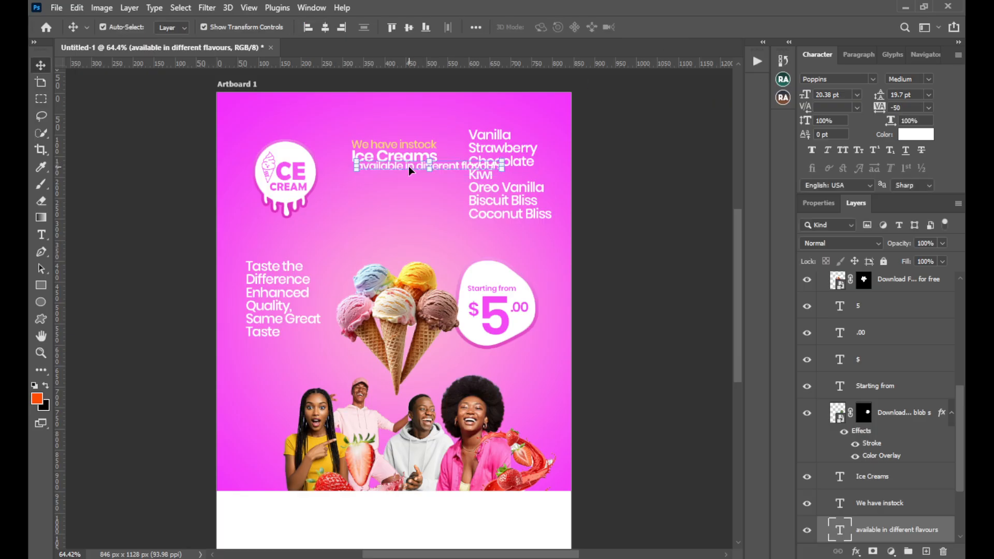
pyautogui.moveTo(409, 171); pyautogui.dragTo(407, 176)
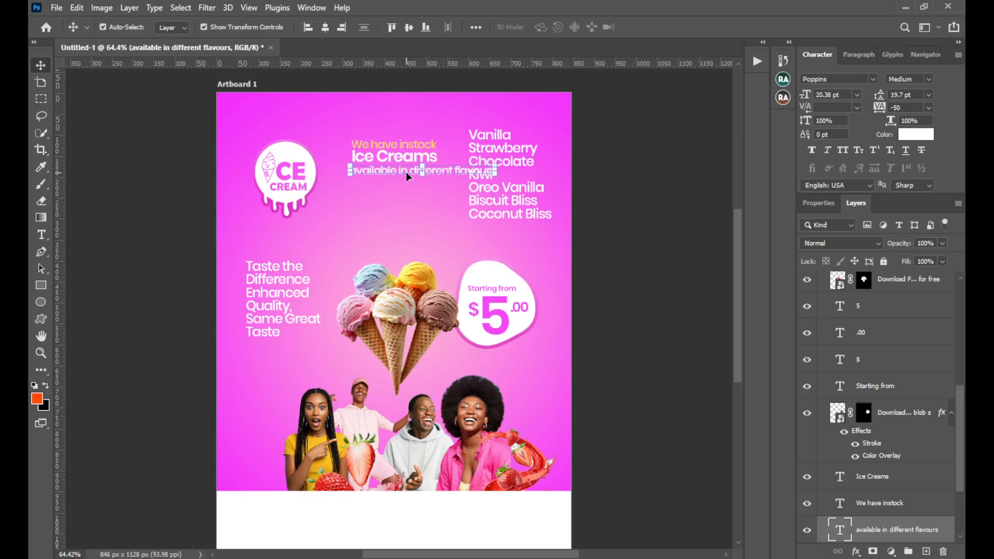
# Break "available in different flavours" into two lines after "in"
pyautogui.doubleClick(407, 172)
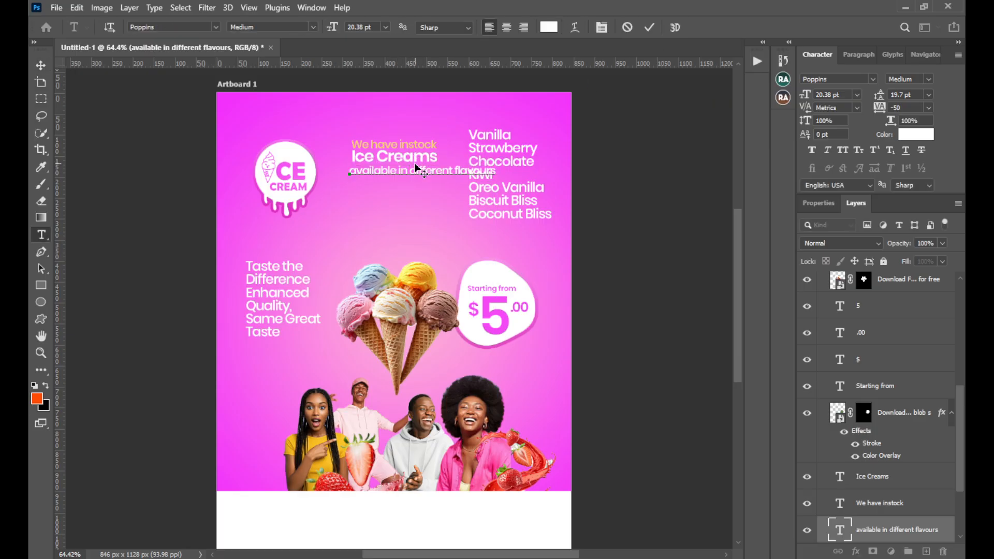
pyautogui.press('Return')
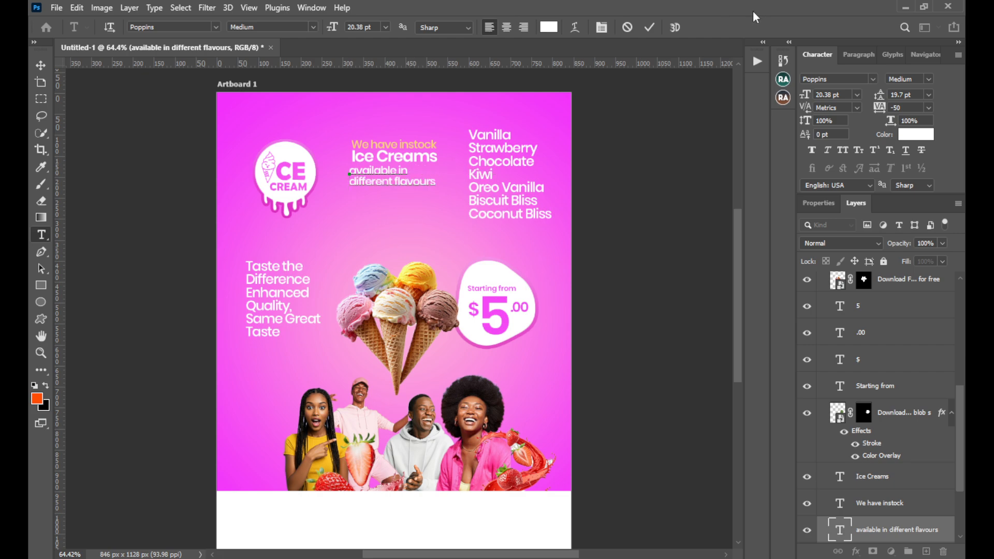
pyautogui.click(650, 27)
pyautogui.press('v')
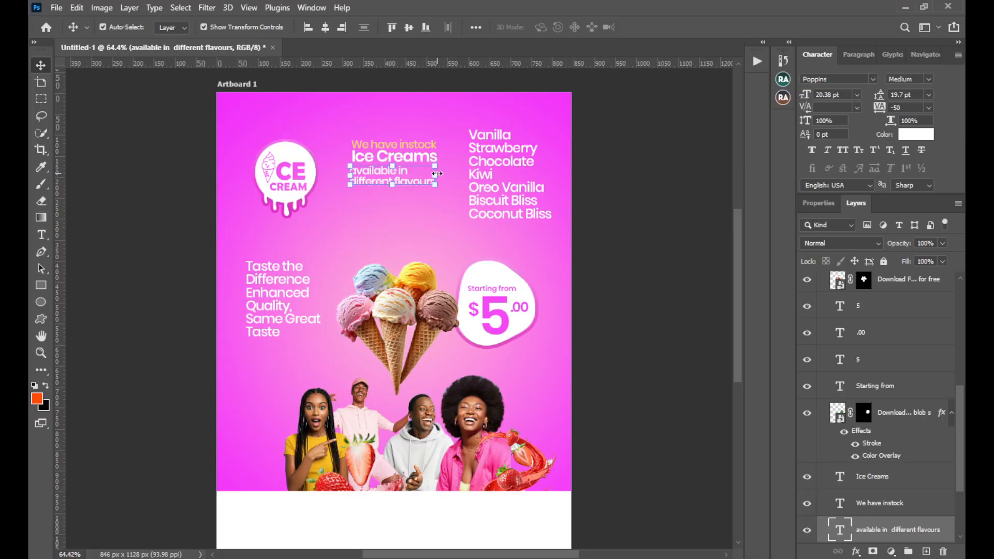
pyautogui.moveTo(436, 174); pyautogui.dragTo(492, 176)
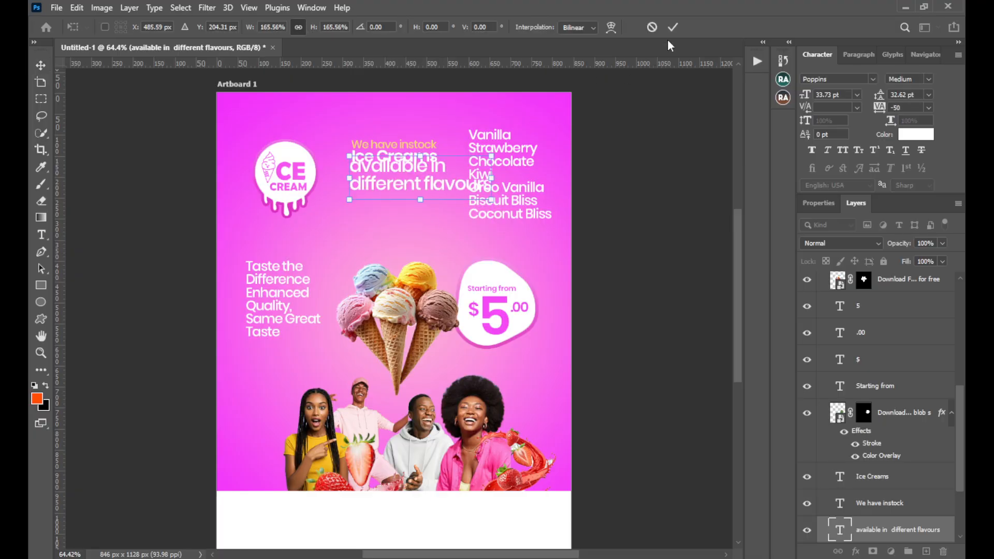
pyautogui.click(672, 27)
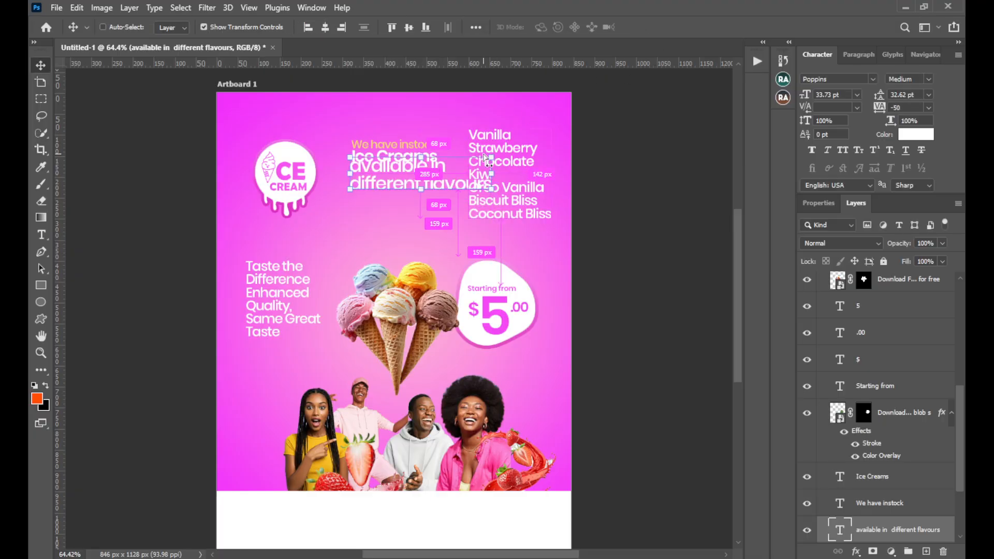
pyautogui.hotkey('ctrl', 'z')
# Shrink the two-line "available in different flavours" to about 15.67 pt and left-align it tightly beneath "Ice Creams"
pyautogui.moveTo(439, 176); pyautogui.dragTo(423, 176)
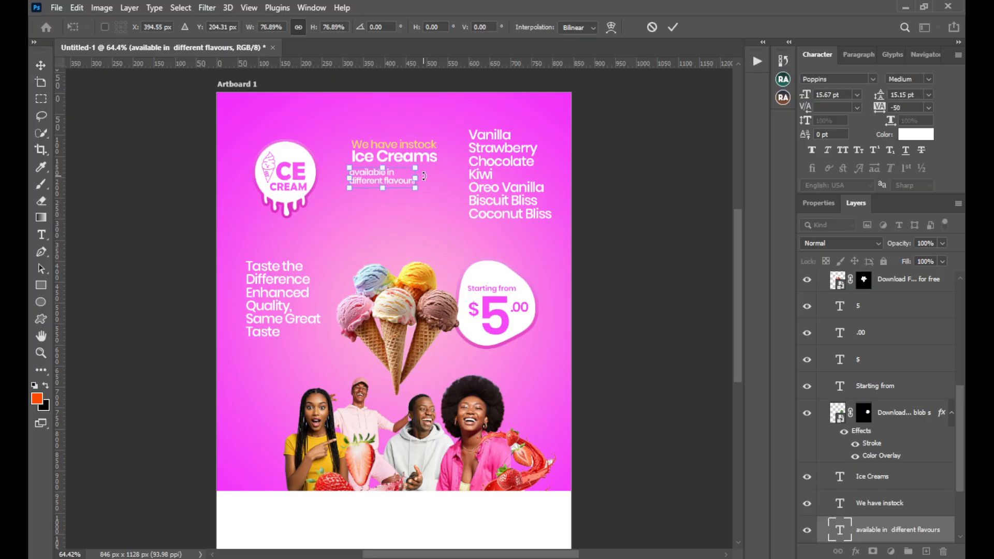
pyautogui.click(672, 27)
pyautogui.moveTo(374, 176); pyautogui.dragTo(377, 170)
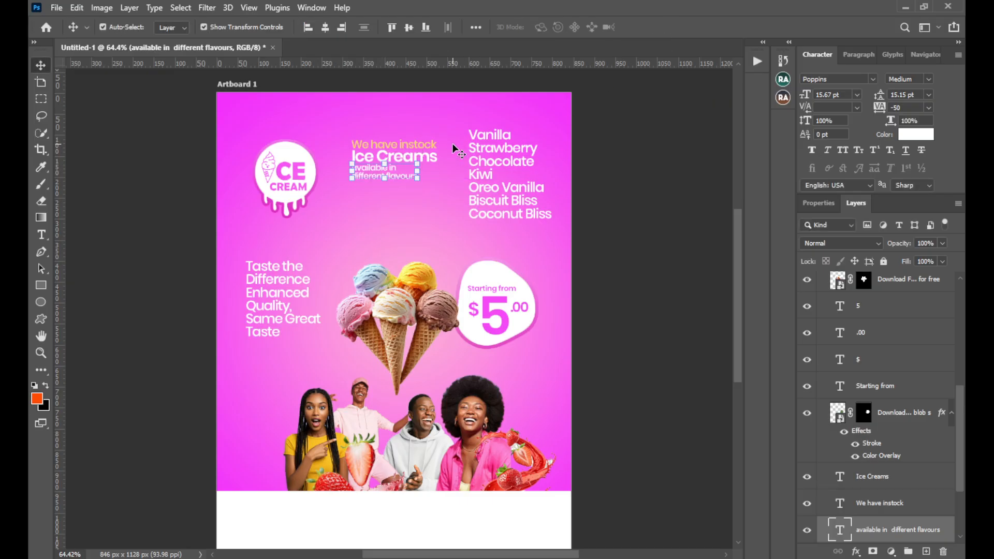
# Copy the pale yellow-orange fad265 from "We have instock" and apply it as the text colour of "available in different flavours"
pyautogui.click(432, 146)
pyautogui.click(915, 135)
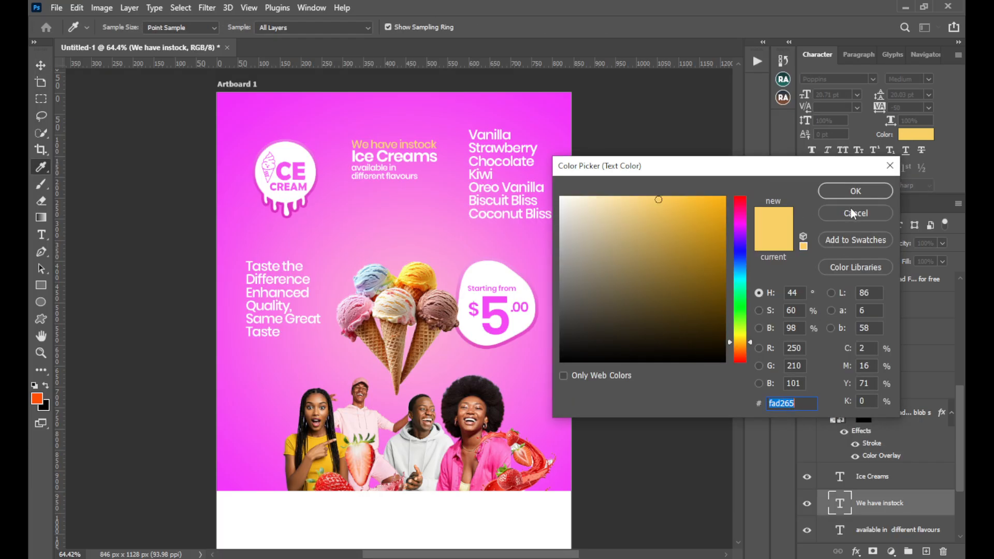
pyautogui.click(855, 191)
pyautogui.click(398, 175)
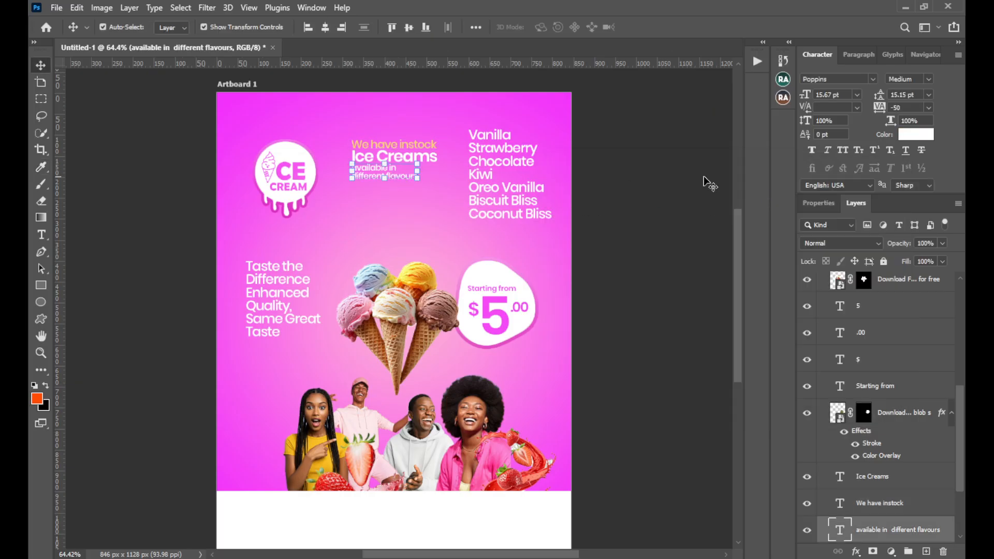
pyautogui.click(912, 137)
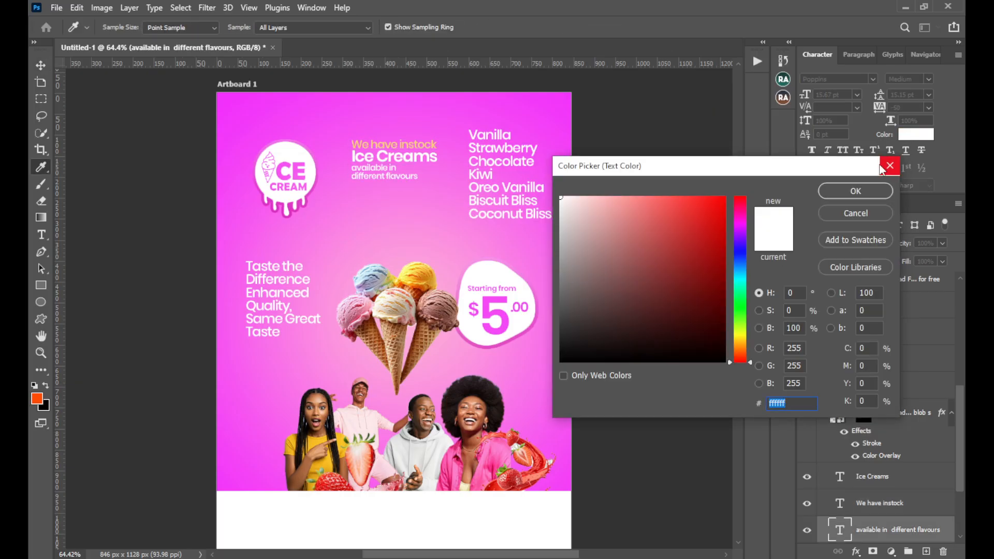
pyautogui.hotkey('ctrl', 'v')
pyautogui.click(875, 191)
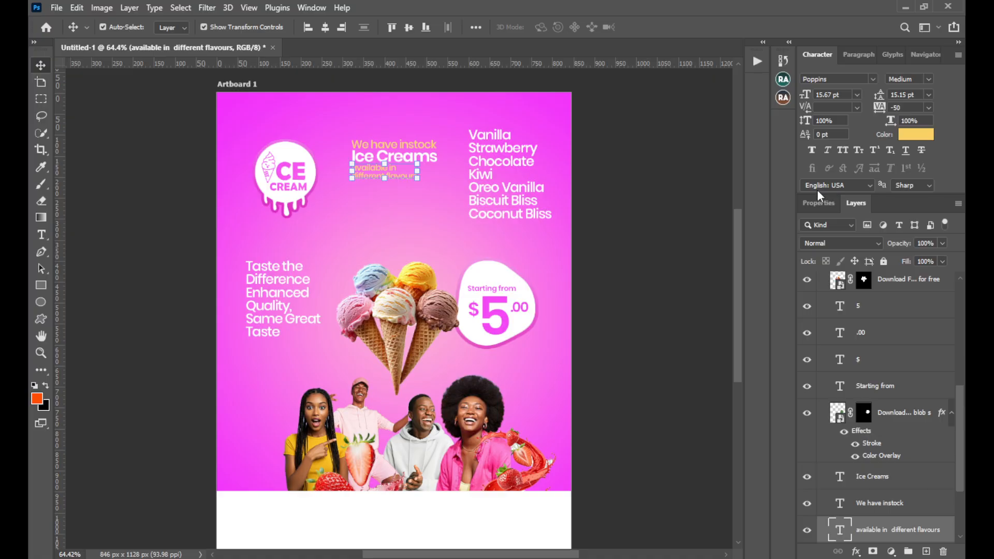
pyautogui.click(709, 194)
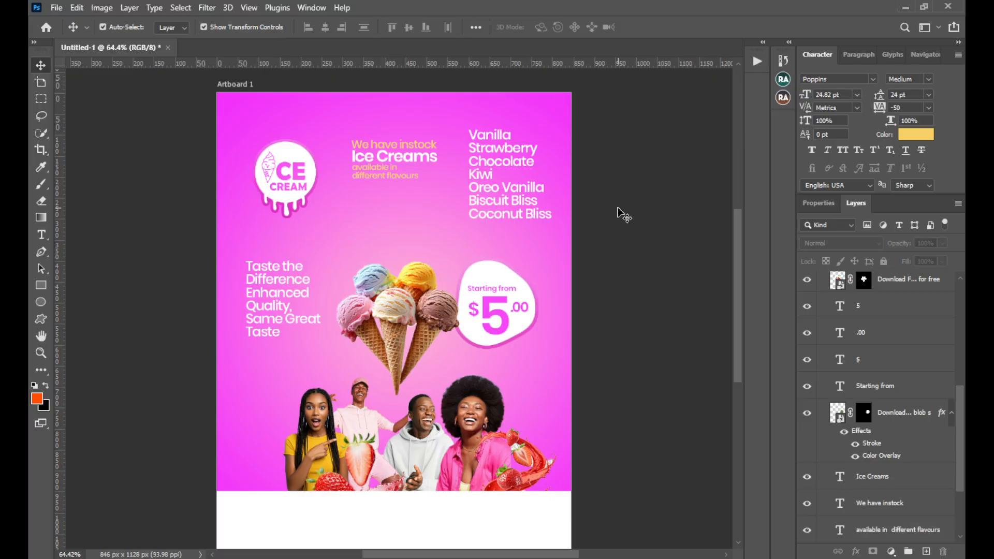
# Move the flavour list down and slightly left, and shift "We have instock", "Ice Creams" and "available in different flavours" together down and slightly left
pyautogui.moveTo(505, 169); pyautogui.dragTo(496, 185)
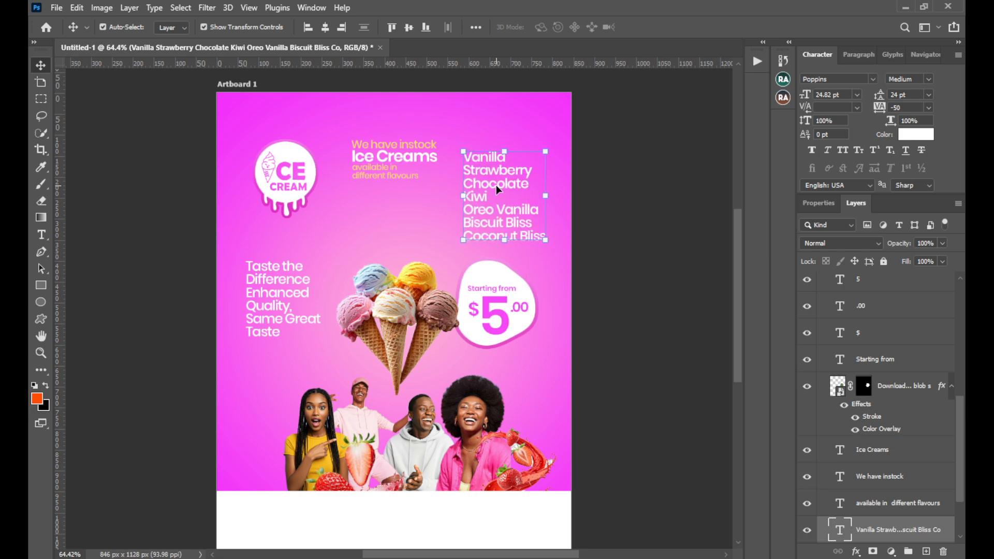
pyautogui.click(413, 145)
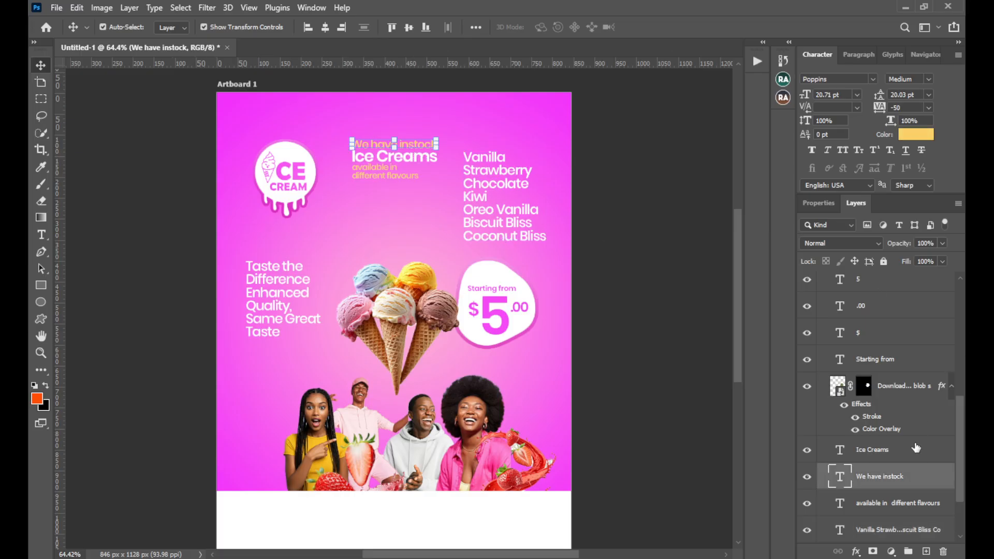
pyautogui.keyDown('shift'); pyautogui.click(895, 456); pyautogui.keyUp('shift')
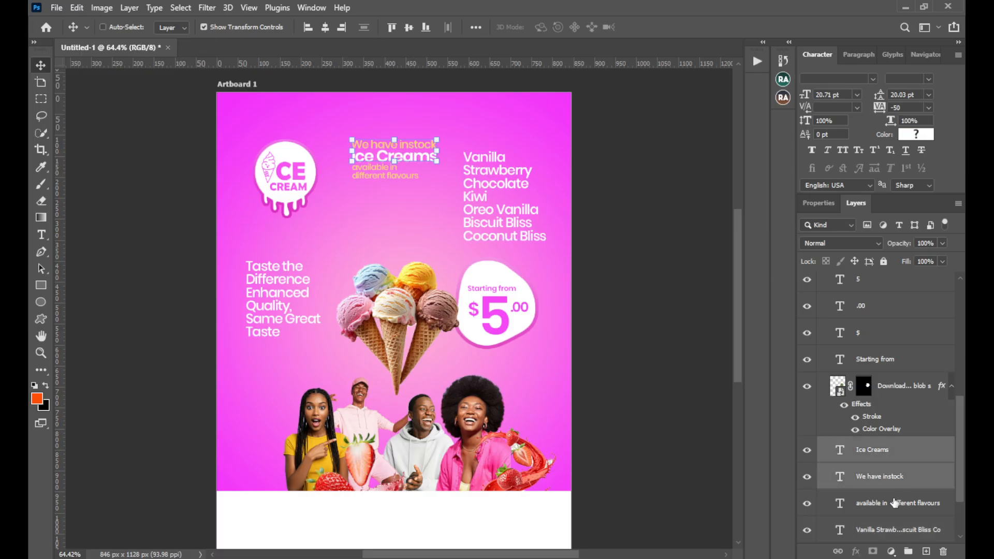
pyautogui.keyDown('shift'); pyautogui.click(895, 502); pyautogui.keyUp('shift')
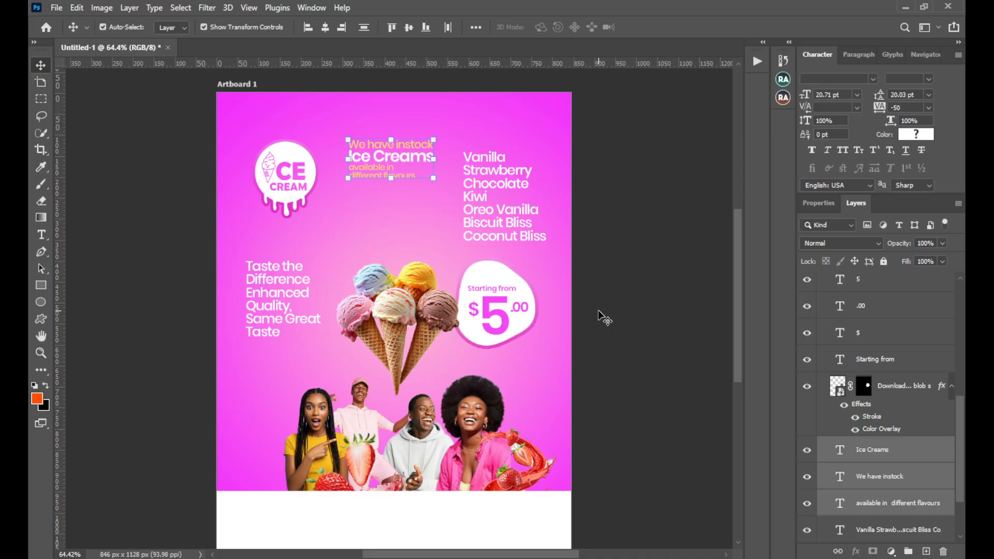
pyautogui.press('Down')
pyautogui.press('Down')
pyautogui.press('Down')
pyautogui.press('Down')
pyautogui.press('Down')
pyautogui.press('Down')
pyautogui.press('Down')
pyautogui.press('Down')
pyautogui.press('Down')
pyautogui.press('Left')
pyautogui.press('Left')
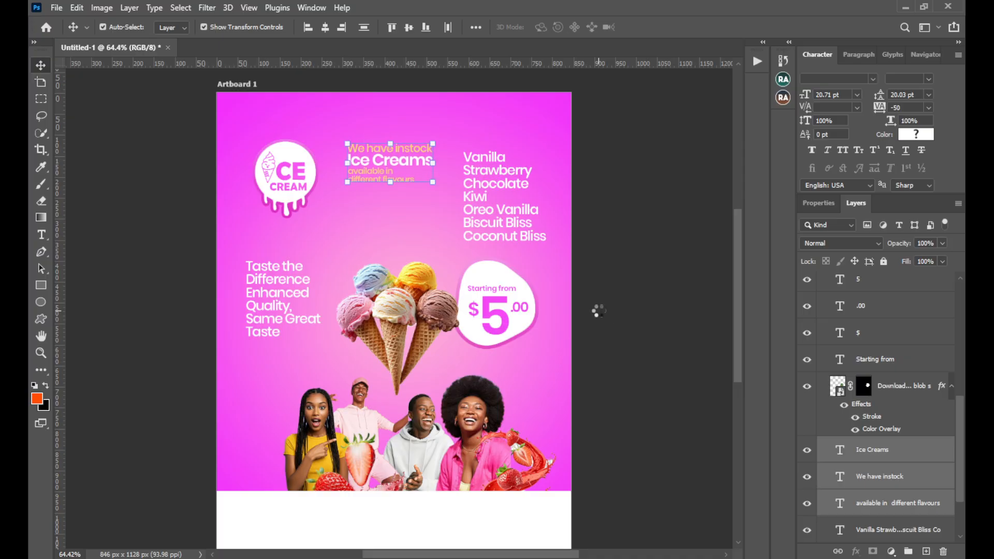
pyautogui.press('Down')
pyautogui.press('Down')
pyautogui.press('Down')
pyautogui.press('Down')
pyautogui.press('Down')
pyautogui.press('Down')
pyautogui.press('Down')
pyautogui.press('Down')
pyautogui.press('Down')
pyautogui.press('Down')
pyautogui.press('Down')
pyautogui.press('Down')
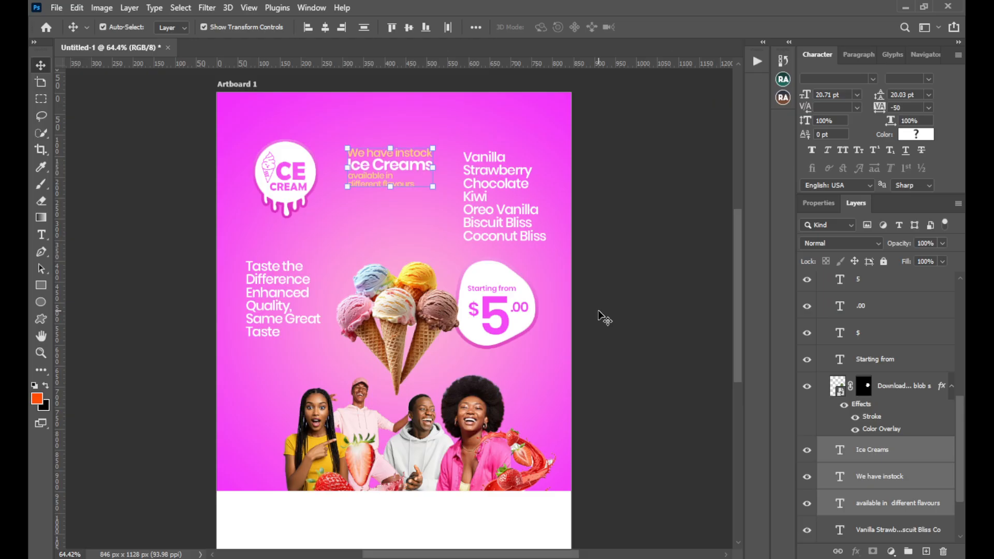
# Nudge "We have instock", "Ice Creams" and "available in different flavours" slightly up together, and deselect them
pyautogui.press('Down')
pyautogui.press('Up')
pyautogui.press('Up')
pyautogui.press('Up')
pyautogui.press('Up')
pyautogui.click(617, 229)
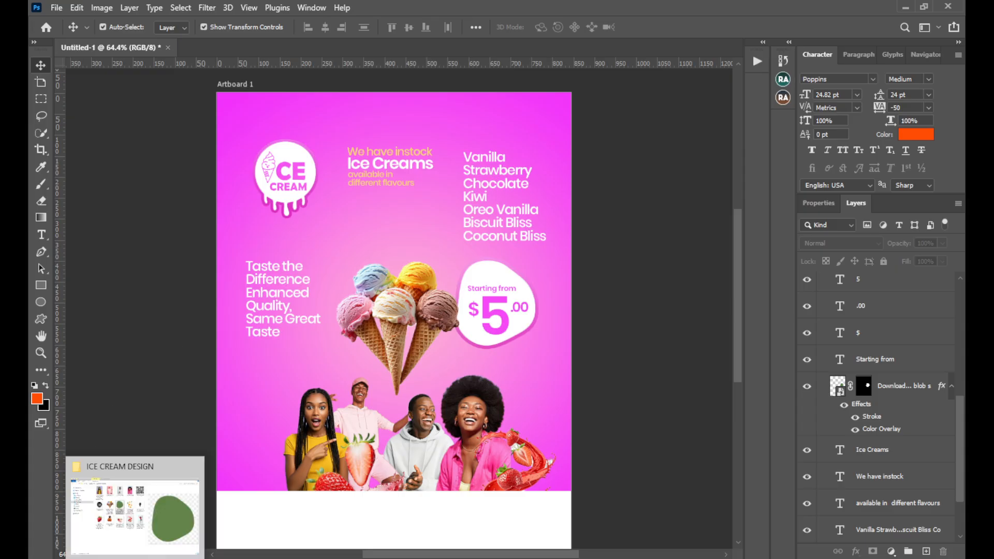
# Place the social media icons image from the Pictures folder, scaled to about 12.13%, near the left of the white footer
pyautogui.middleClick(135, 558)
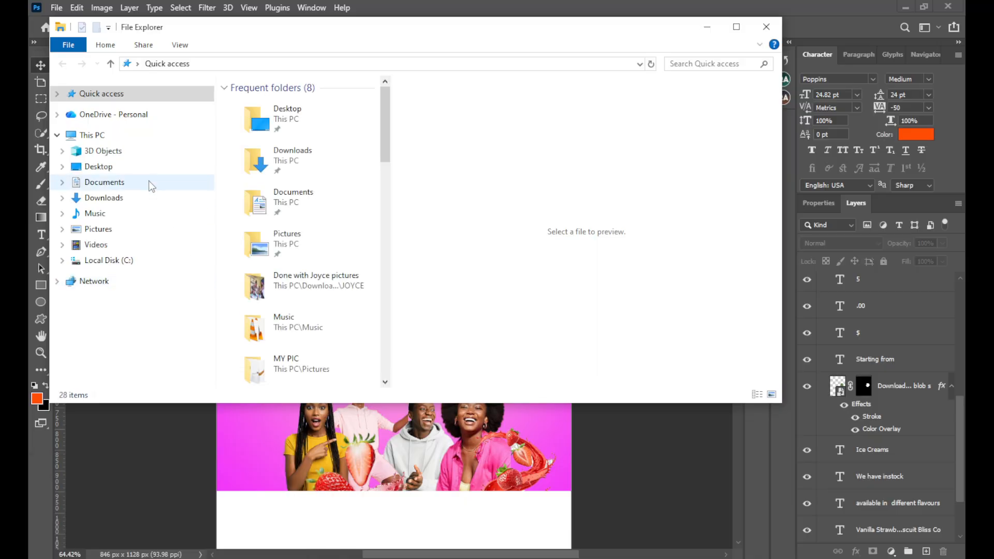
pyautogui.click(128, 227)
pyautogui.doubleClick(336, 202)
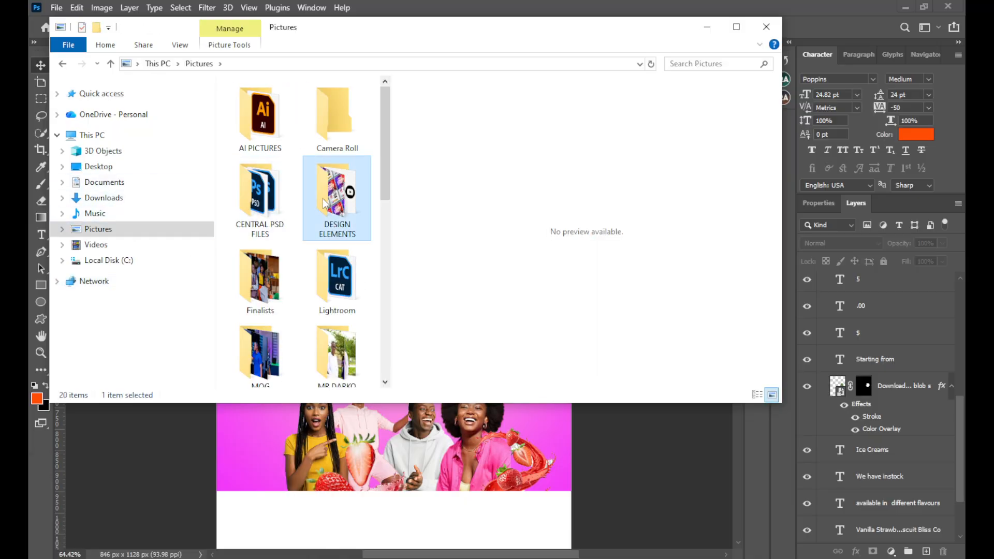
pyautogui.scroll(-5, 331, 266)
pyautogui.moveTo(332, 266); pyautogui.dragTo(364, 430)
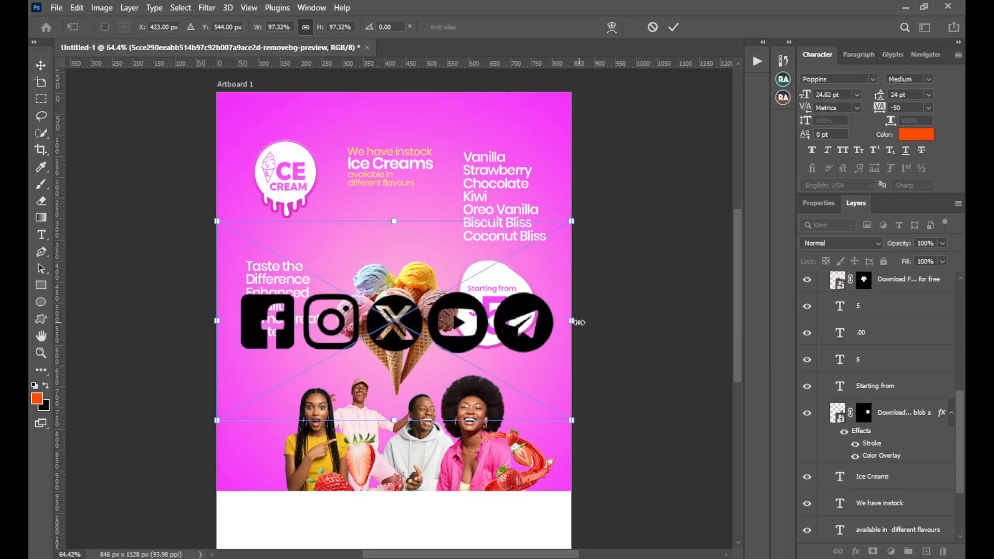
pyautogui.moveTo(572, 321); pyautogui.dragTo(304, 510)
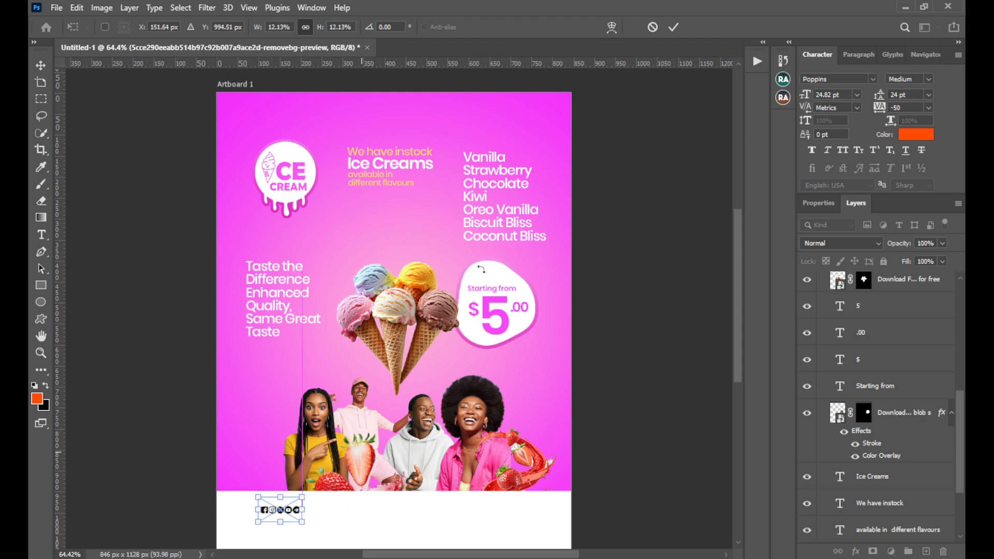
pyautogui.click(673, 27)
# Apply a Color Overlay in vivid pink f81ae9 to the social media icons
pyautogui.scroll(-3, 544, 264)
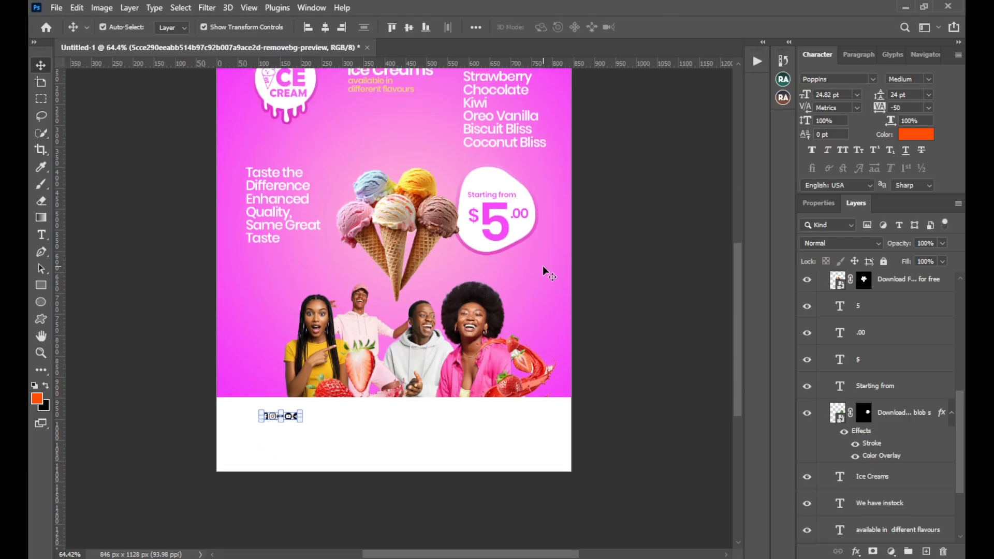
pyautogui.hotkey('ctrl', '=')
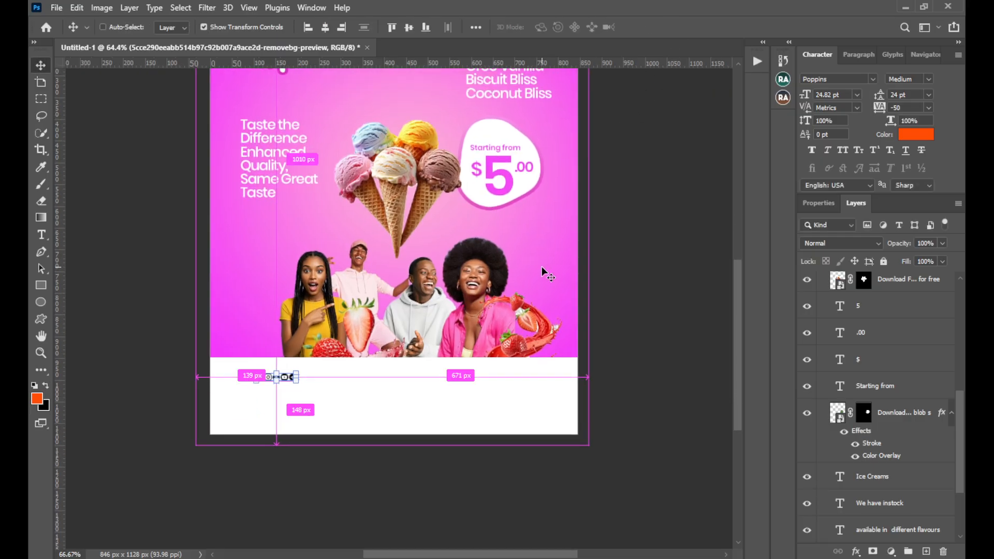
pyautogui.hotkey('ctrl', '=')
pyautogui.moveTo(437, 316); pyautogui.dragTo(468, 308)
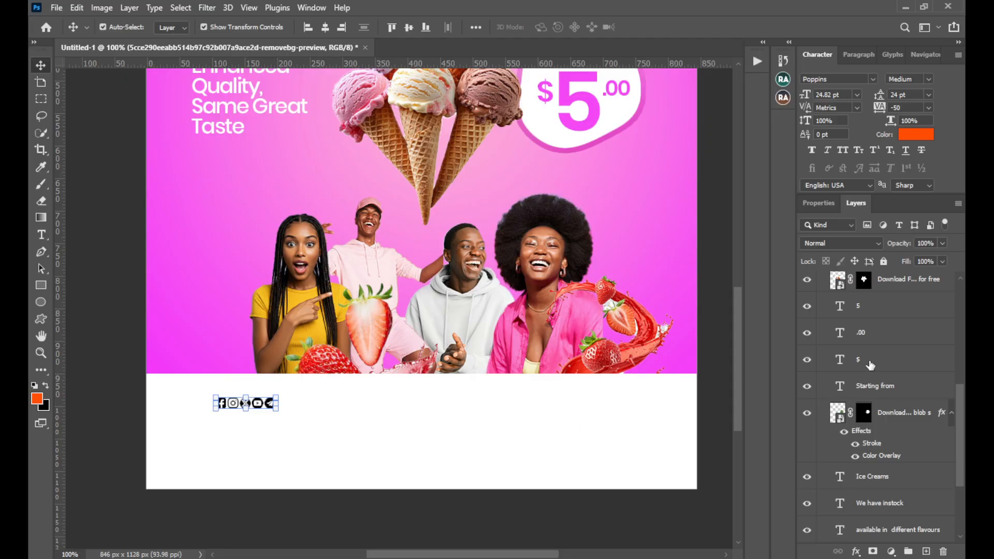
pyautogui.scroll(10, 870, 362)
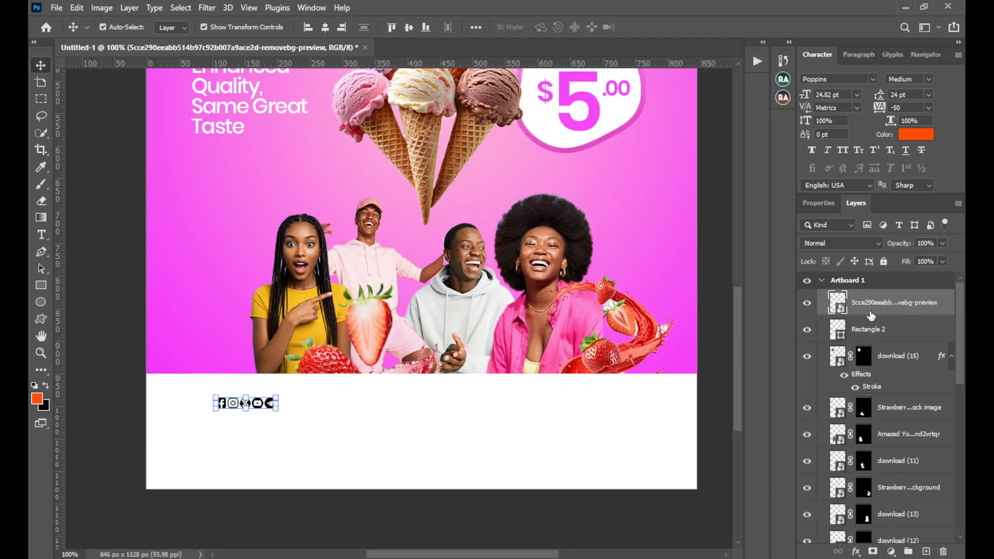
pyautogui.click(856, 551)
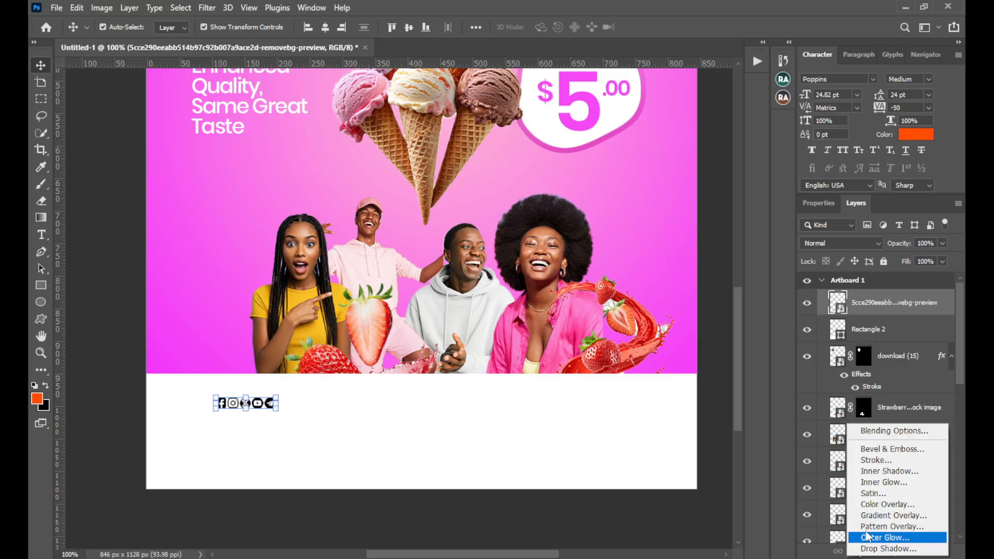
pyautogui.click(880, 505)
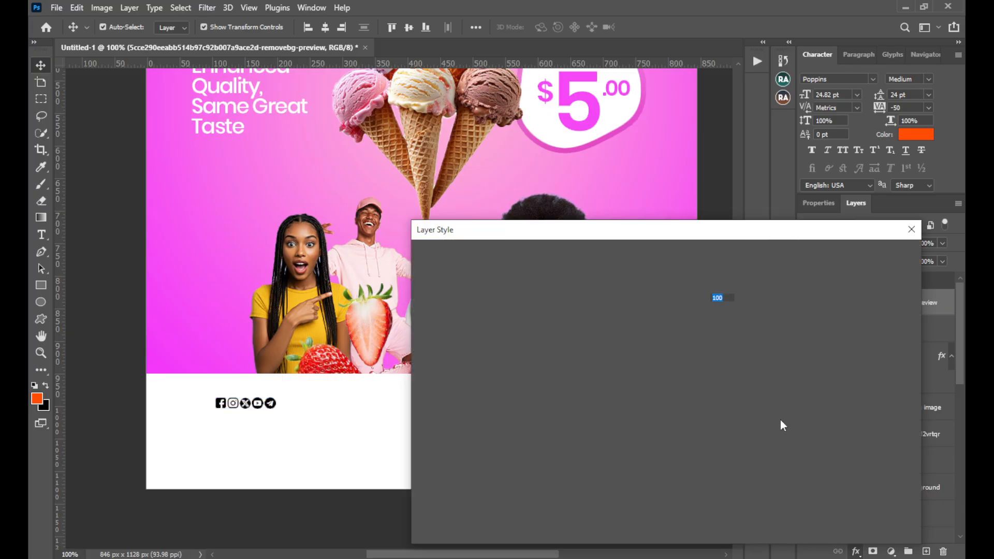
pyautogui.click(727, 284)
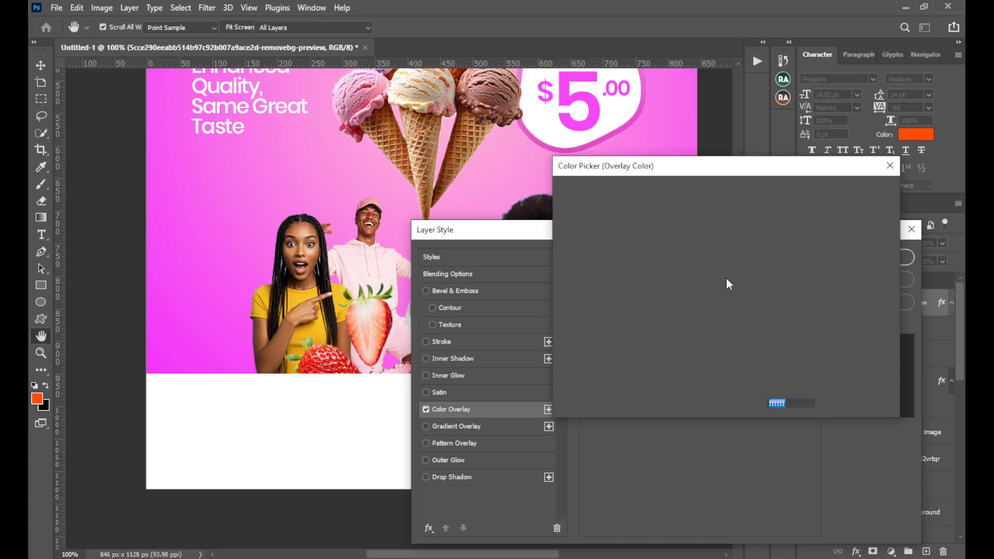
pyautogui.click(683, 124)
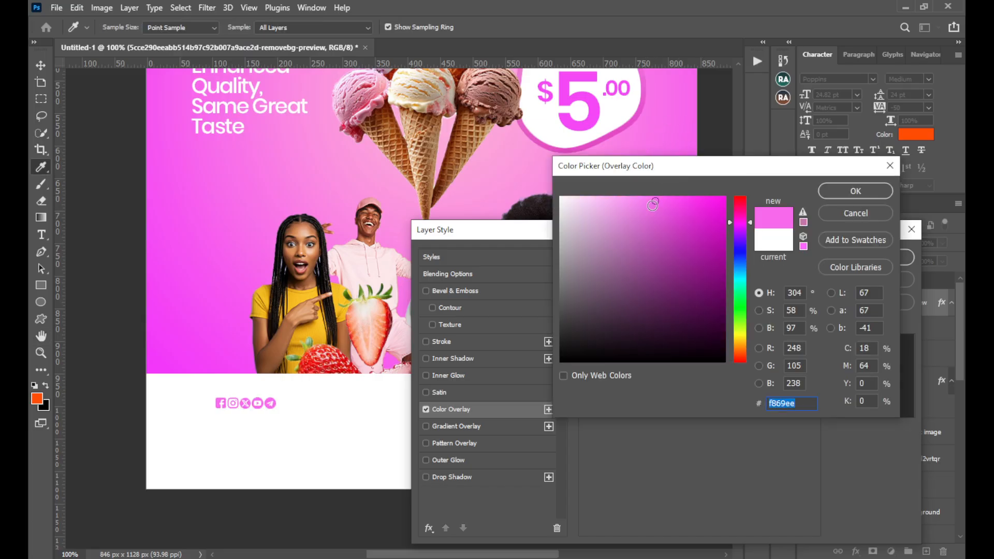
pyautogui.click(707, 200)
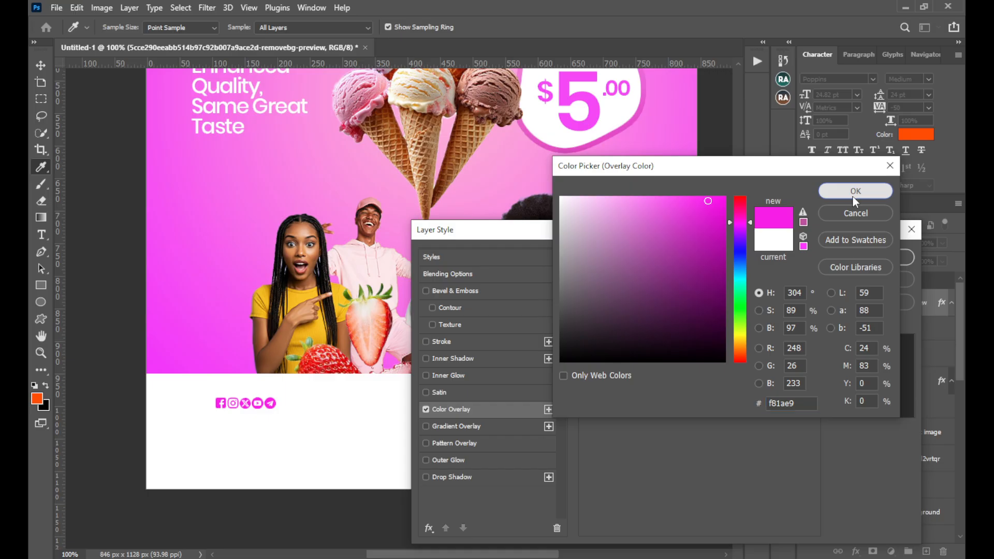
pyautogui.click(852, 195)
pyautogui.click(860, 252)
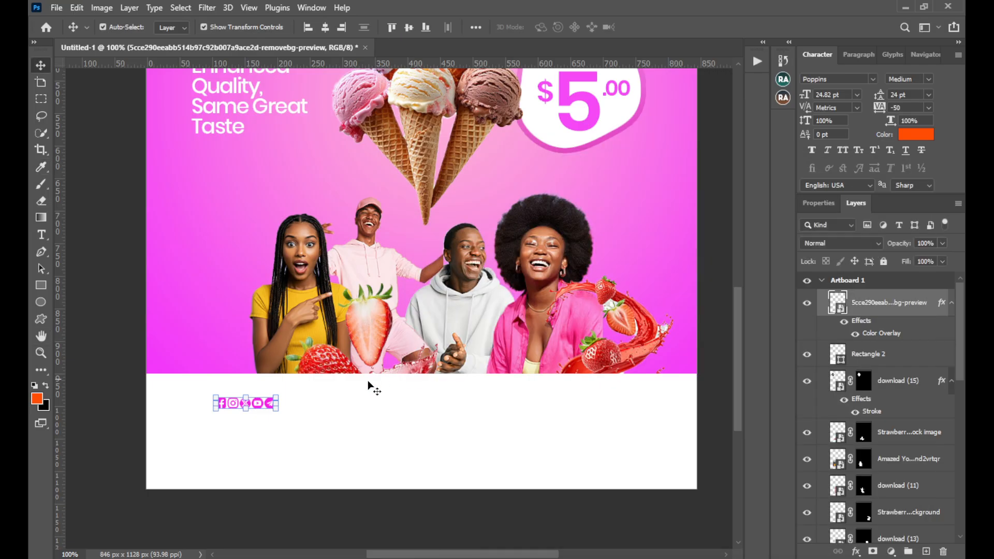
# Add a new layer with the text "For bulk orders & purchases" in the white footer, to the right of the social icons
pyautogui.press('ctrl')
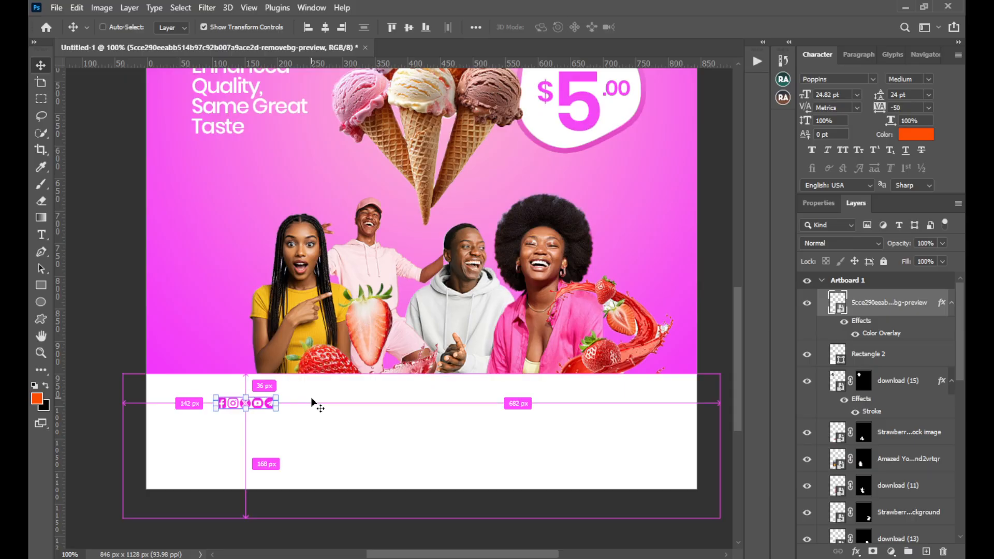
pyautogui.hotkey('ctrl', 'shift', 'n')
pyautogui.press('Return')
pyautogui.press('t')
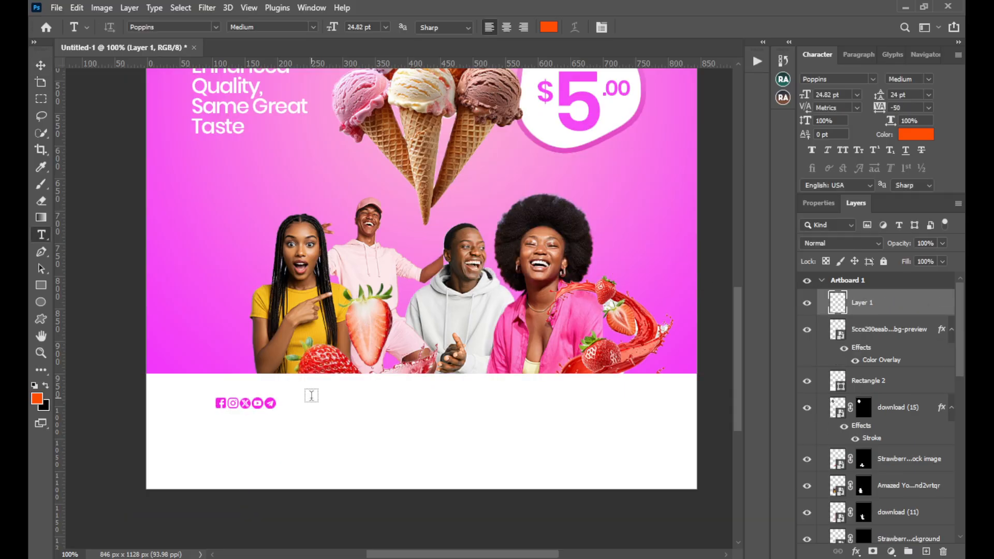
pyautogui.click(321, 400)
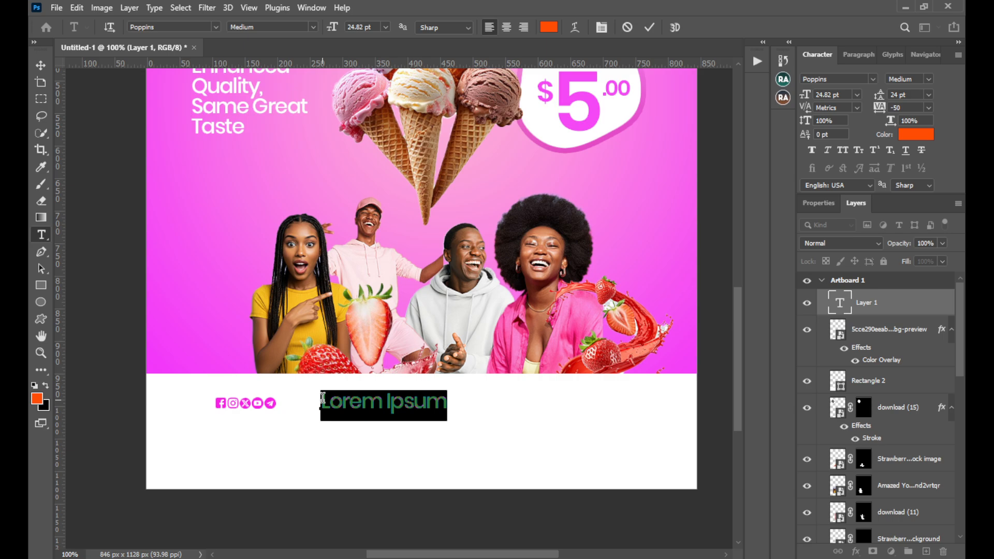
pyautogui.press('BackSpace')
pyautogui.write('f')
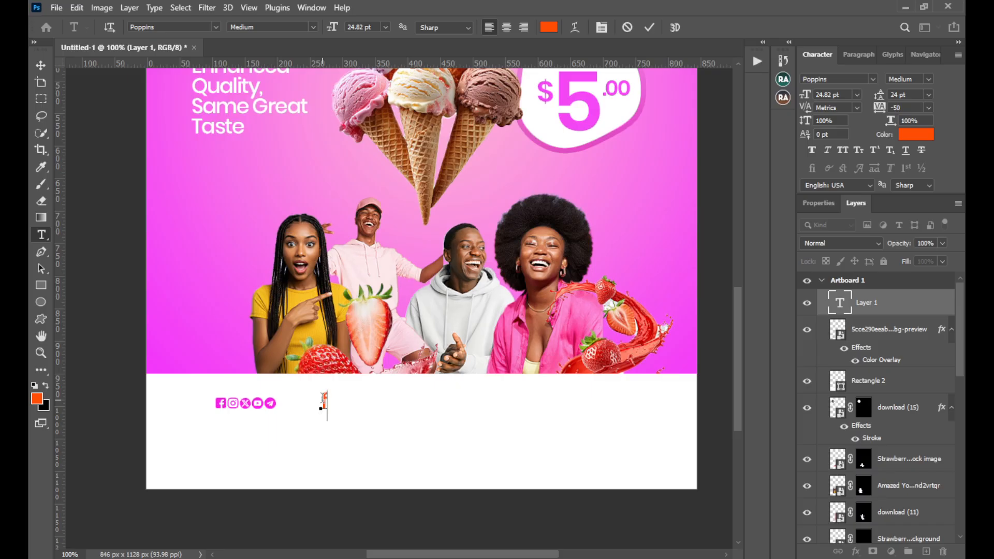
pyautogui.press('BackSpace')
pyautogui.write('For bul')
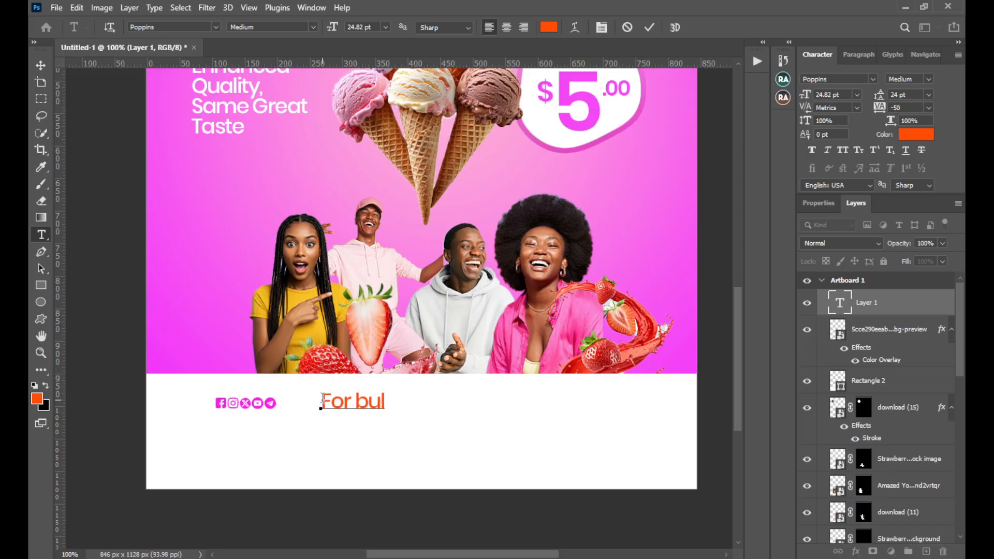
pyautogui.write('k orders')
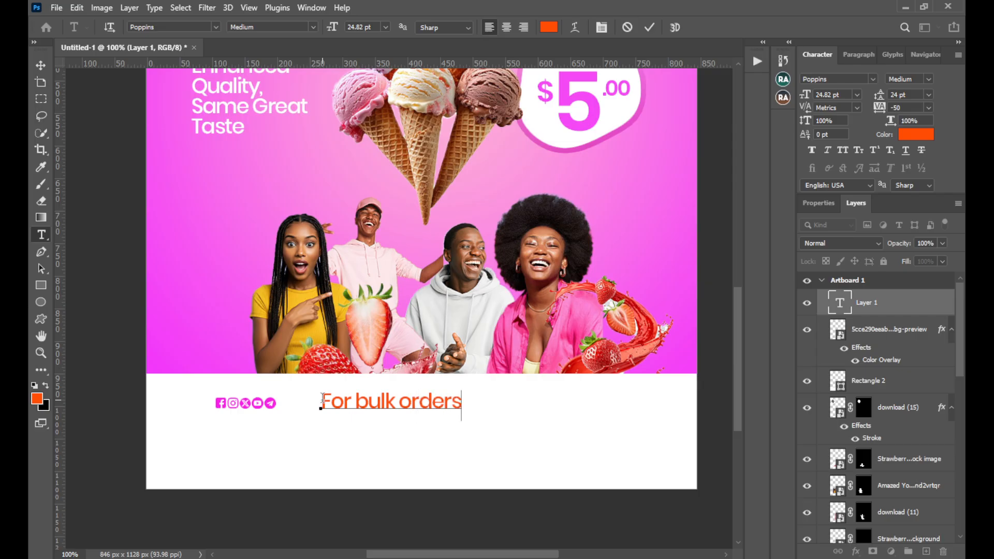
pyautogui.write(' & purc')
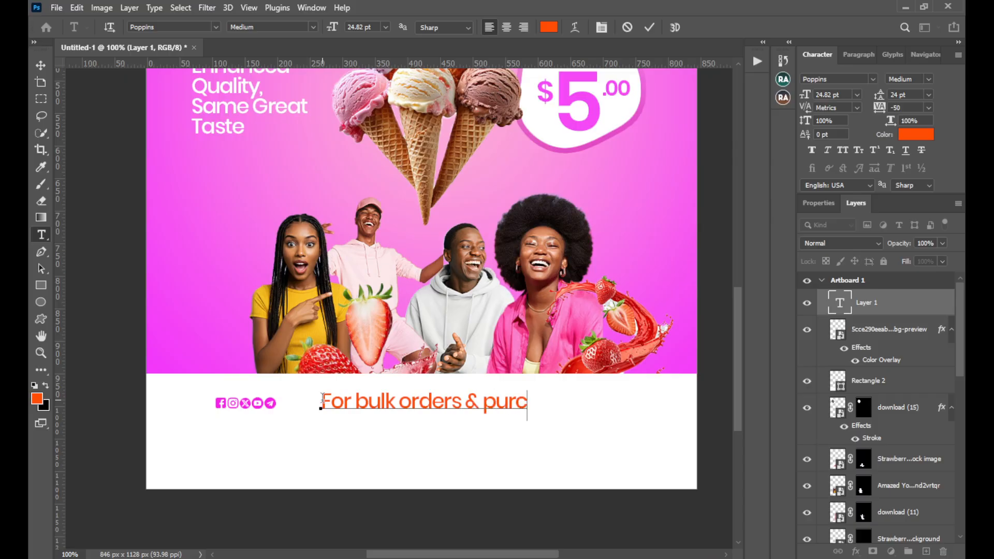
pyautogui.write('hases')
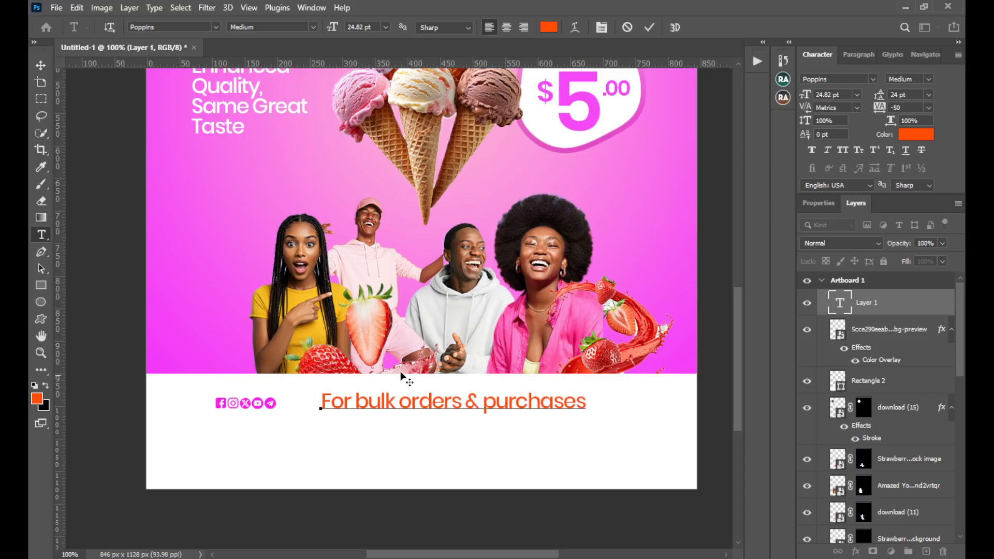
pyautogui.click(649, 27)
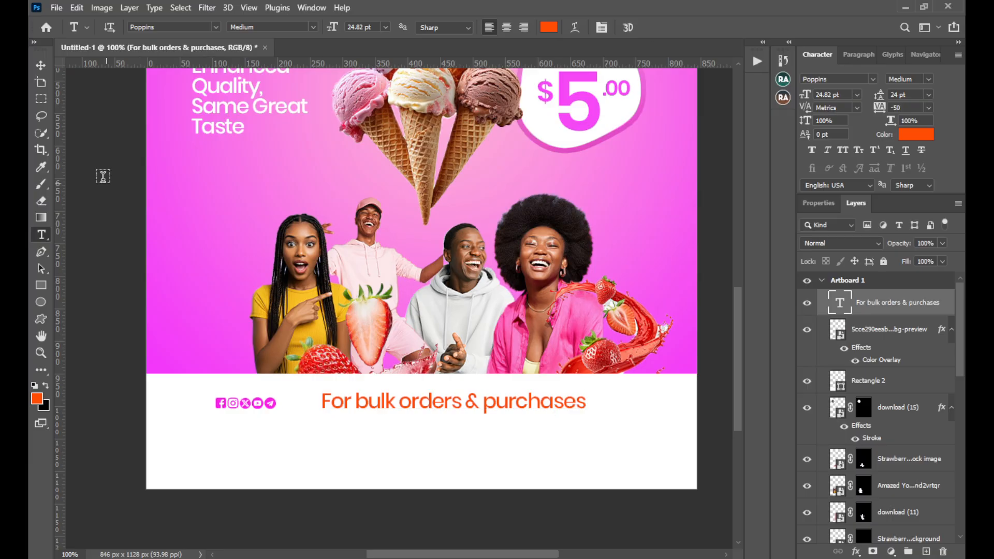
# Shrink "For bulk orders & purchases" to about 12.56 pt and place it directly beside the social icons
pyautogui.click(40, 65)
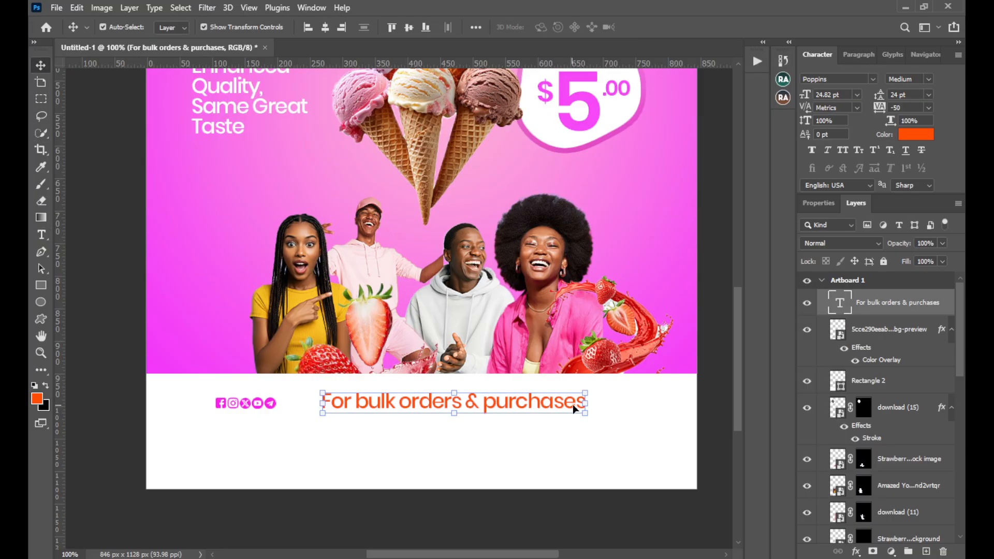
pyautogui.moveTo(585, 404); pyautogui.dragTo(487, 412)
pyautogui.moveTo(459, 411); pyautogui.dragTo(375, 409)
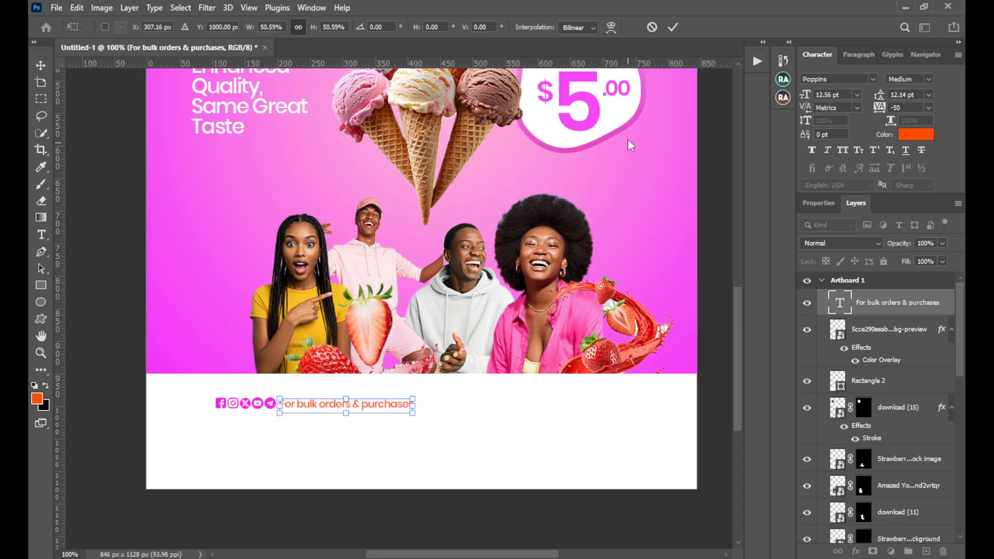
pyautogui.click(672, 29)
# Set the text colour of "For bulk orders & purchases" to black
pyautogui.click(916, 135)
pyautogui.click(724, 360)
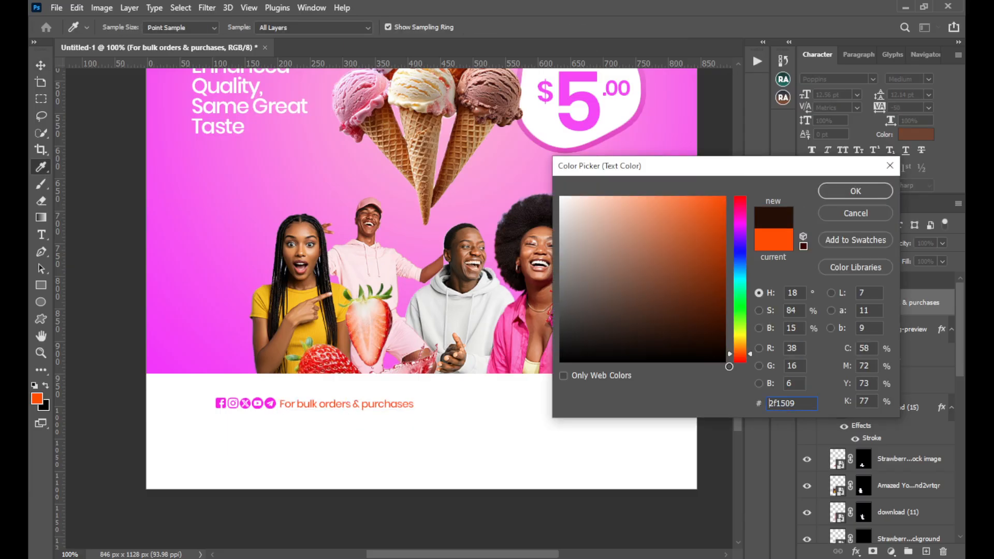
pyautogui.click(843, 195)
# Move the social icons and "For bulk orders & purchases" together slightly left and down, and deselect them
pyautogui.keyDown('shift'); pyautogui.click(242, 402); pyautogui.keyUp('shift')
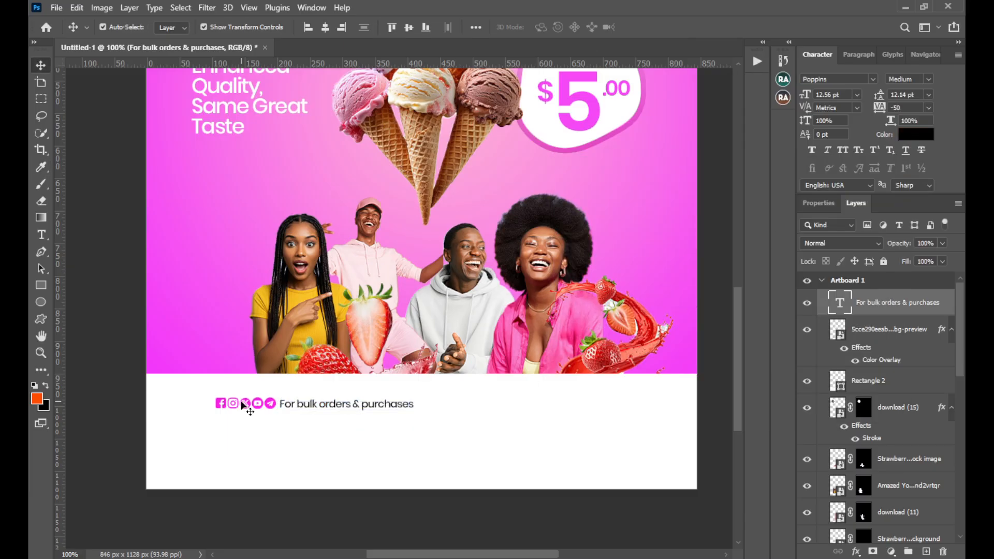
pyautogui.moveTo(307, 408); pyautogui.dragTo(294, 410)
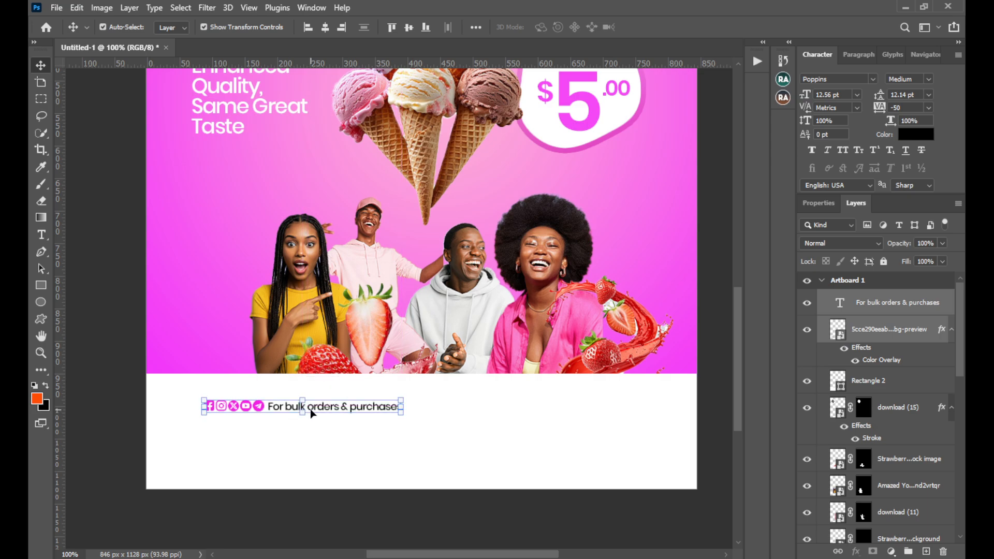
pyautogui.click(700, 355)
# Duplicate "For bulk orders & purchases" below the original and replace the copy's text with the contact phone number
pyautogui.click(388, 408)
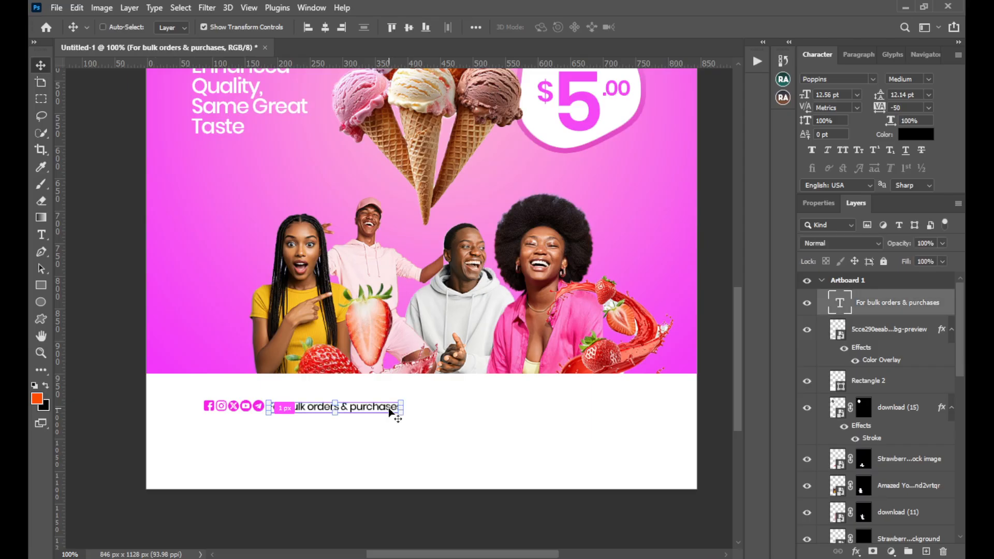
pyautogui.moveTo(388, 413); pyautogui.dragTo(374, 444)
pyautogui.doubleClick(373, 440)
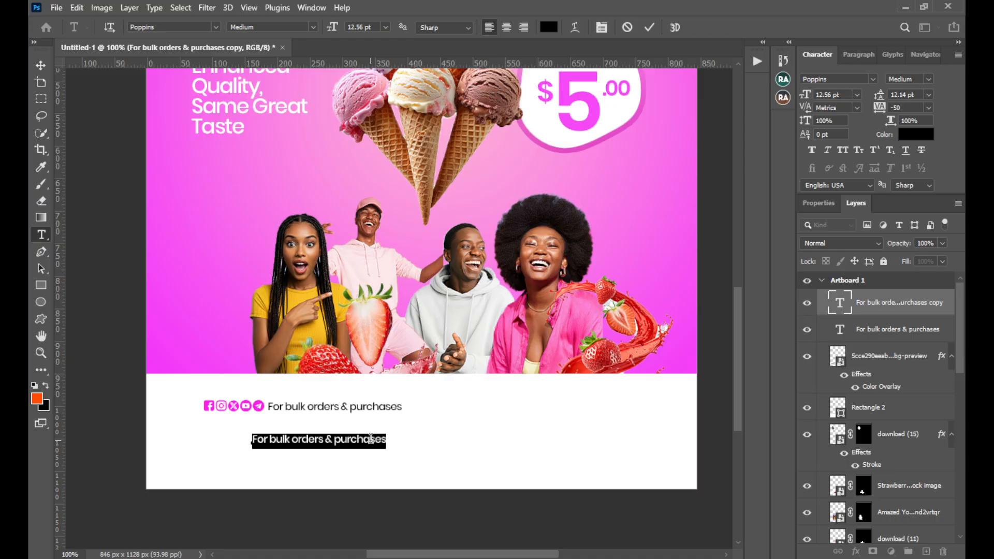
pyautogui.write('0123')
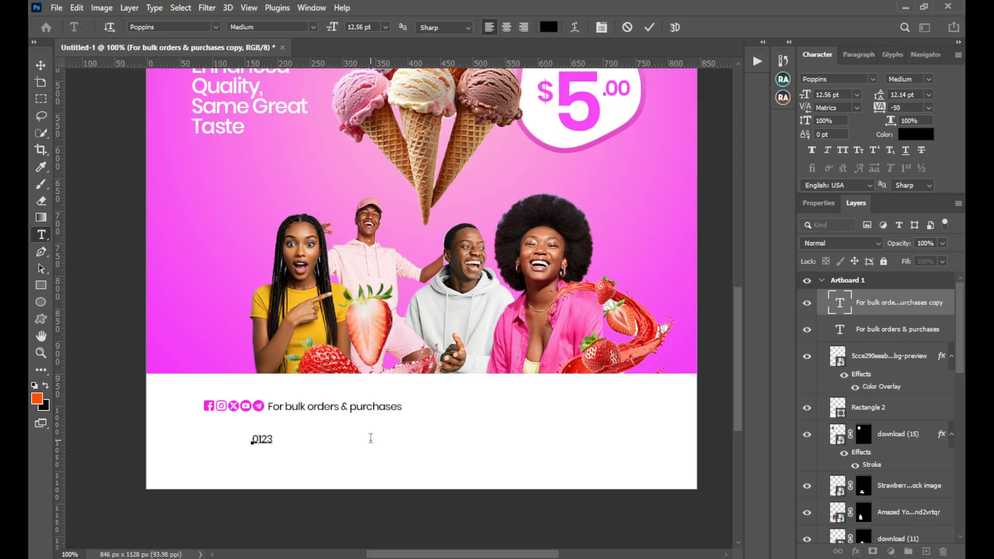
pyautogui.write('456789')
pyautogui.click(650, 27)
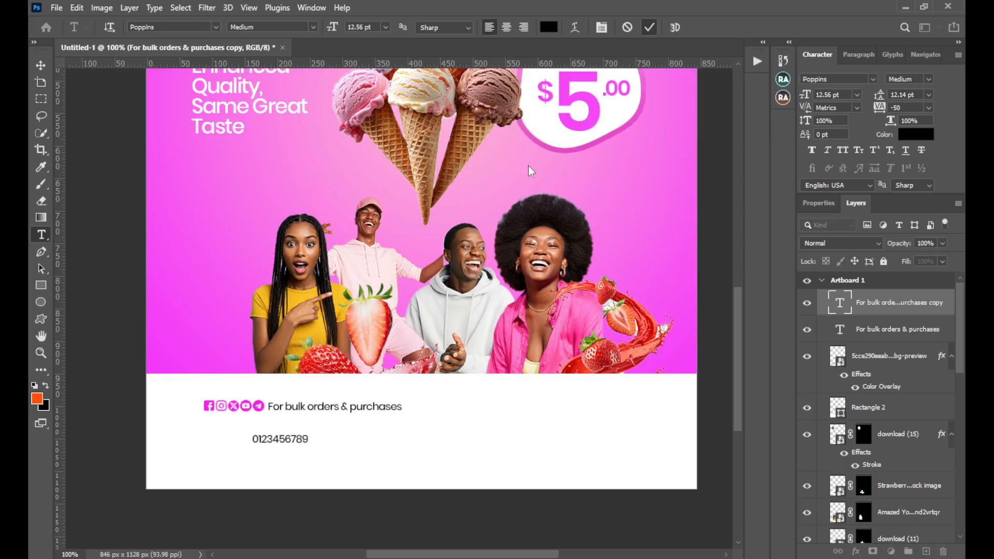
# Enlarge the phone number to about 45.69 pt so it spans the width of the icons and text line above
pyautogui.press('v')
pyautogui.moveTo(312, 440); pyautogui.dragTo(380, 441)
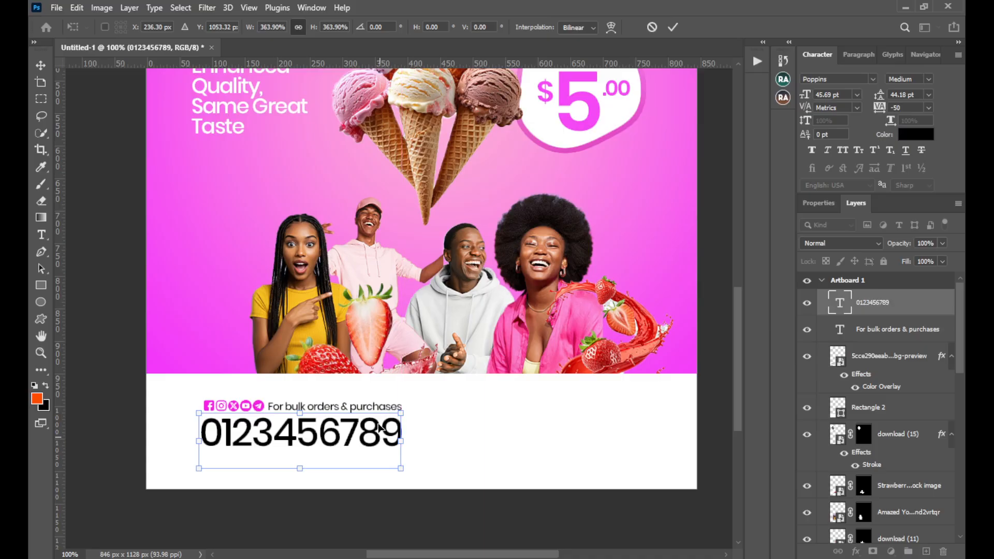
pyautogui.click(673, 27)
# Set the contact phone number in the footer to Bold and scale it down to about 42.42 pt
pyautogui.click(928, 79)
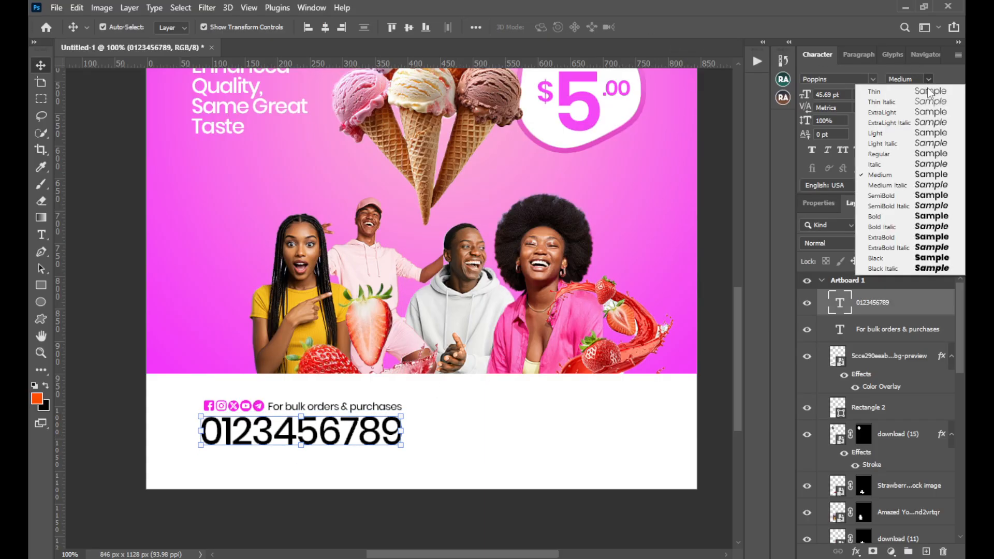
pyautogui.click(896, 213)
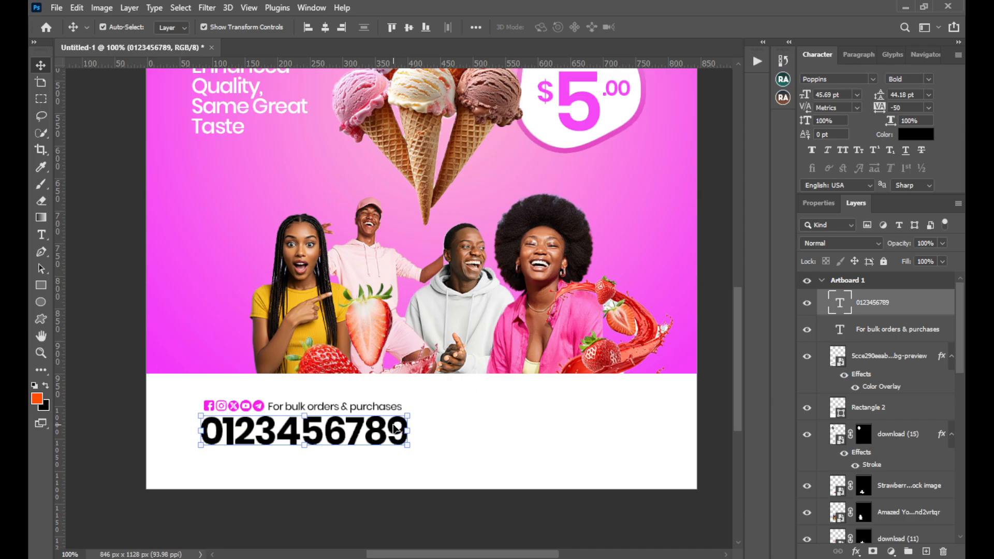
pyautogui.moveTo(396, 430); pyautogui.dragTo(382, 431)
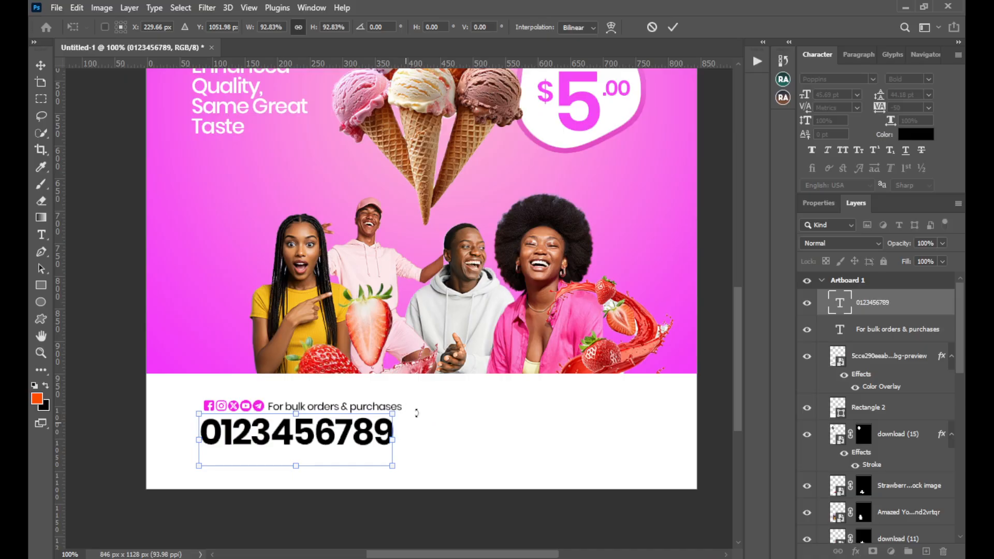
pyautogui.click(671, 28)
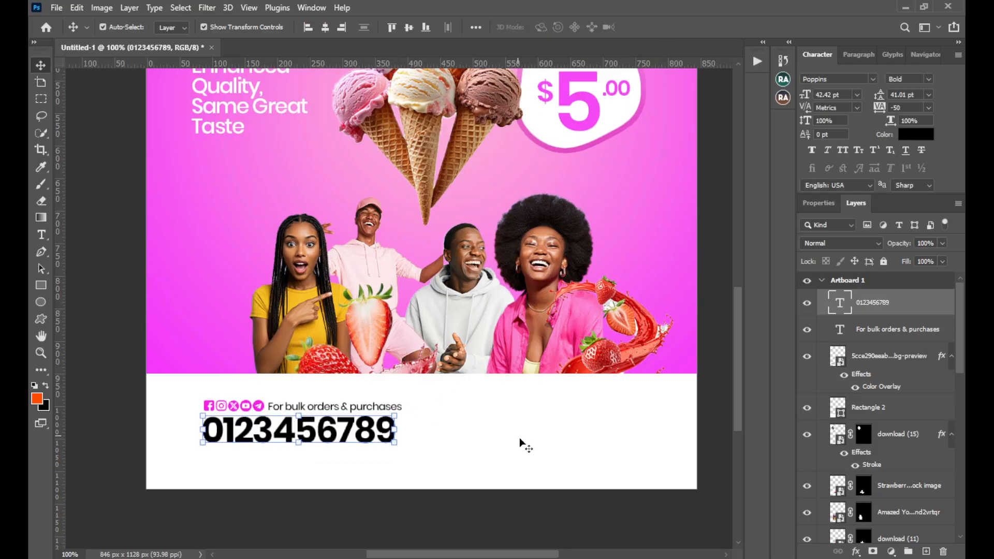
# On a new layer, draw a black rectangle about 124 by 111 px beside the phone number in the footer, without a stroke
pyautogui.scroll(-1, 541, 437)
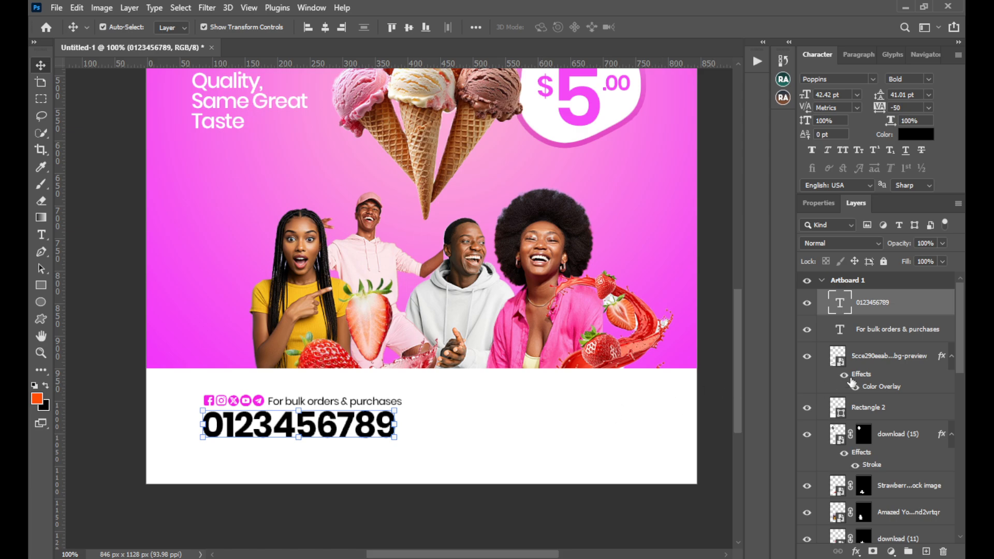
pyautogui.hotkey('ctrl', 'shift', 'n')
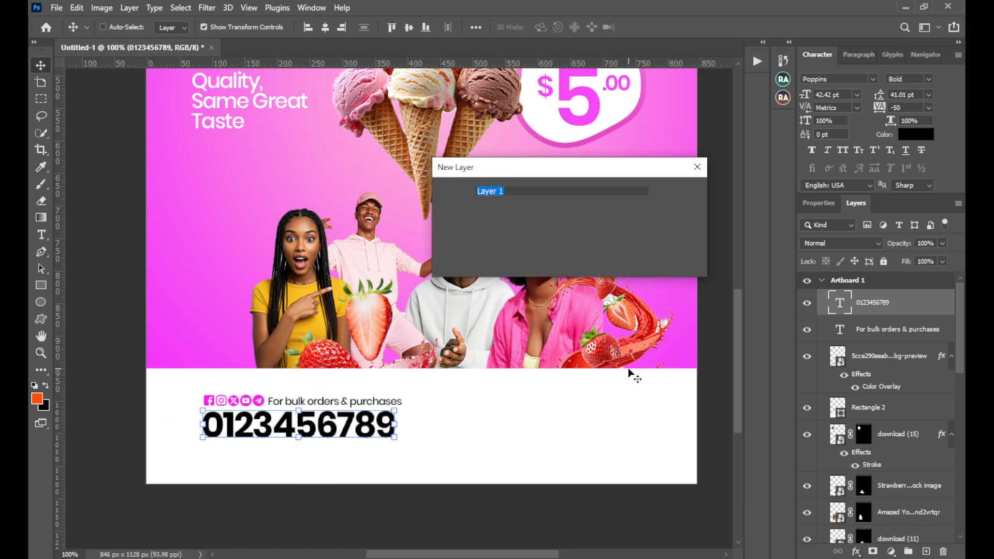
pyautogui.press('Return')
pyautogui.press('u')
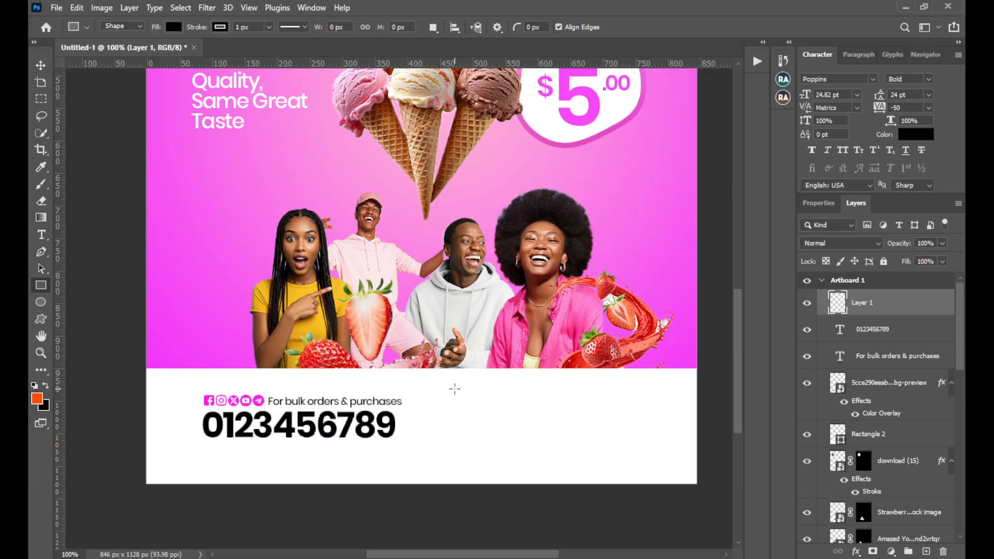
pyautogui.moveTo(454, 389)
pyautogui.mouseDown()
pyautogui.moveTo(522, 438)
pyautogui.moveTo(535, 461)
pyautogui.mouseUp()
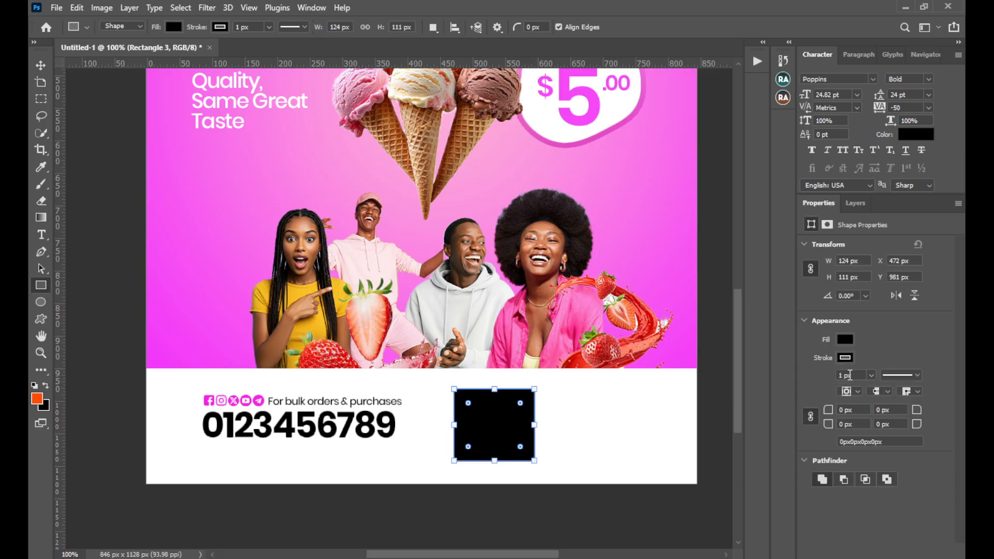
pyautogui.click(852, 361)
pyautogui.click(791, 364)
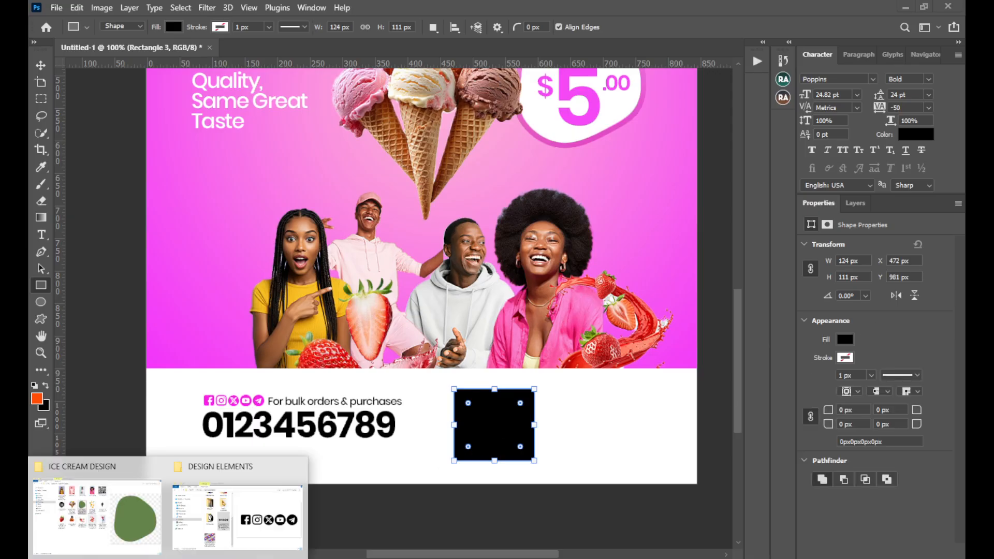
# Place the QR code image download (14) from the ICE CREAM DESIGN folder and shrink it to about 23.86% over the black rectangle
pyautogui.click(130, 533)
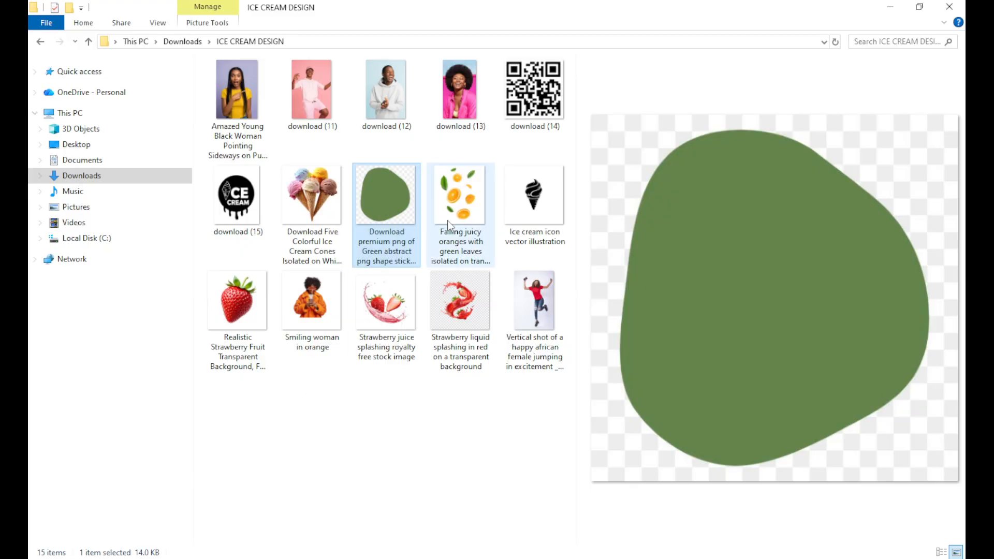
pyautogui.click(519, 103)
pyautogui.moveTo(529, 96); pyautogui.dragTo(499, 446)
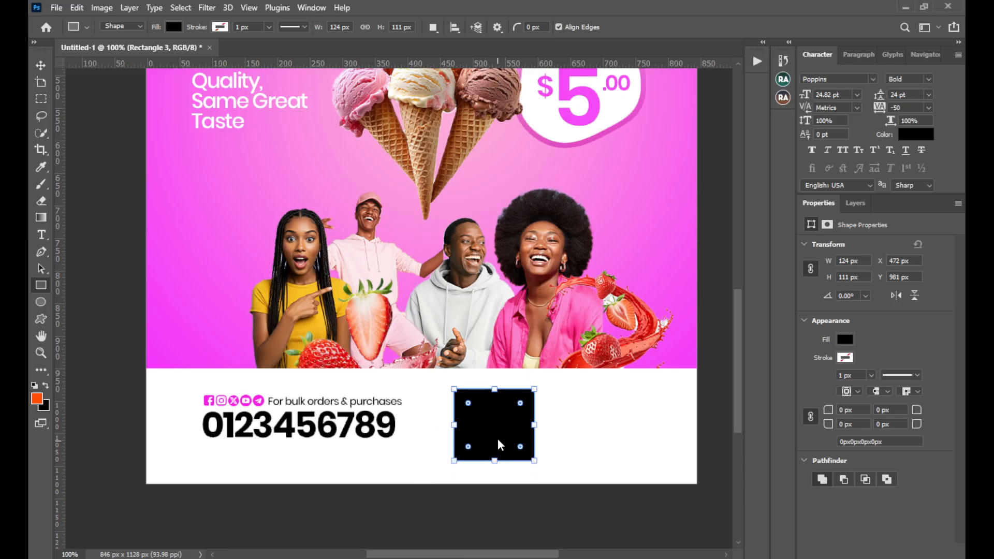
pyautogui.click(673, 27)
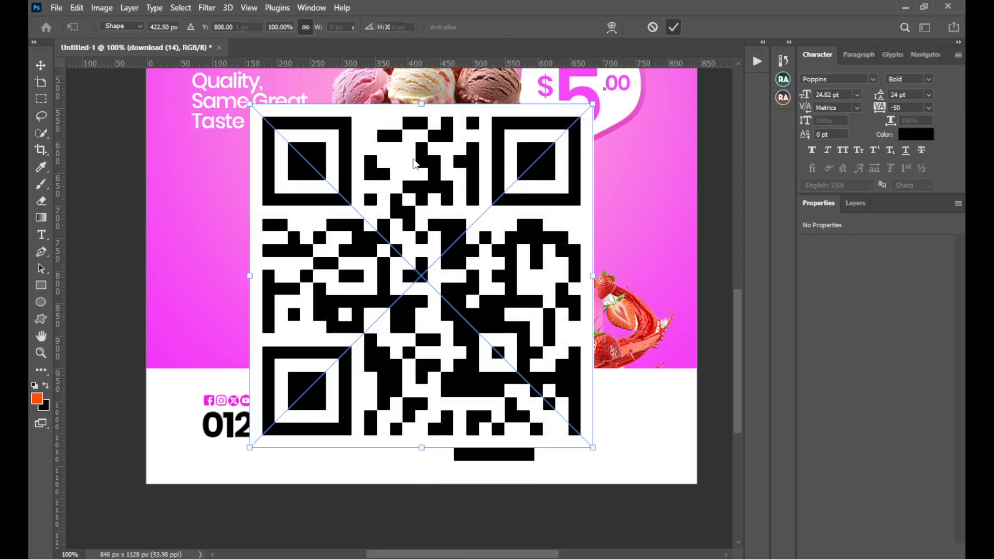
pyautogui.hotkey('ctrl', 't')
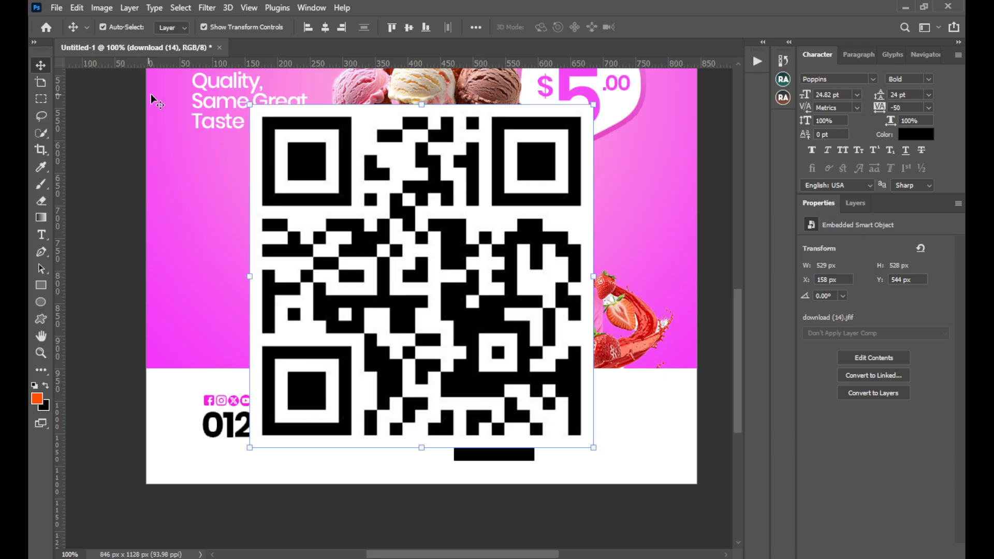
pyautogui.moveTo(250, 105); pyautogui.dragTo(461, 423)
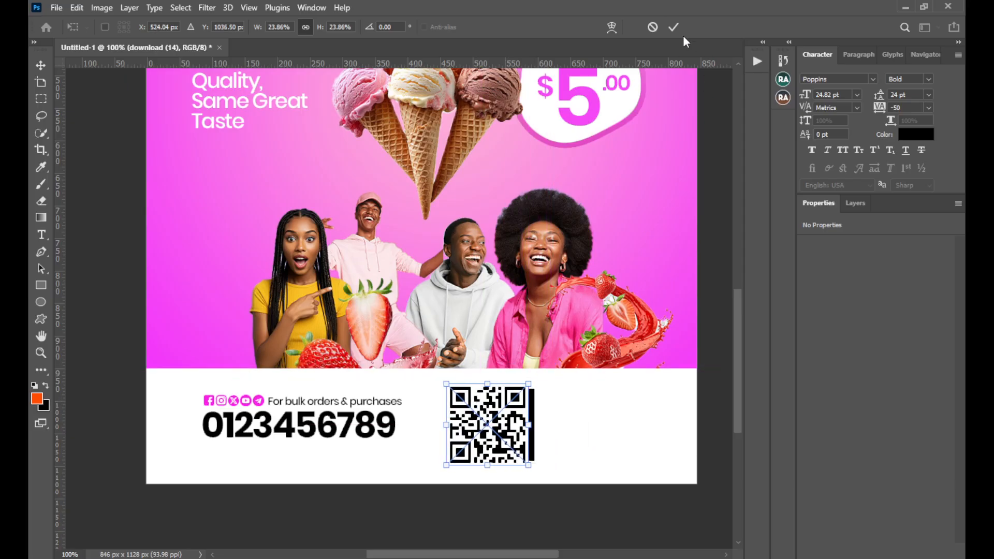
# Clip the QR code to the black rectangle, then shift it and enlarge it to about 24.54% so it covers the rectangle
pyautogui.click(855, 203)
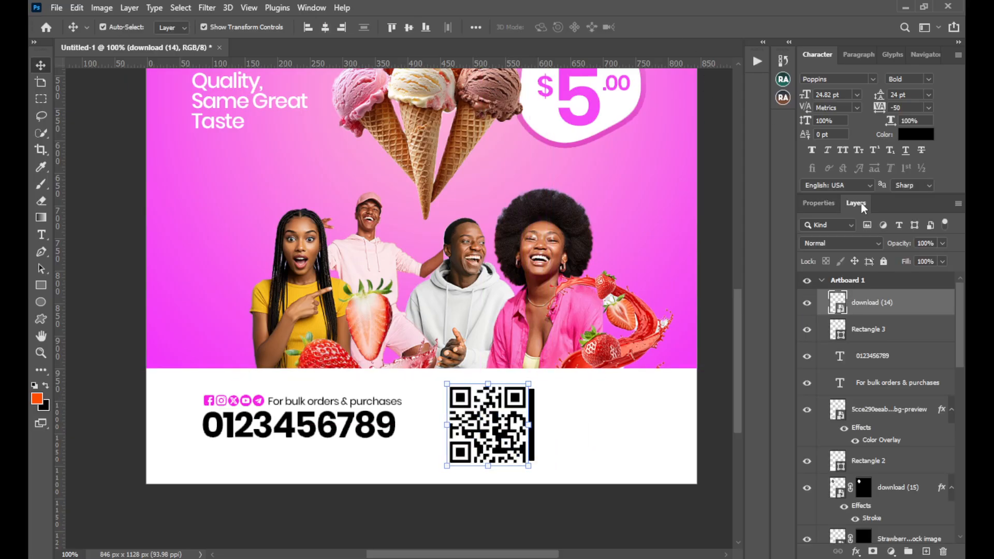
pyautogui.rightClick(884, 303)
pyautogui.click(775, 294)
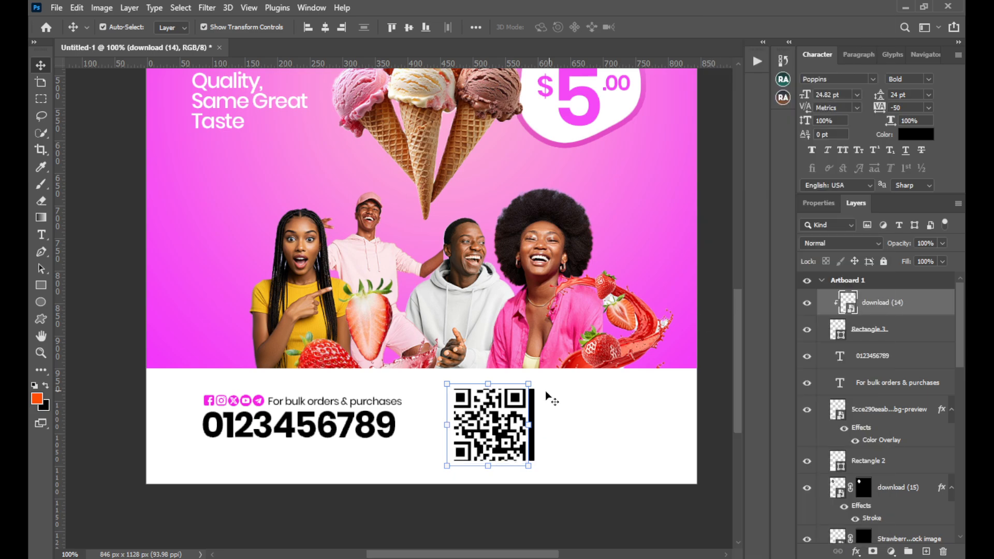
pyautogui.moveTo(523, 431); pyautogui.dragTo(528, 431)
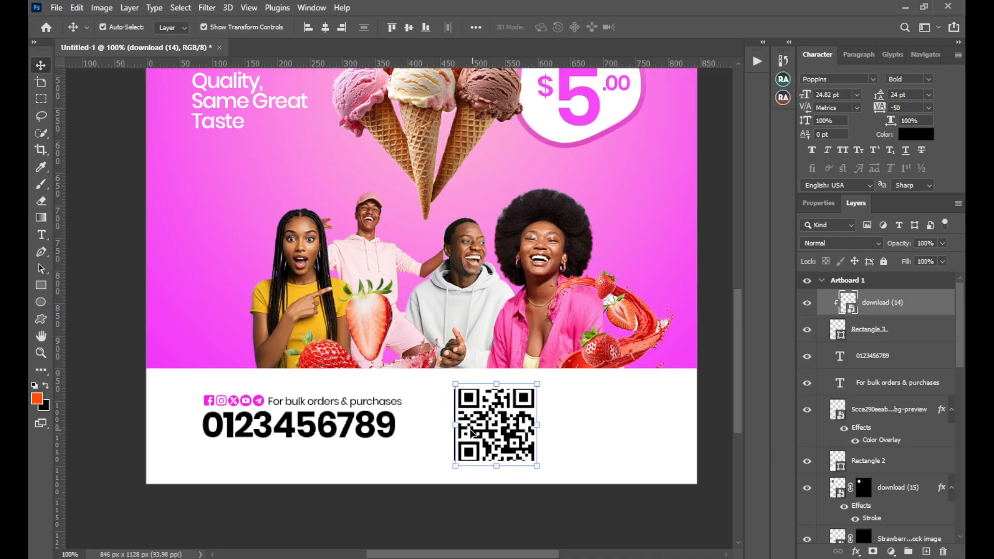
pyautogui.moveTo(455, 432); pyautogui.dragTo(453, 431)
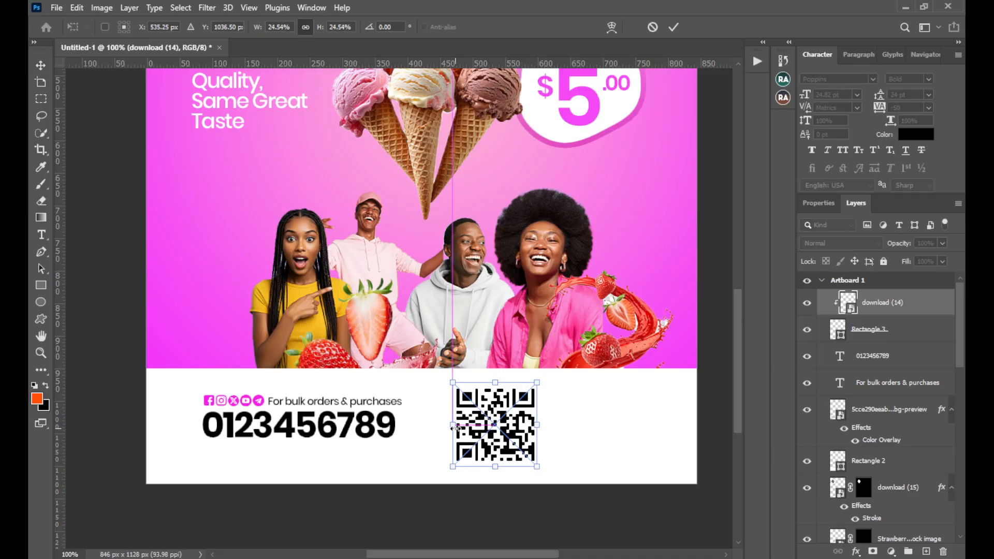
pyautogui.click(672, 26)
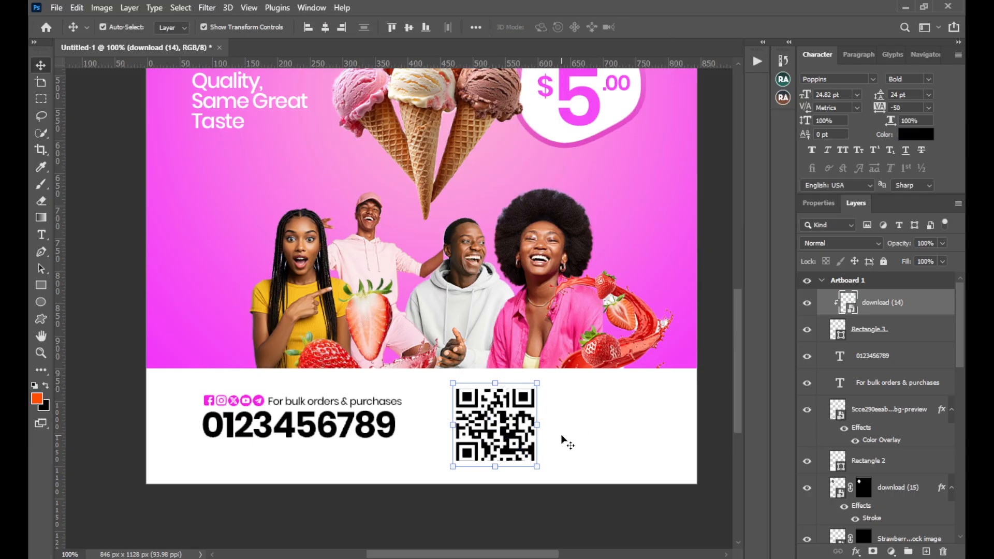
pyautogui.press('Left')
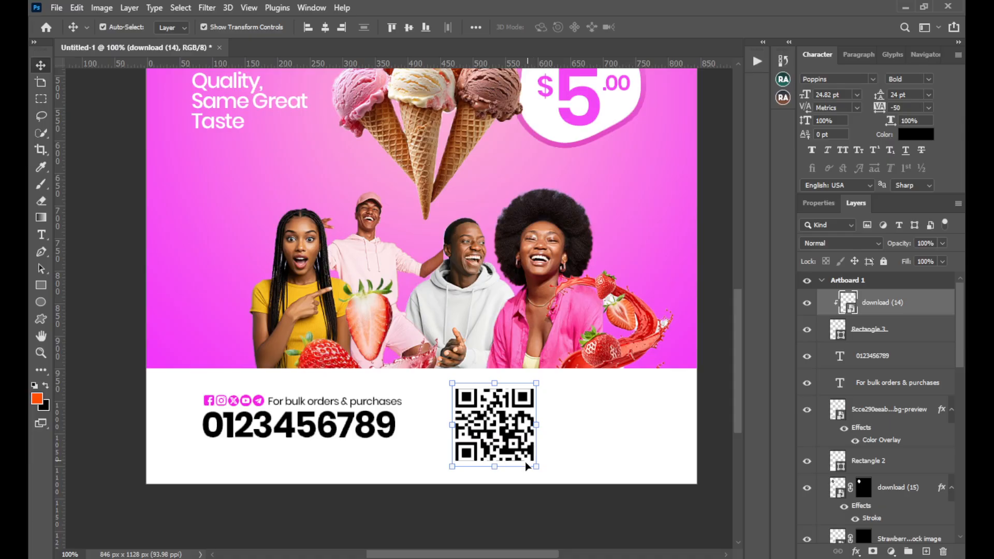
# Give the rectangle behind the QR code a white stroke 11.4 px wide and deselect it
pyautogui.click(870, 332)
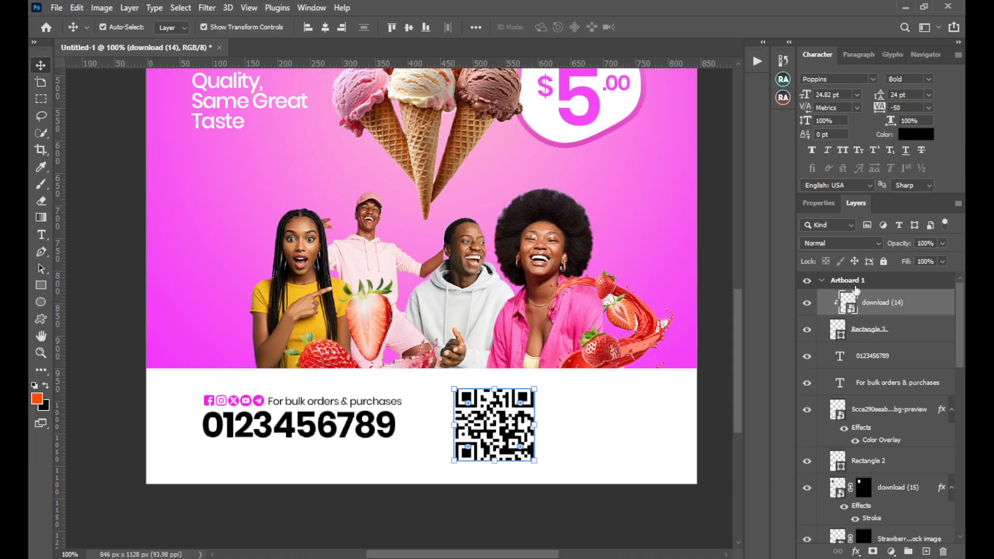
pyautogui.click(824, 203)
pyautogui.click(849, 355)
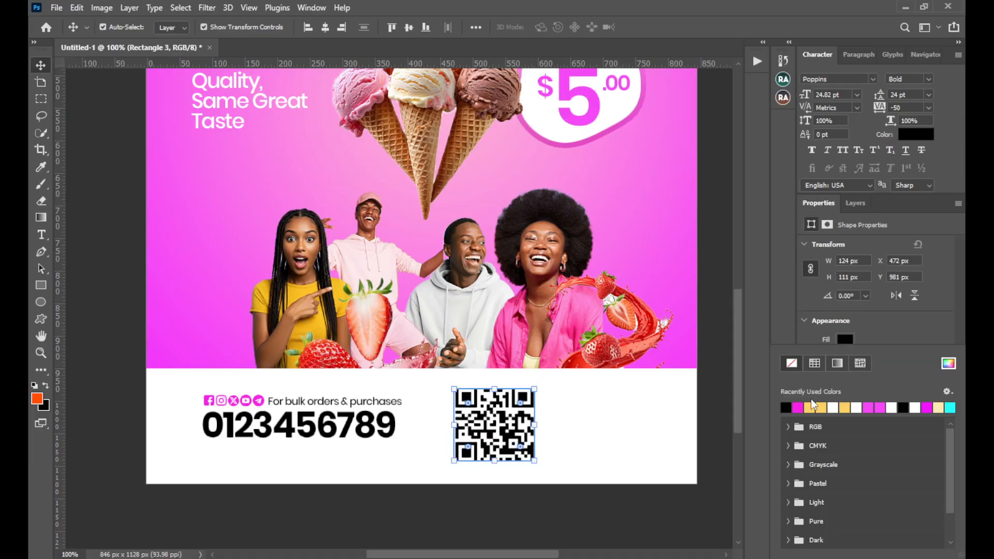
pyautogui.click(887, 319)
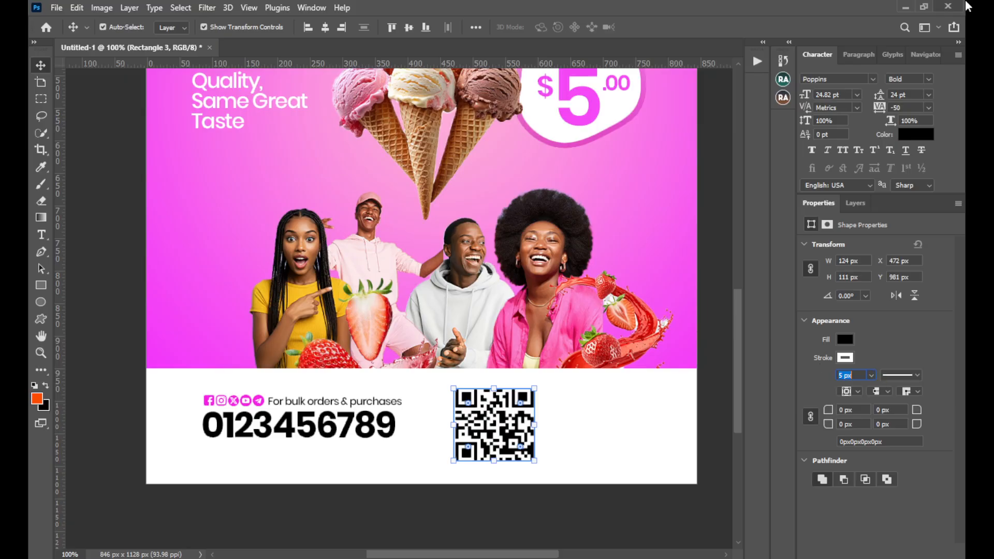
pyautogui.click(871, 375)
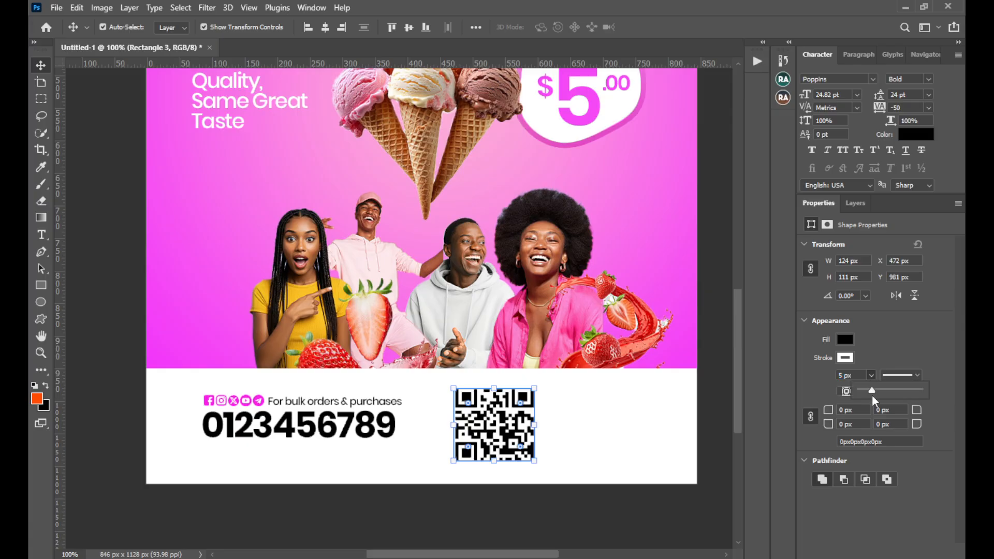
pyautogui.moveTo(871, 391); pyautogui.dragTo(874, 388)
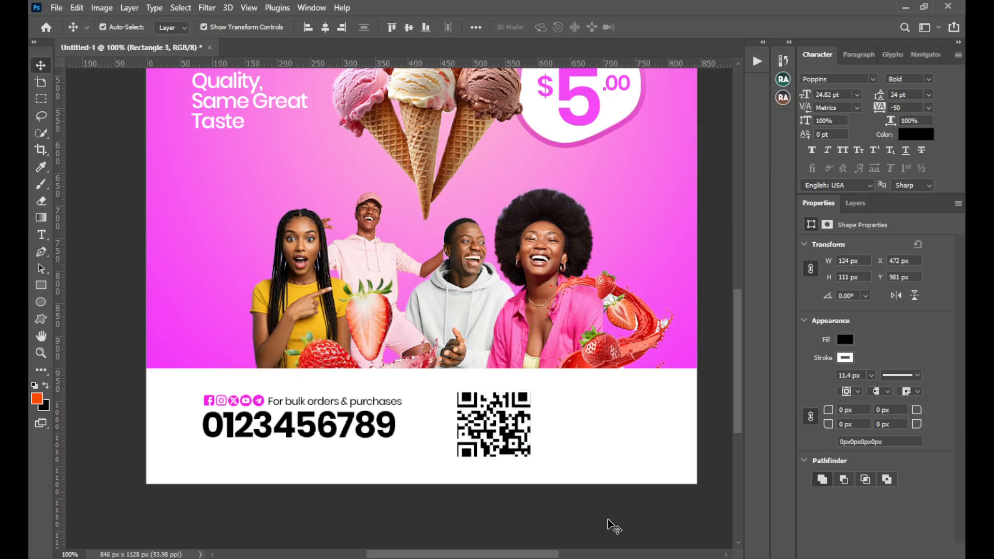
pyautogui.click(564, 497)
# Add a Stroke layer style to the QR code's rectangle with fill type Color in black
pyautogui.click(535, 433)
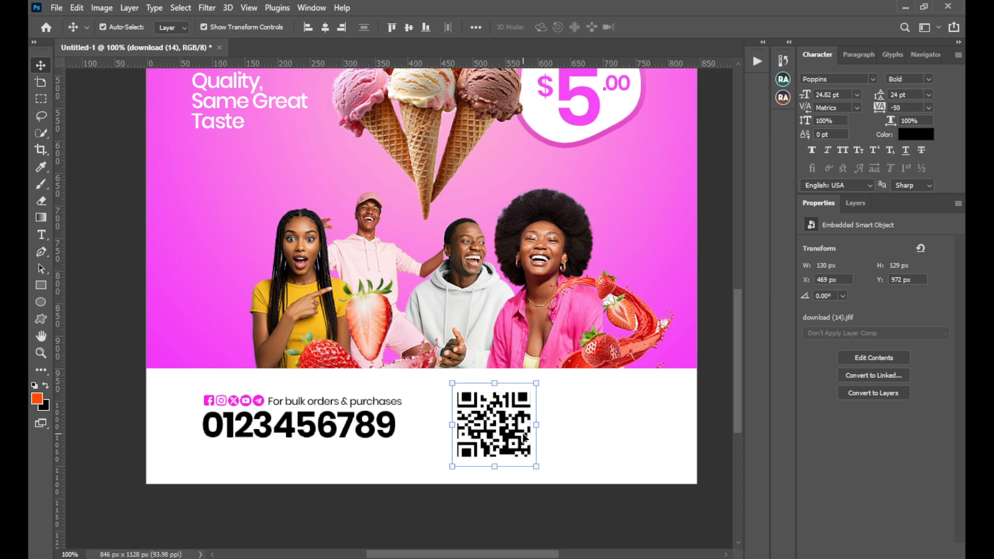
pyautogui.click(846, 203)
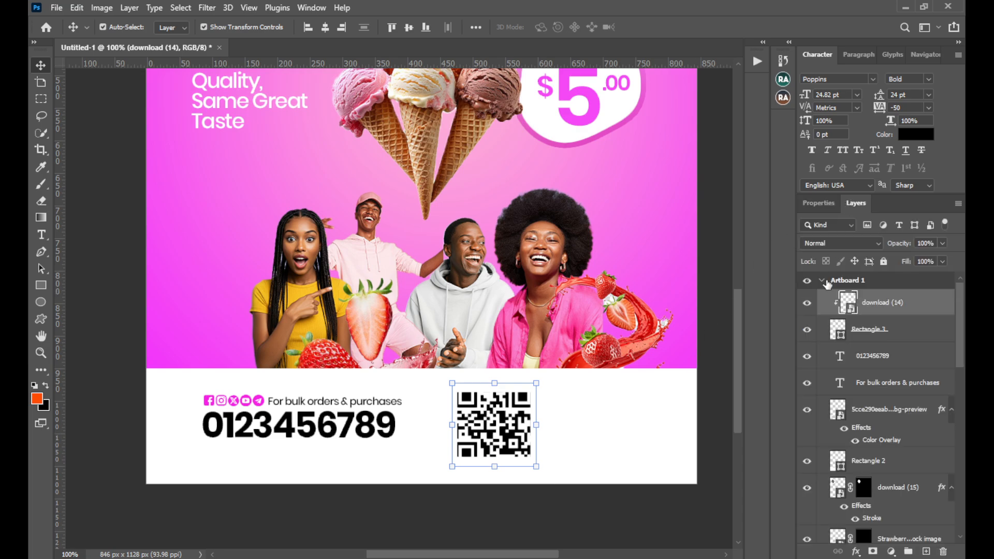
pyautogui.click(618, 517)
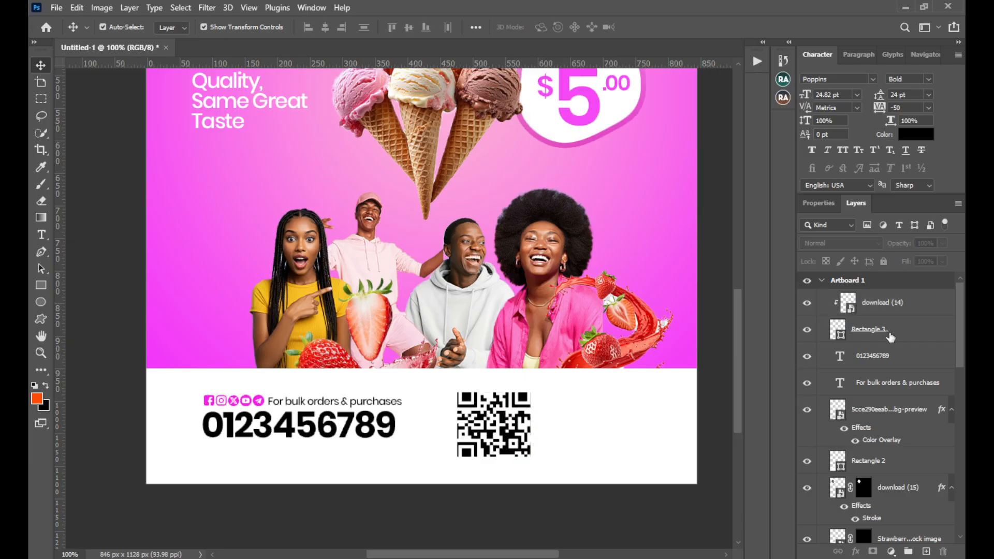
pyautogui.click(889, 336)
pyautogui.click(855, 551)
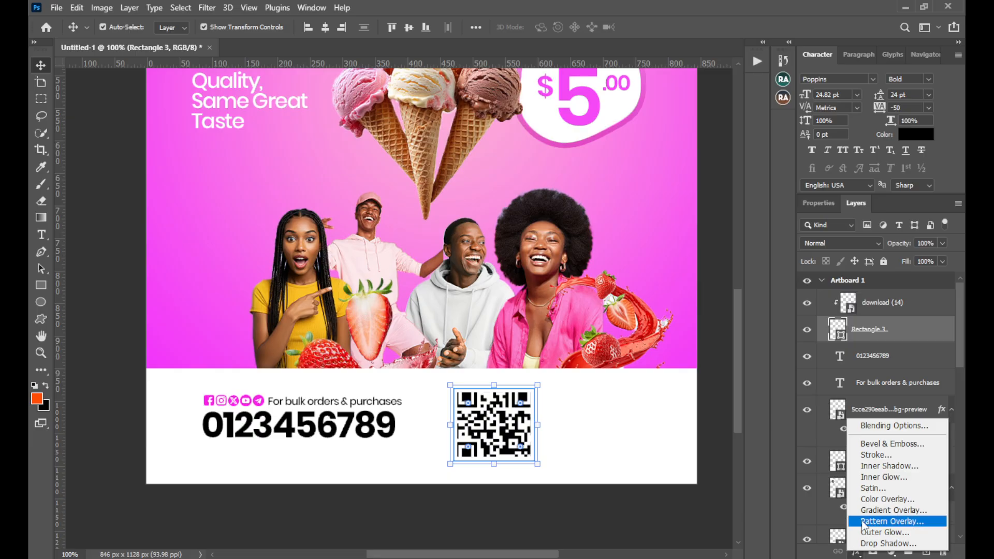
pyautogui.click(875, 456)
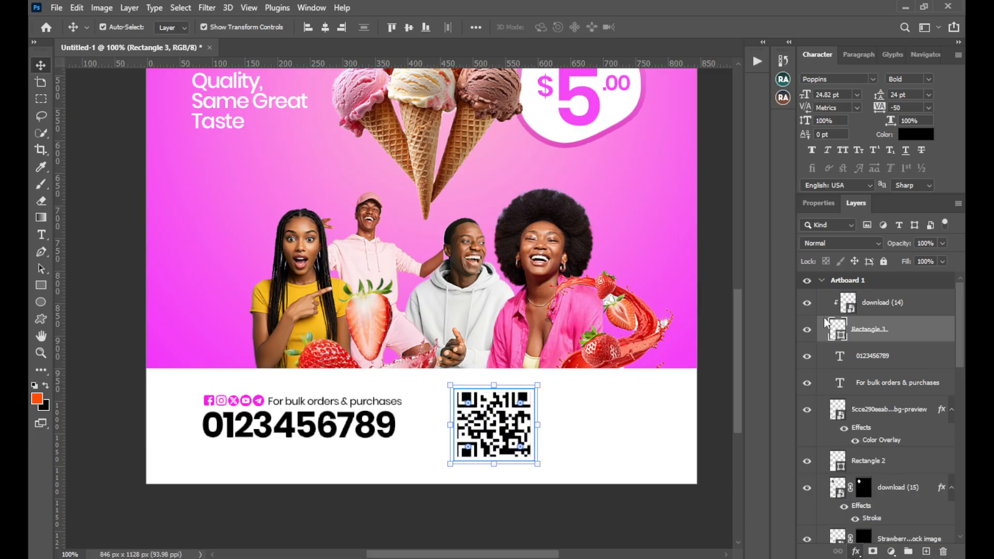
pyautogui.moveTo(682, 250)
pyautogui.mouseDown()
pyautogui.moveTo(786, 313)
pyautogui.moveTo(891, 312)
pyautogui.mouseUp()
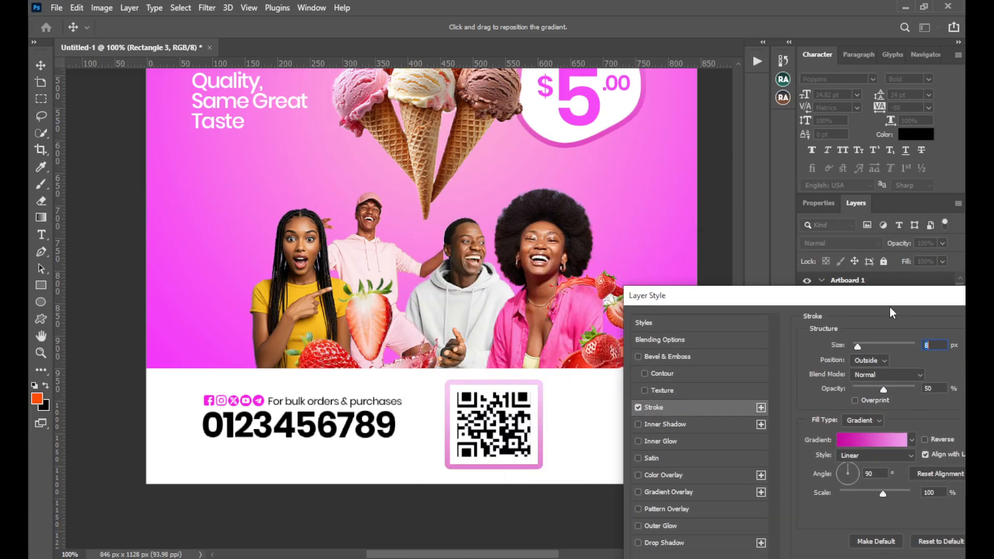
pyautogui.click(879, 420)
pyautogui.click(868, 430)
pyautogui.click(836, 440)
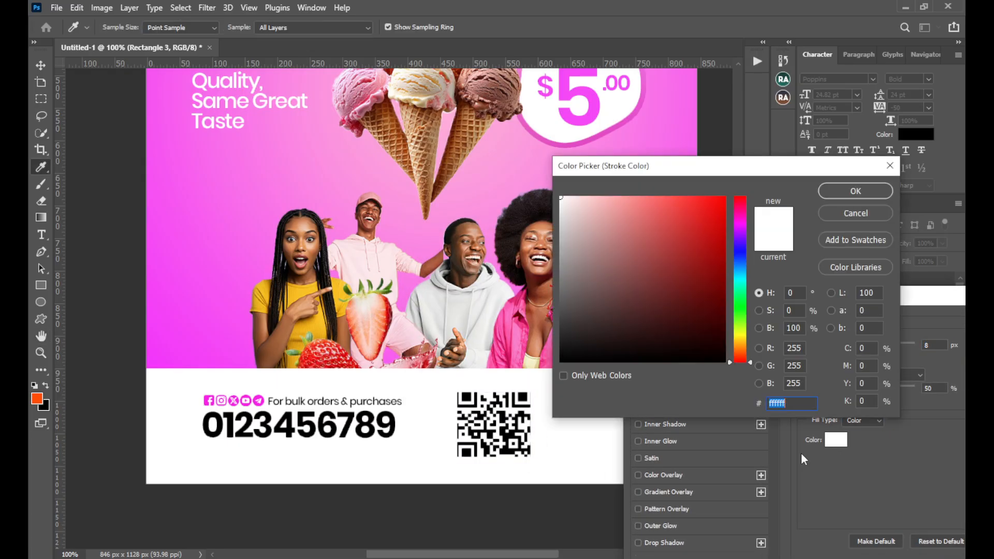
pyautogui.click(678, 354)
pyautogui.click(854, 200)
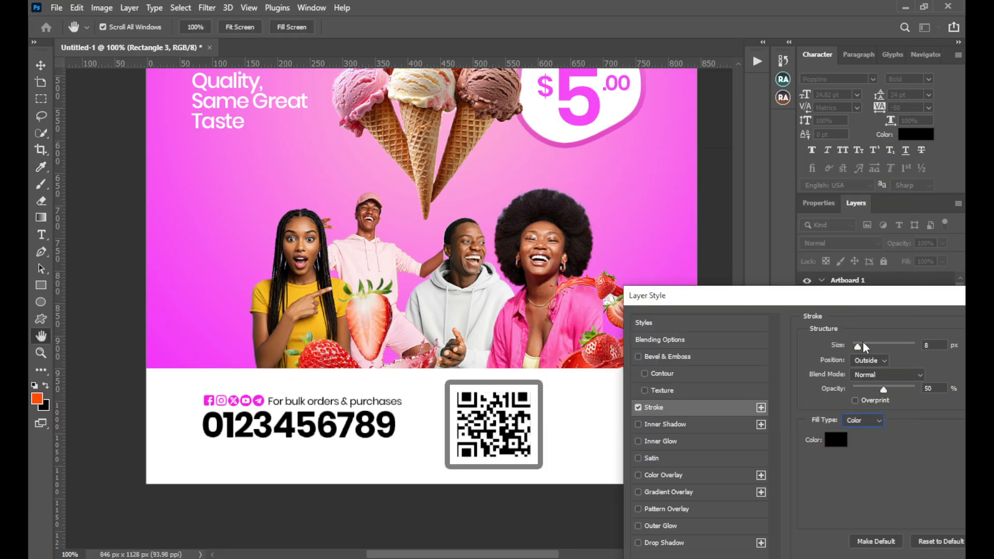
# Set the size of the QR code frame's stroke effect to 1 px, apply the style and deselect the frame
pyautogui.press('Down')
pyautogui.press('Down')
pyautogui.press('Down')
pyautogui.press('Down')
pyautogui.press('Down')
pyautogui.press('Down')
pyautogui.press('Down')
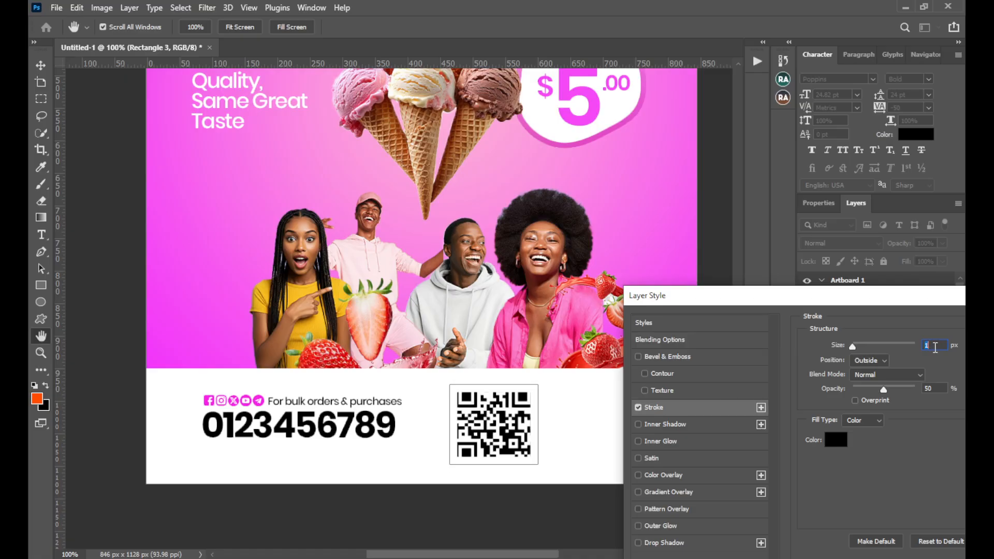
pyautogui.press('Return')
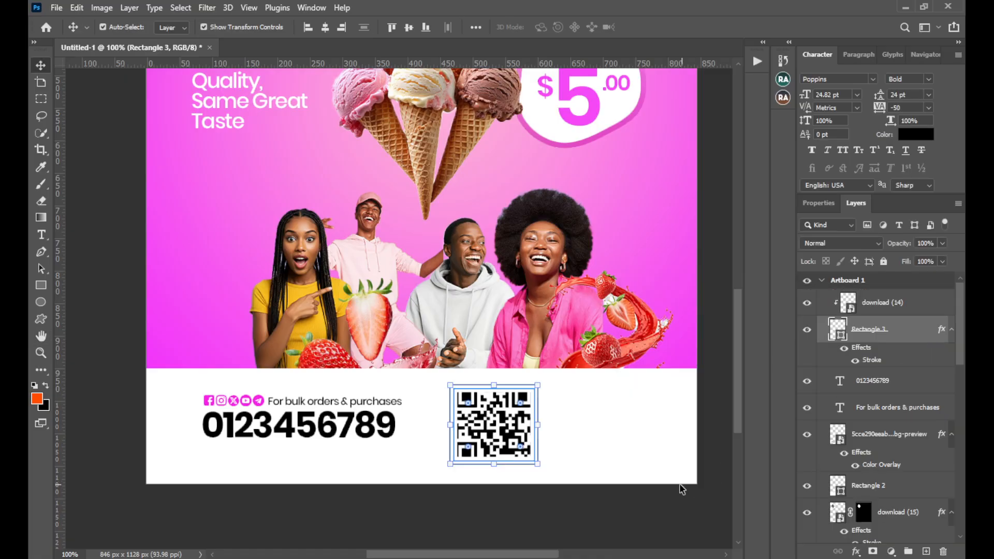
pyautogui.click(624, 502)
# Select the QR code together with its rectangle and scale both down to about 81.76%
pyautogui.click(512, 430)
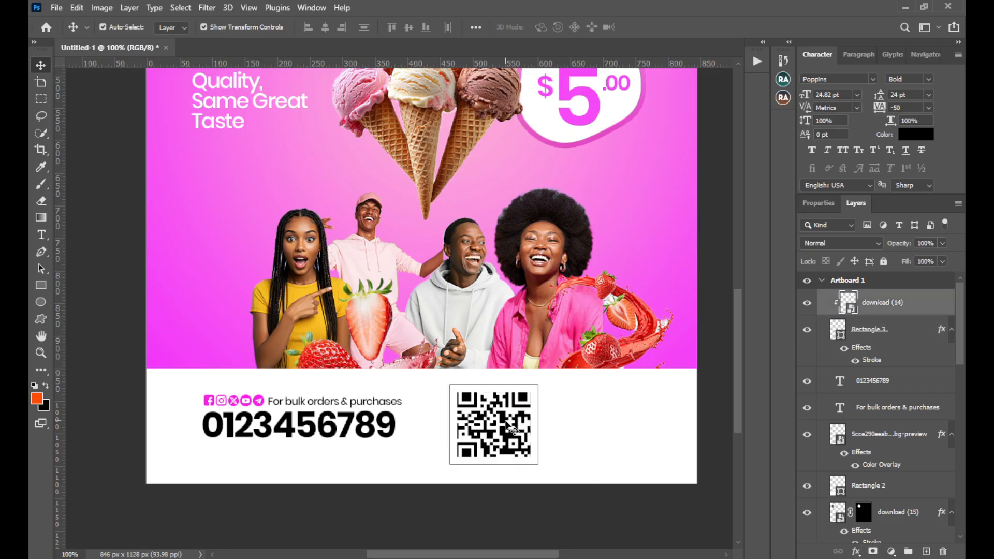
pyautogui.keyDown('shift'); pyautogui.click(875, 339); pyautogui.keyUp('shift')
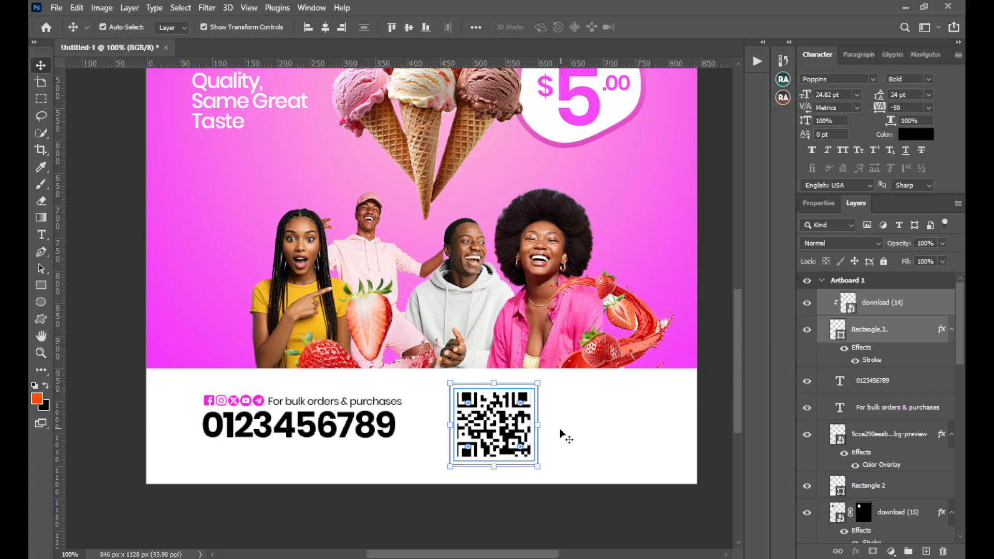
pyautogui.hotkey('ctrl', 't')
pyautogui.moveTo(537, 430); pyautogui.dragTo(522, 433)
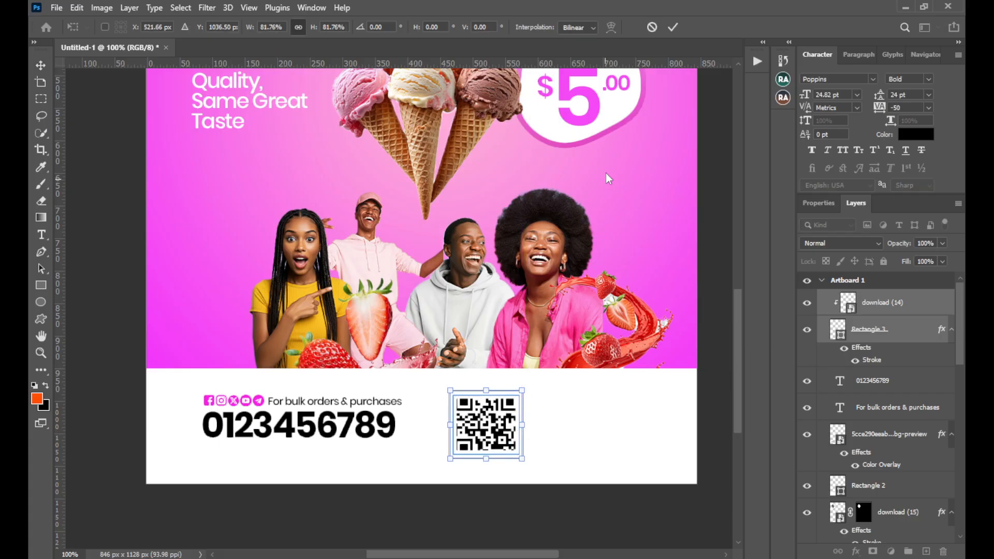
pyautogui.click(673, 27)
pyautogui.scroll(3, 633, 203)
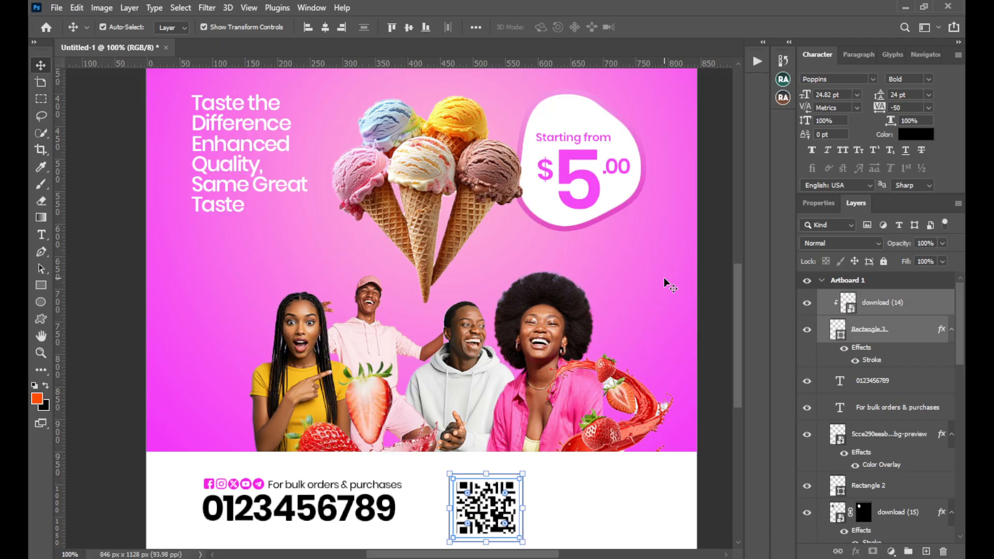
# Place a copy of the "For bulk orders & purchases" text in the footer, to the right of the QR code
pyautogui.scroll(-2, 665, 305)
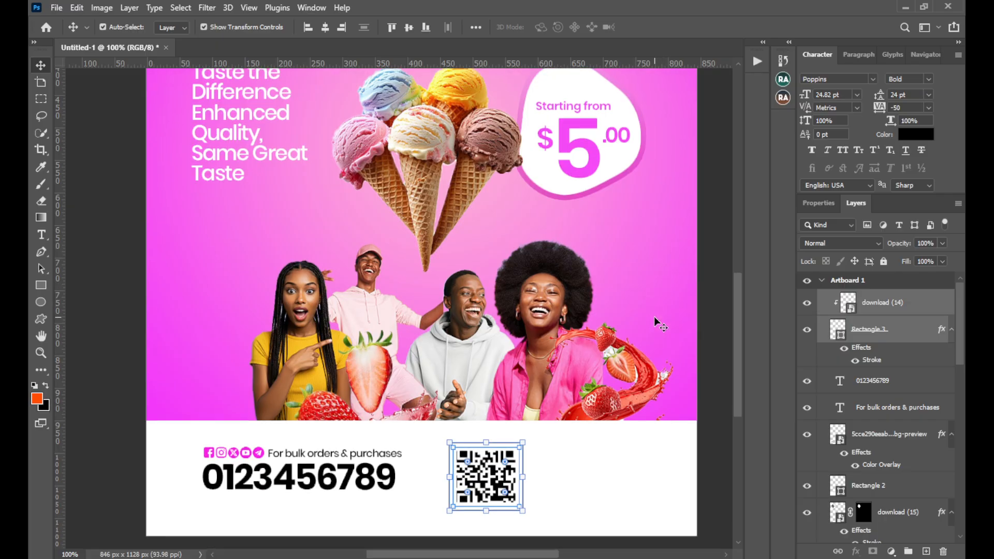
pyautogui.hscroll(2, 596, 378)
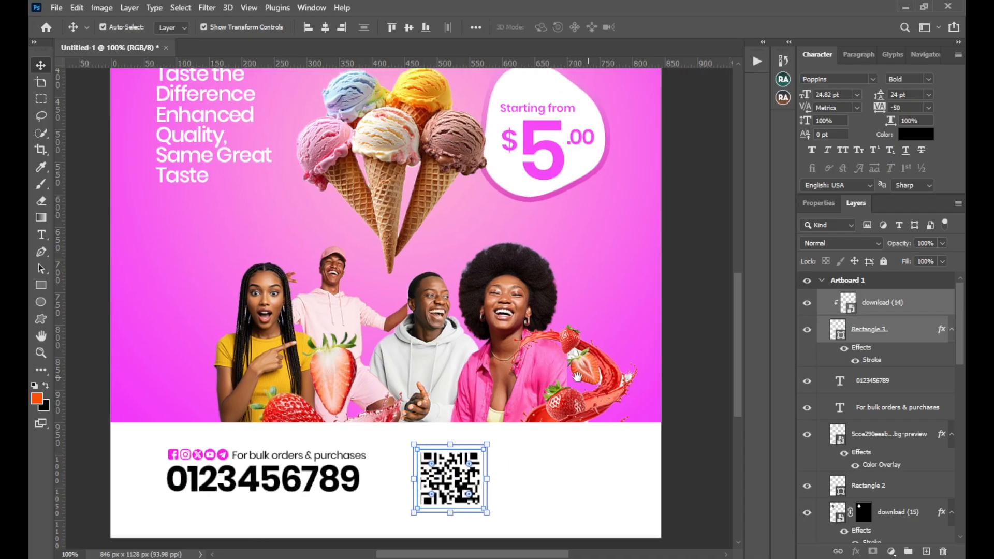
pyautogui.click(350, 458)
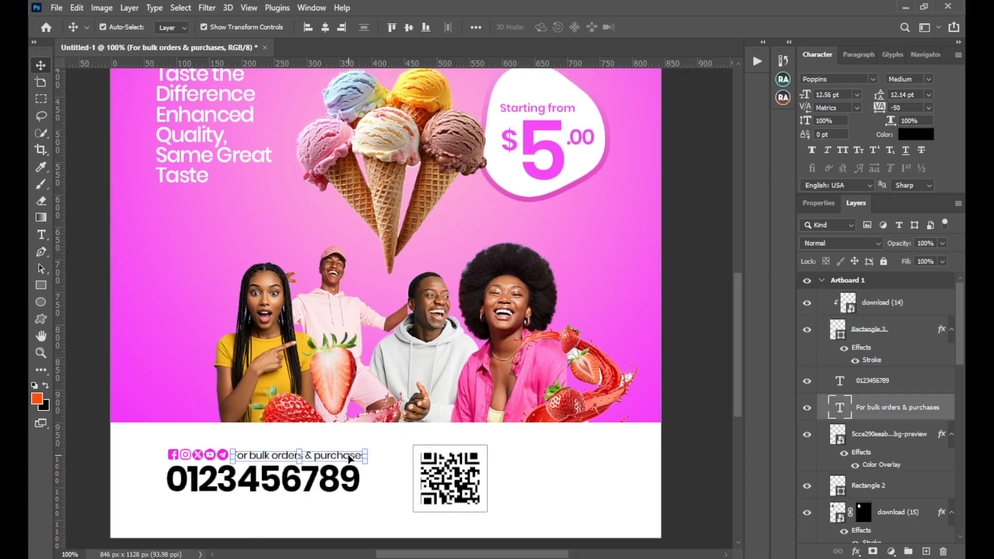
pyautogui.moveTo(337, 458); pyautogui.dragTo(588, 455)
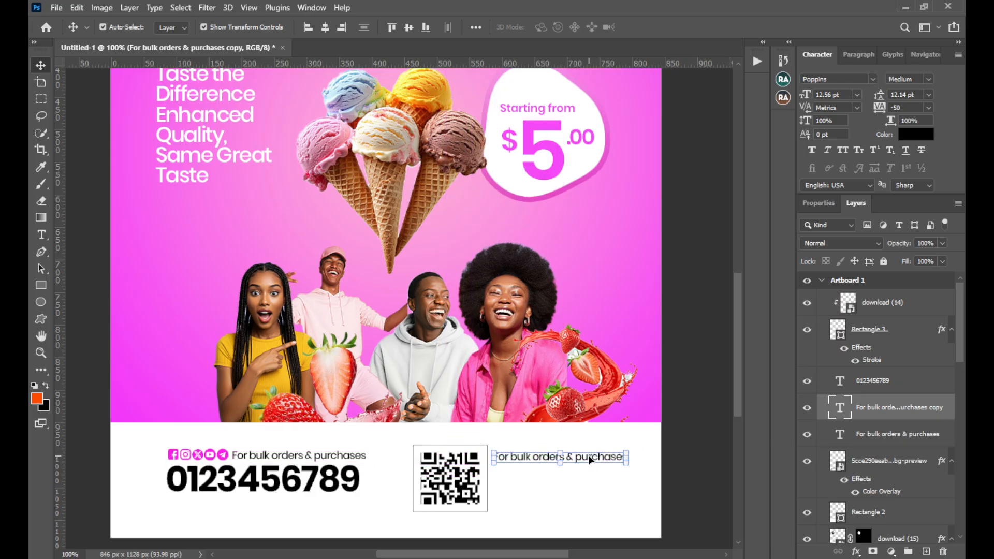
# Replace the copied footer text with "We are located in world wide", breaking the line before "world wide"
pyautogui.doubleClick(588, 455)
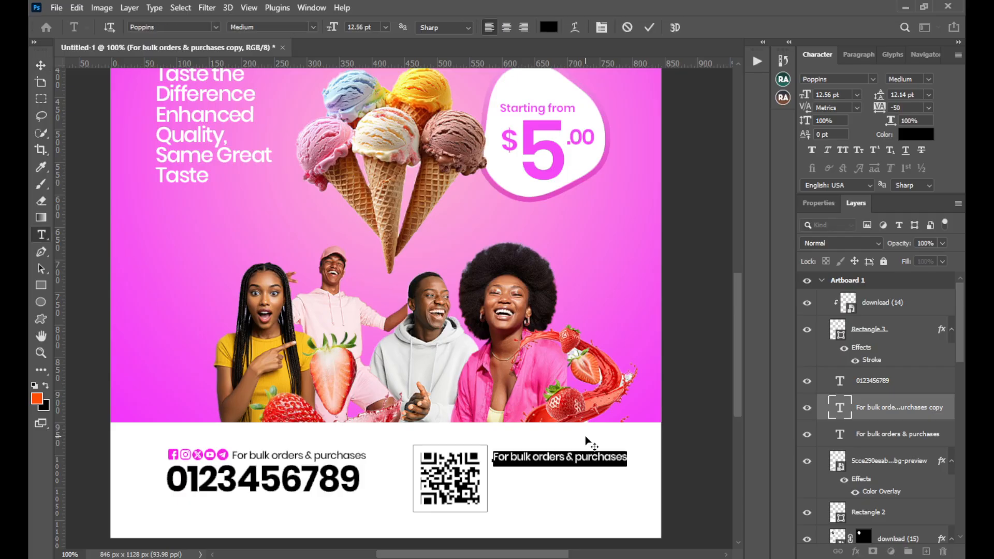
pyautogui.press('BackSpace')
pyautogui.write('W')
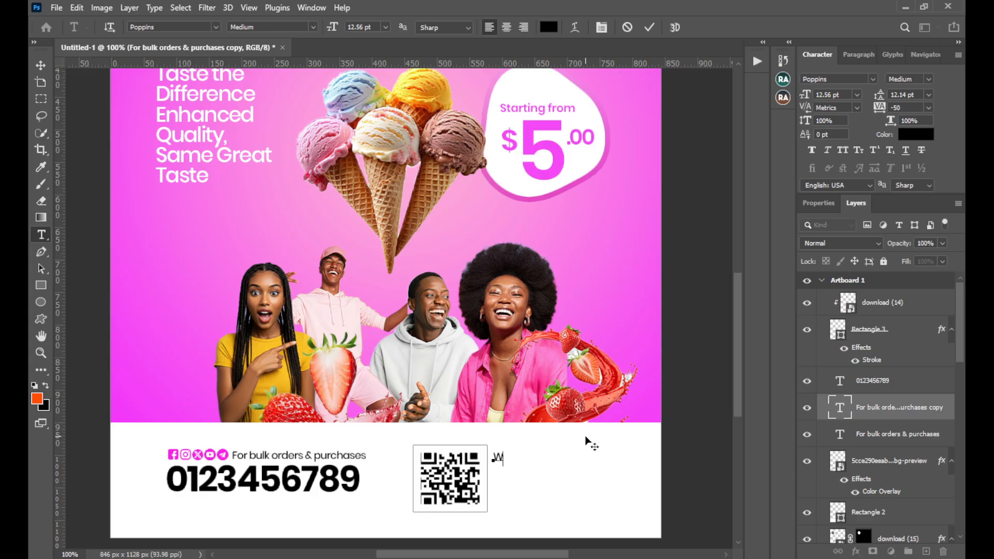
pyautogui.write('e are located in')
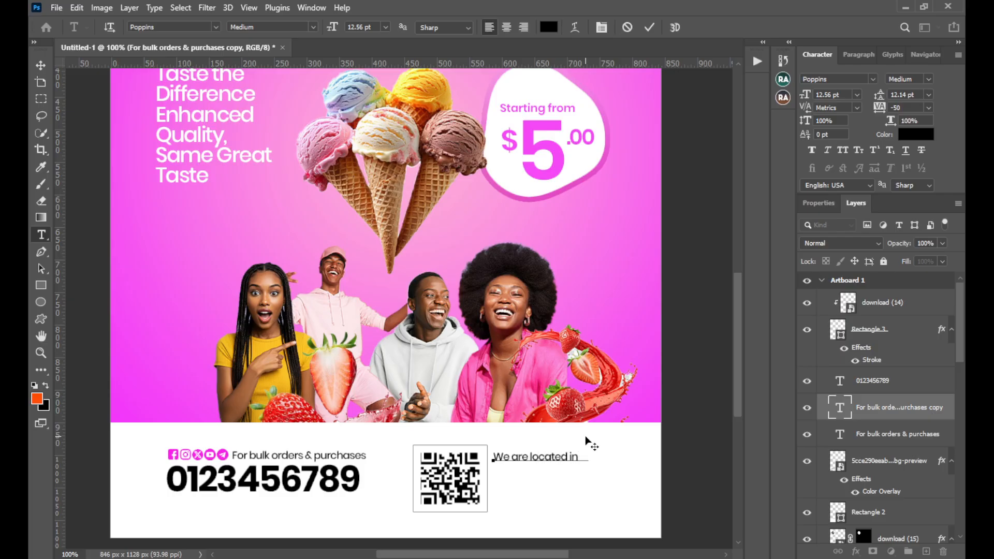
pyautogui.write(' worl')
pyautogui.write('d wide')
pyautogui.click(580, 456)
pyautogui.press('Return')
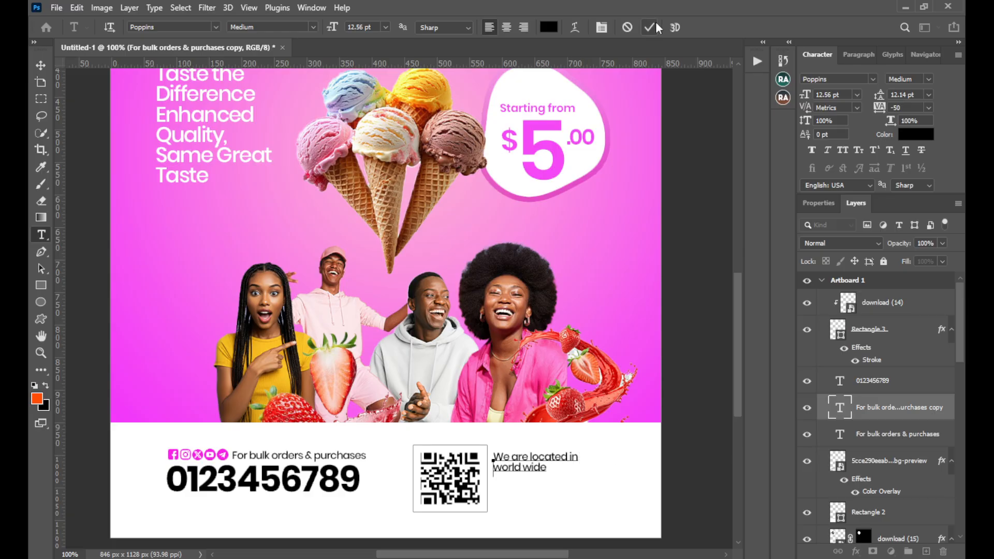
pyautogui.hotkey('ctrl', 'Return')
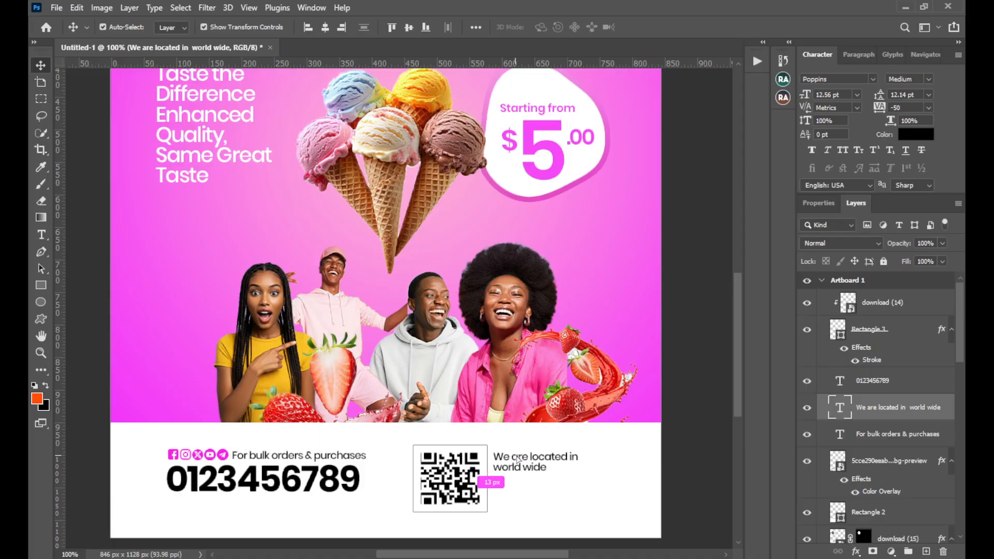
# Shift the "We are located in world wide" text slightly up and farther from the QR code
pyautogui.moveTo(513, 458); pyautogui.dragTo(522, 455)
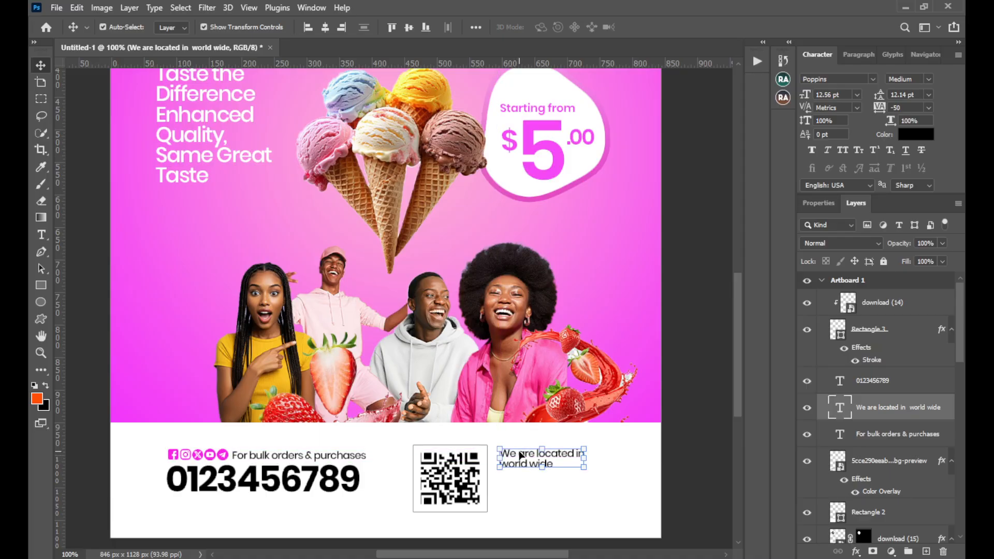
pyautogui.click(928, 81)
pyautogui.click(704, 317)
# Duplicate the location text just below itself, change the copy to "We do deliveries" and deselect it
pyautogui.moveTo(515, 450); pyautogui.dragTo(518, 482)
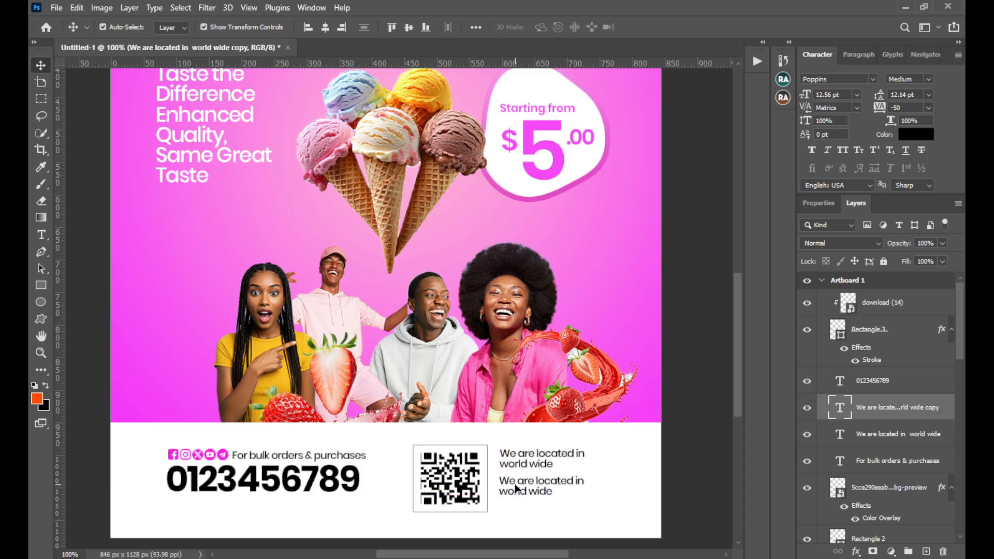
pyautogui.doubleClick(517, 482)
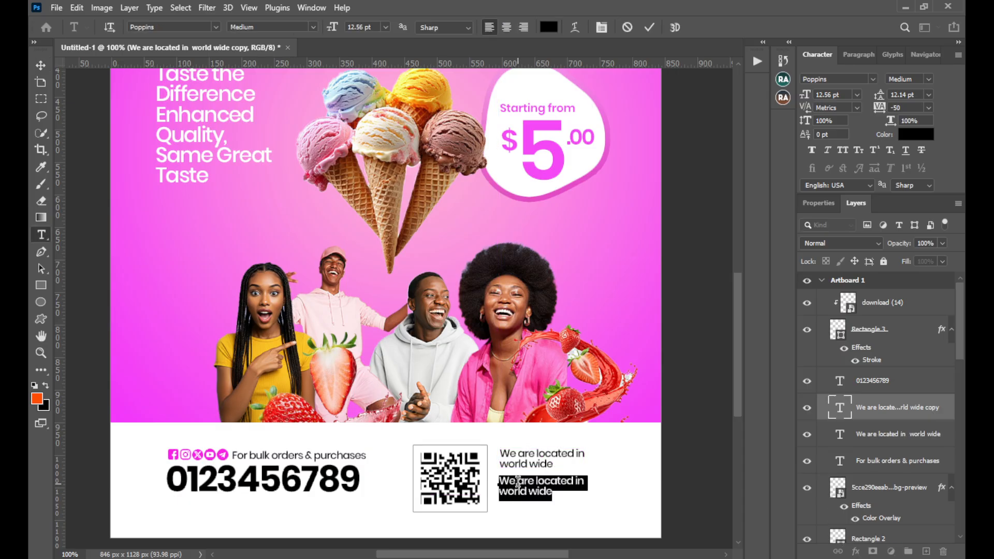
pyautogui.write('We')
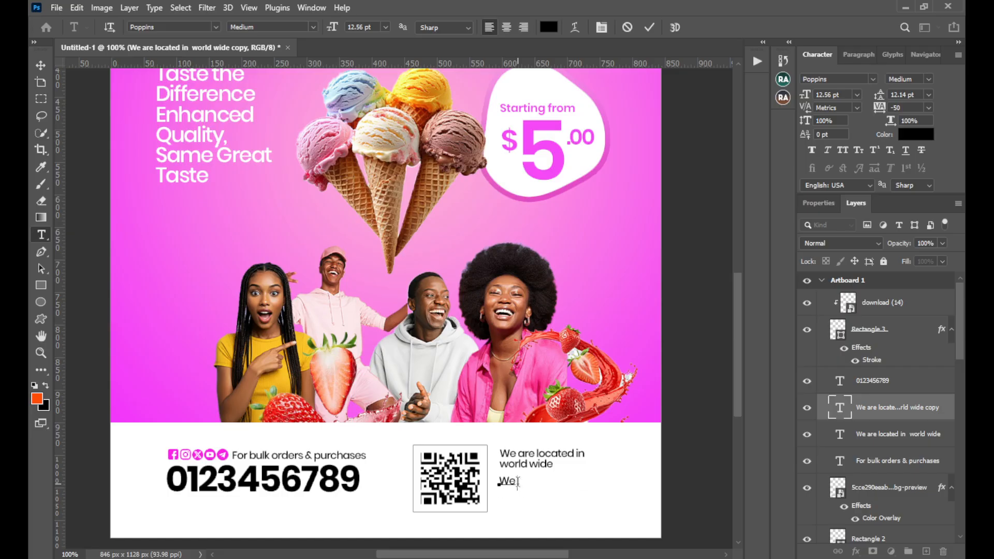
pyautogui.write(' do deliveries')
pyautogui.click(649, 27)
pyautogui.press('v')
pyautogui.click(685, 162)
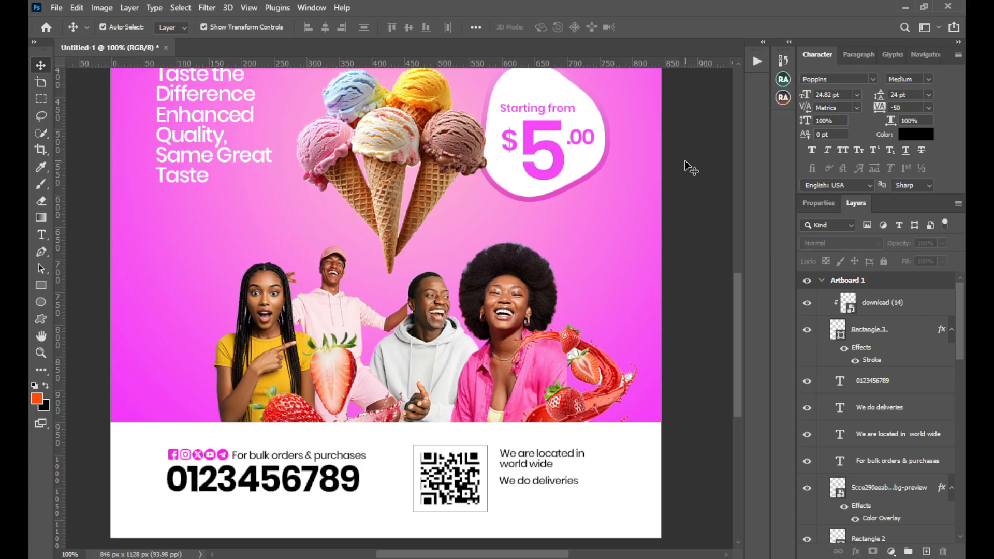
# Move the location and deliveries texts together slightly down and closer to the QR code, then deselect them
pyautogui.click(522, 460)
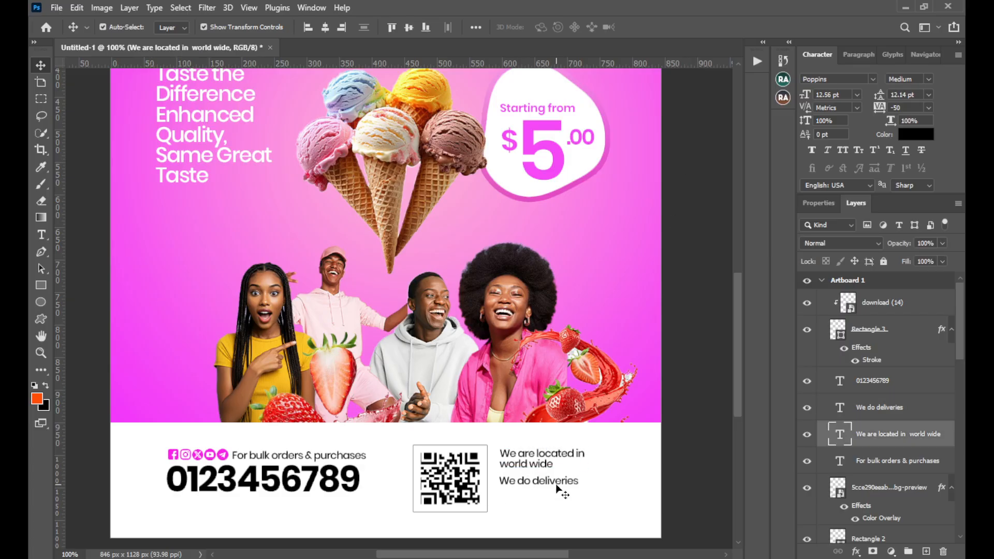
pyautogui.keyDown('shift'); pyautogui.click(555, 484); pyautogui.keyUp('shift')
pyautogui.moveTo(539, 464); pyautogui.dragTo(537, 471)
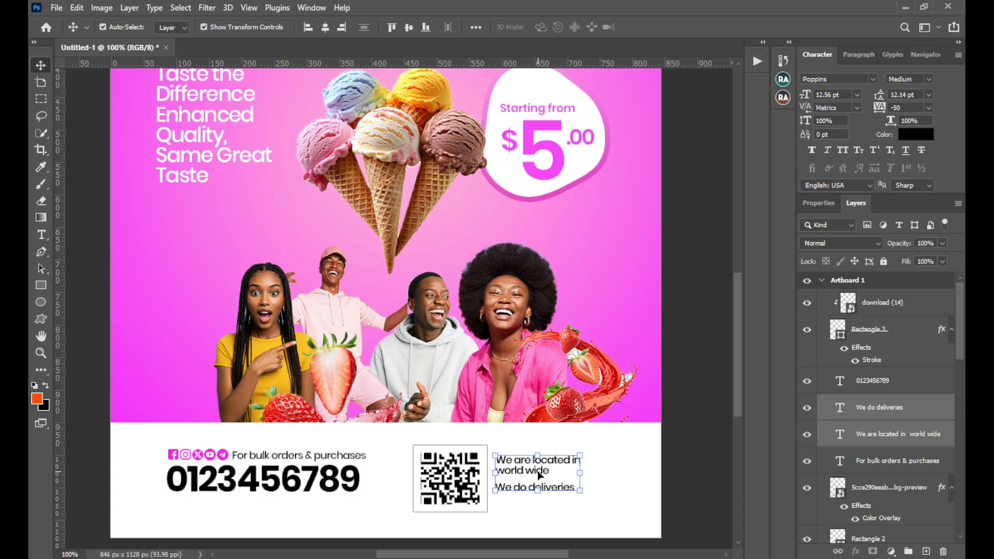
pyautogui.click(705, 331)
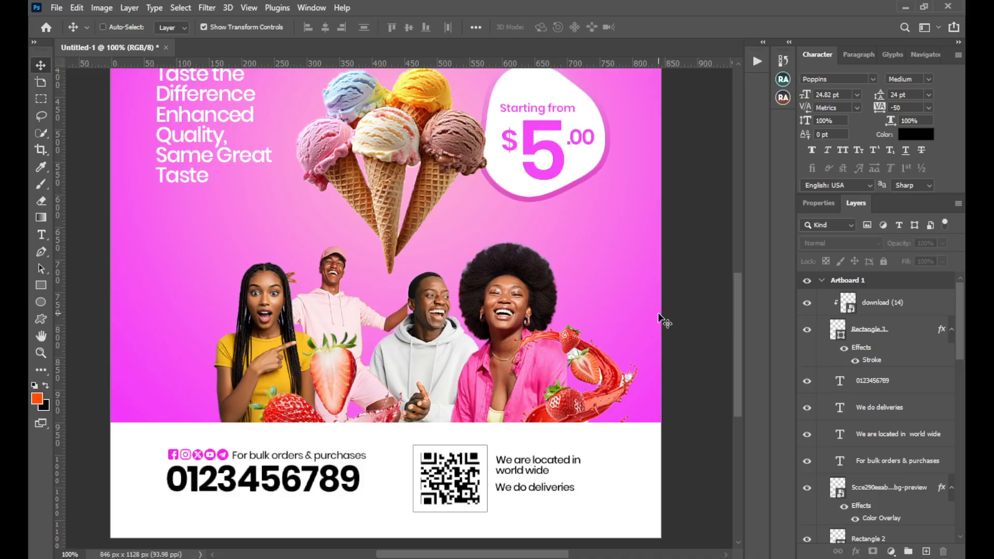
# Add a Color Lookup adjustment above the top layer, using the Crisp_Warm.look 3D LUT, and deselect it
pyautogui.hotkey('ctrl', '0')
pyautogui.hotkey('ctrl', '0')
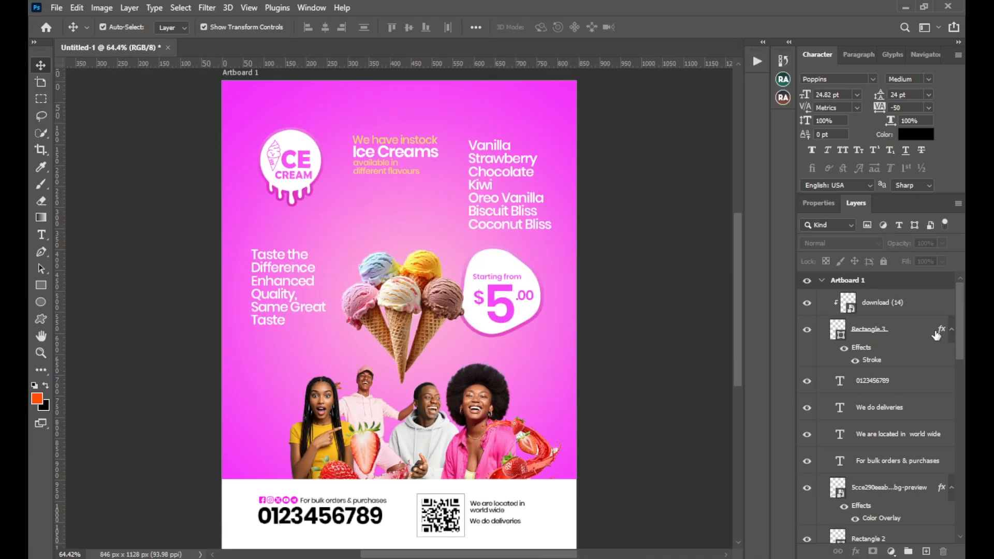
pyautogui.click(919, 315)
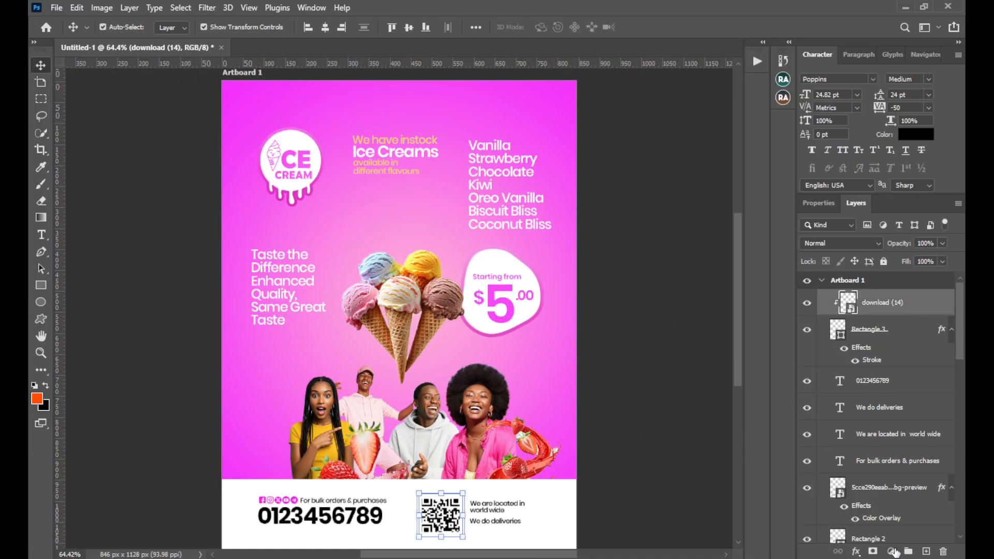
pyautogui.click(891, 551)
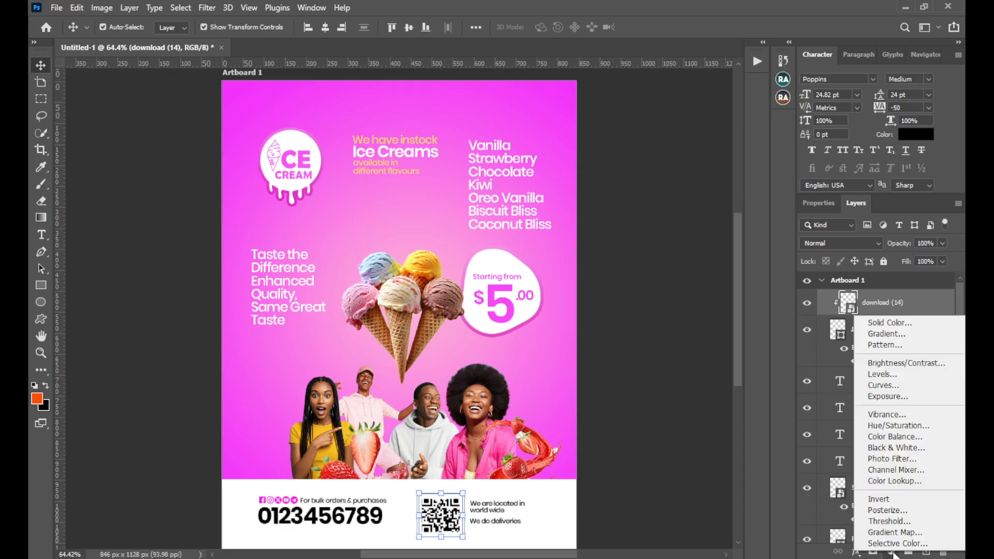
pyautogui.click(894, 481)
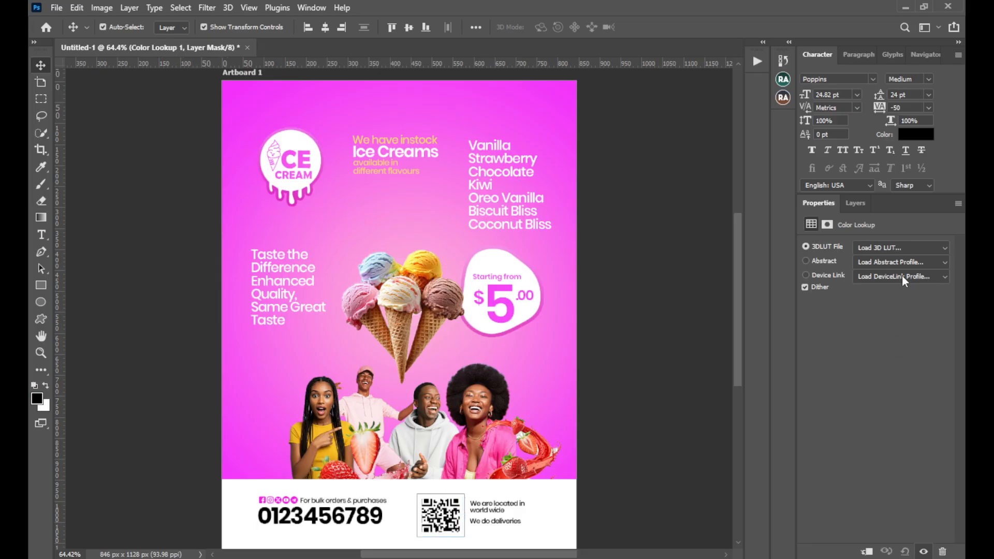
pyautogui.click(910, 248)
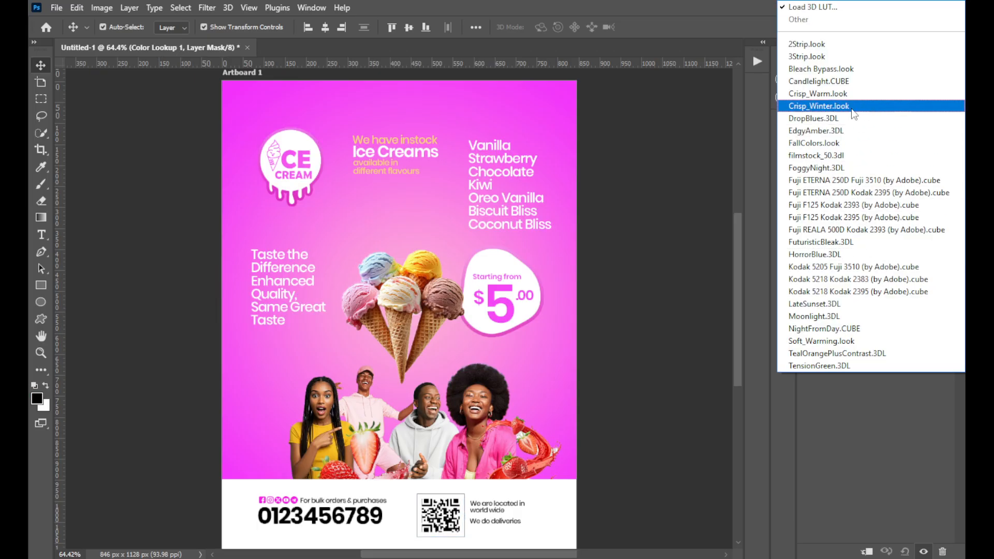
pyautogui.click(848, 94)
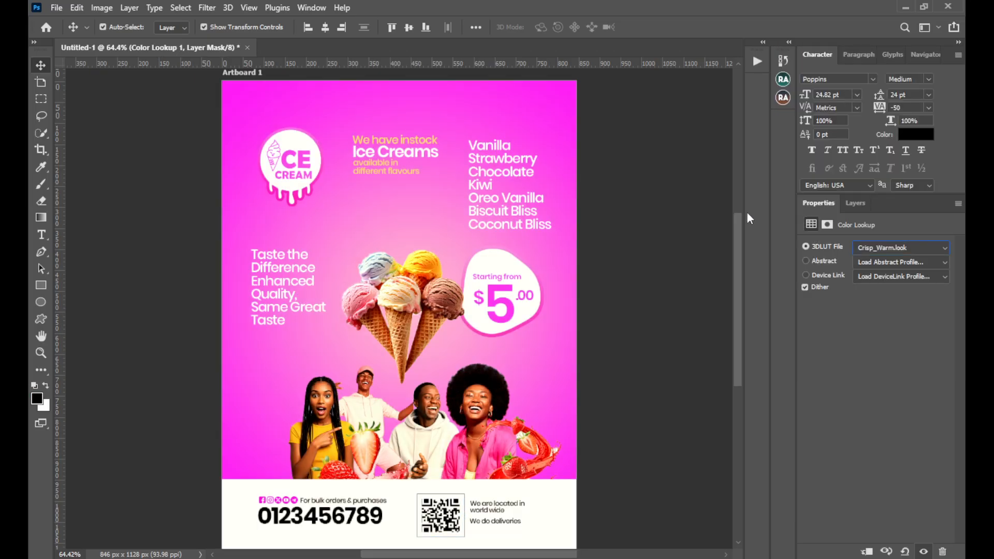
pyautogui.click(854, 203)
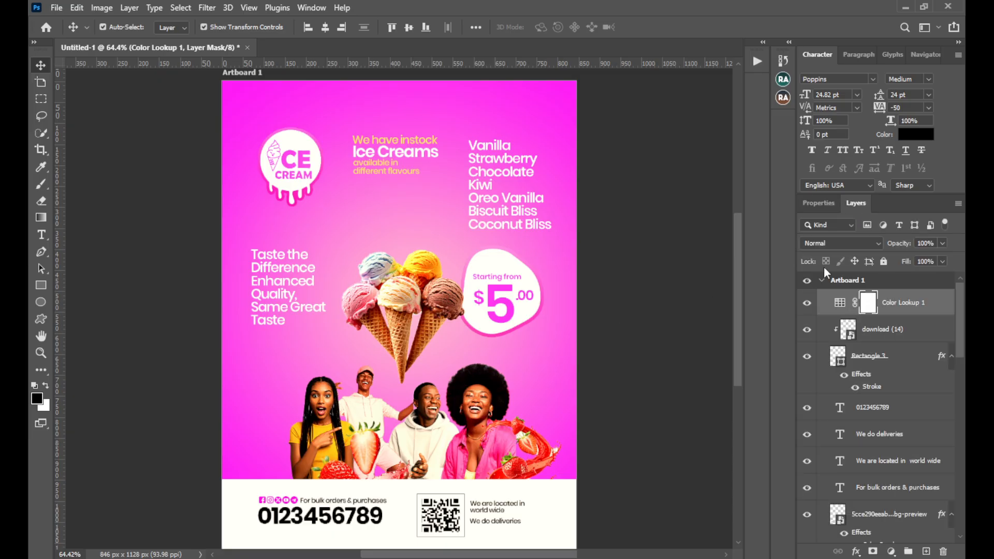
pyautogui.click(689, 317)
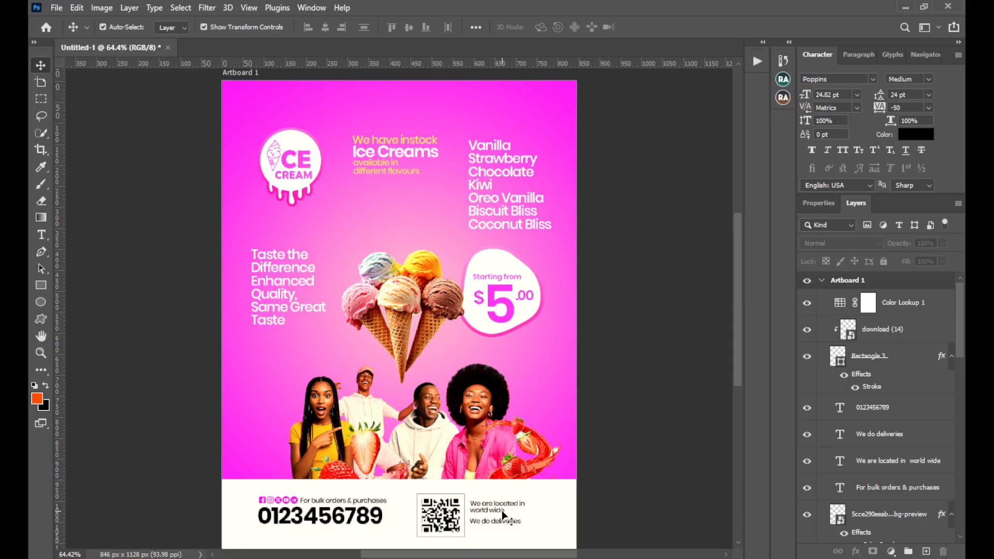
pyautogui.moveTo(501, 556)
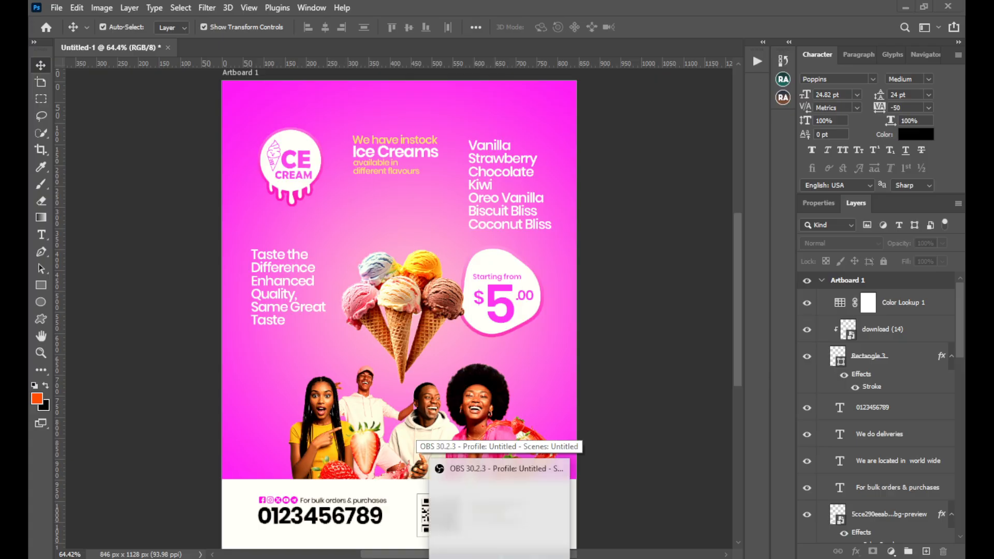